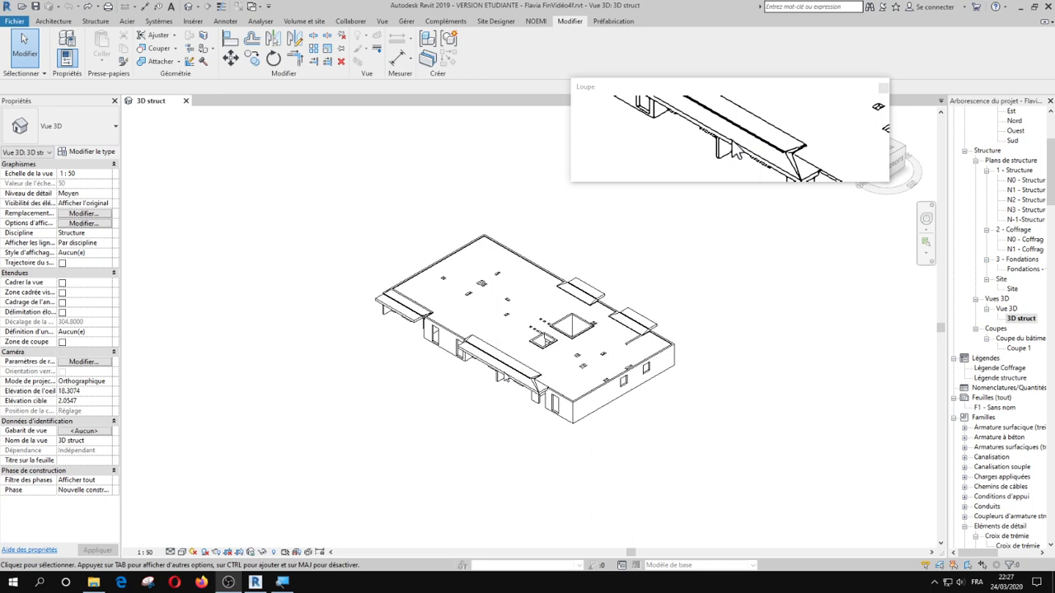
Attach the top of the wall protruding through the roof slab to the slab, and save the project.
{"action": "left_click", "coordinate": [631, 349]}
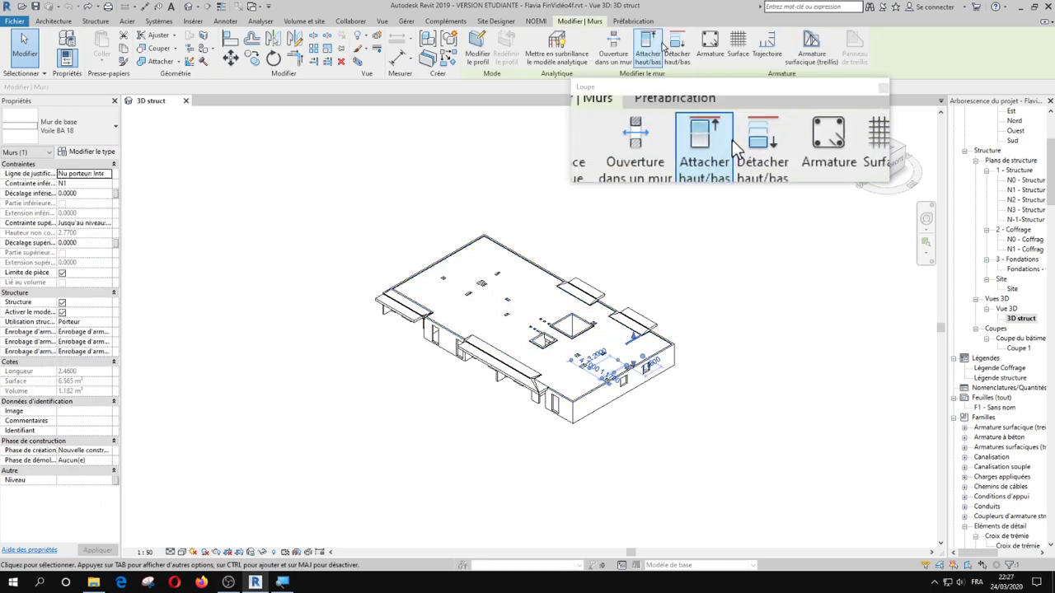
{"action": "left_click", "coordinate": [662, 46]}
{"action": "left_click", "coordinate": [596, 360]}
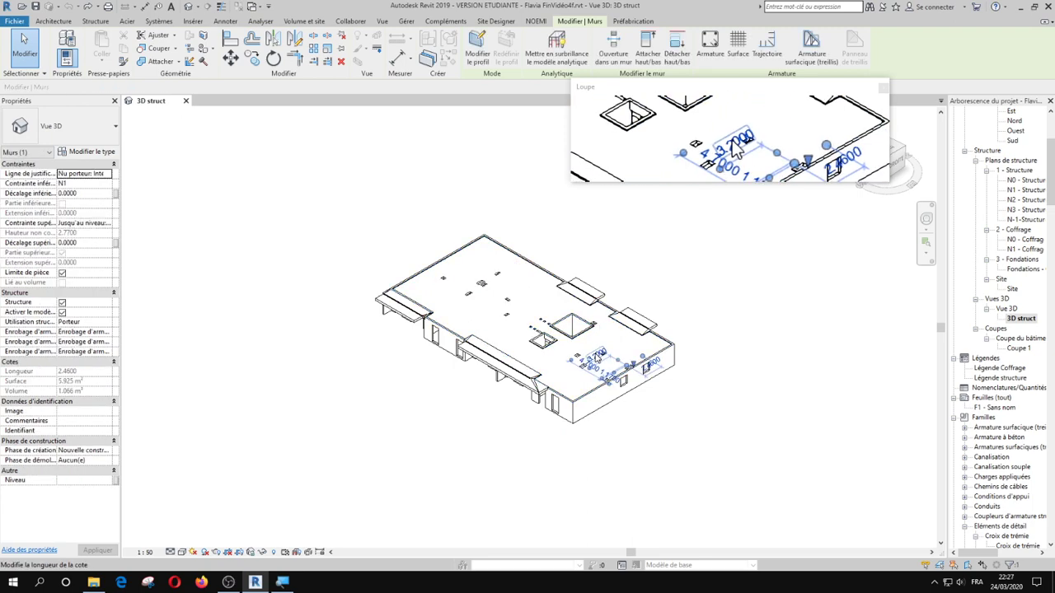
{"action": "left_click", "coordinate": [705, 393]}
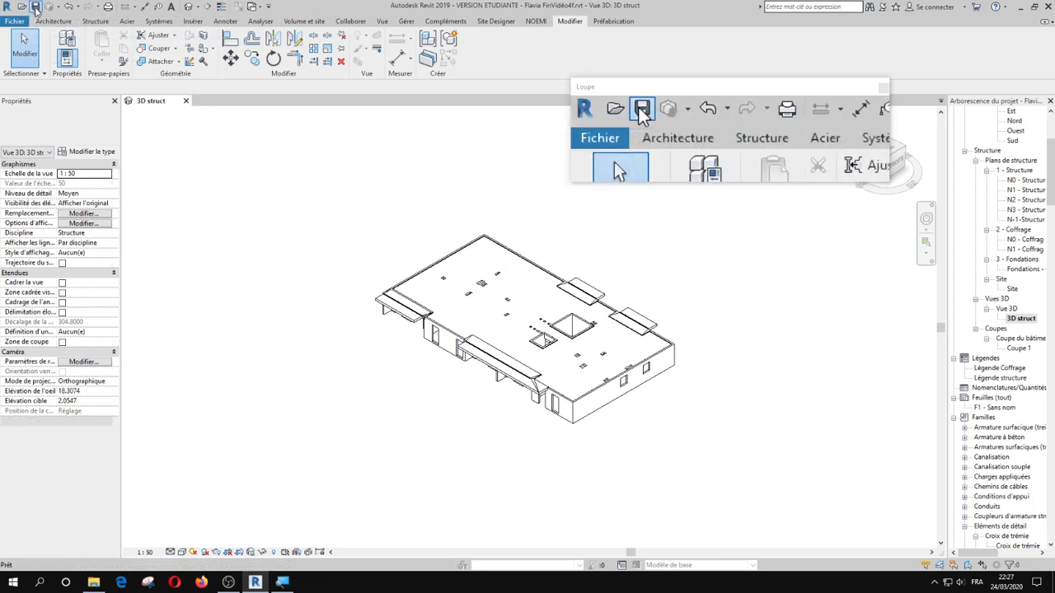
{"action": "left_click", "coordinate": [34, 5]}
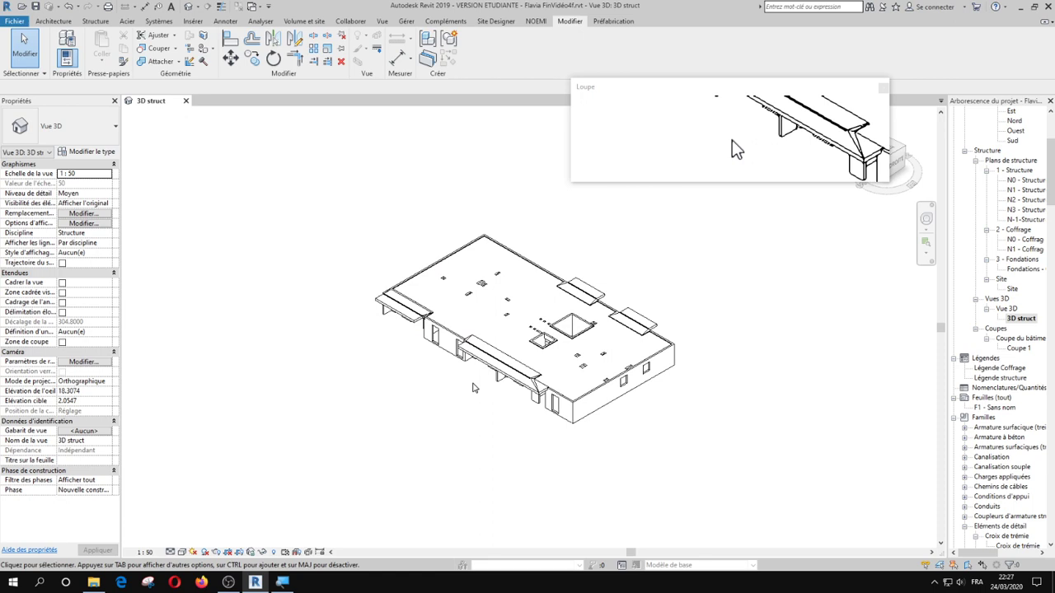
Open the N1 - Coffrage structural plan and inspect the imported DWG drawings shown in it.
{"action": "left_click", "coordinate": [1016, 250]}
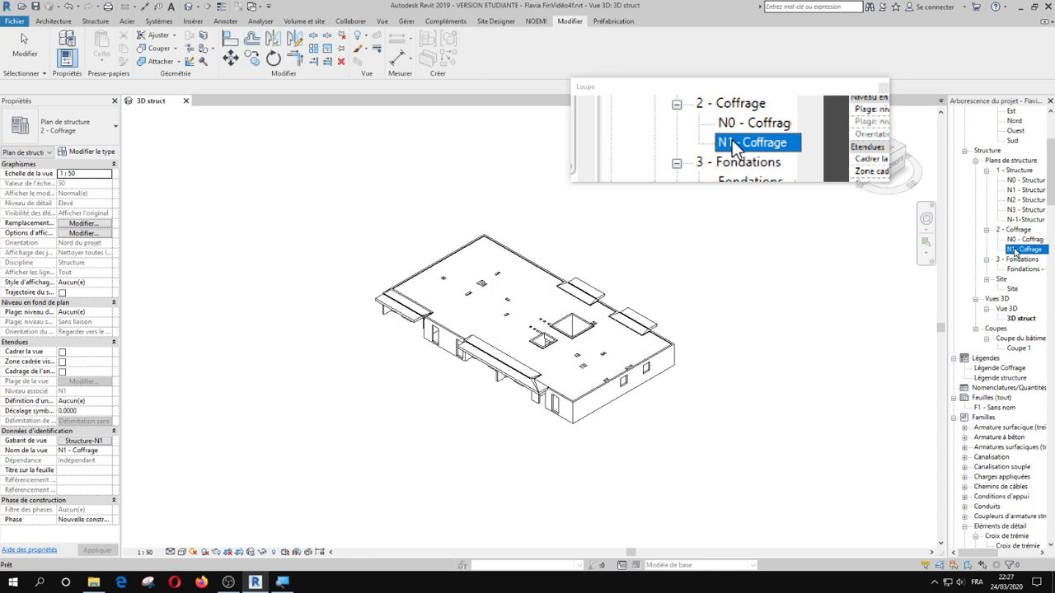
{"action": "double_click", "coordinate": [1015, 251]}
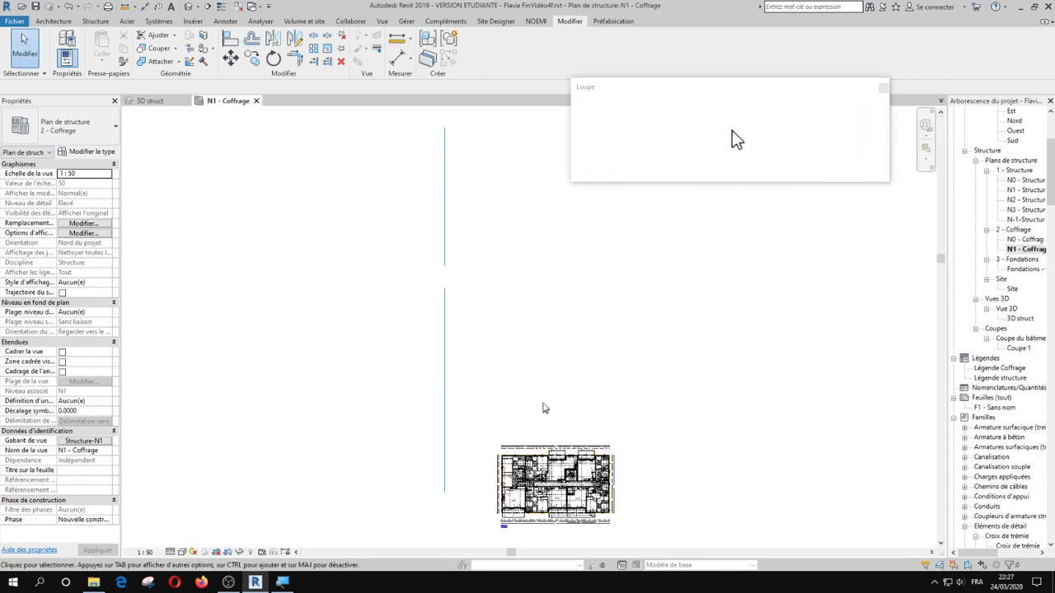
{"action": "middle_click_drag", "start_coordinate": [542, 408], "coordinate": [503, 348]}
{"action": "left_click", "coordinate": [405, 262]}
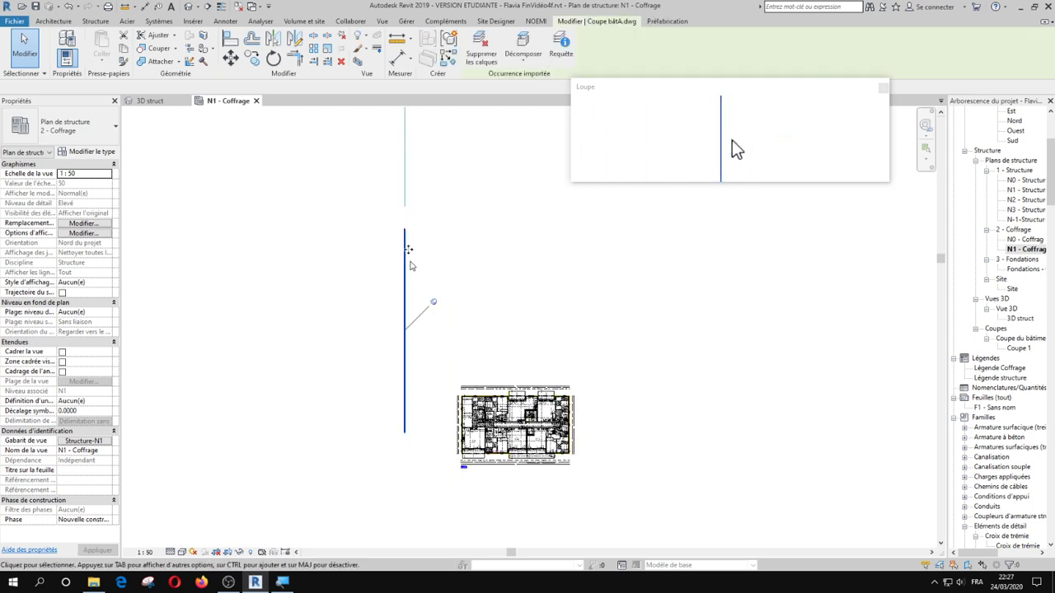
{"action": "left_click", "coordinate": [344, 275]}
{"action": "scroll", "coordinate": [507, 425], "scroll_direction": "up", "scroll_amount": 3}
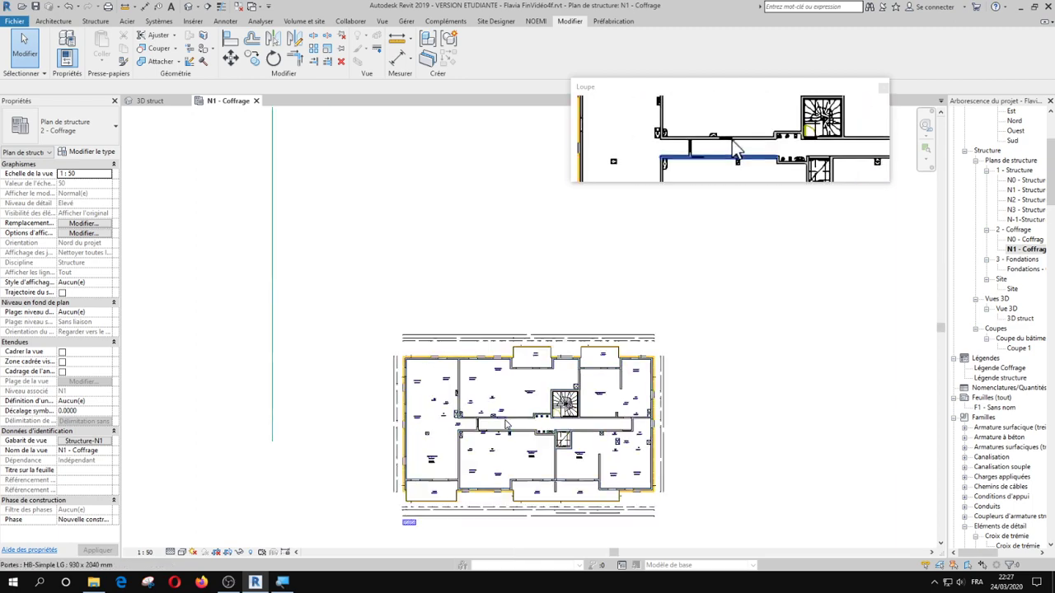
{"action": "scroll", "coordinate": [507, 425], "scroll_direction": "up", "scroll_amount": 2}
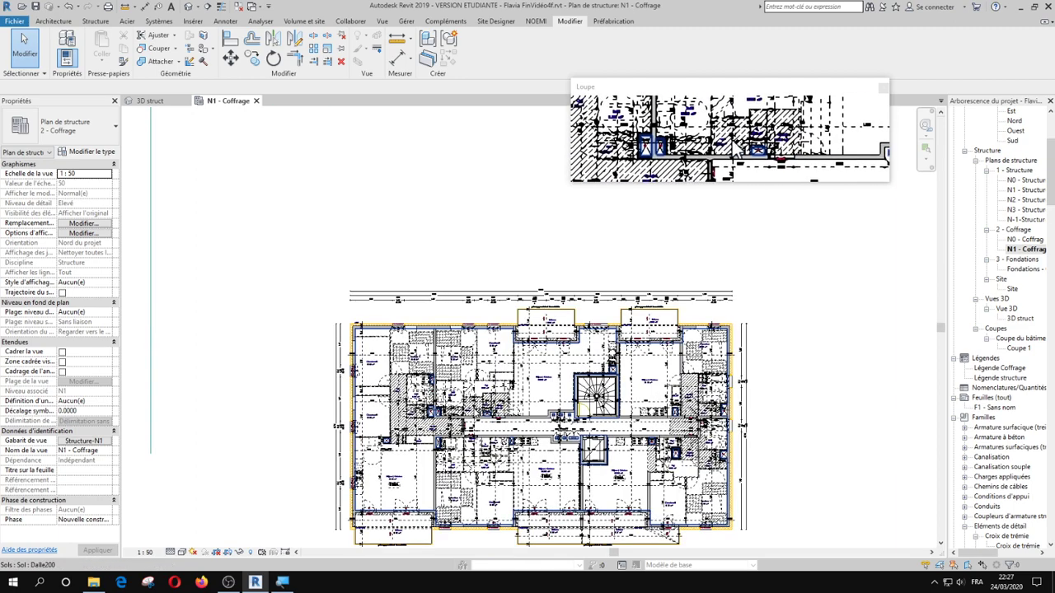
{"action": "scroll", "coordinate": [473, 412], "scroll_direction": "down", "scroll_amount": 2}
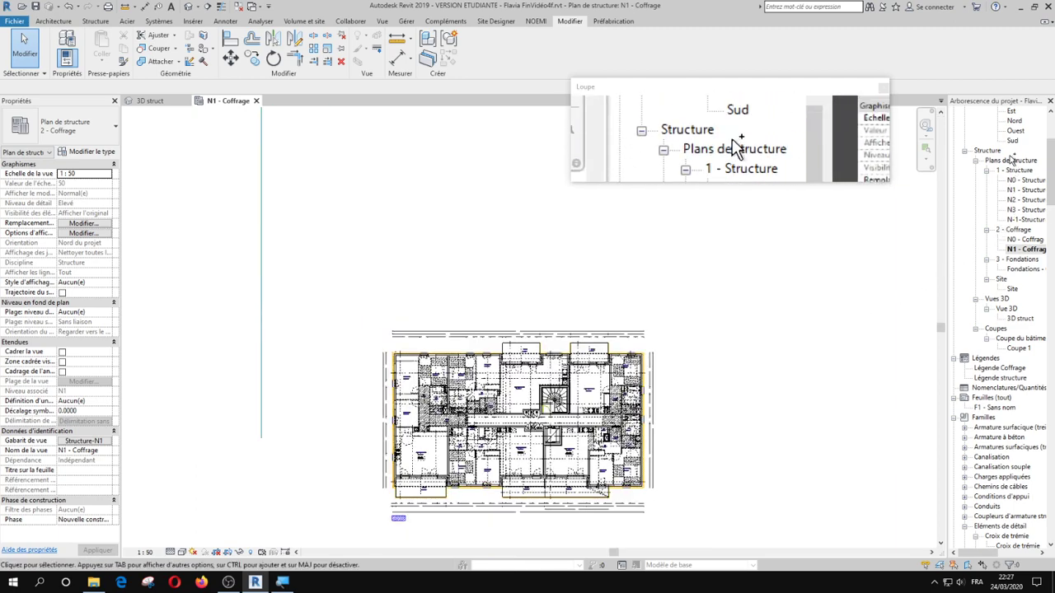
Hide all imported categories in the Structure-N1 view template and apply it to the N1 - Coffrage plan.
{"action": "left_click", "coordinate": [85, 443]}
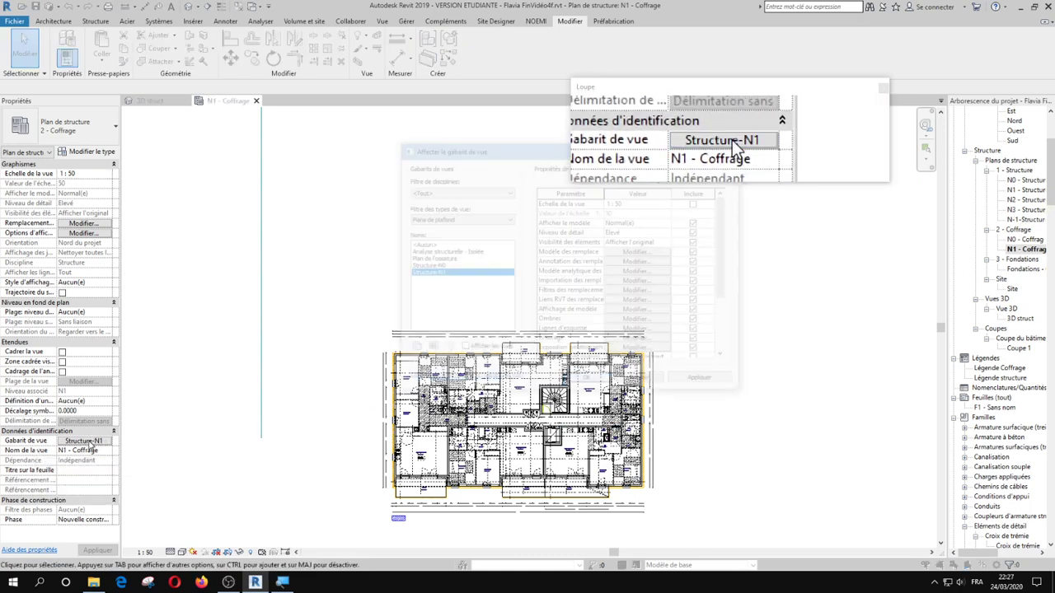
{"action": "left_click", "coordinate": [623, 282]}
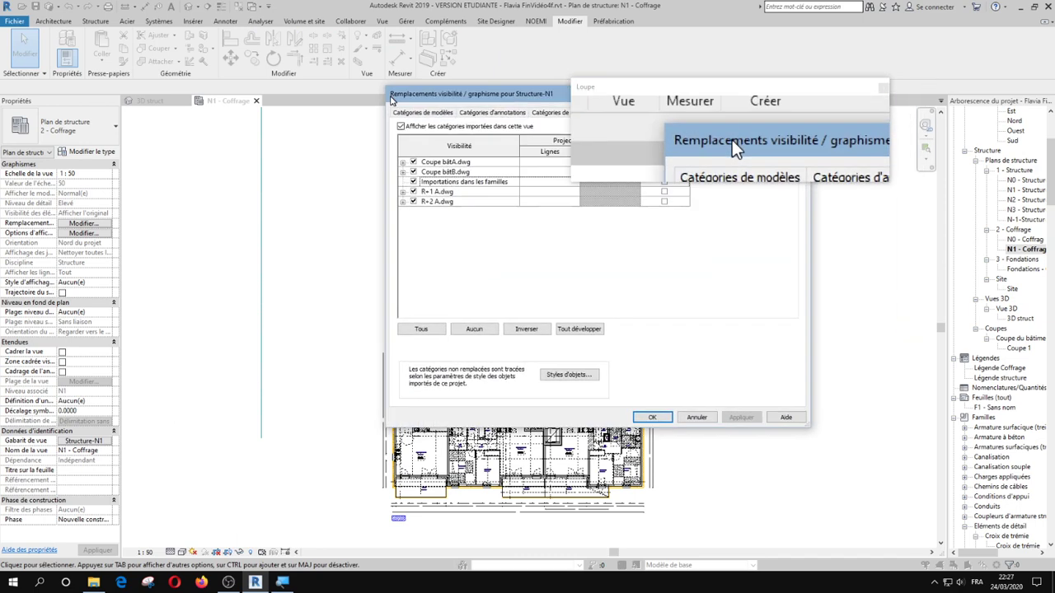
{"action": "left_click_drag", "start_coordinate": [390, 98], "coordinate": [237, 114]}
{"action": "left_click", "coordinate": [248, 141]}
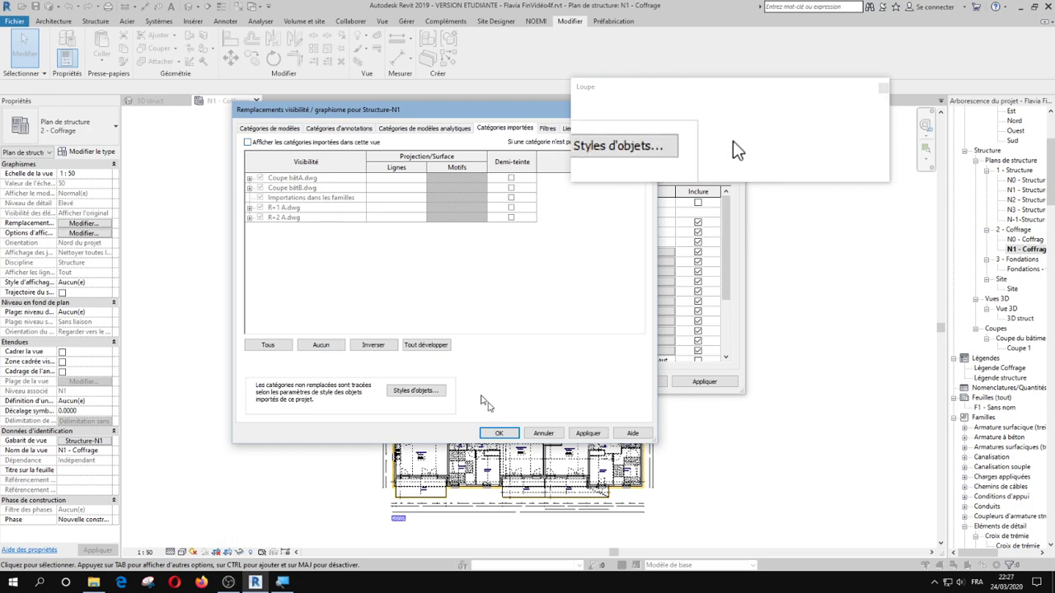
{"action": "left_click", "coordinate": [499, 433]}
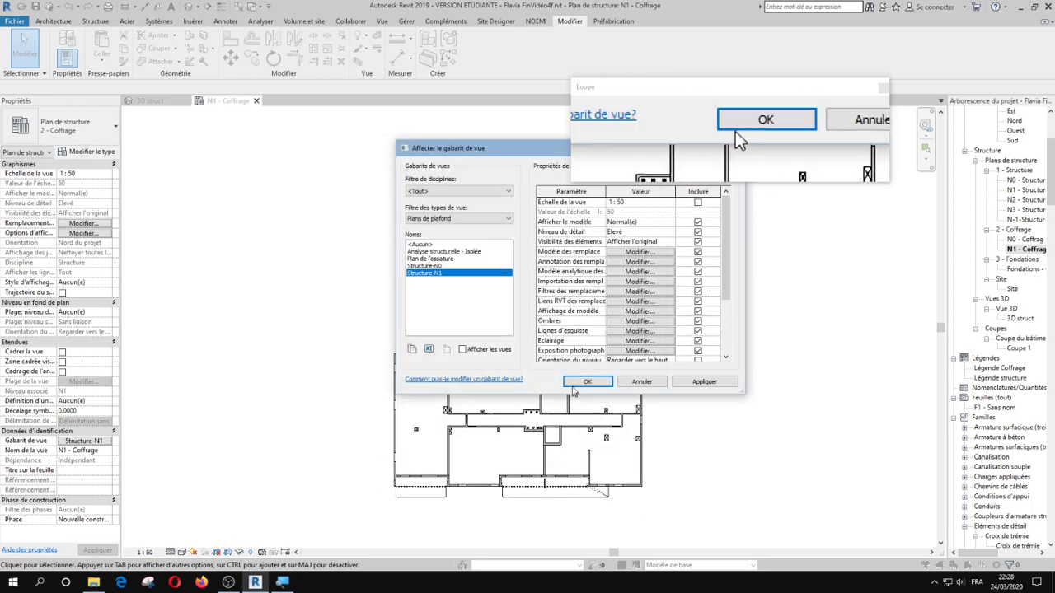
{"action": "left_click", "coordinate": [586, 382]}
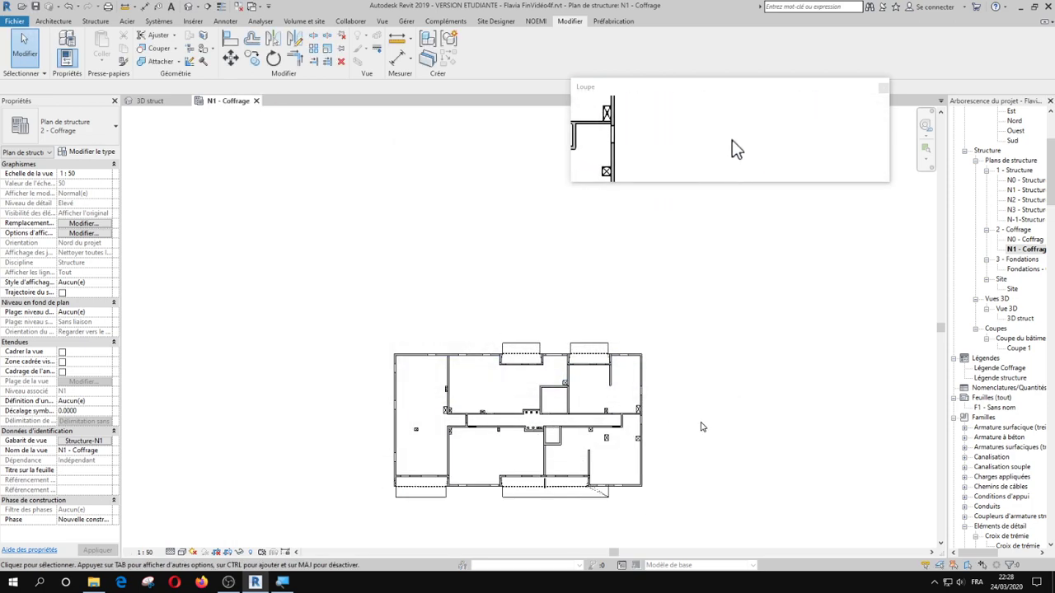
{"action": "middle_click", "coordinate": [701, 426]}
{"action": "middle_click", "coordinate": [701, 427]}
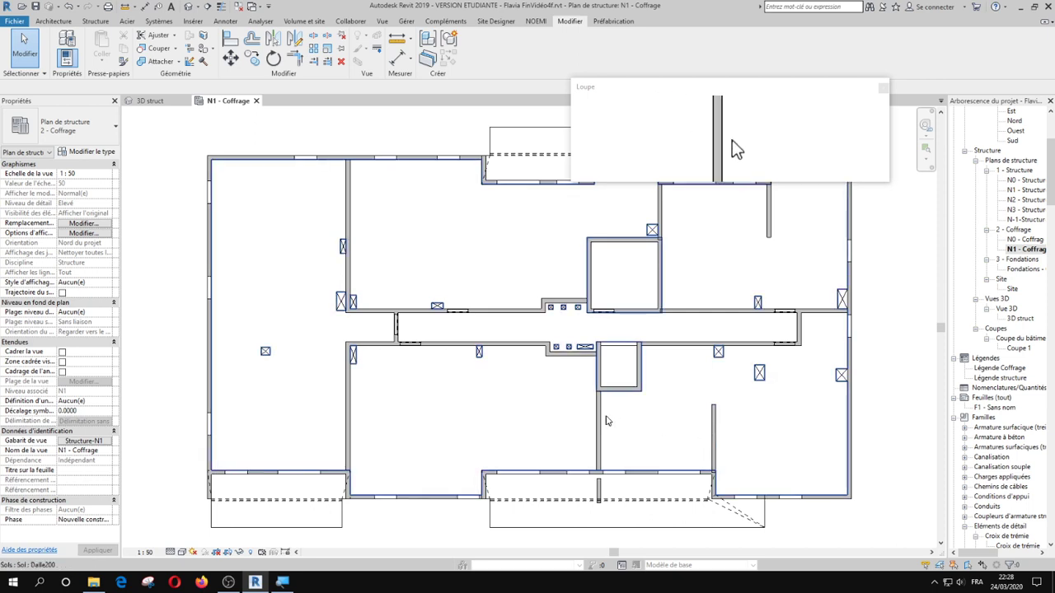
{"action": "scroll", "coordinate": [495, 426], "scroll_direction": "down", "scroll_amount": 1}
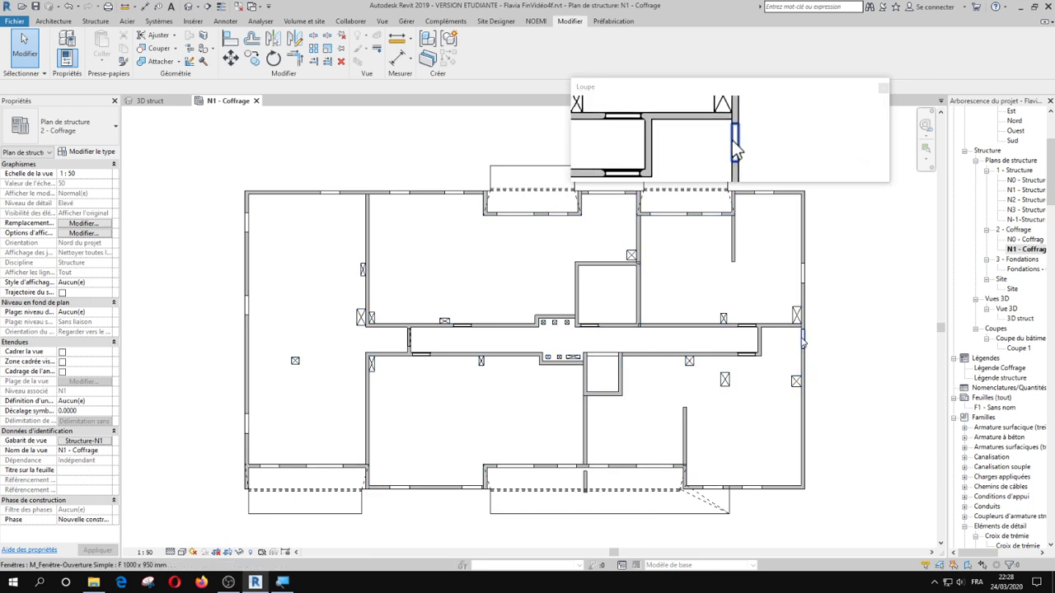
Open the existing sheet F1 - Sans nom.
{"action": "left_click", "coordinate": [1000, 411]}
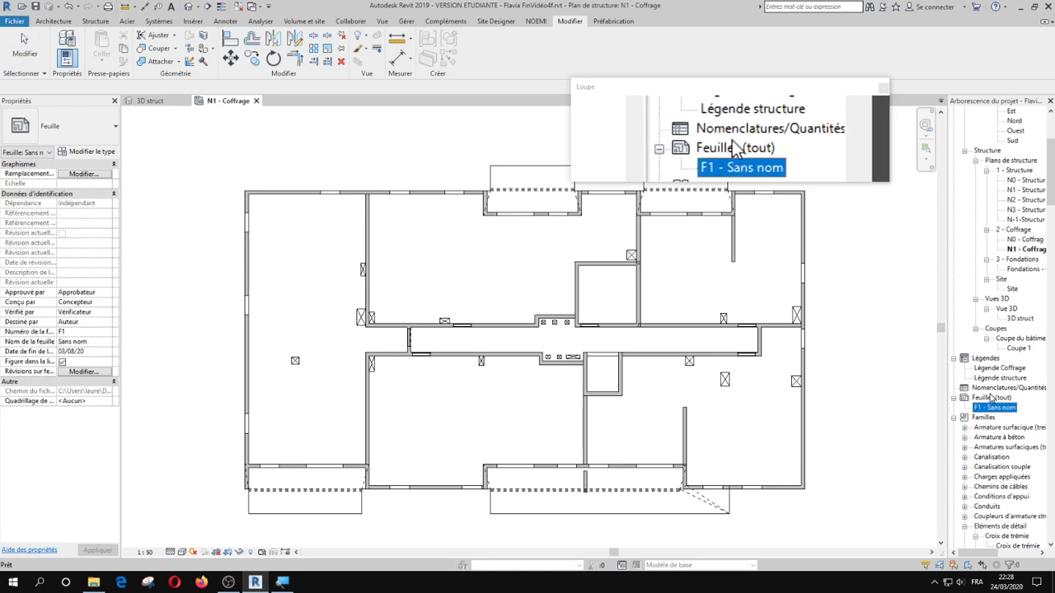
{"action": "left_click", "coordinate": [992, 398]}
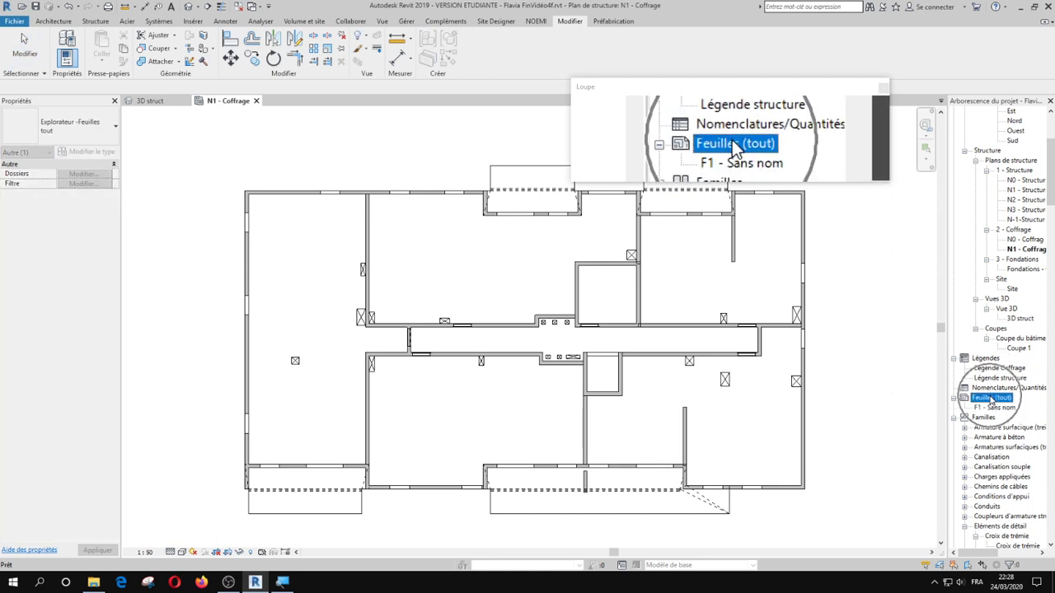
{"action": "right_click", "coordinate": [986, 400]}
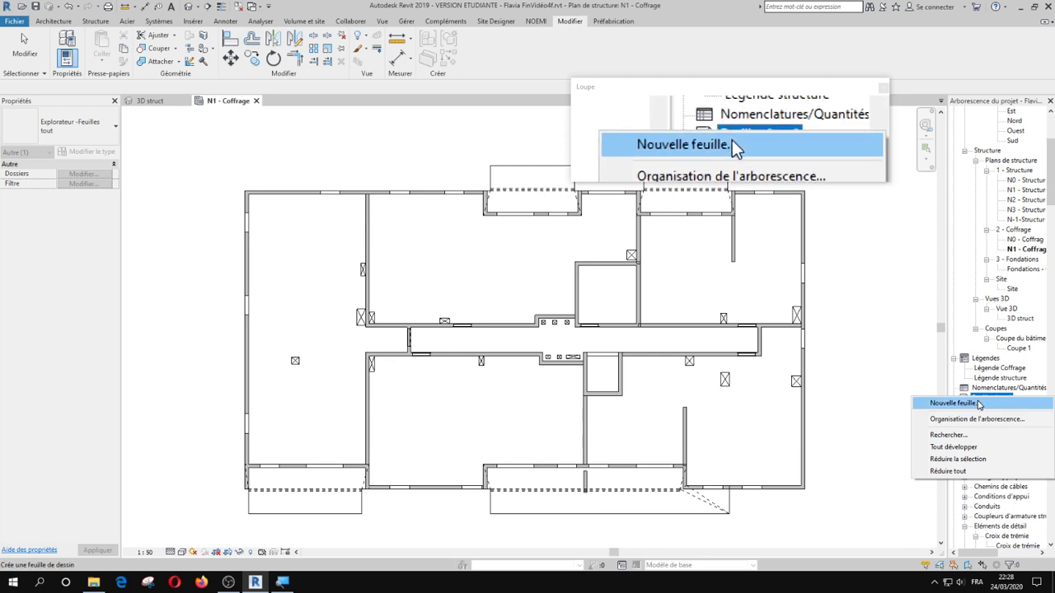
{"action": "left_click", "coordinate": [883, 374]}
{"action": "left_click", "coordinate": [993, 408]}
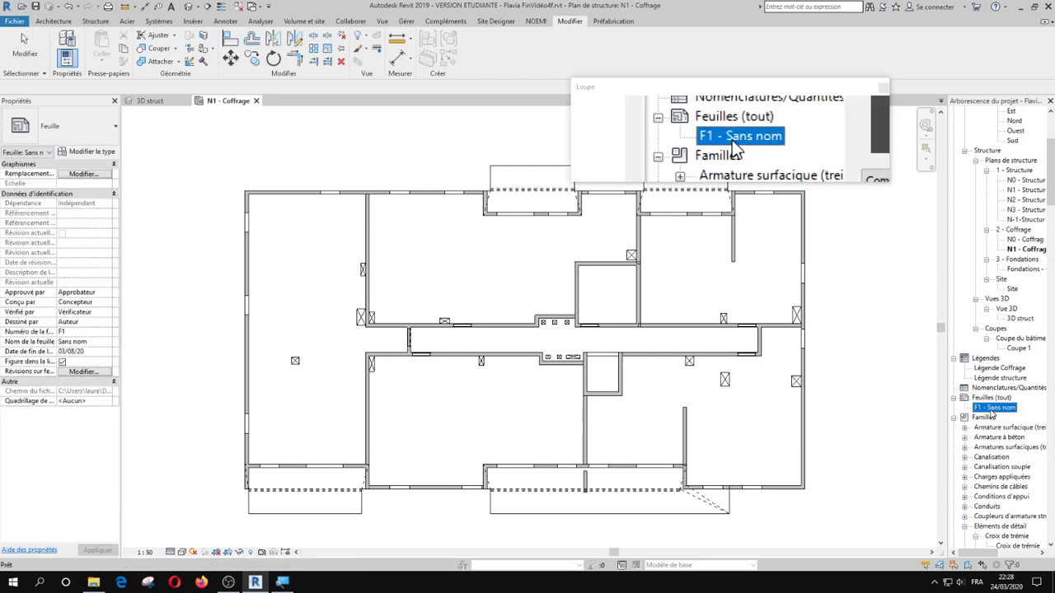
{"action": "double_click", "coordinate": [993, 409]}
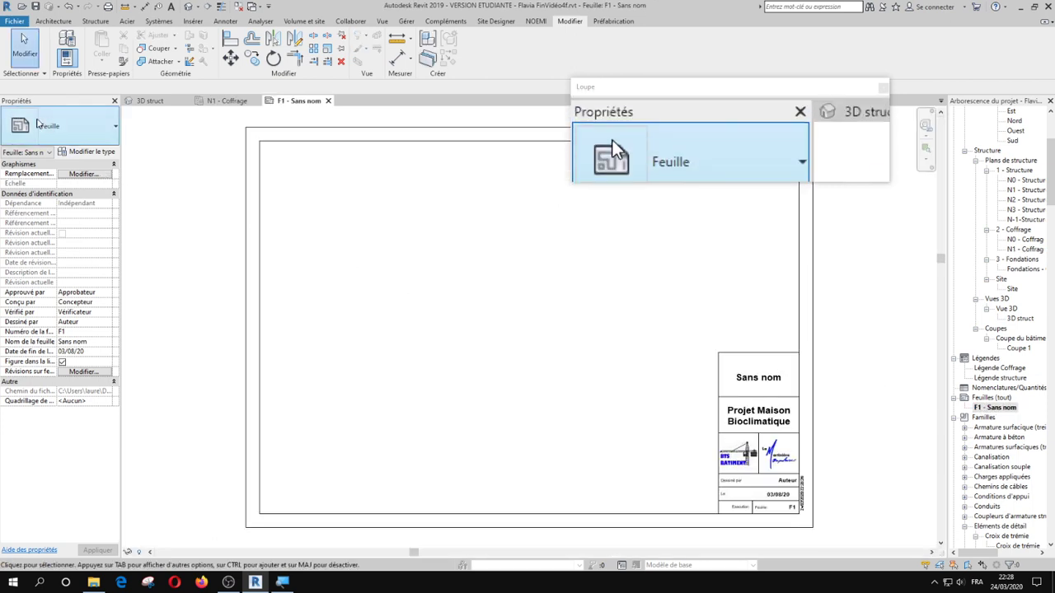
Change the sheet's title block to the type Cartouche - Coffrage A1 Paysage.
{"action": "left_click", "coordinate": [754, 399]}
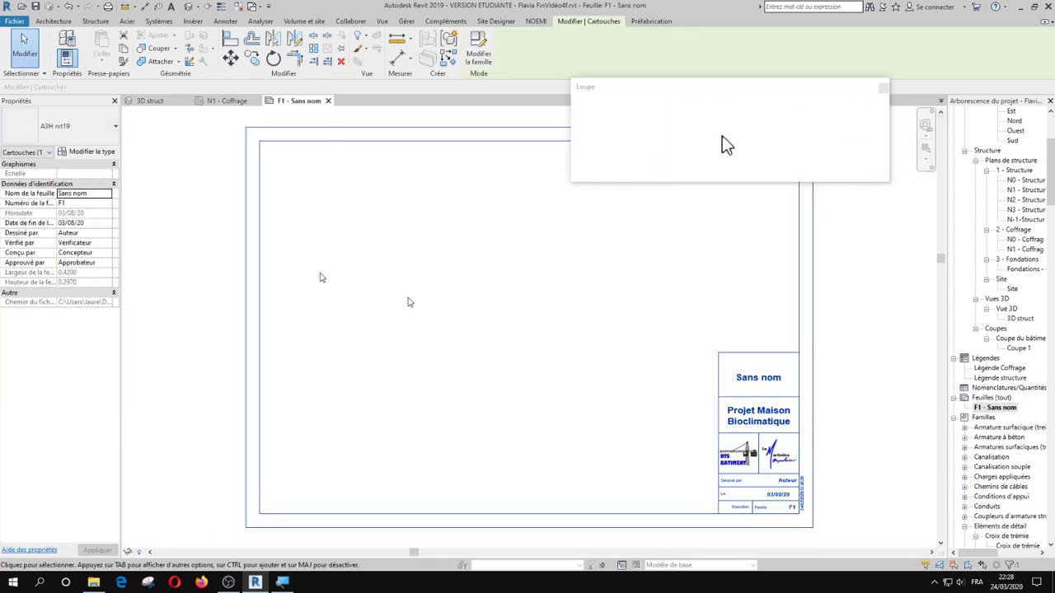
{"action": "left_click", "coordinate": [63, 132]}
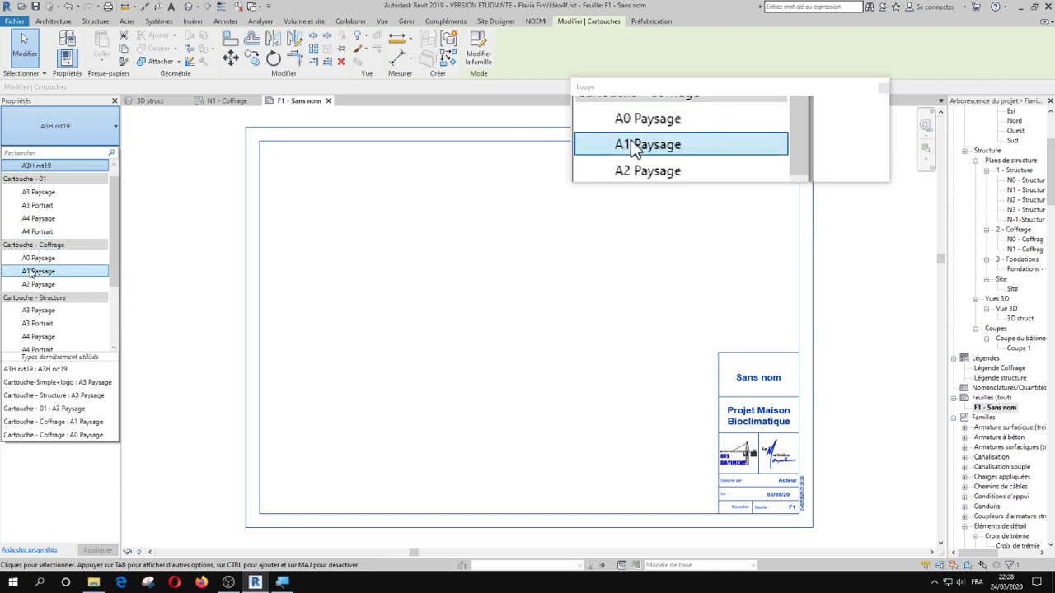
{"action": "left_click", "coordinate": [33, 271]}
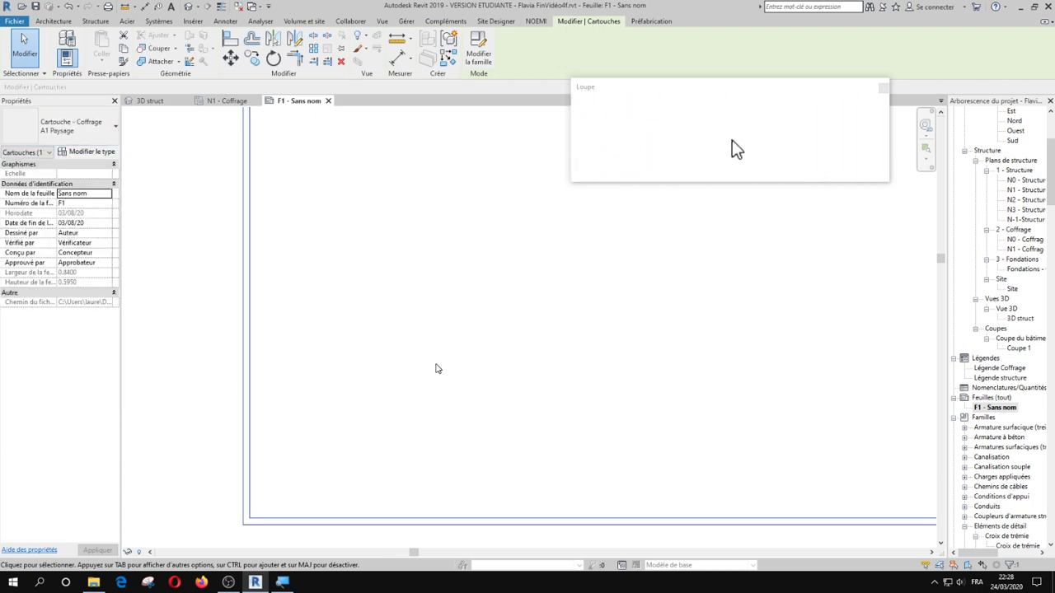
{"action": "scroll", "coordinate": [717, 437], "scroll_direction": "up", "scroll_amount": 2}
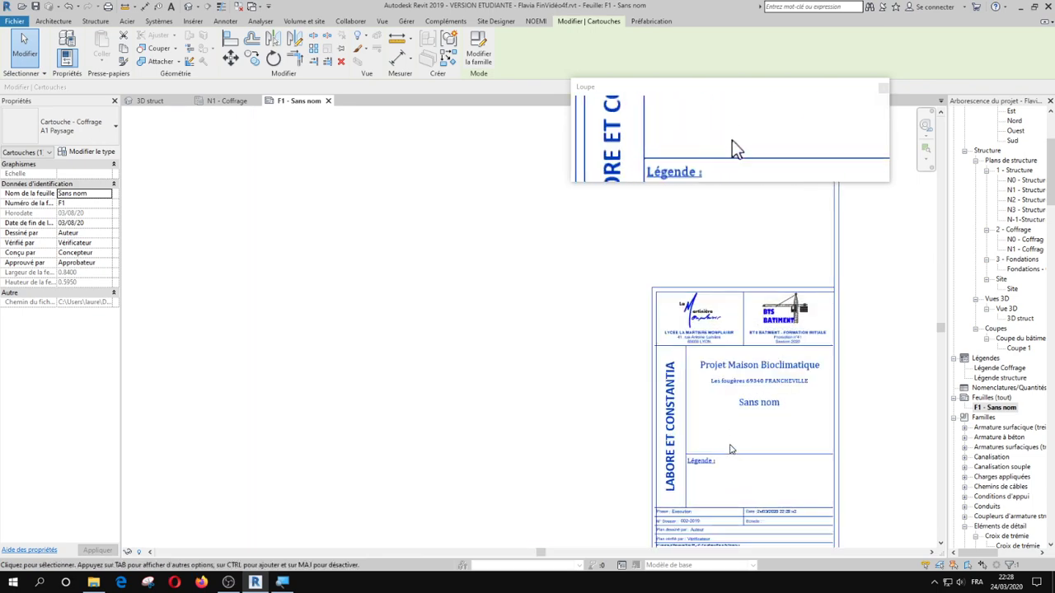
{"action": "scroll", "coordinate": [692, 404], "scroll_direction": "down", "scroll_amount": 1}
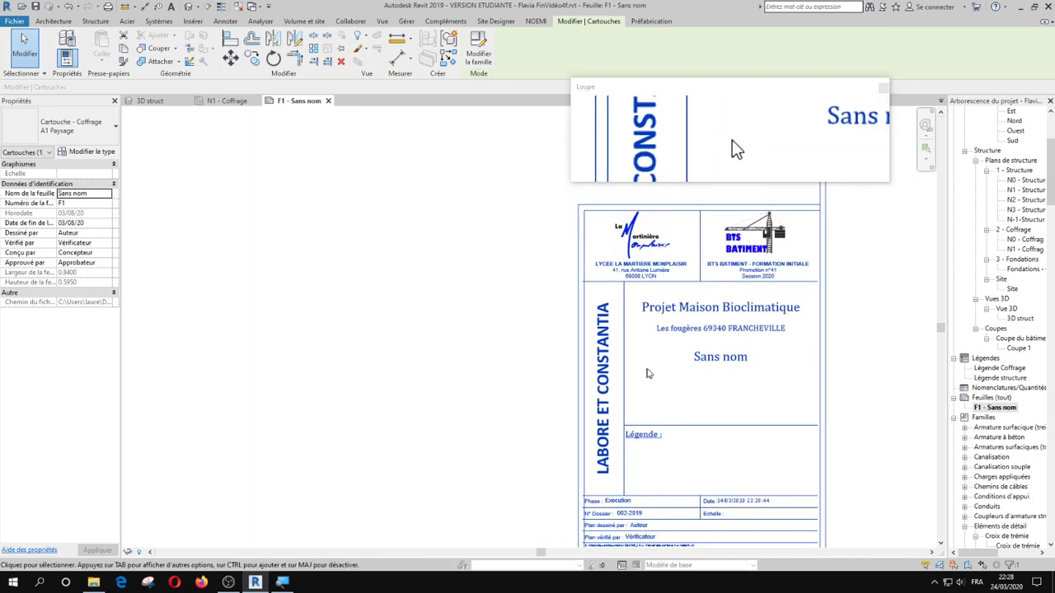
{"action": "scroll", "coordinate": [626, 377], "scroll_direction": "down", "scroll_amount": 1}
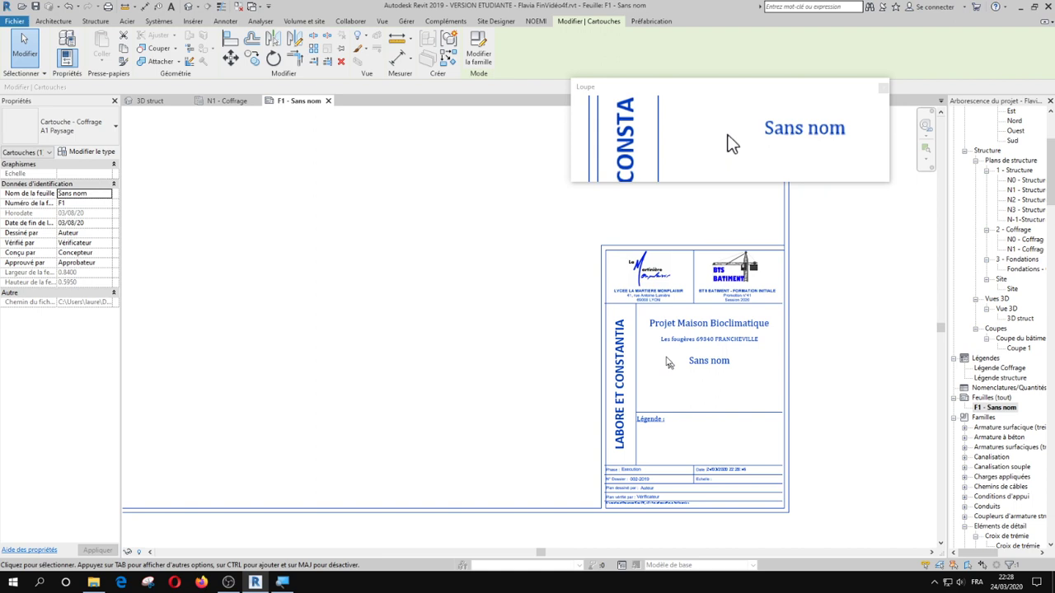
{"action": "left_click", "coordinate": [831, 297]}
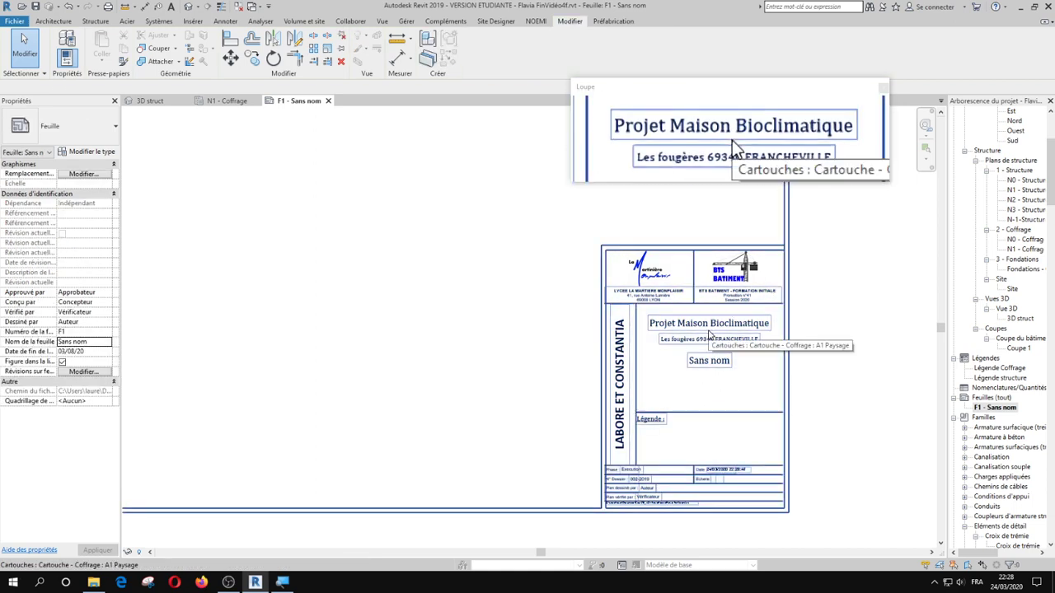
Place the N1 - Coffrage plan on sheet F1 and adjust its position beside the title block.
{"action": "scroll", "coordinate": [704, 337], "scroll_direction": "down", "scroll_amount": 1}
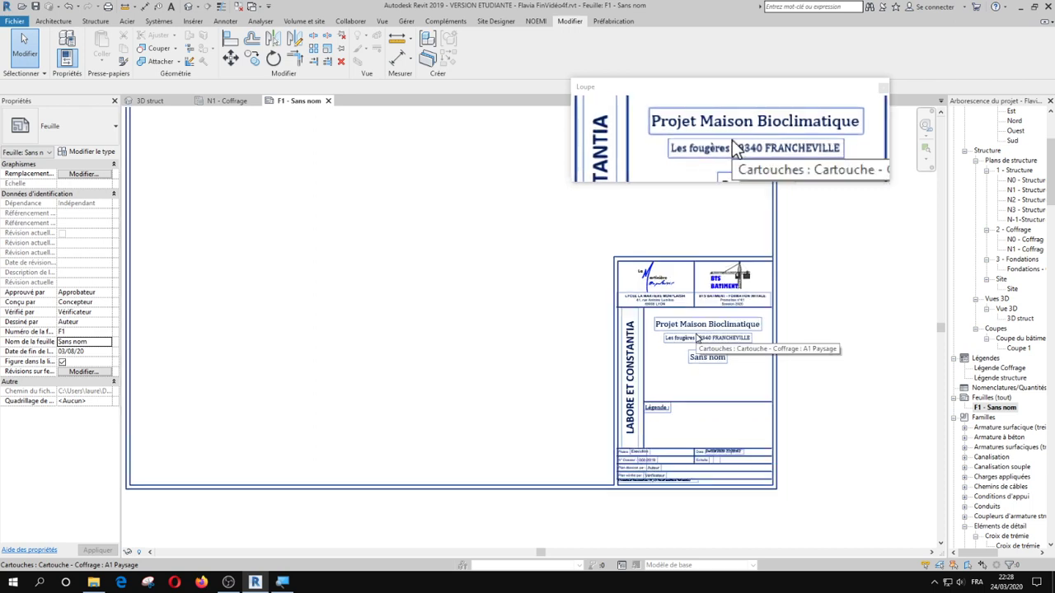
{"action": "scroll", "coordinate": [764, 335], "scroll_direction": "down", "scroll_amount": 3}
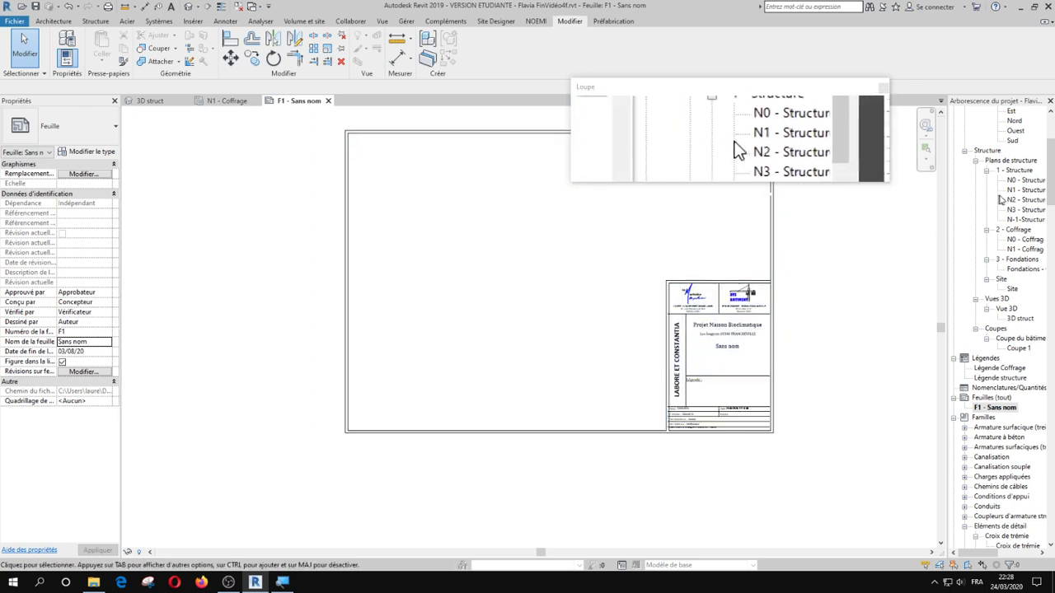
{"action": "left_click", "coordinate": [1017, 250]}
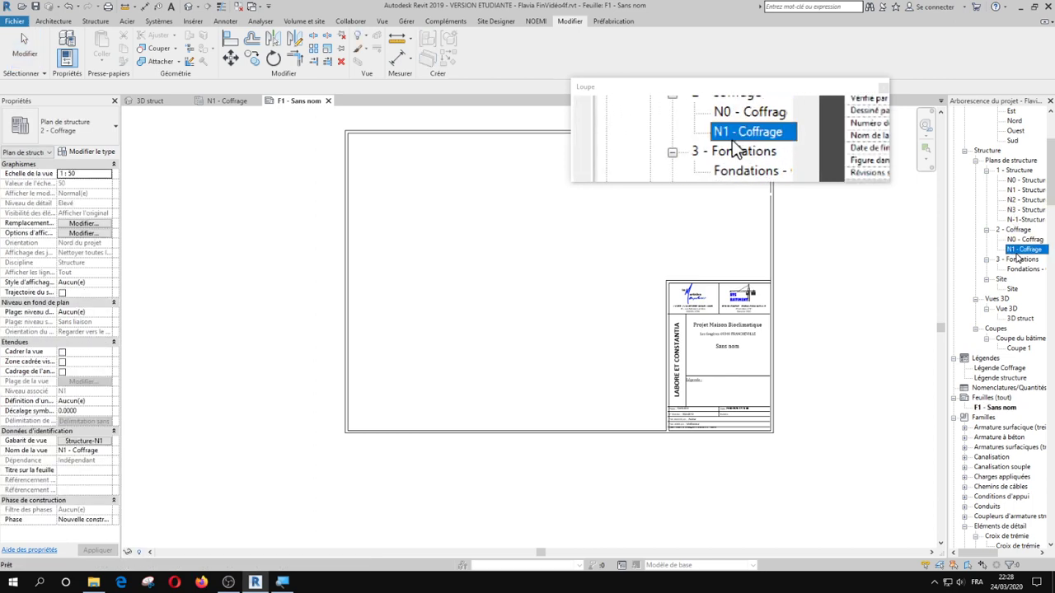
{"action": "left_click_drag", "start_coordinate": [1023, 251], "coordinate": [603, 303]}
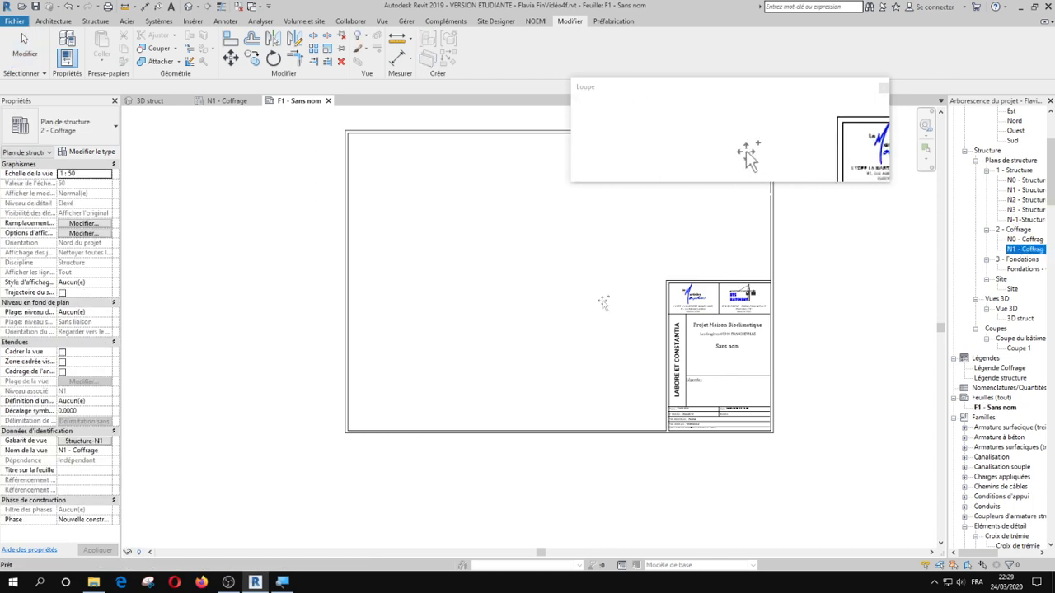
{"action": "left_click", "coordinate": [504, 270]}
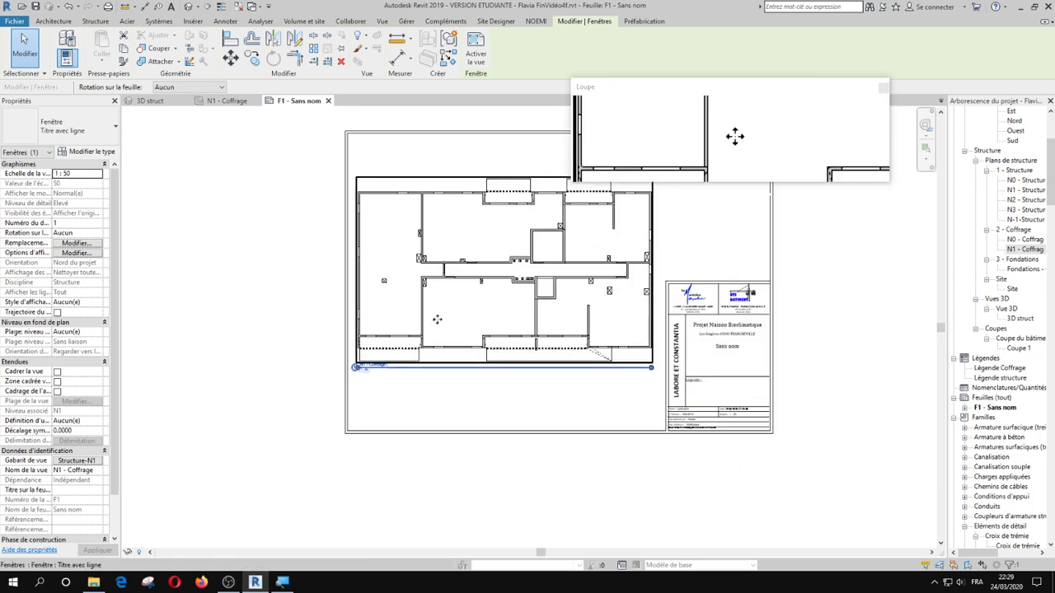
{"action": "middle_click_drag", "start_coordinate": [440, 338], "coordinate": [403, 426]}
{"action": "left_click_drag", "start_coordinate": [426, 347], "coordinate": [433, 333]}
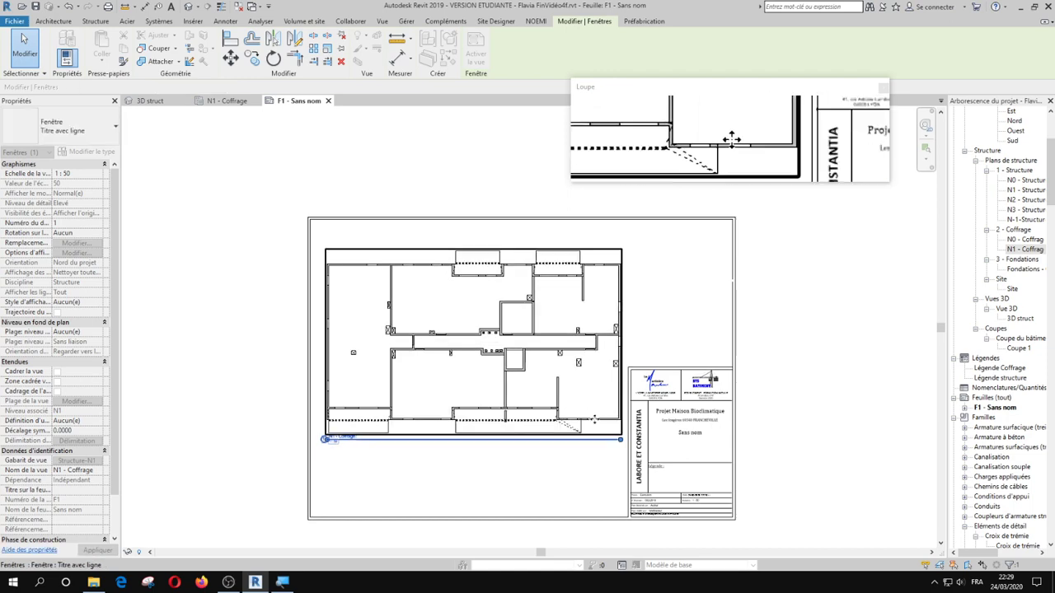
Move the title of the N1 - Coffrage viewport lower, clear of the plan drawing.
{"action": "left_click", "coordinate": [667, 443]}
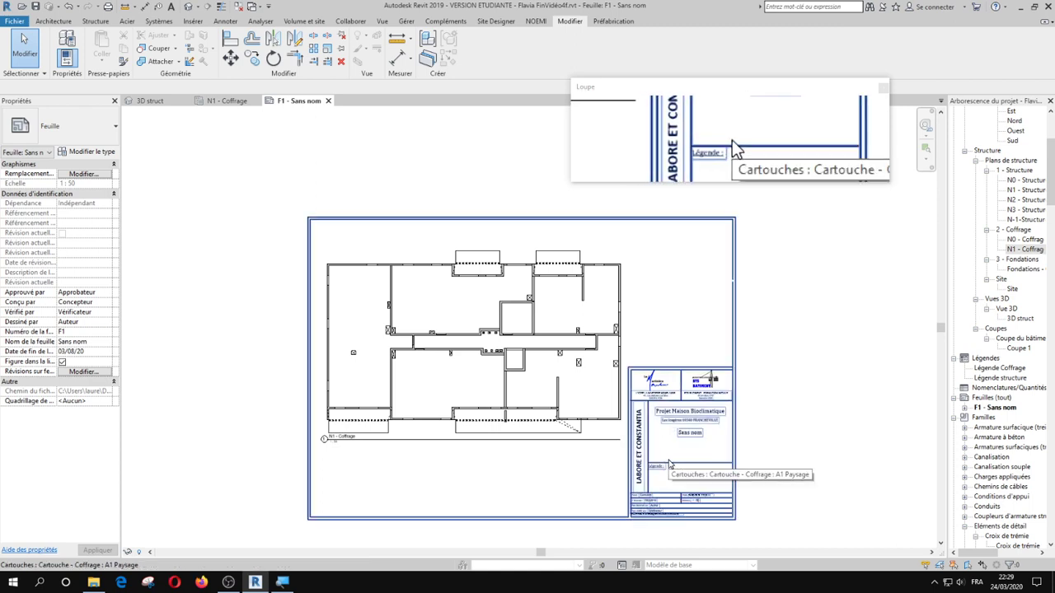
{"action": "left_click", "coordinate": [401, 438]}
{"action": "left_click_drag", "start_coordinate": [401, 438], "coordinate": [398, 465]}
{"action": "left_click", "coordinate": [414, 458]}
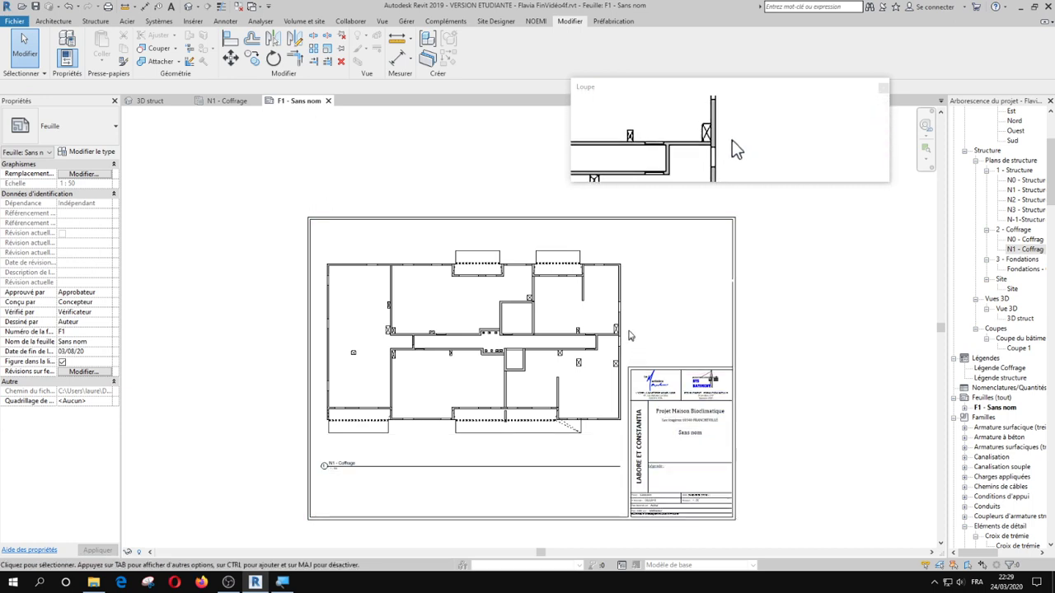
Shift the N1 - Coffrage viewport slightly left, away from the title block.
{"action": "left_click", "coordinate": [394, 369]}
{"action": "key", "text": "Left"}
{"action": "key", "text": "Left"}
{"action": "key", "text": "Left"}
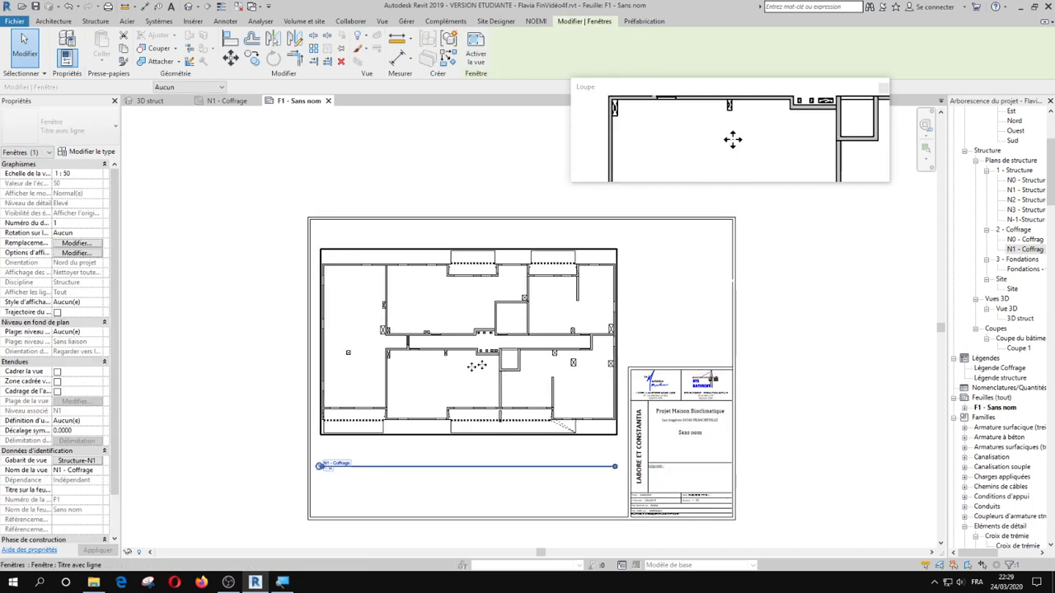
{"action": "key", "text": "Right"}
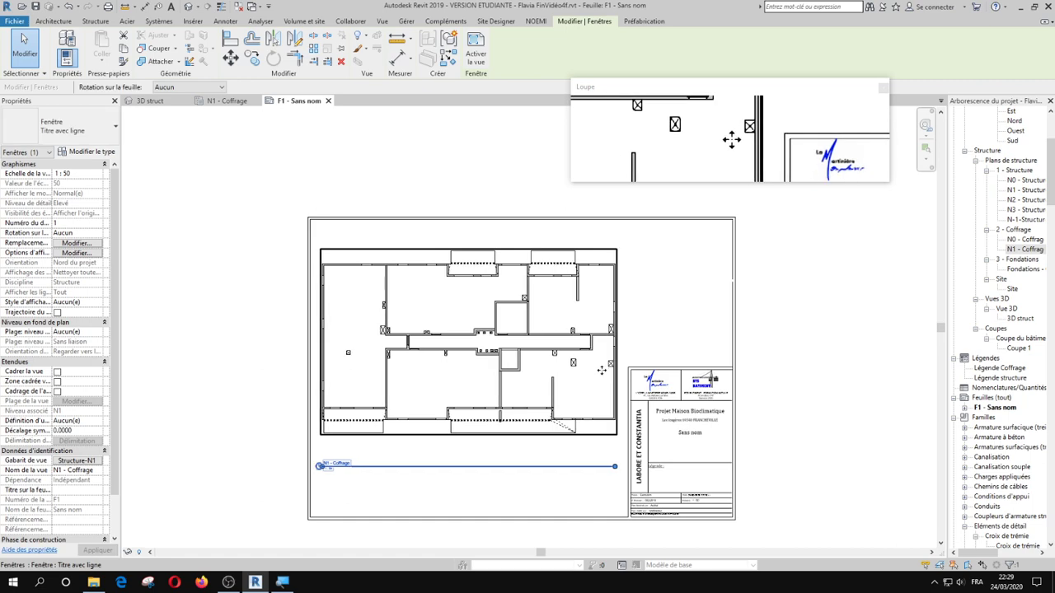
{"action": "scroll", "coordinate": [319, 467], "scroll_direction": "up", "scroll_amount": 3}
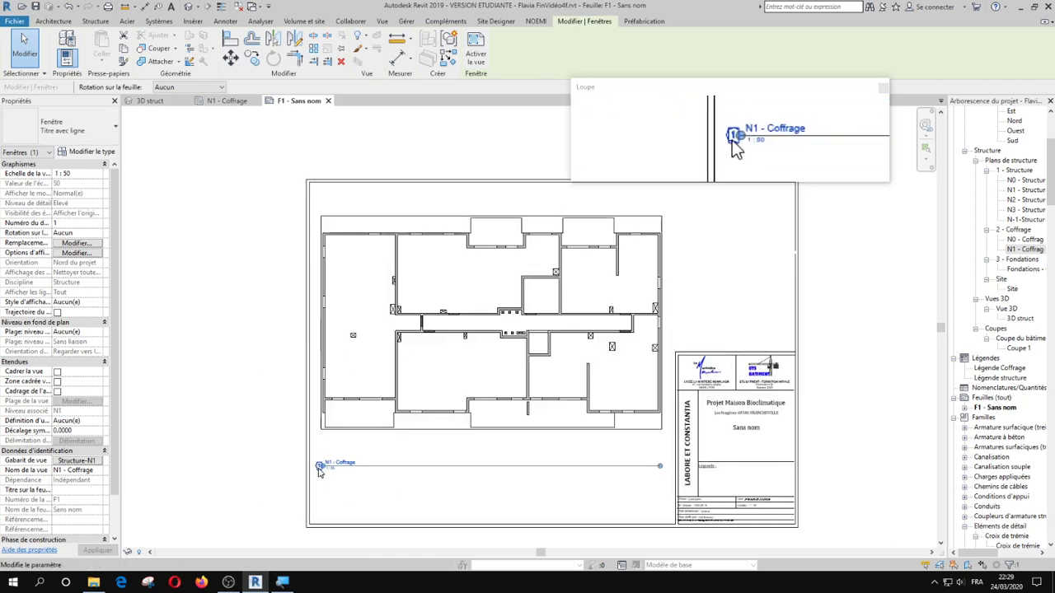
{"action": "scroll", "coordinate": [321, 464], "scroll_direction": "down", "scroll_amount": 2}
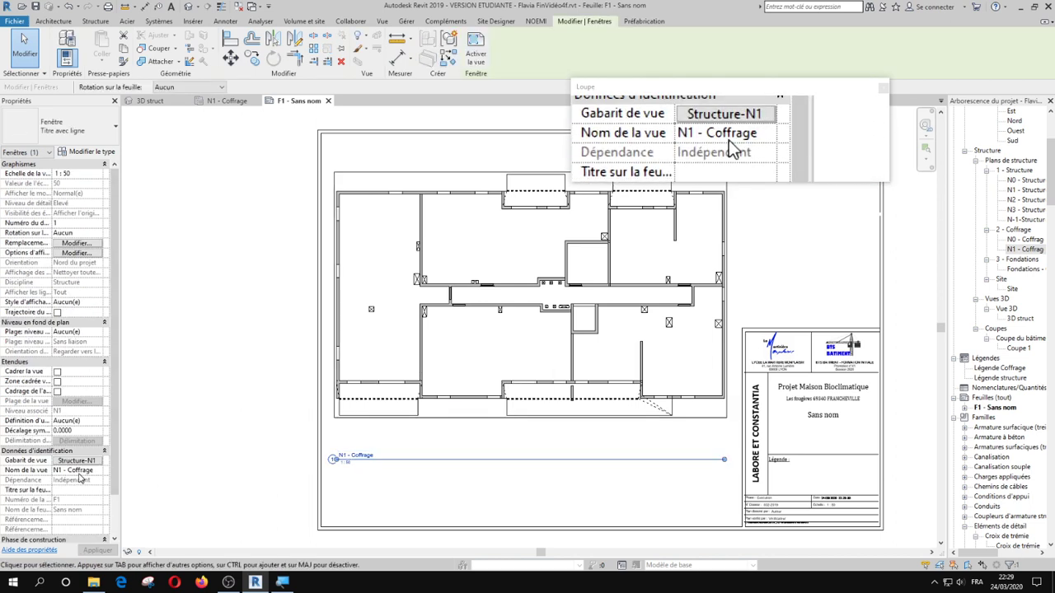
{"action": "left_click", "coordinate": [351, 456]}
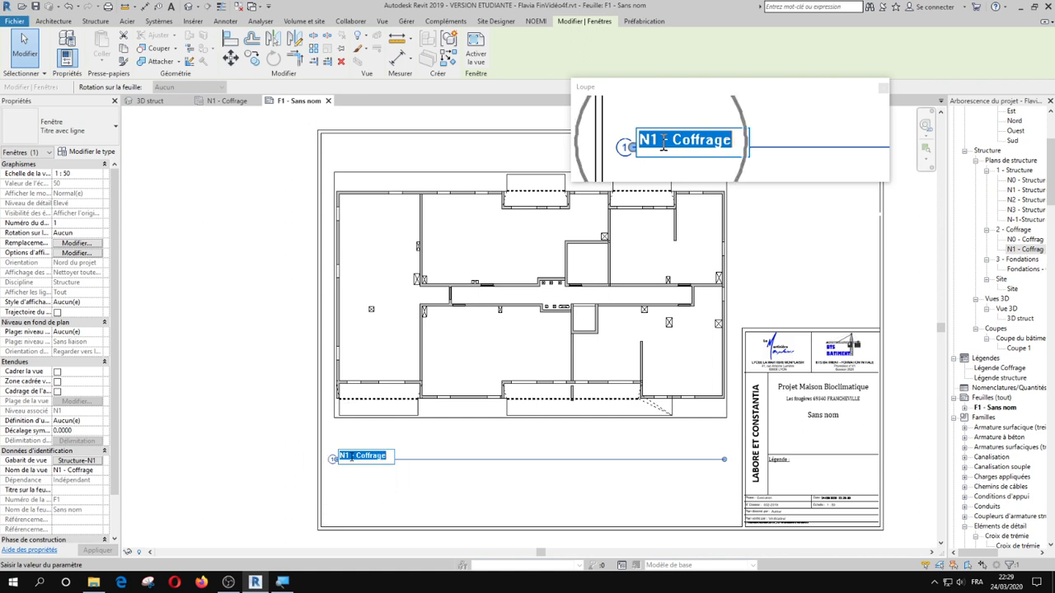
{"action": "left_click", "coordinate": [257, 466]}
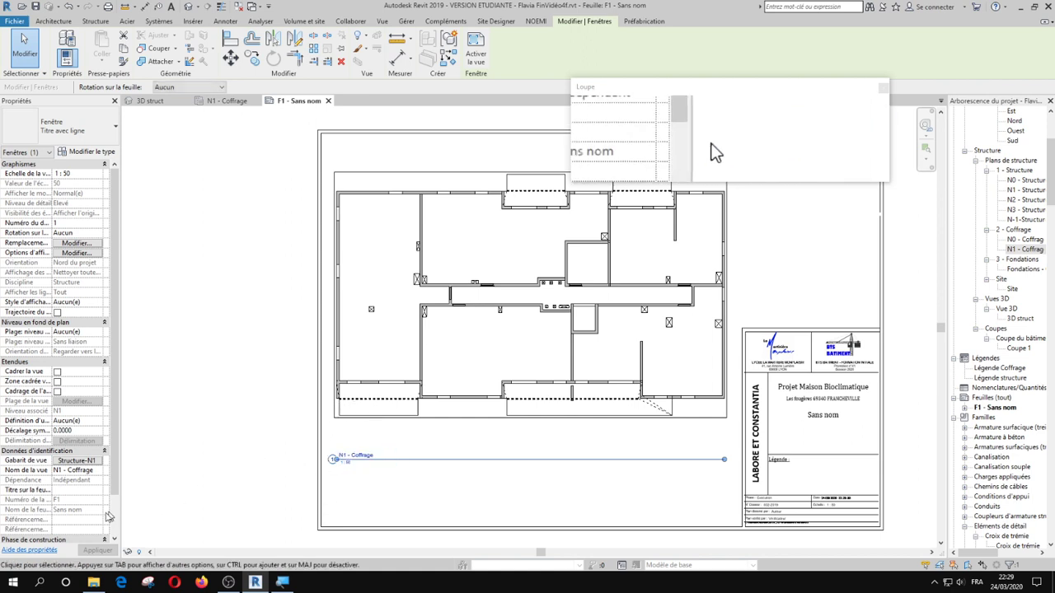
Set the viewport's title on sheet to "Vue en plan du PH du N1".
{"action": "left_click", "coordinate": [63, 490]}
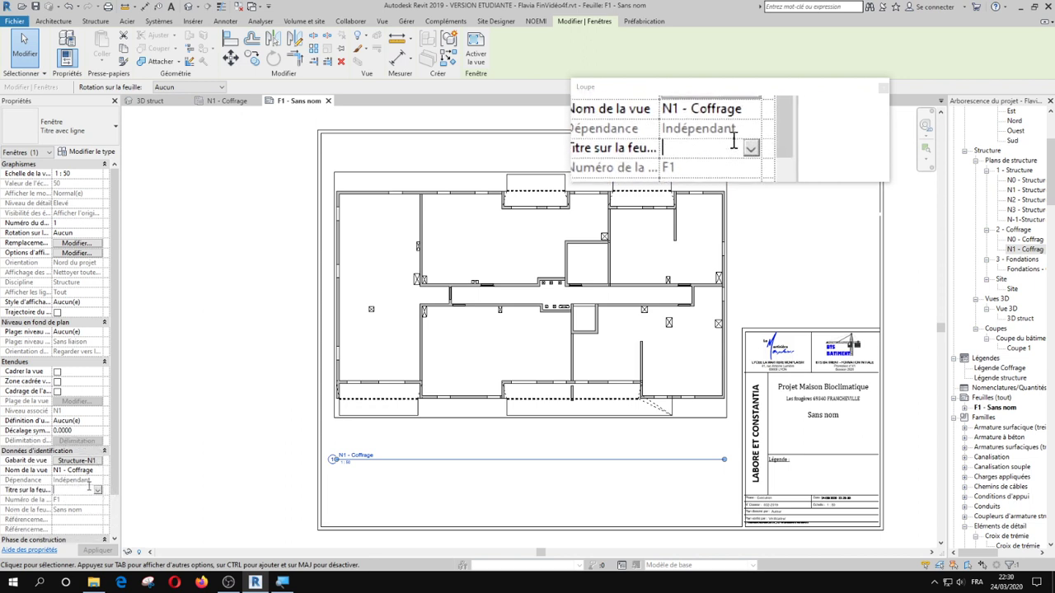
{"action": "type", "text": "Pla"}
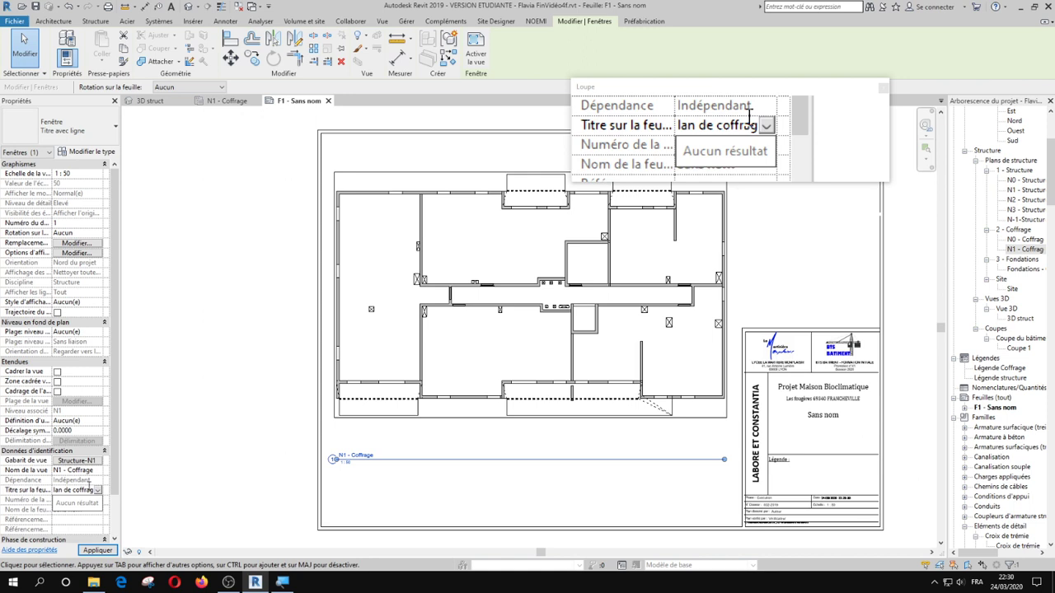
{"action": "double_click", "coordinate": [82, 490]}
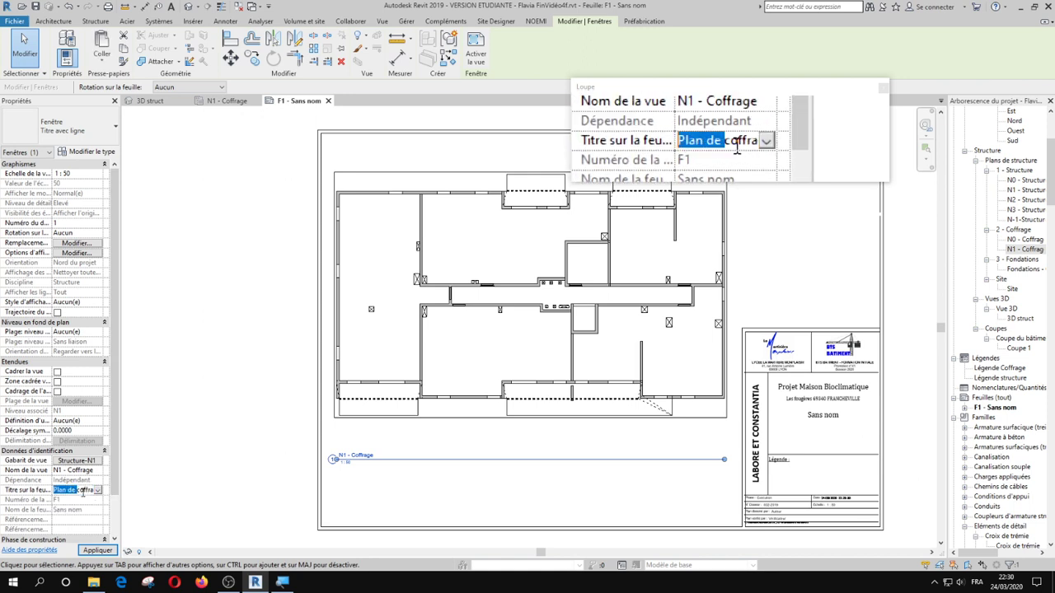
{"action": "key", "text": "Delete"}
{"action": "key", "text": "Delete"}
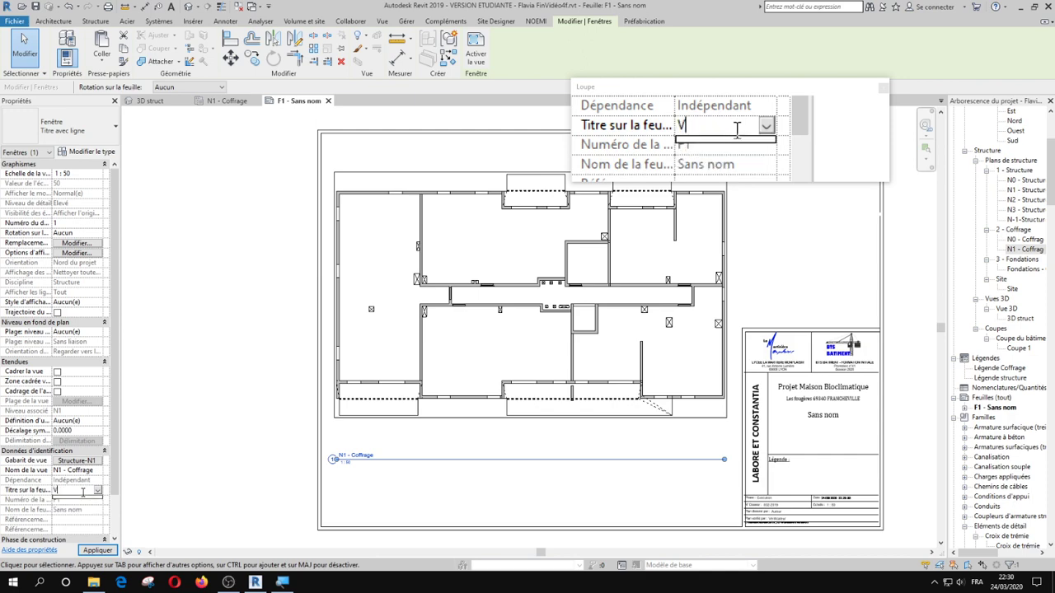
{"action": "type", "text": "ue en plan du"}
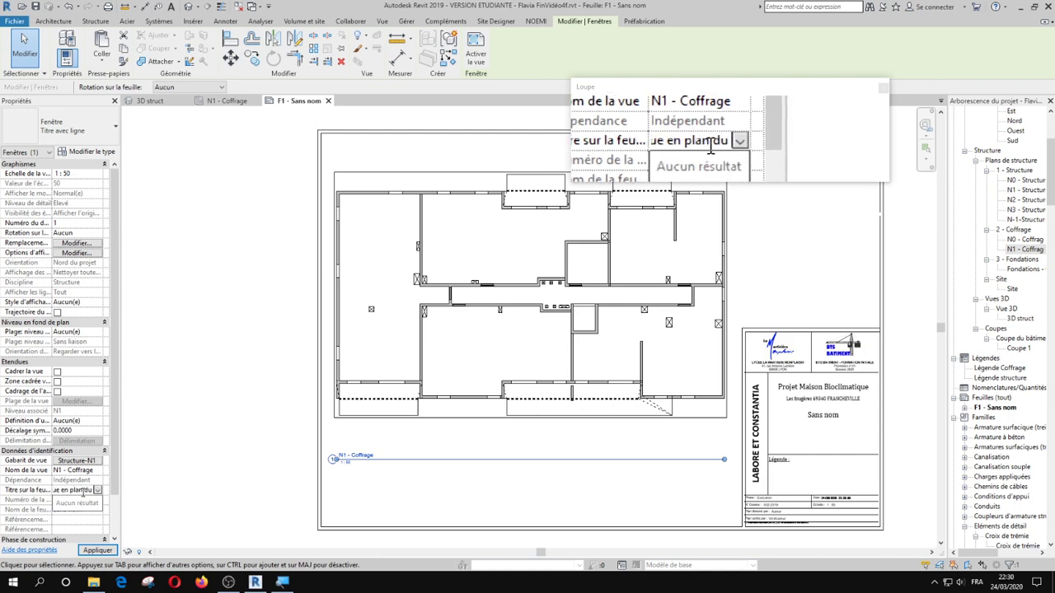
{"action": "key", "text": "BackSpace"}
{"action": "key", "text": "BackSpace"}
{"action": "key", "text": "BackSpace"}
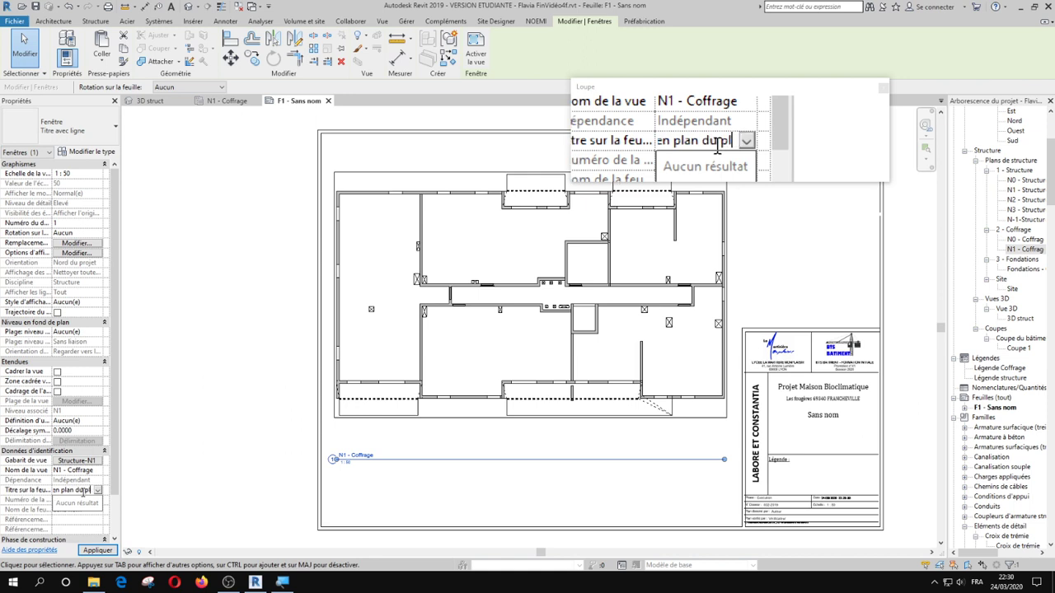
{"action": "type", "text": "PH "}
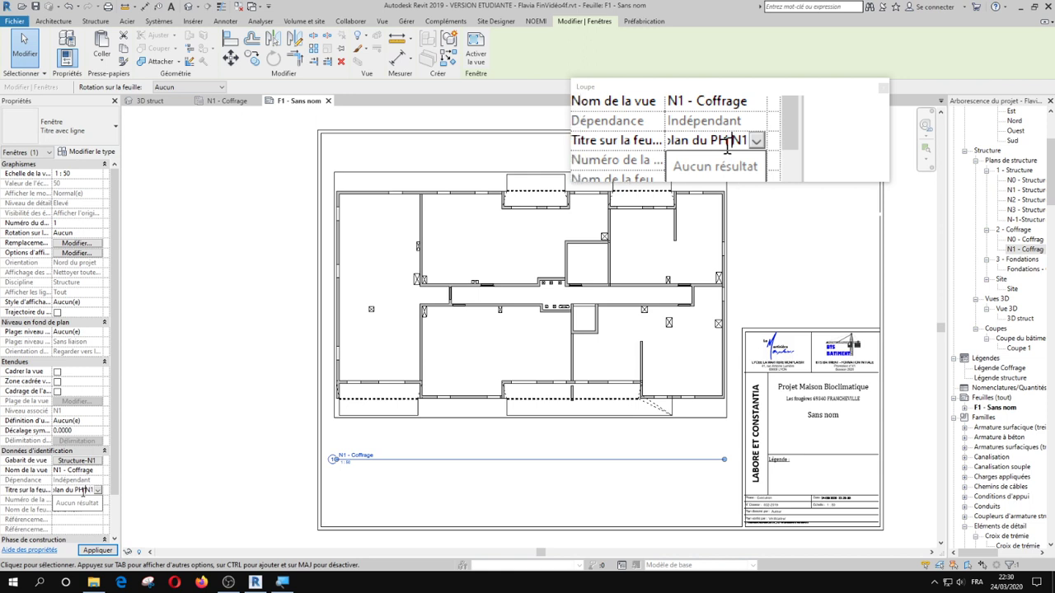
{"action": "type", "text": "du"}
{"action": "key", "text": "Return"}
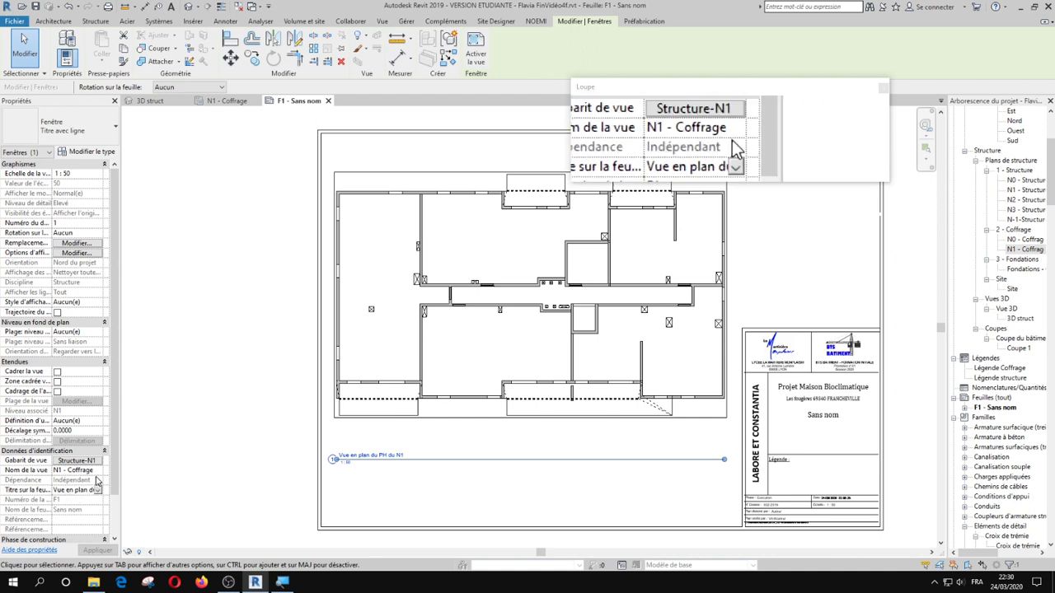
Try the viewport title "Vue en plan du plancher haut du N1" and undo that change.
{"action": "key", "text": "Right"}
{"action": "key", "text": "Right"}
{"action": "key", "text": "Right"}
{"action": "key", "text": "Right"}
{"action": "key", "text": "Right"}
{"action": "key", "text": "Right"}
{"action": "key", "text": "Right"}
{"action": "key", "text": "Right"}
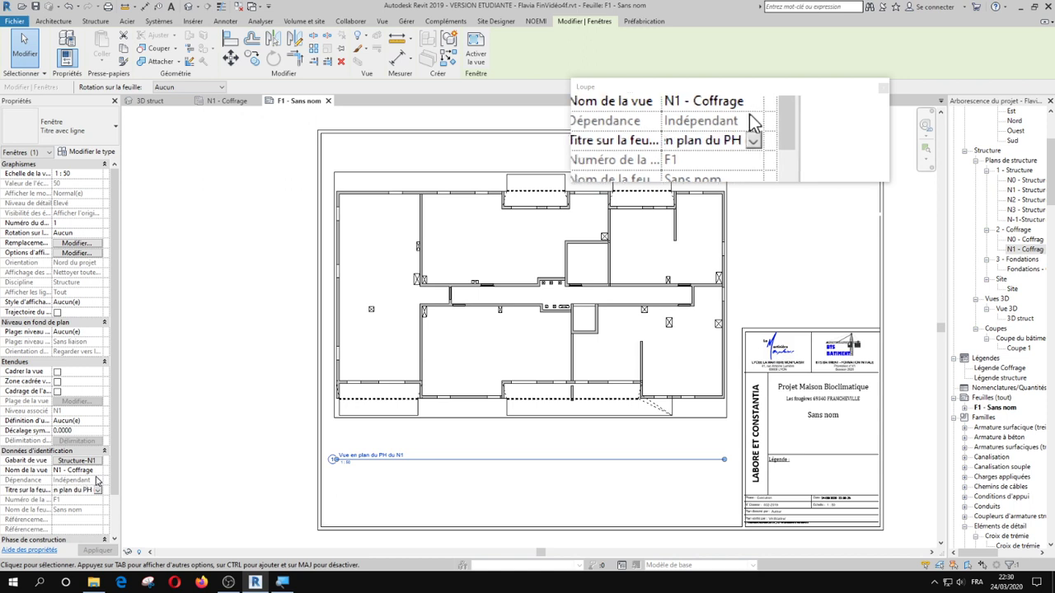
{"action": "key", "text": "BackSpace"}
{"action": "type", "text": "planche"}
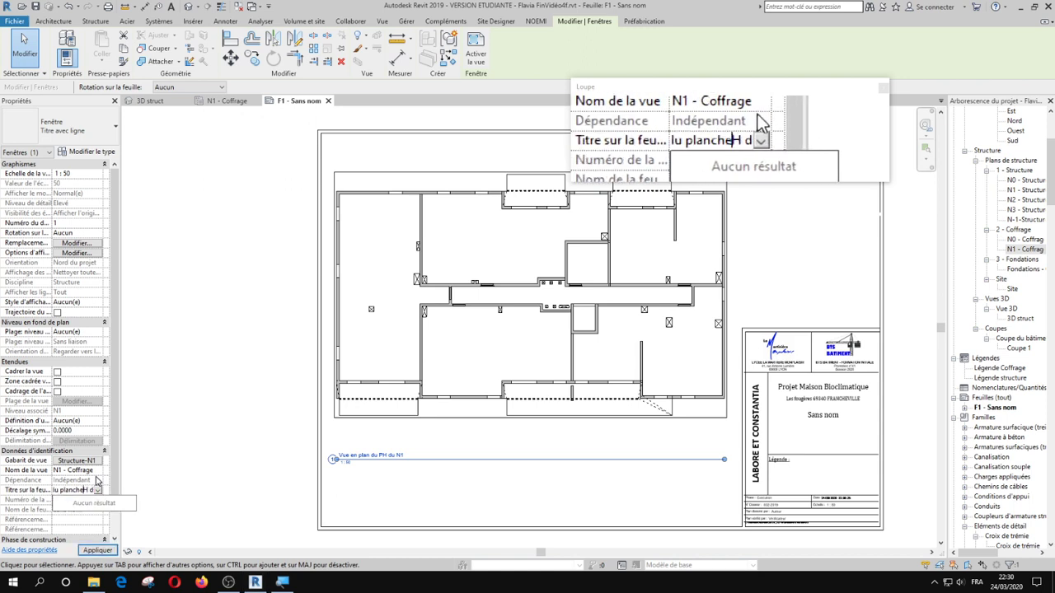
{"action": "type", "text": "r haut"}
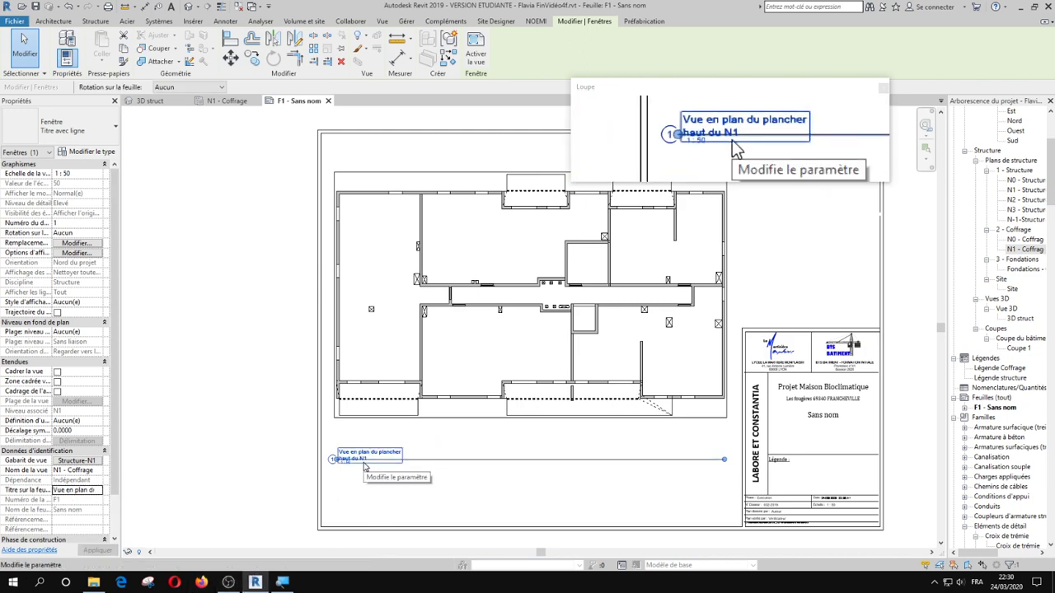
{"action": "key", "text": "ctrl+z"}
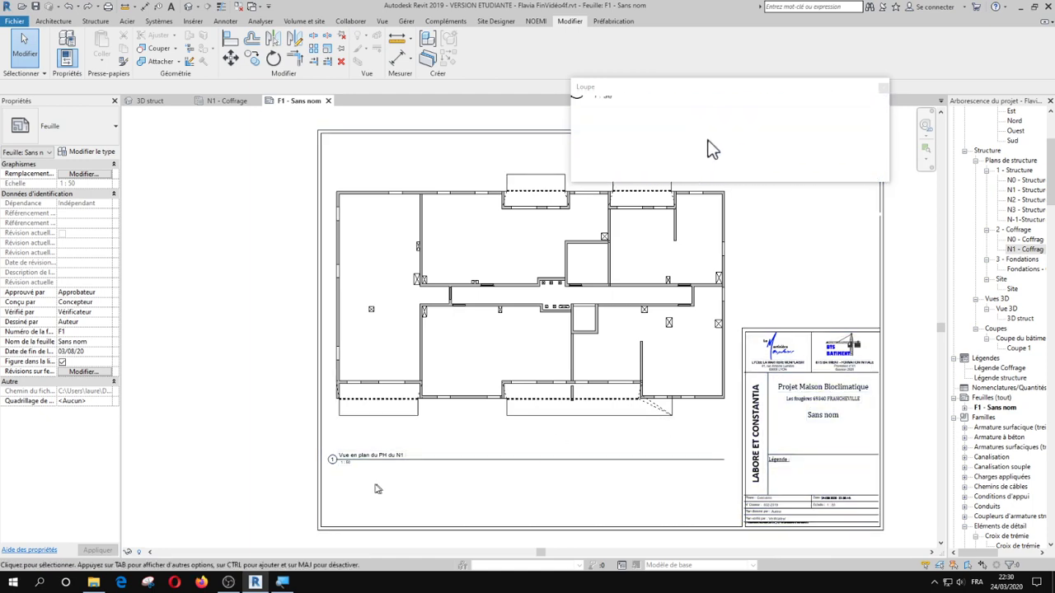
Open the sheet's title block family Cartouche - Coffrage for editing.
{"action": "scroll", "coordinate": [337, 462], "scroll_direction": "up", "scroll_amount": 3}
{"action": "scroll", "coordinate": [337, 465], "scroll_direction": "down", "scroll_amount": 2}
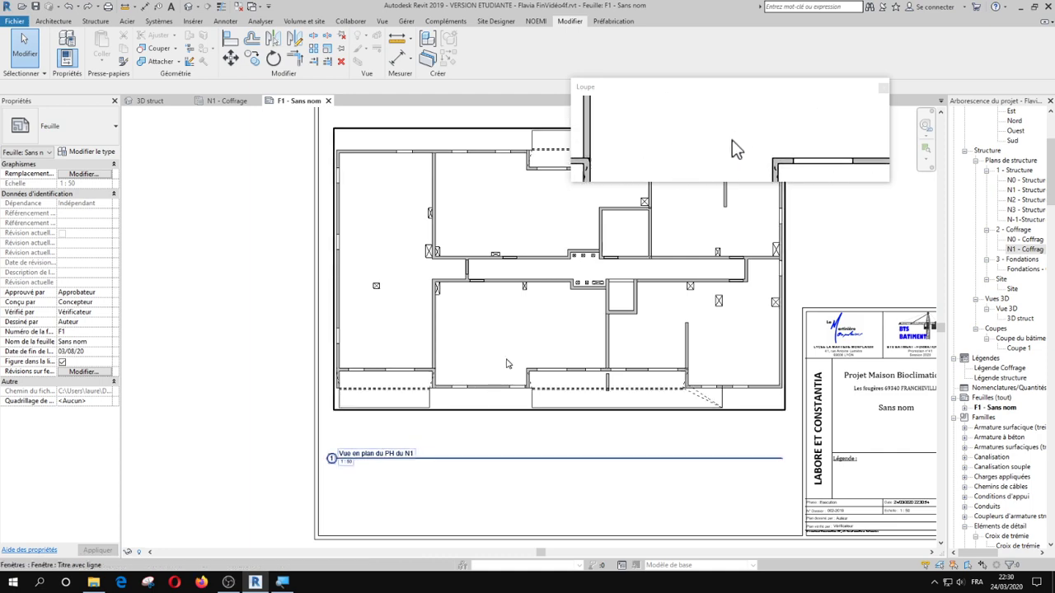
{"action": "scroll", "coordinate": [506, 364], "scroll_direction": "down", "scroll_amount": 2}
{"action": "scroll", "coordinate": [778, 383], "scroll_direction": "up", "scroll_amount": 3}
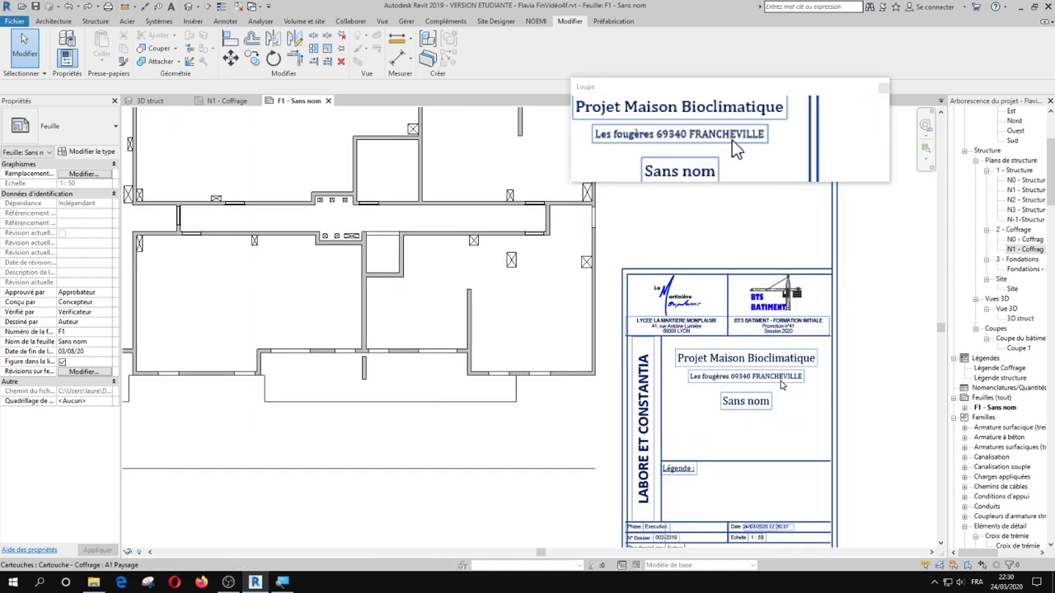
{"action": "scroll", "coordinate": [725, 338], "scroll_direction": "up", "scroll_amount": 2}
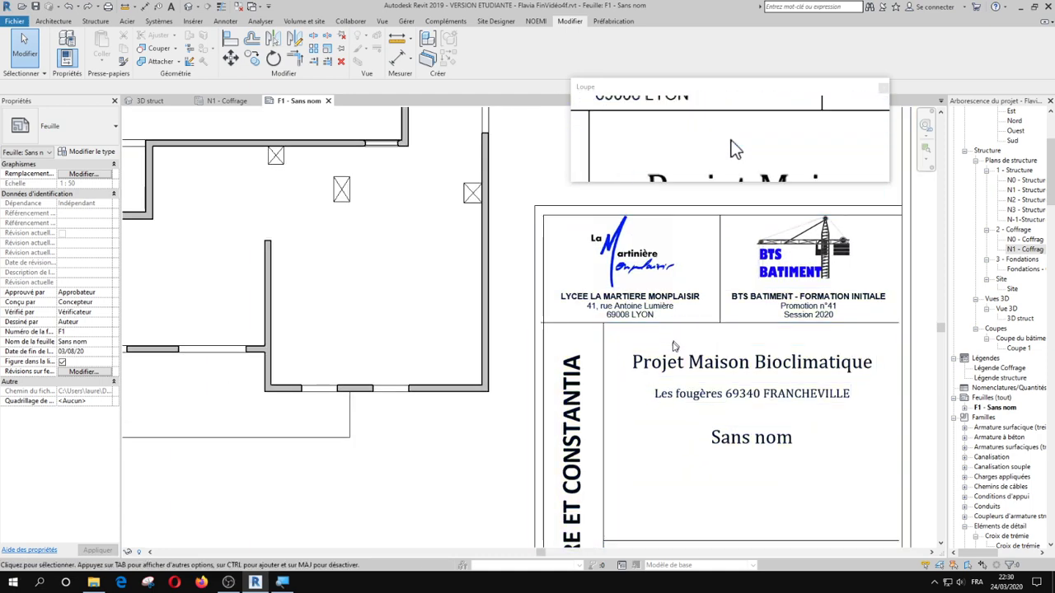
{"action": "middle_click_drag", "start_coordinate": [579, 509], "coordinate": [582, 195]}
{"action": "scroll", "coordinate": [562, 440], "scroll_direction": "up", "scroll_amount": 3}
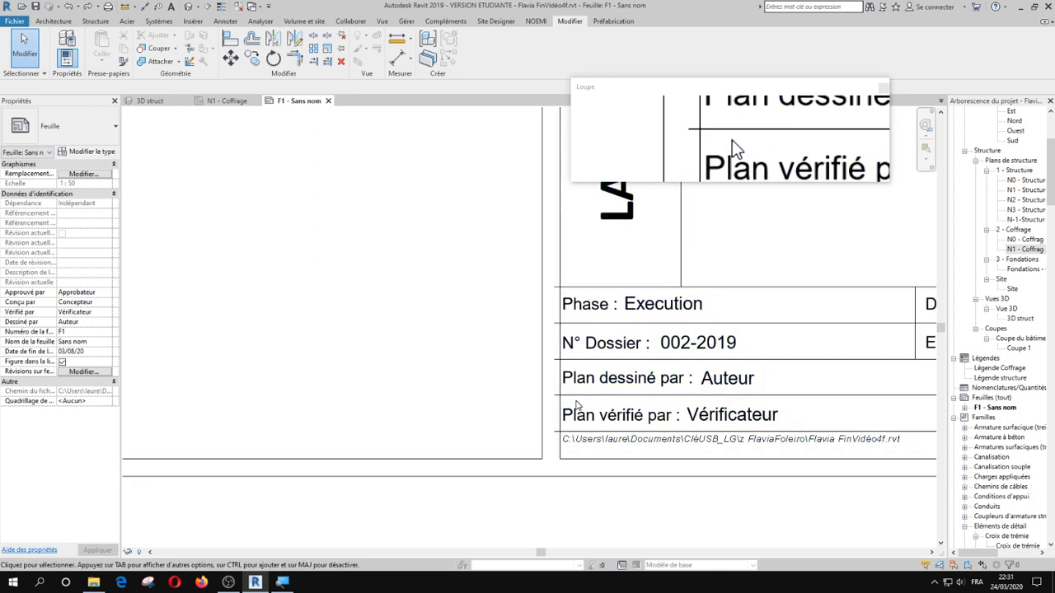
{"action": "left_click", "coordinate": [574, 401]}
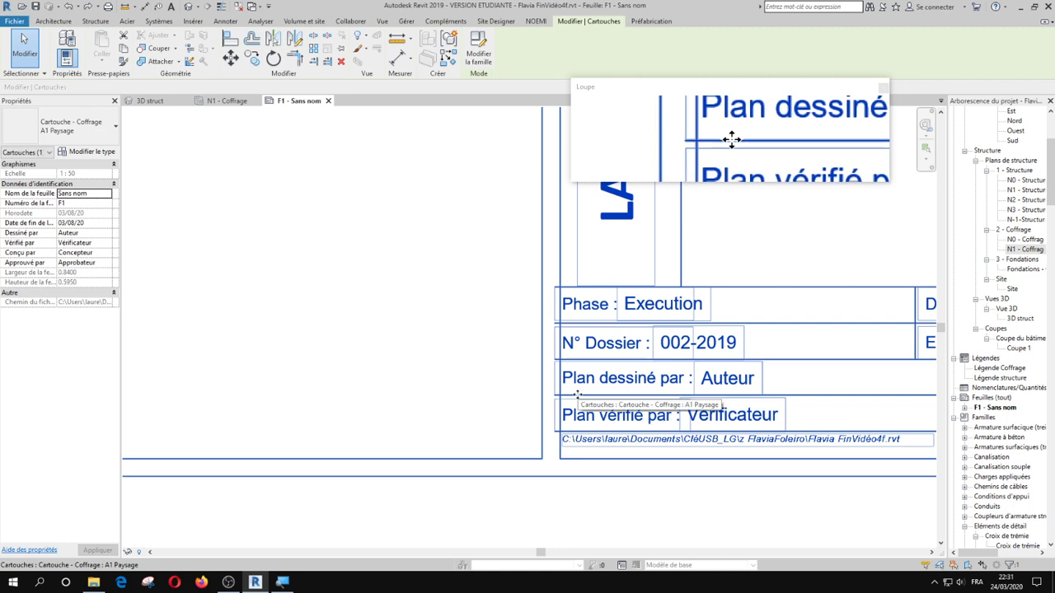
{"action": "left_click", "coordinate": [474, 60]}
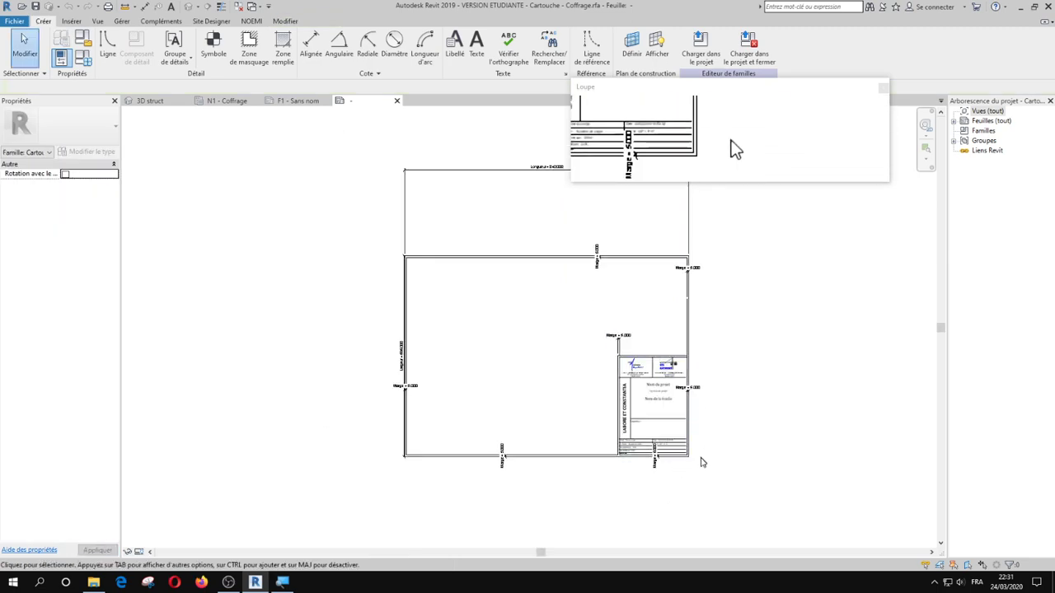
Move the Cartouche-A4 detail group slightly right so its horizontal table lines start at the block's vertical border line.
{"action": "scroll", "coordinate": [618, 449], "scroll_direction": "up", "scroll_amount": 3}
{"action": "scroll", "coordinate": [596, 428], "scroll_direction": "up", "scroll_amount": 2}
{"action": "left_click", "coordinate": [602, 416]}
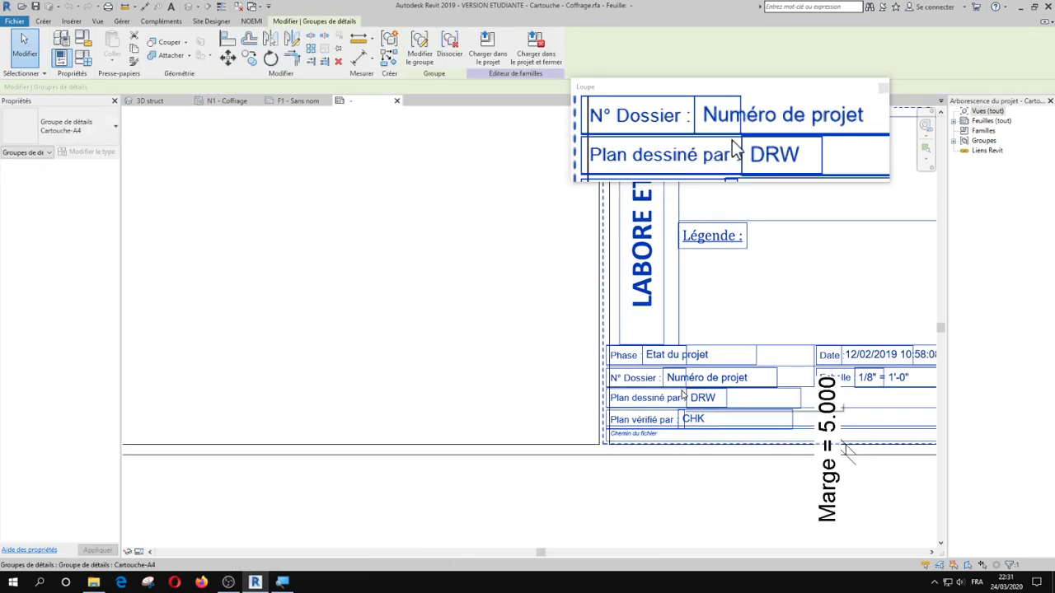
{"action": "scroll", "coordinate": [619, 385], "scroll_direction": "up", "scroll_amount": 2}
{"action": "scroll", "coordinate": [622, 384], "scroll_direction": "up", "scroll_amount": 3}
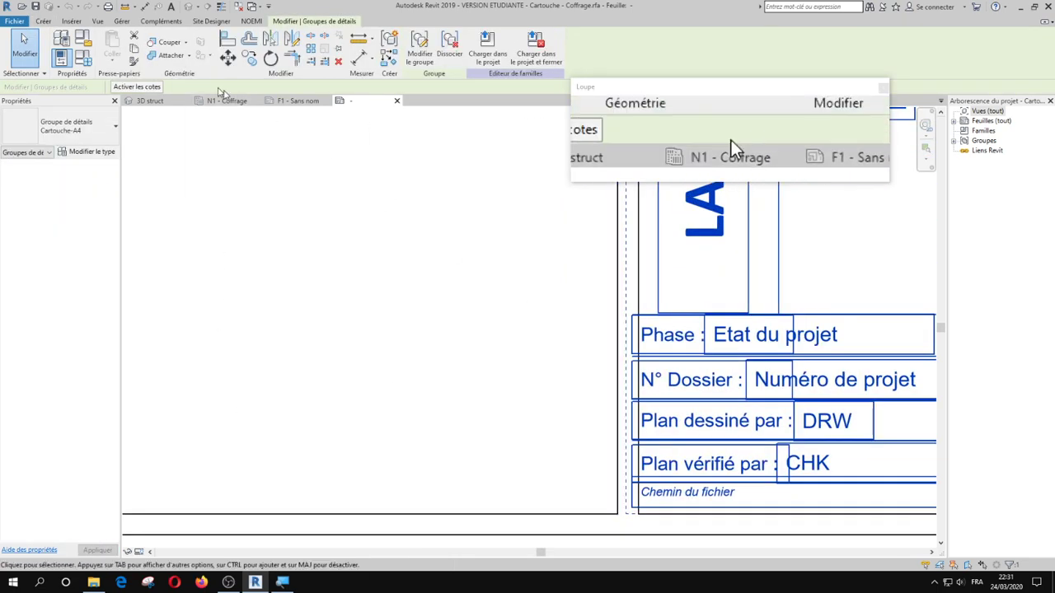
{"action": "left_click", "coordinate": [229, 59]}
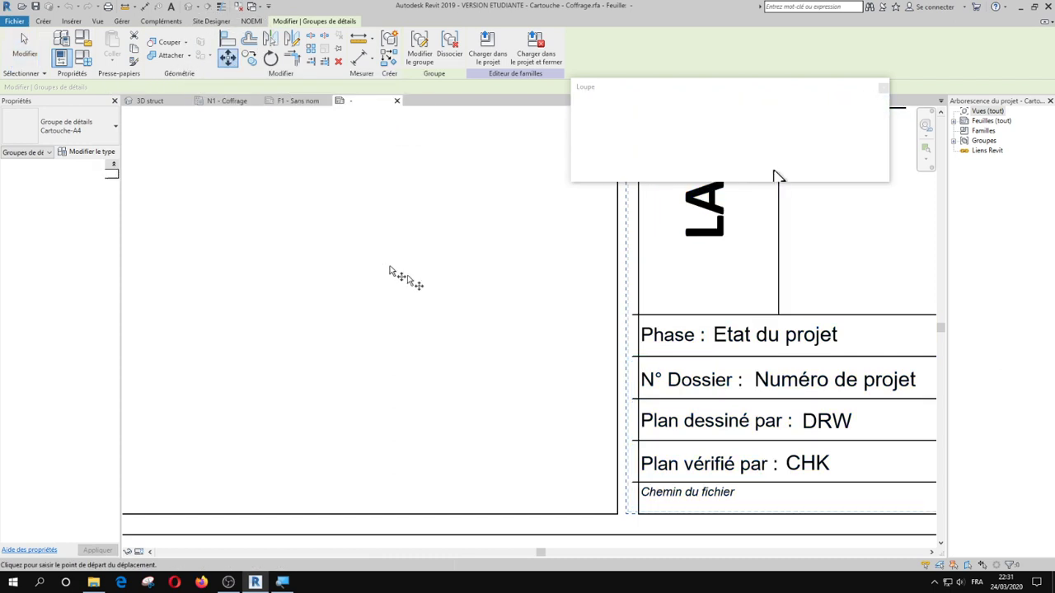
{"action": "left_click", "coordinate": [632, 315]}
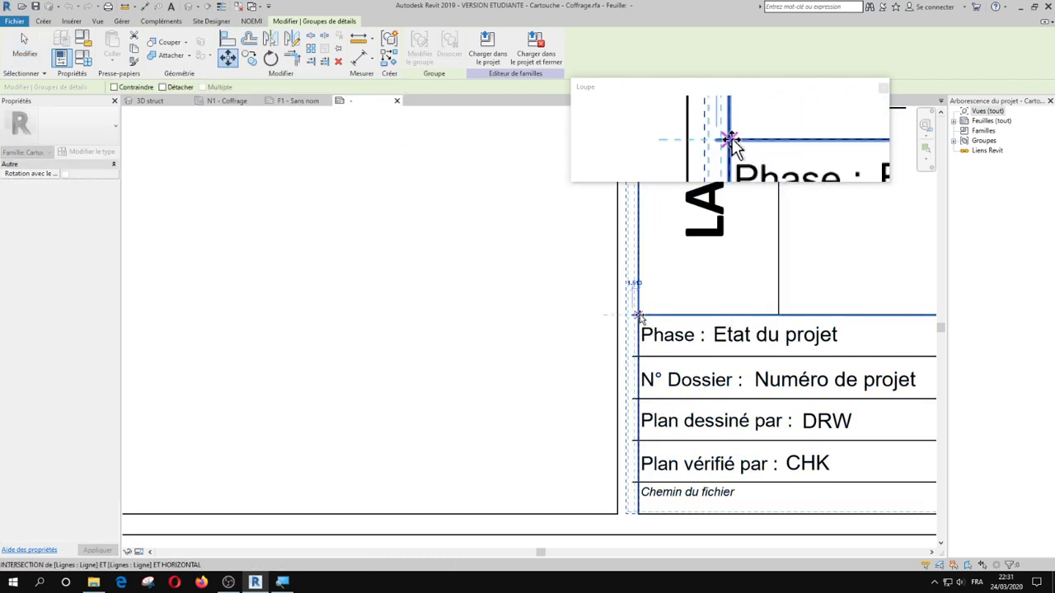
{"action": "left_click", "coordinate": [637, 314]}
Load the edited Cartouche - Coffrage family into the project without saving its file, replacing the existing version.
{"action": "scroll", "coordinate": [568, 334], "scroll_direction": "down", "scroll_amount": 4}
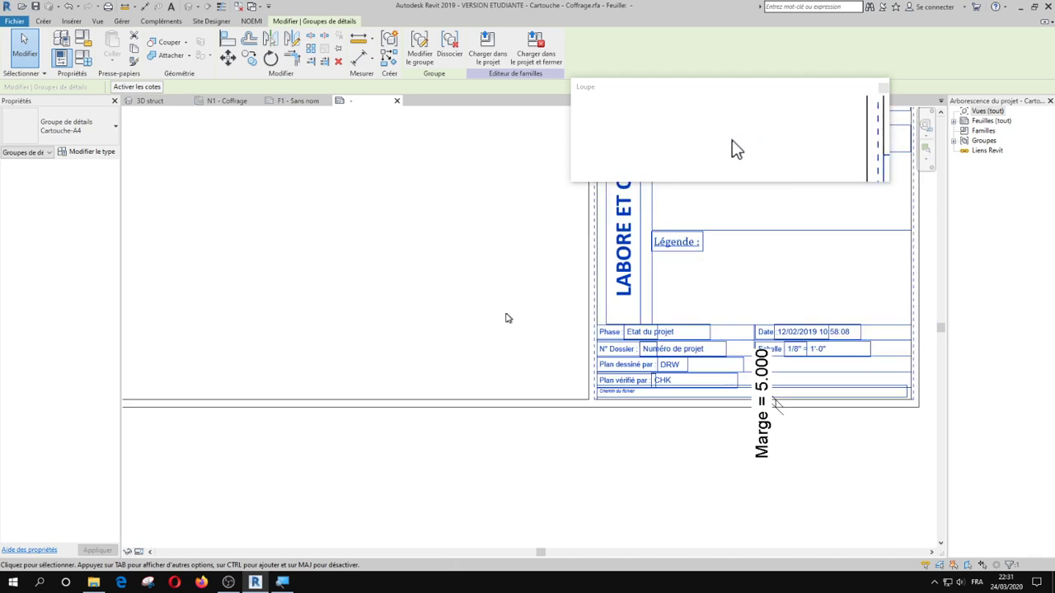
{"action": "middle_click_drag", "start_coordinate": [468, 332], "coordinate": [362, 401]}
{"action": "scroll", "coordinate": [366, 394], "scroll_direction": "down", "scroll_amount": 1}
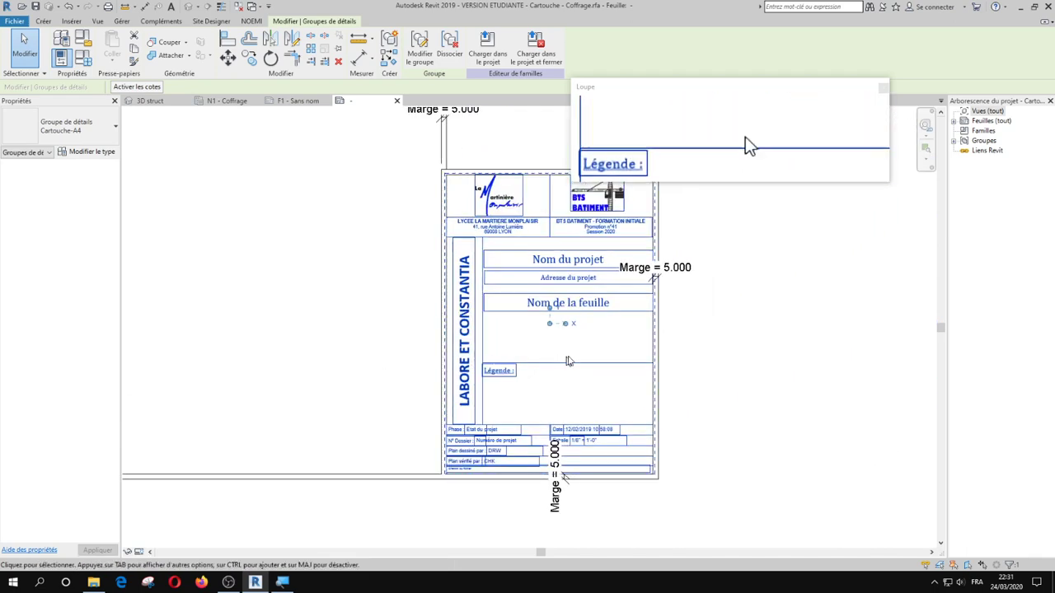
{"action": "middle_click_drag", "start_coordinate": [568, 361], "coordinate": [549, 400]}
{"action": "left_click", "coordinate": [683, 357]}
{"action": "scroll", "coordinate": [580, 266], "scroll_direction": "up", "scroll_amount": 3}
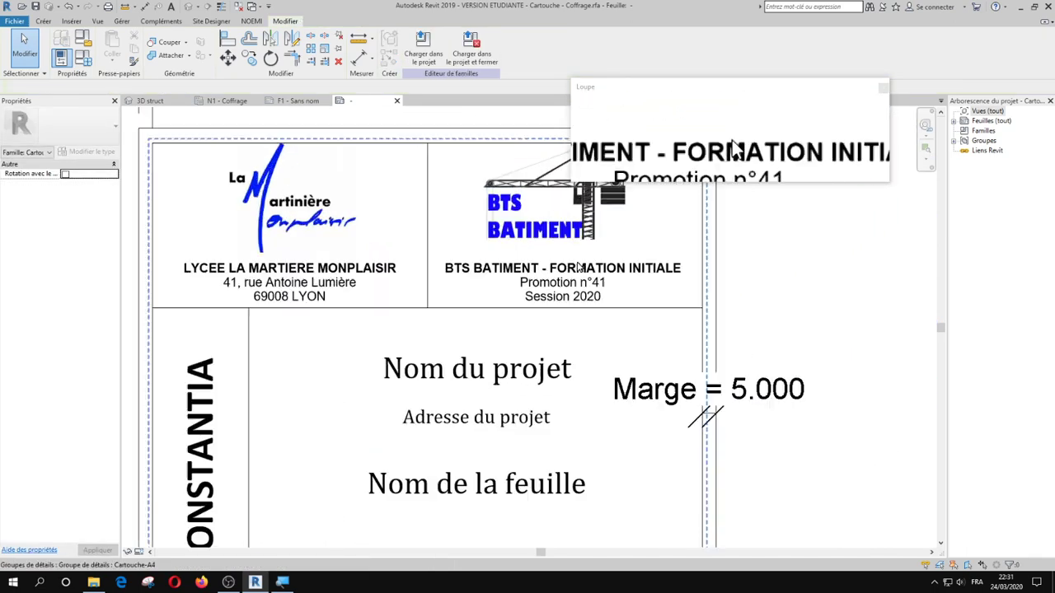
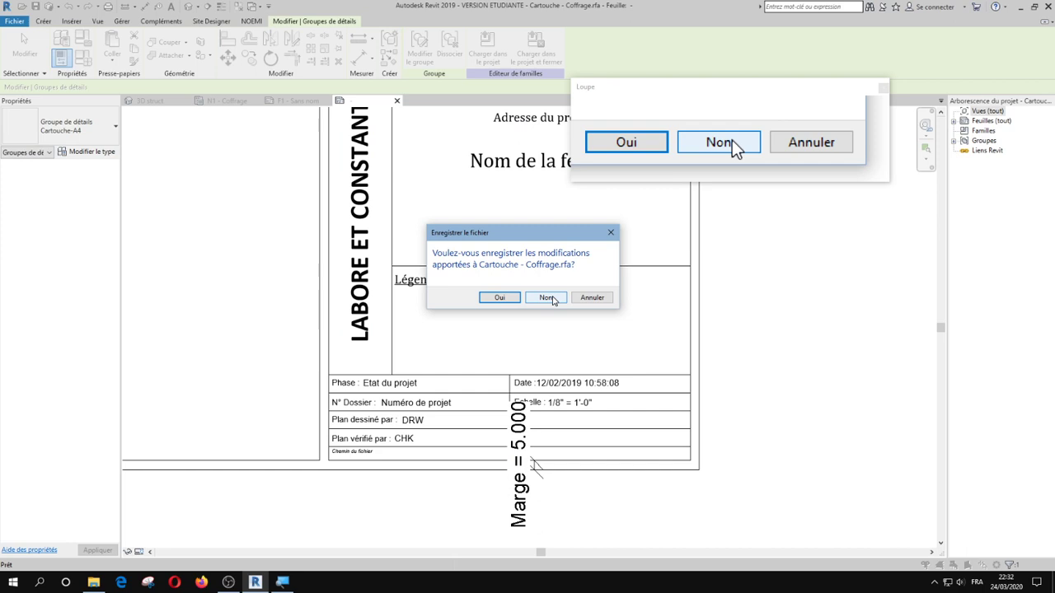
{"action": "left_click", "coordinate": [547, 297]}
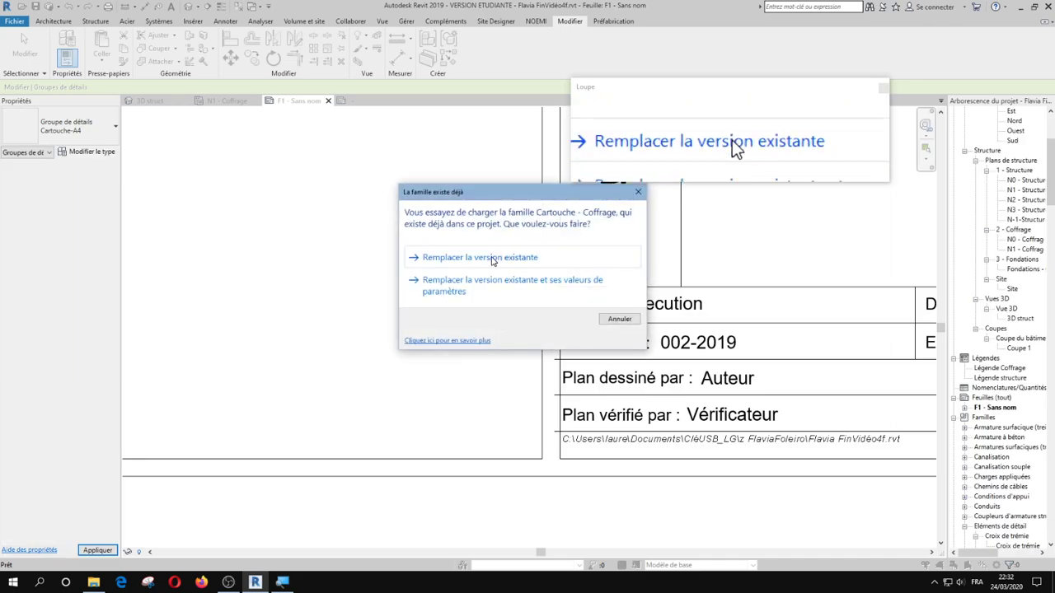
{"action": "left_click", "coordinate": [504, 257]}
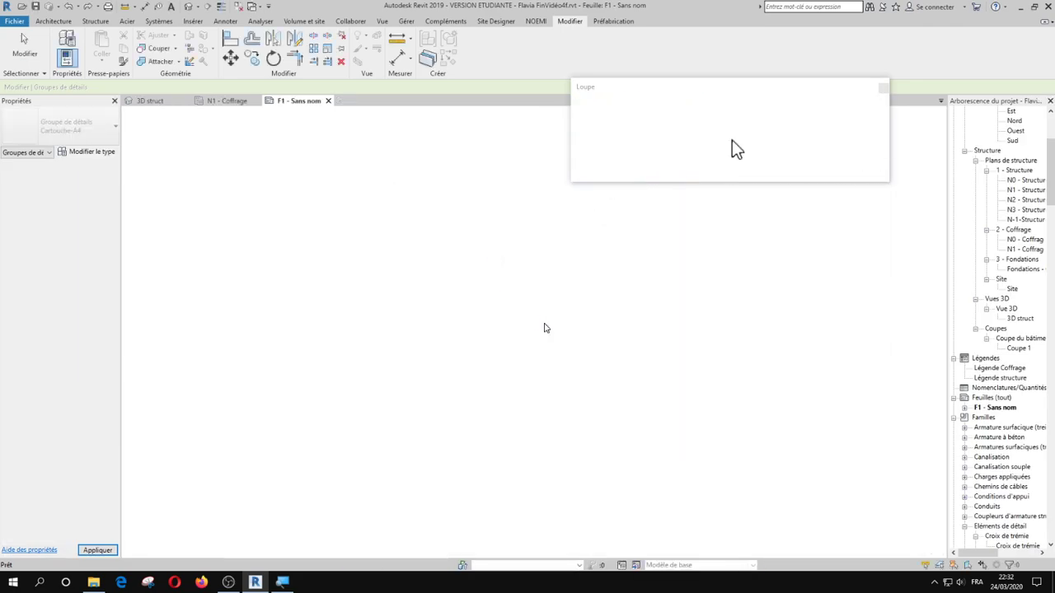
Examine the reloaded title block on sheet F1, from its lower information table up to the school and promotion header.
{"action": "middle_click_drag", "start_coordinate": [641, 387], "coordinate": [536, 450]}
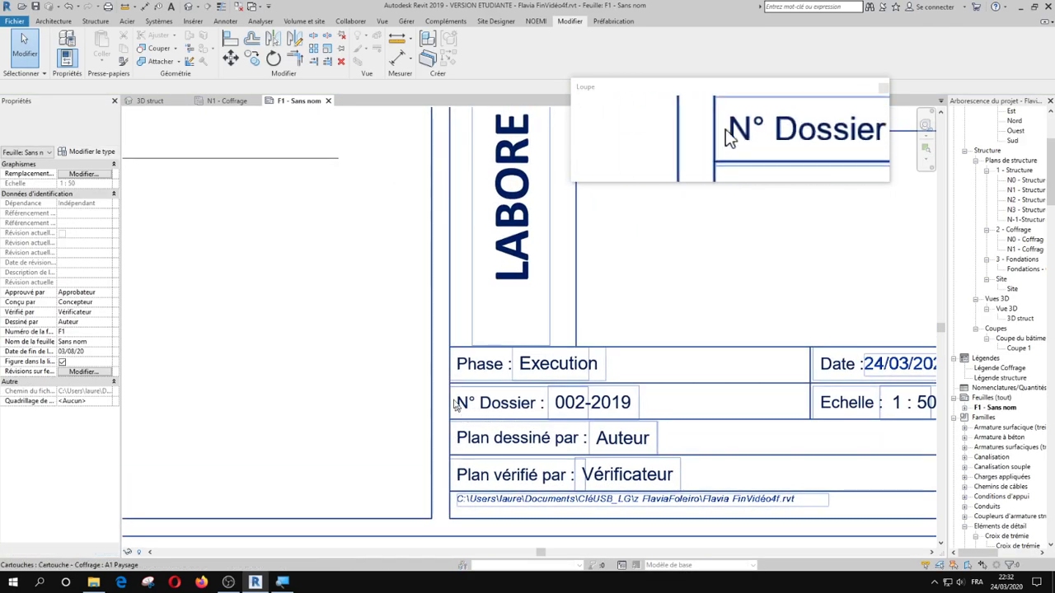
{"action": "scroll", "coordinate": [451, 396], "scroll_direction": "up", "scroll_amount": 1}
{"action": "scroll", "coordinate": [452, 395], "scroll_direction": "down", "scroll_amount": 2}
{"action": "scroll", "coordinate": [505, 349], "scroll_direction": "down", "scroll_amount": 2}
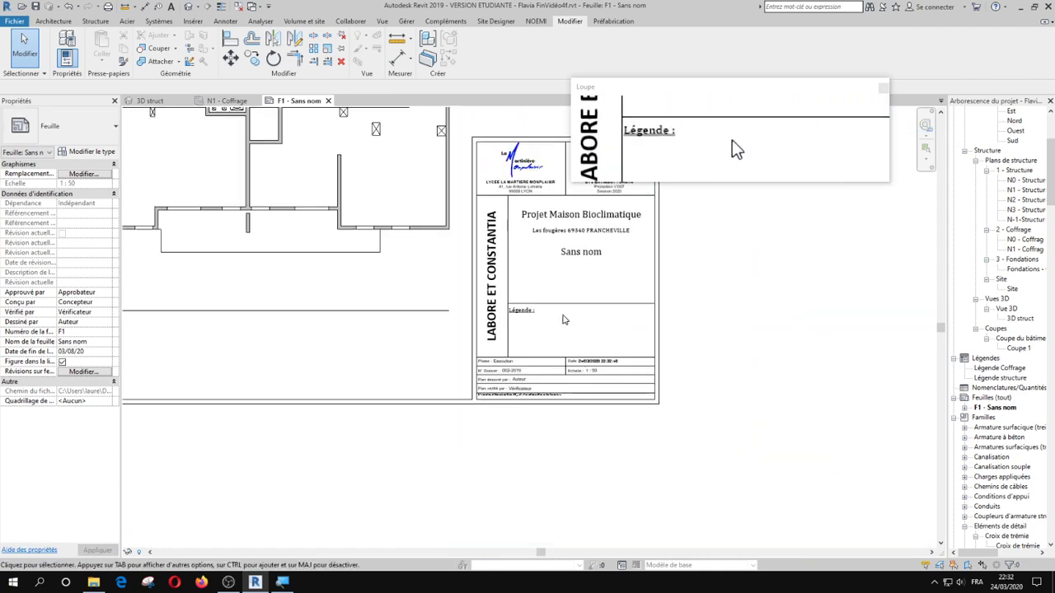
{"action": "middle_click_drag", "start_coordinate": [561, 316], "coordinate": [524, 383]}
{"action": "scroll", "coordinate": [589, 259], "scroll_direction": "up", "scroll_amount": 3}
{"action": "scroll", "coordinate": [590, 266], "scroll_direction": "up", "scroll_amount": 2}
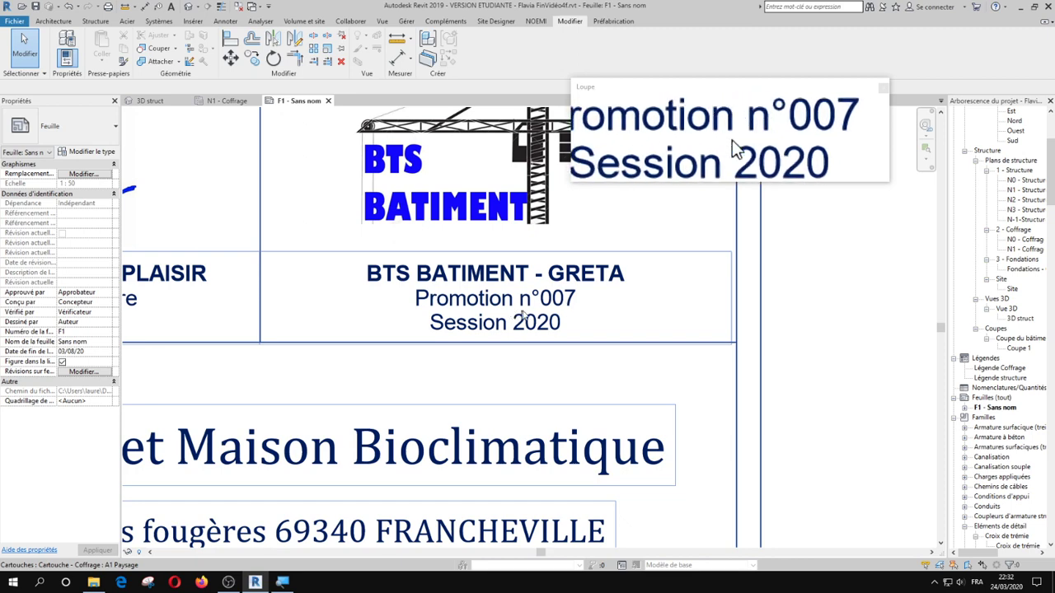
{"action": "scroll", "coordinate": [560, 314], "scroll_direction": "down", "scroll_amount": 3}
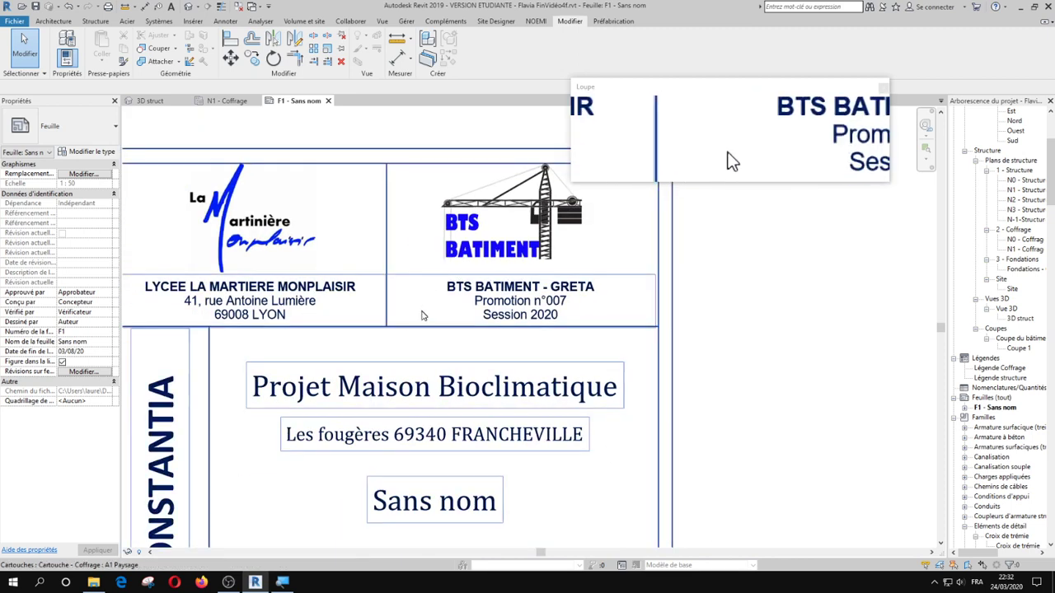
{"action": "left_click", "coordinate": [426, 363]}
{"action": "scroll", "coordinate": [416, 358], "scroll_direction": "down", "scroll_amount": 3}
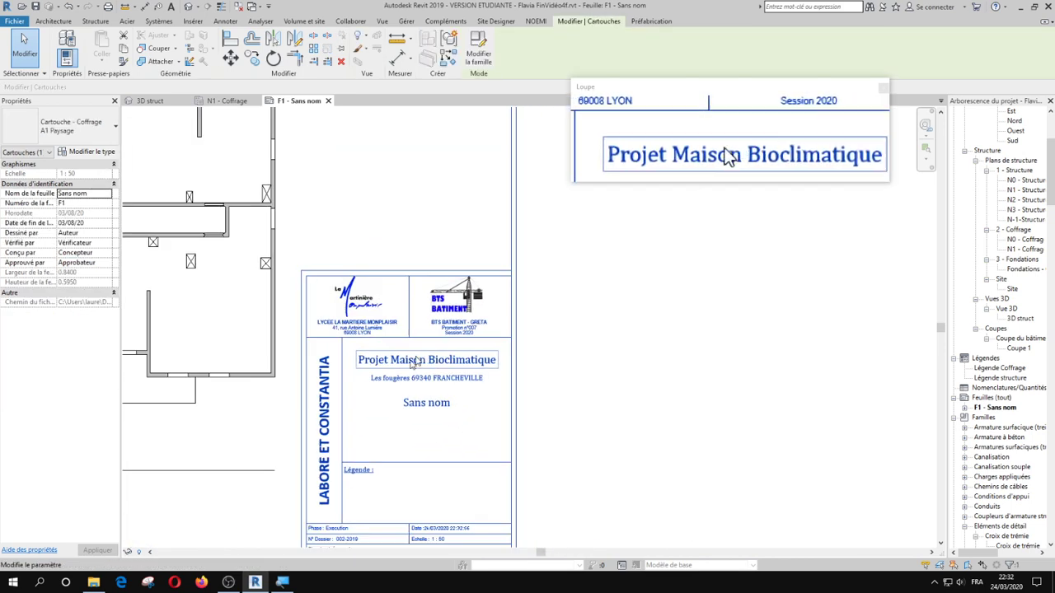
{"action": "middle_click_drag", "start_coordinate": [372, 379], "coordinate": [497, 352]}
{"action": "left_click", "coordinate": [509, 336]}
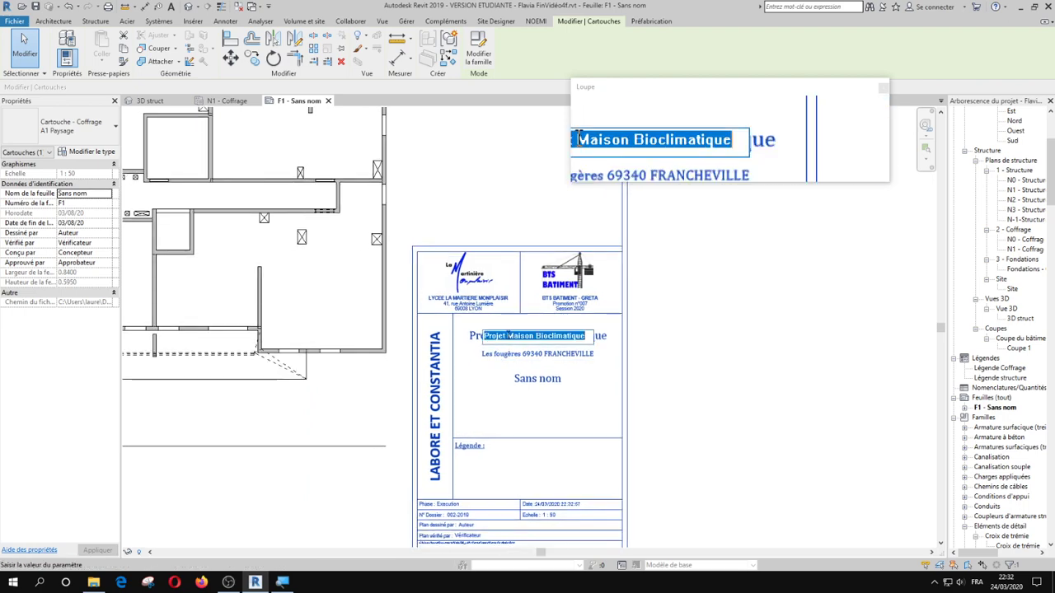
{"action": "left_click", "coordinate": [513, 358]}
{"action": "left_click", "coordinate": [514, 358]}
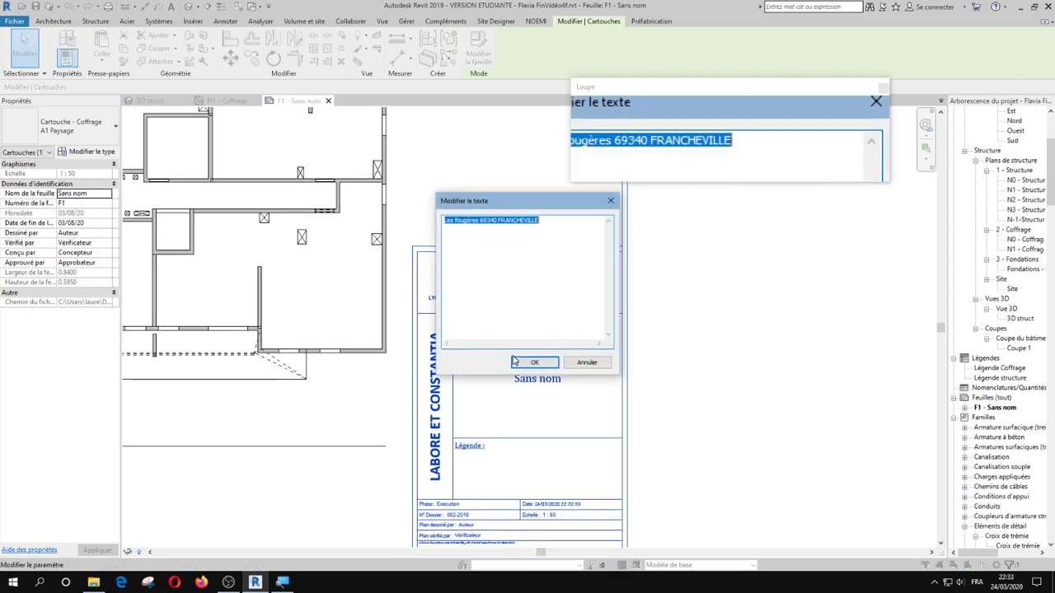
{"action": "left_click", "coordinate": [519, 360]}
{"action": "left_click", "coordinate": [559, 357]}
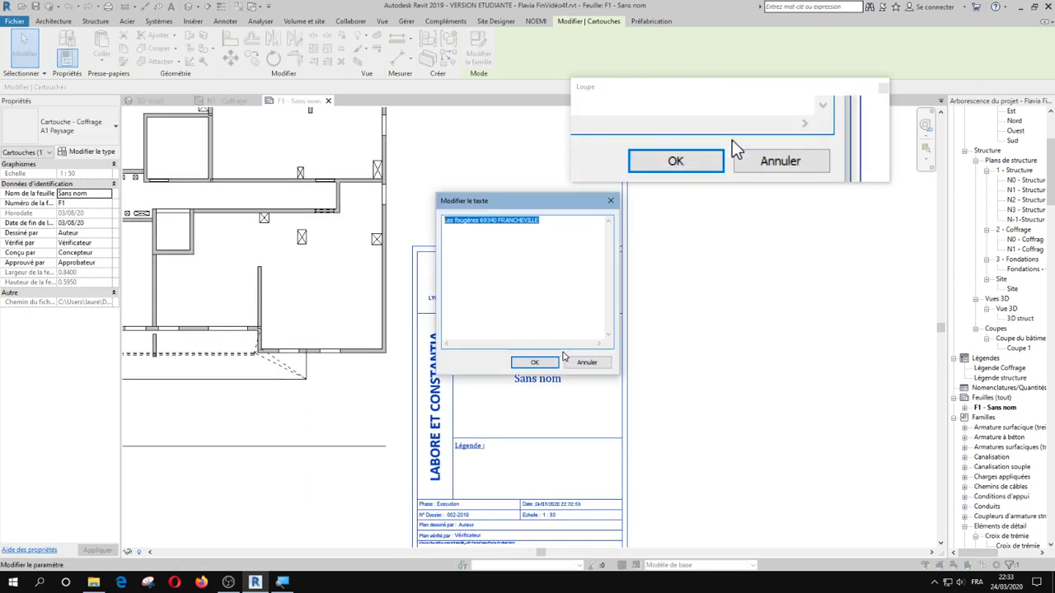
{"action": "left_click", "coordinate": [567, 360]}
{"action": "left_click", "coordinate": [659, 322]}
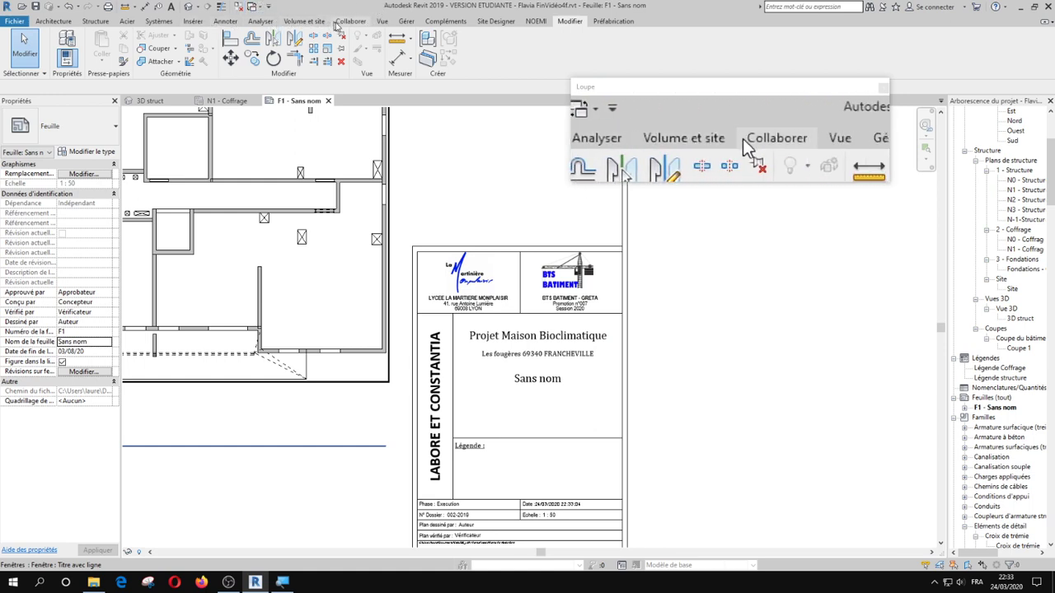
Open the project information and set the building name (Nom du bâtiment) to "FLAVIA".
{"action": "left_click", "coordinate": [405, 23]}
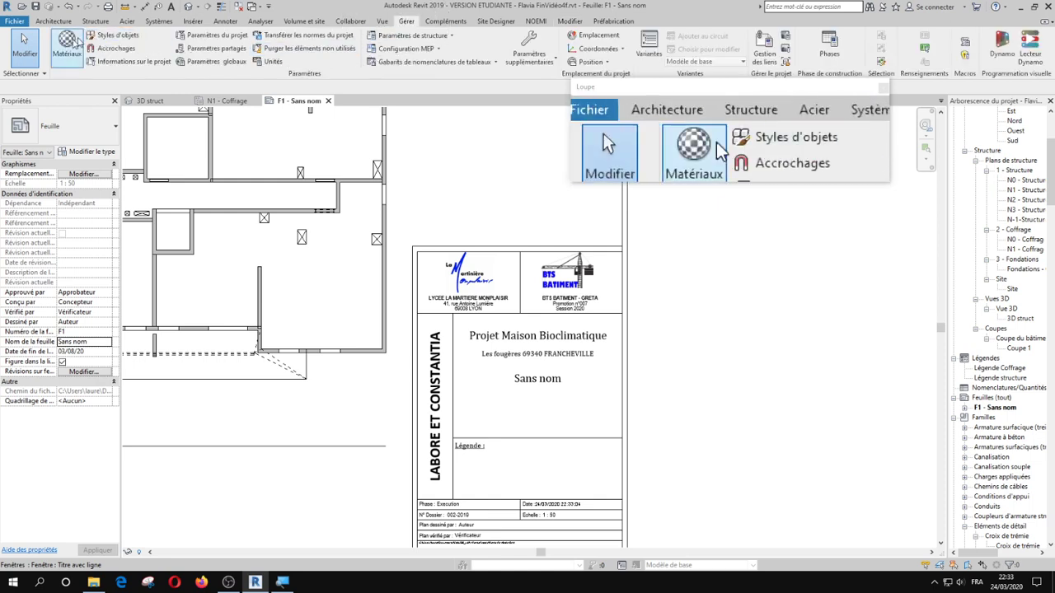
{"action": "left_click", "coordinate": [134, 63]}
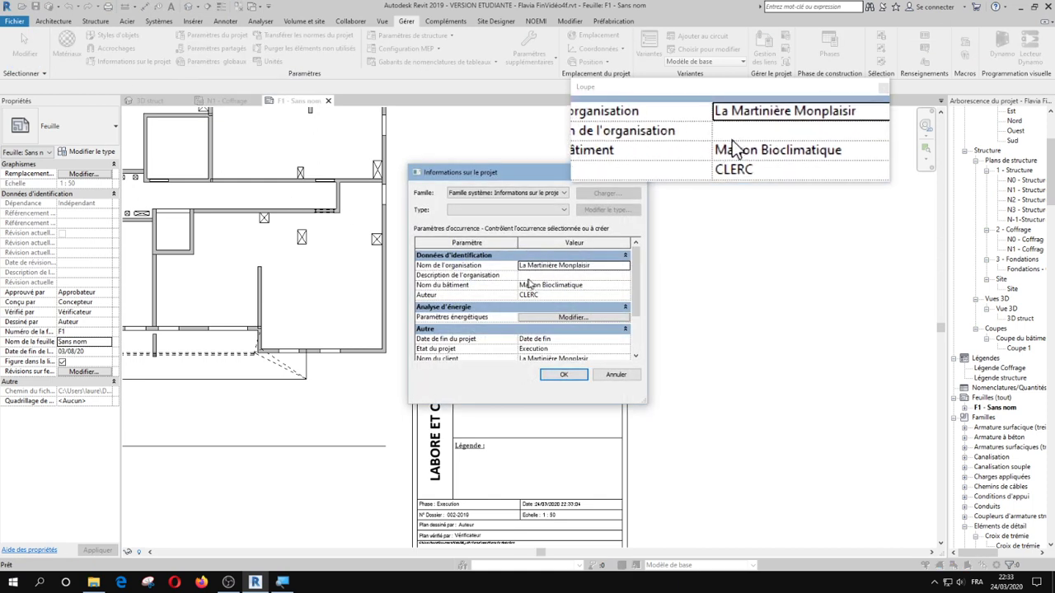
{"action": "left_click", "coordinate": [592, 285]}
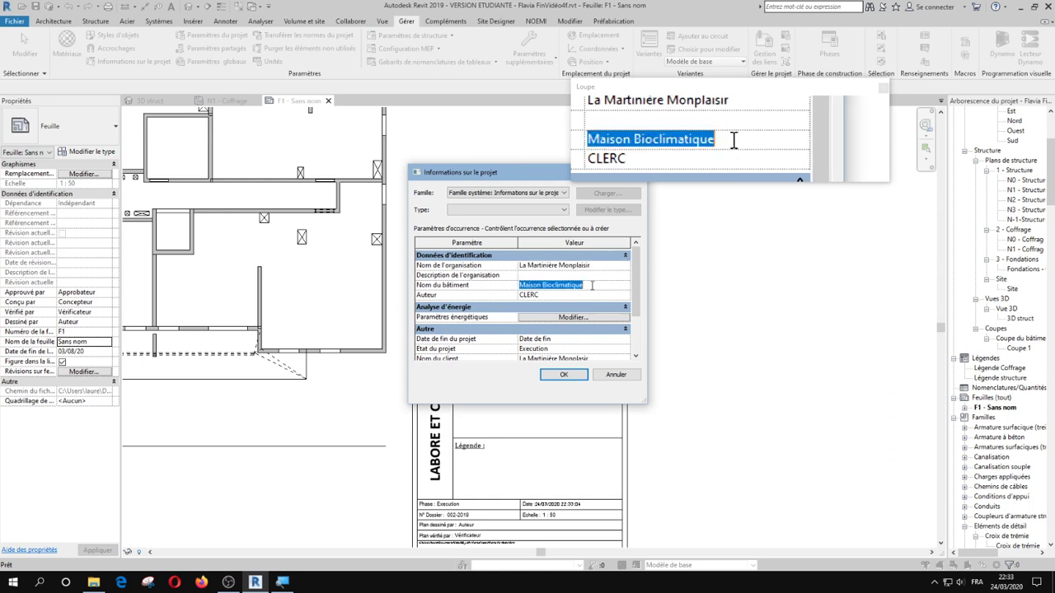
{"action": "type", "text": "FLAVIA"}
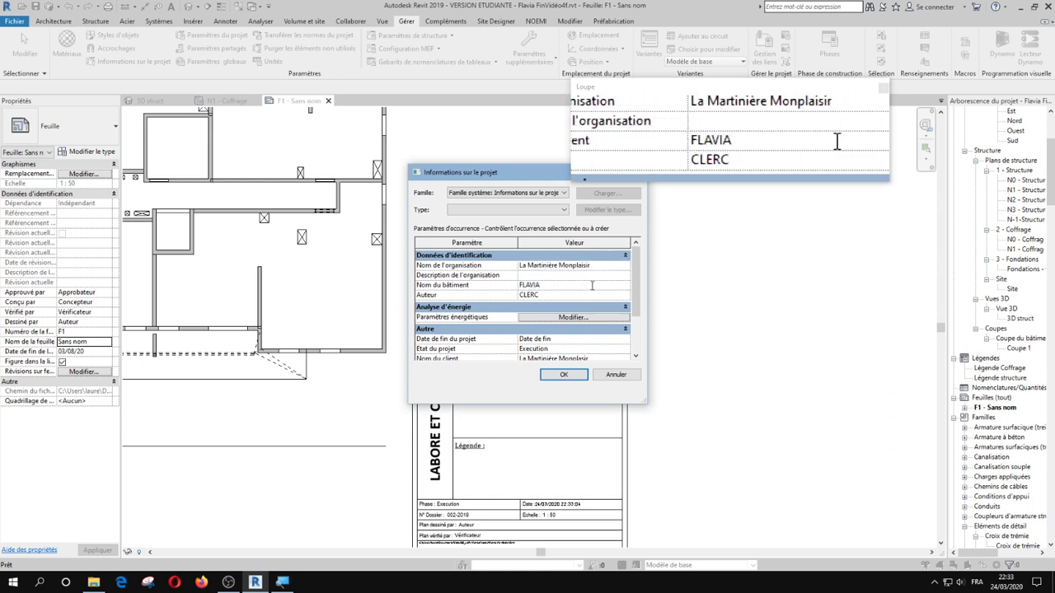
{"action": "key", "text": "Tab"}
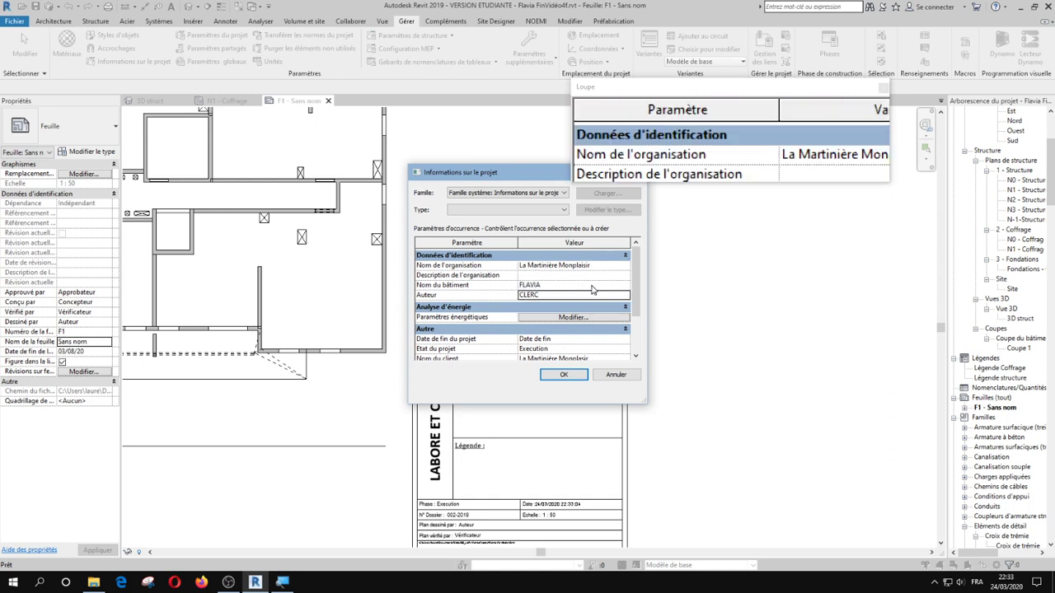
Set the author (Auteur) in the project information to "Votre nom".
{"action": "type", "text": "V"}
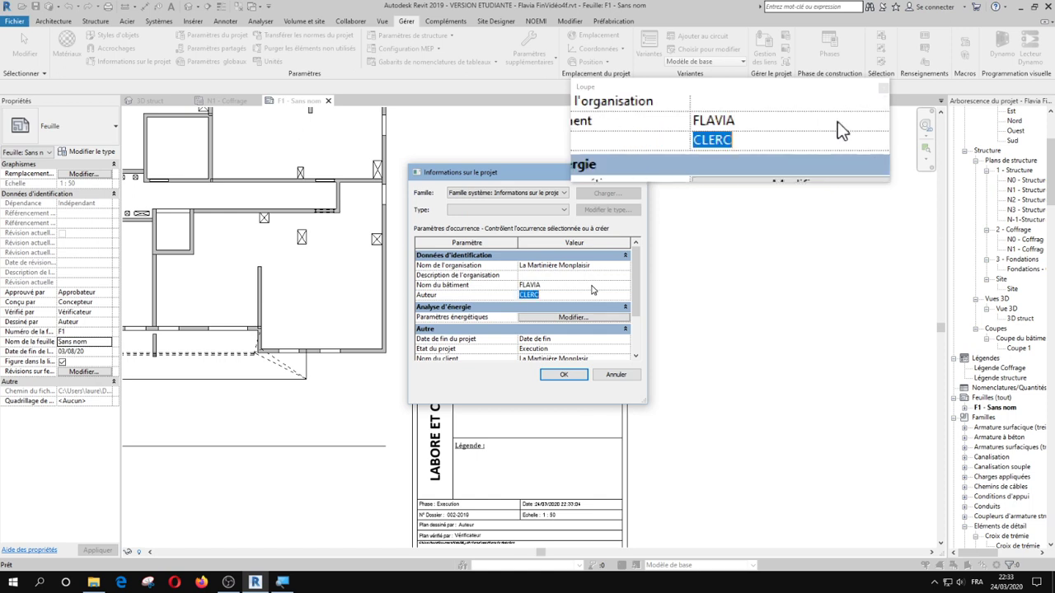
{"action": "type", "text": "ottre"}
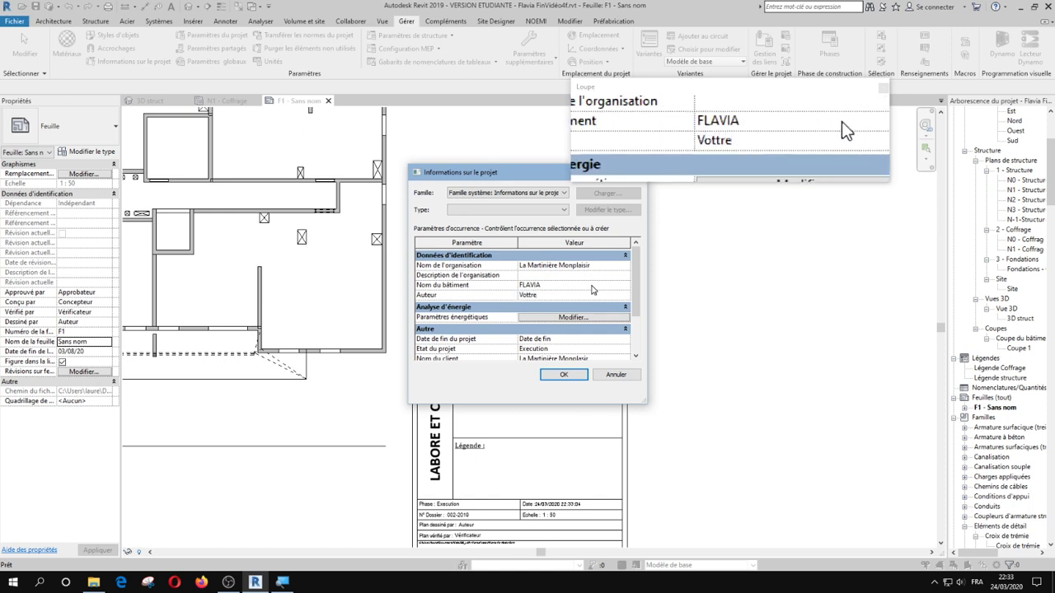
{"action": "key", "text": "Left"}
{"action": "key", "text": "Left"}
{"action": "key", "text": "Left"}
{"action": "key", "text": "BackSpace"}
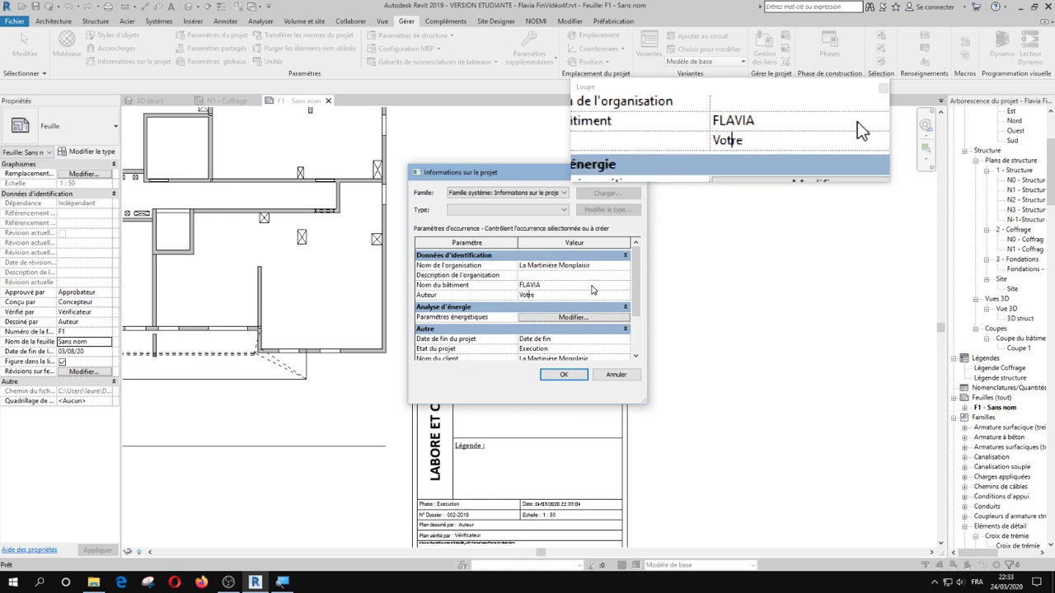
{"action": "key", "text": "End"}
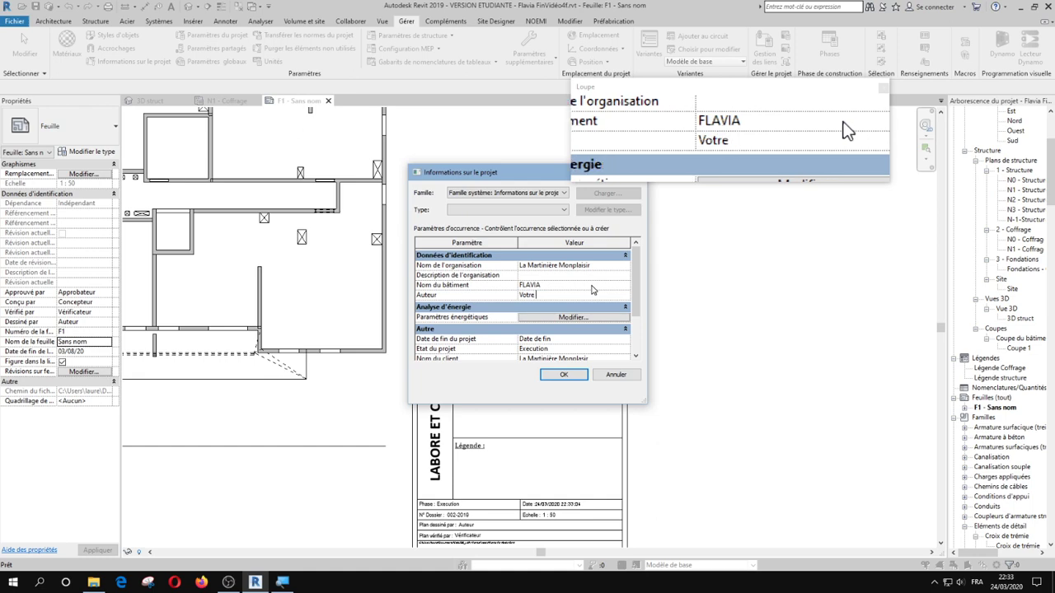
{"action": "type", "text": "nom"}
{"action": "key", "text": "Return"}
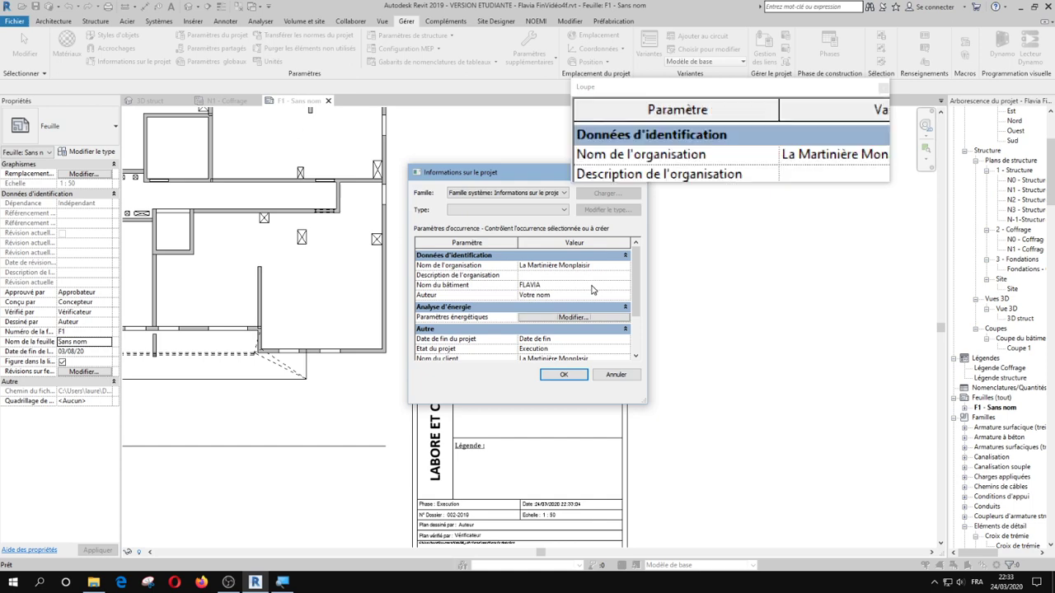
Set the project address (Adresse du projet) to the single-line text "adresse à chercher dans le dossier".
{"action": "scroll", "coordinate": [593, 314], "scroll_direction": "down", "scroll_amount": 2}
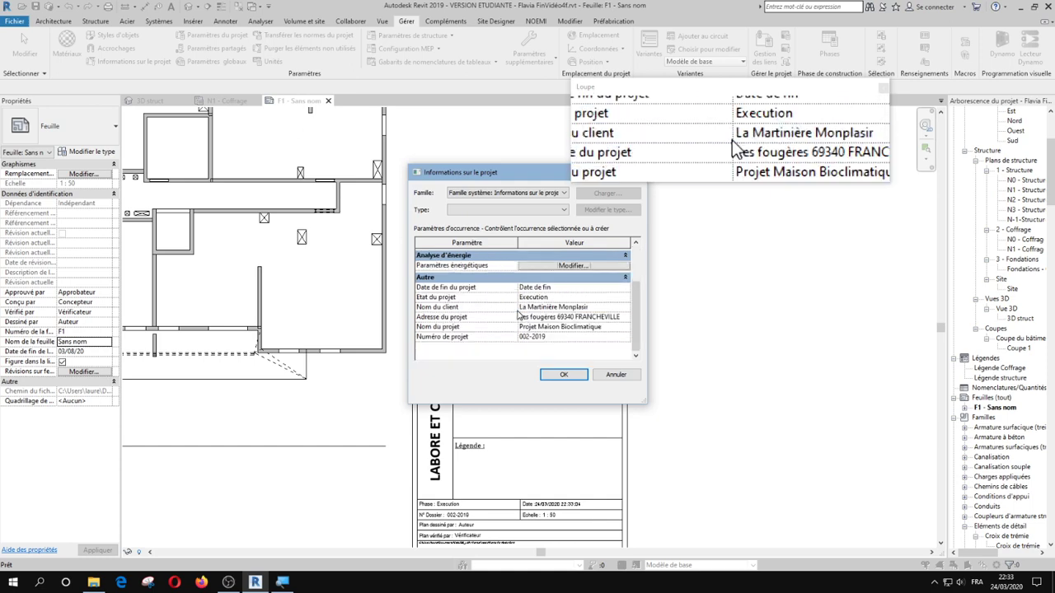
{"action": "left_click", "coordinate": [623, 317]}
{"action": "left_click_drag", "start_coordinate": [618, 317], "coordinate": [502, 329]}
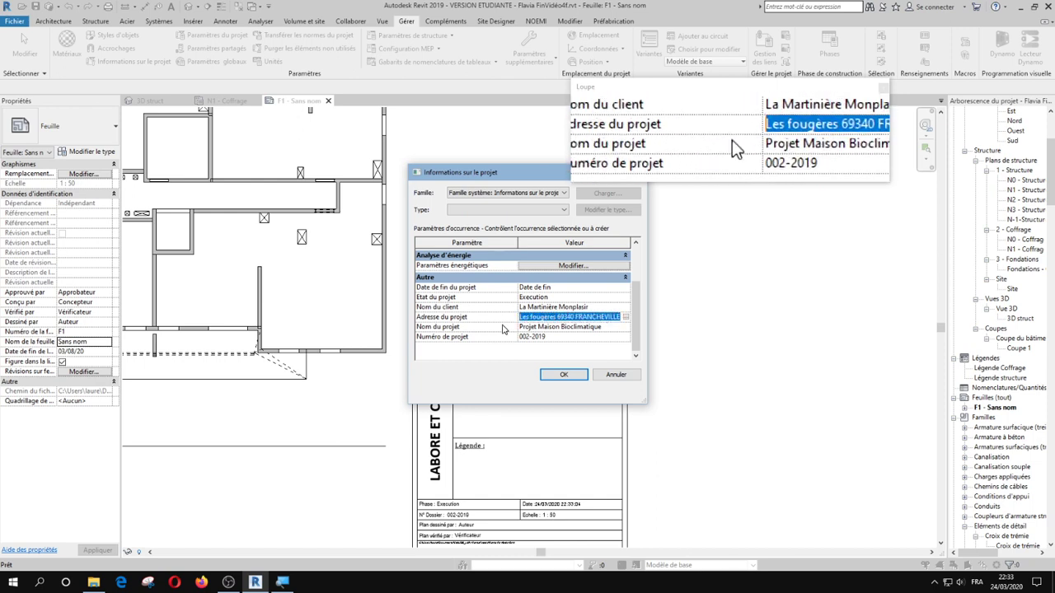
{"action": "double_click", "coordinate": [607, 320]}
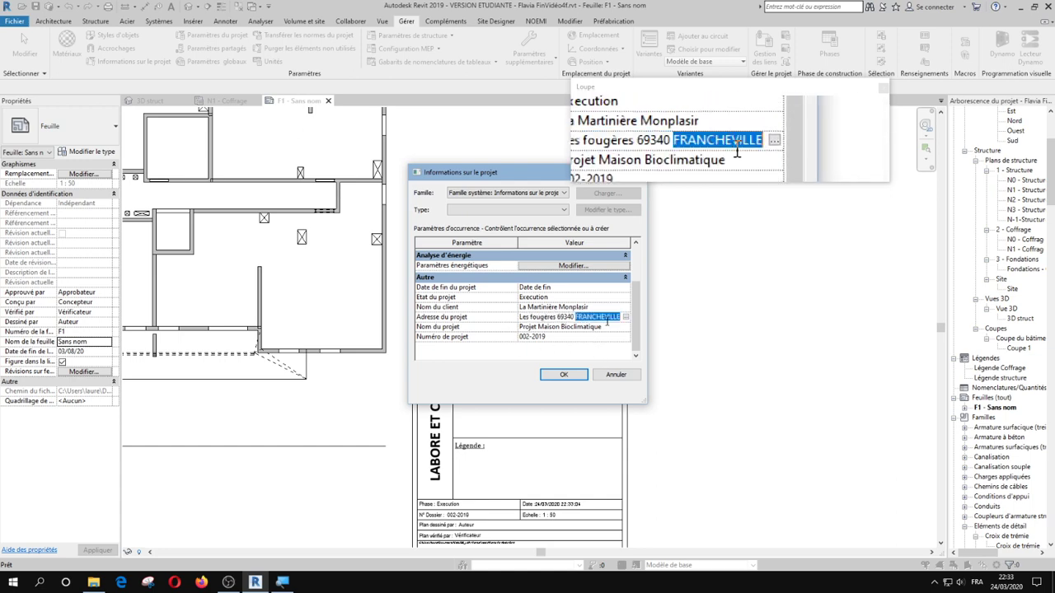
{"action": "left_click", "coordinate": [607, 320]}
{"action": "key", "text": "End"}
{"action": "key", "text": "shift+Home"}
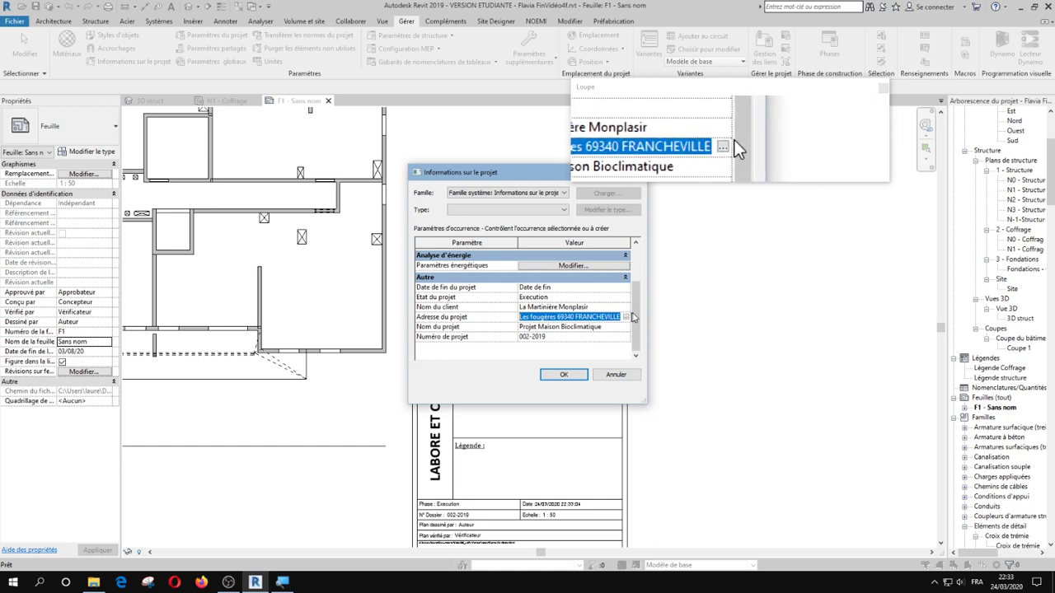
{"action": "left_click", "coordinate": [625, 318]}
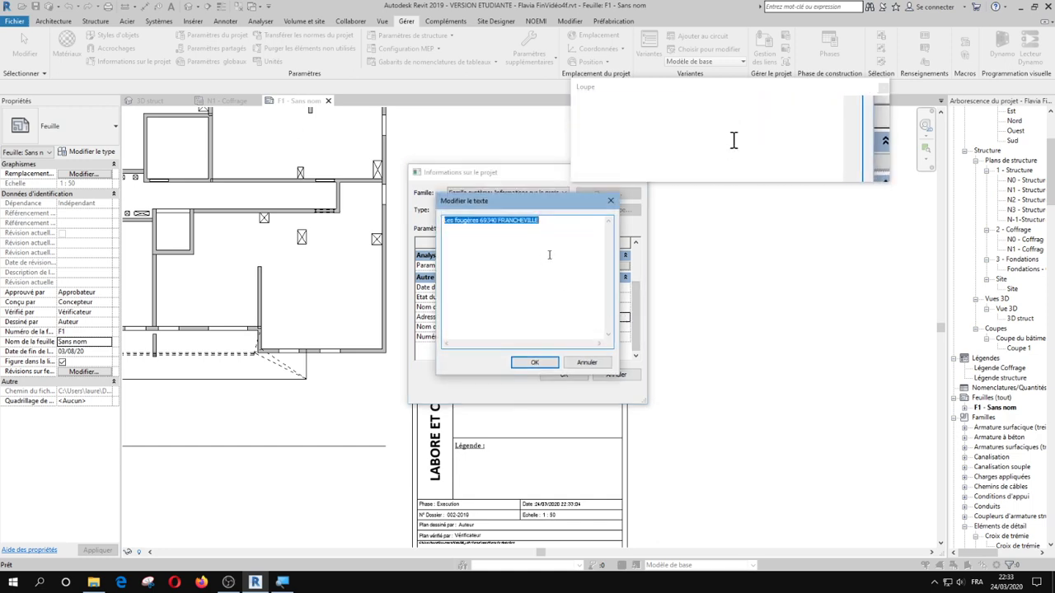
{"action": "type", "text": "a"}
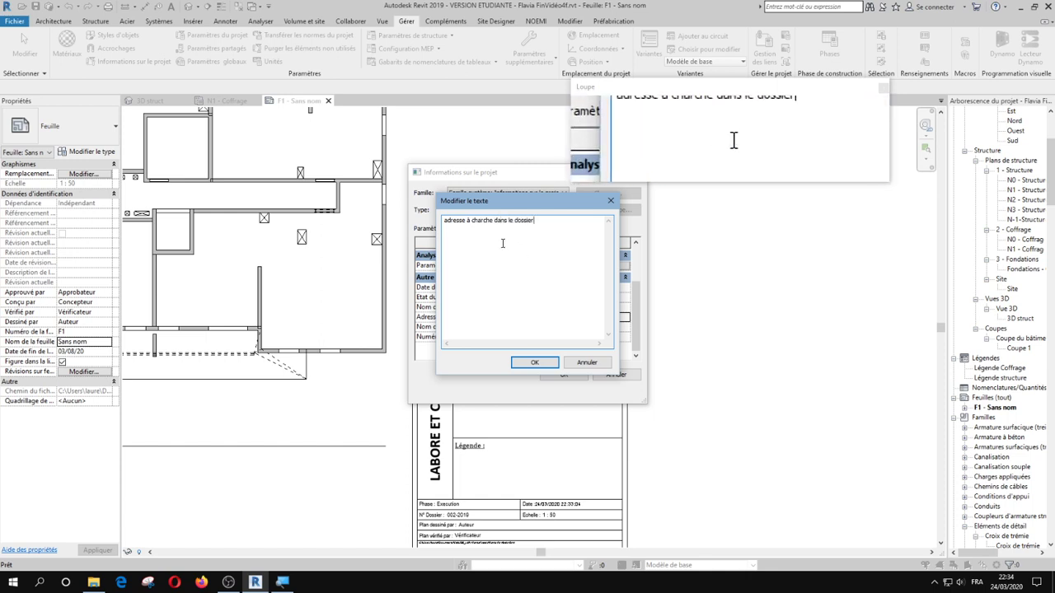
{"action": "left_click", "coordinate": [482, 221]}
{"action": "key", "text": "BackSpace"}
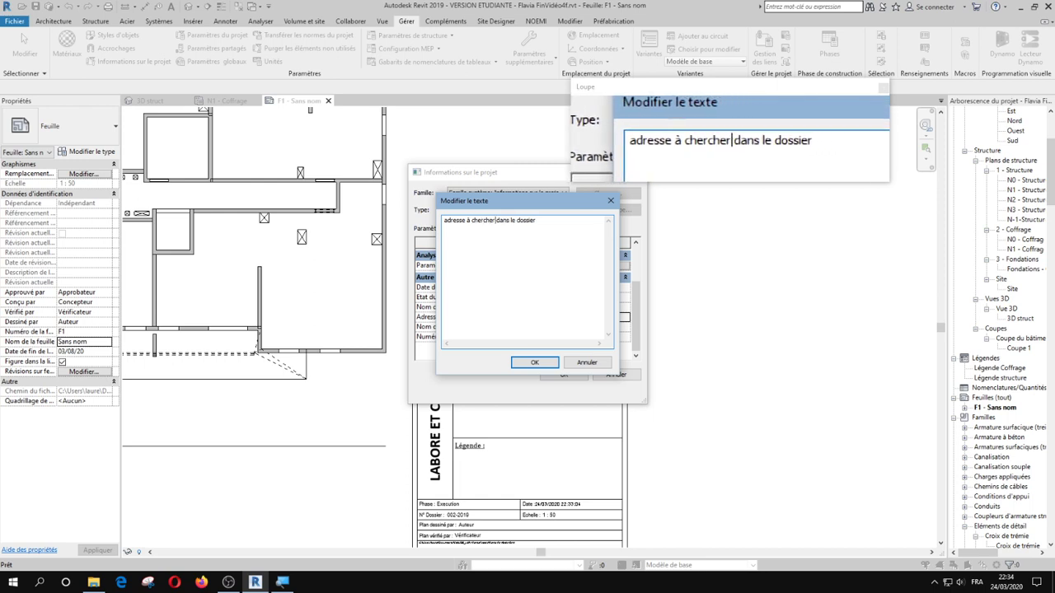
{"action": "key", "text": "Return"}
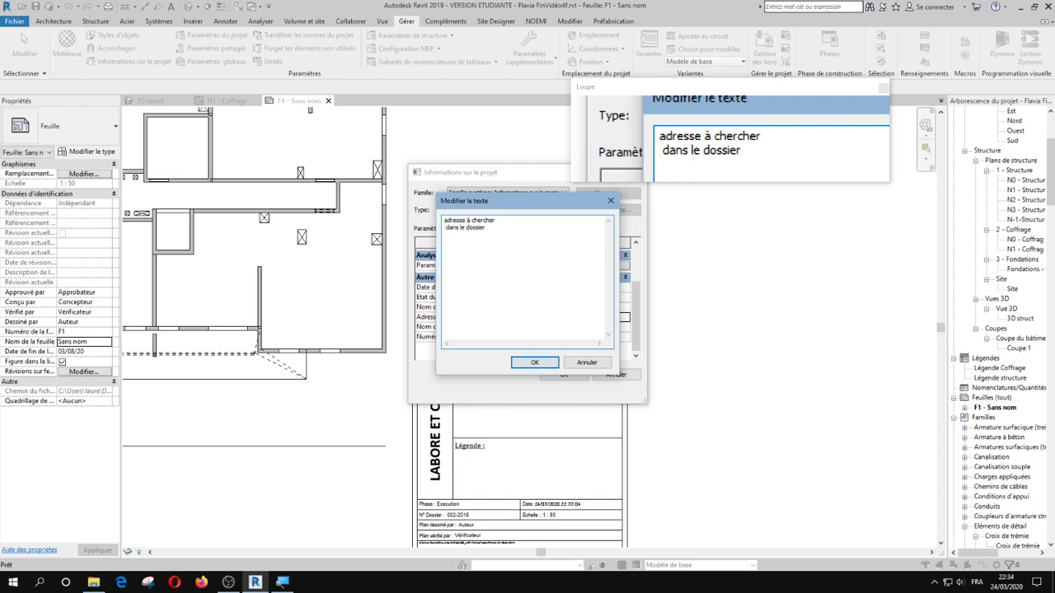
{"action": "key", "text": "BackSpace"}
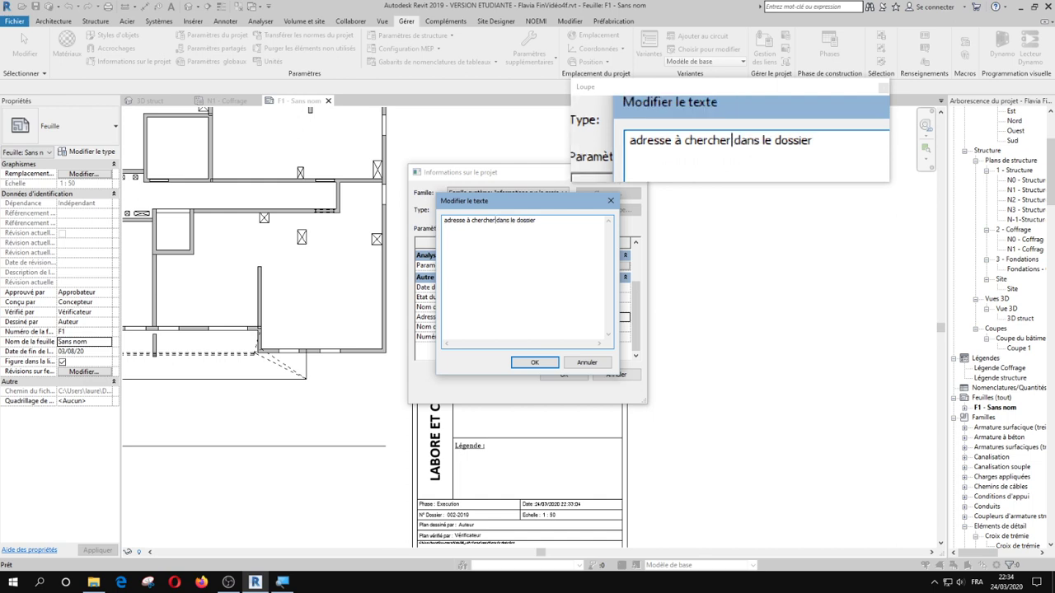
{"action": "left_click", "coordinate": [527, 364]}
Set the building name (Nom du bâtiment) in the project information to "FLAVIA BAT A".
{"action": "left_click", "coordinate": [611, 328]}
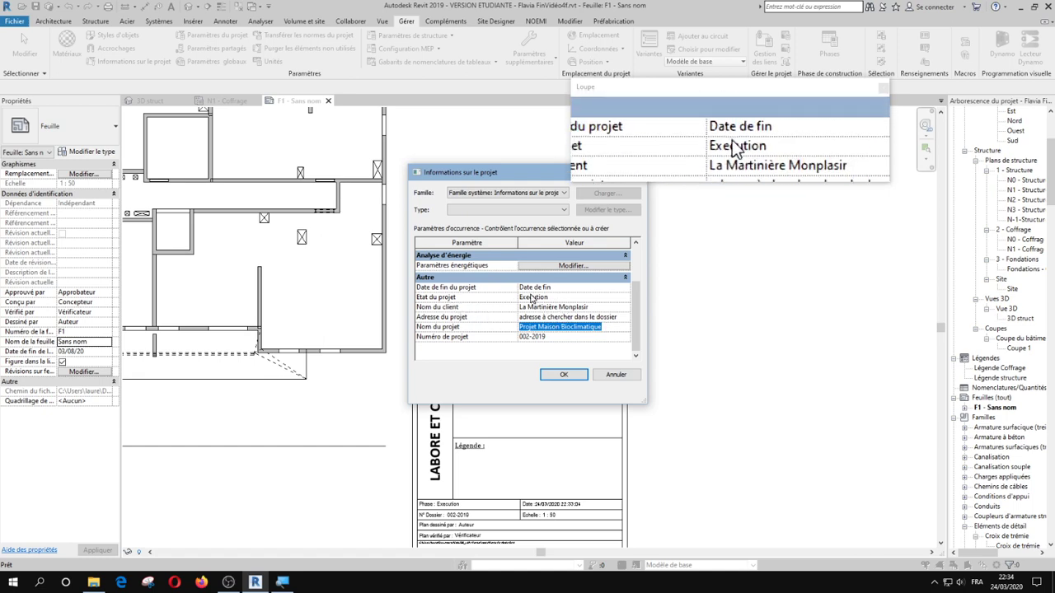
{"action": "scroll", "coordinate": [534, 298], "scroll_direction": "up", "scroll_amount": 2}
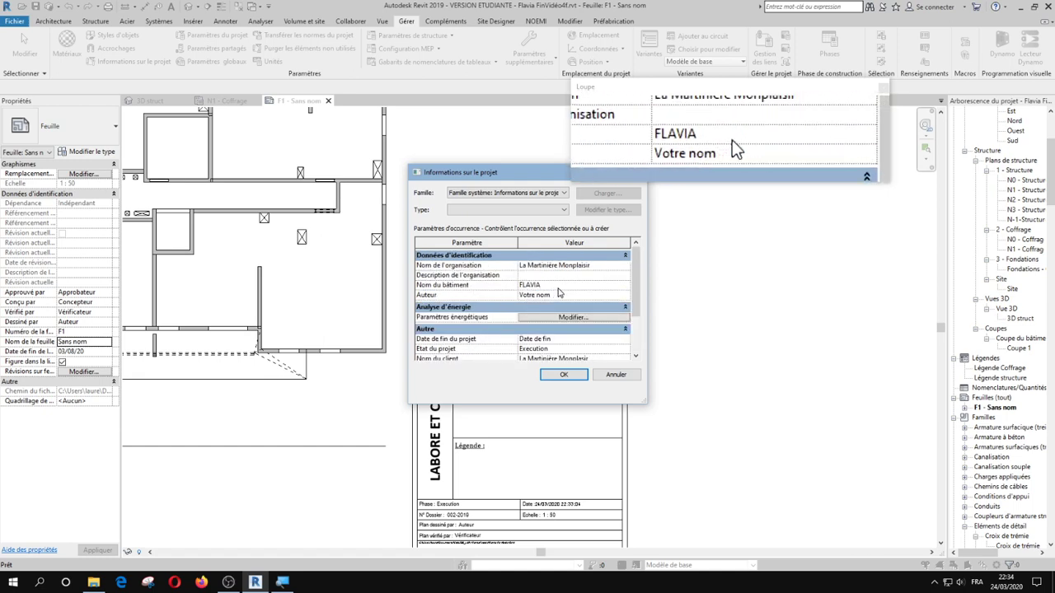
{"action": "left_click", "coordinate": [558, 286]}
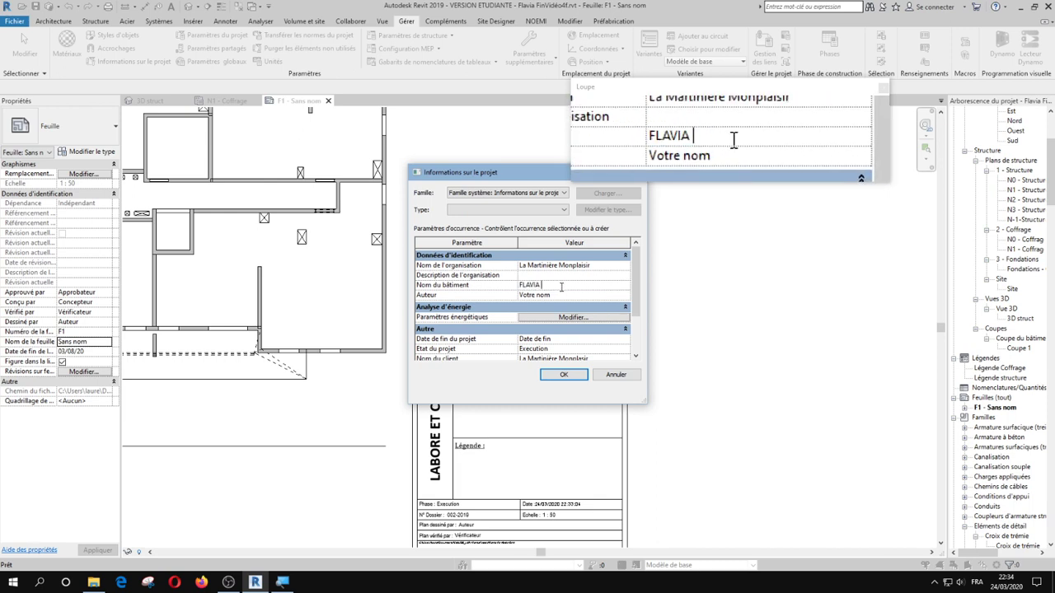
{"action": "type", "text": "AT A"}
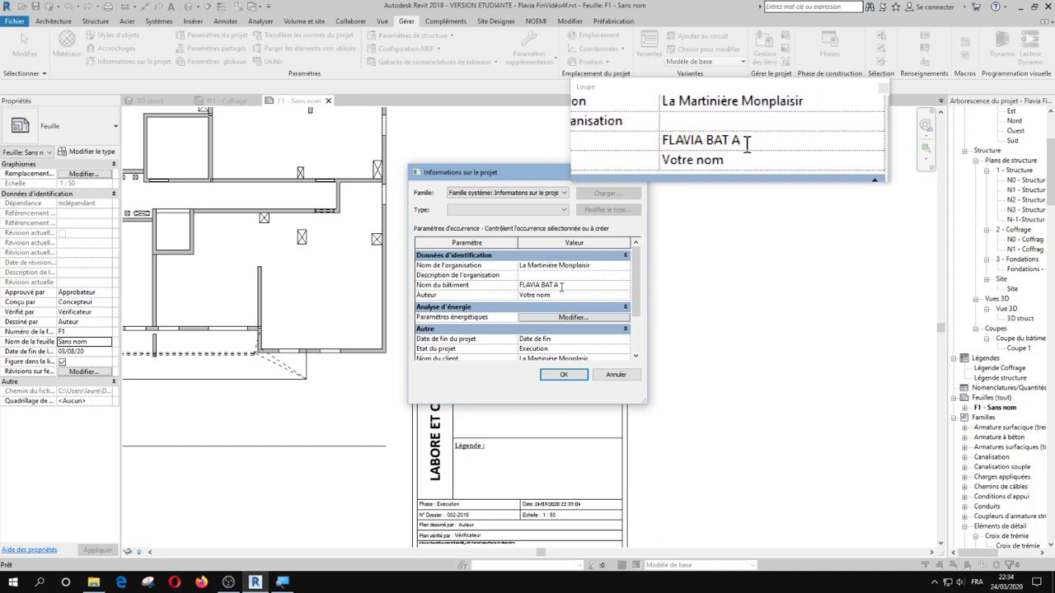
Set the project name (Nom du projet) to "Projet Flavia" and apply the project information.
{"action": "scroll", "coordinate": [565, 296], "scroll_direction": "down", "scroll_amount": 2}
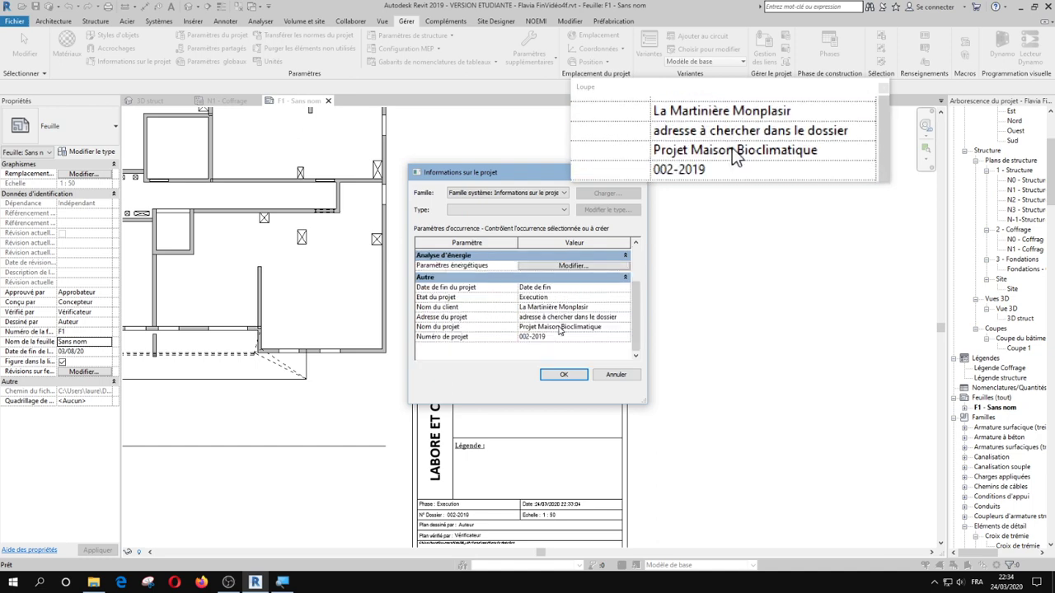
{"action": "type", "text": "Projet Flavia"}
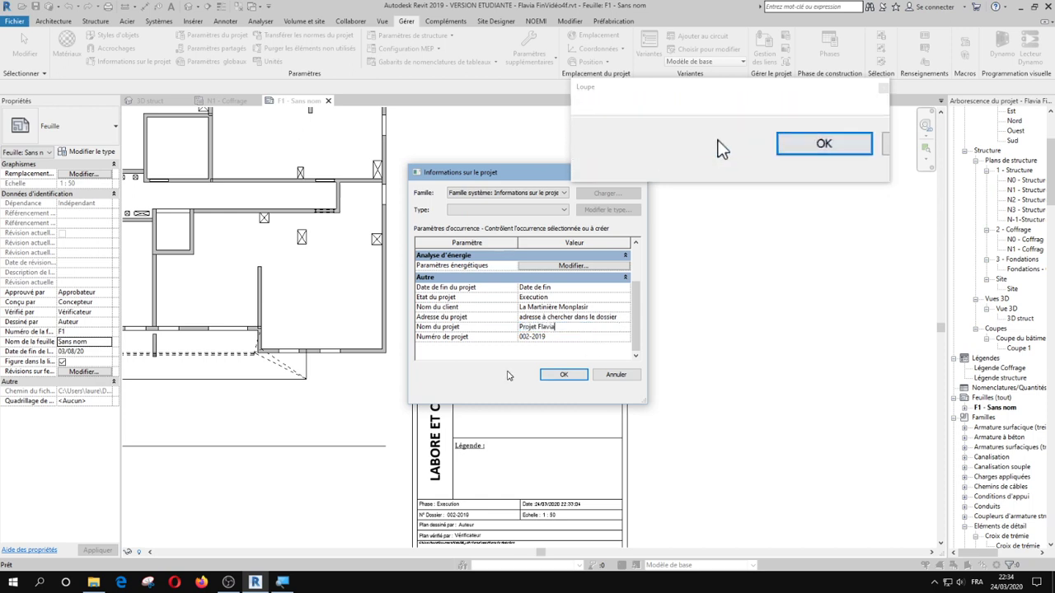
{"action": "left_click", "coordinate": [576, 375]}
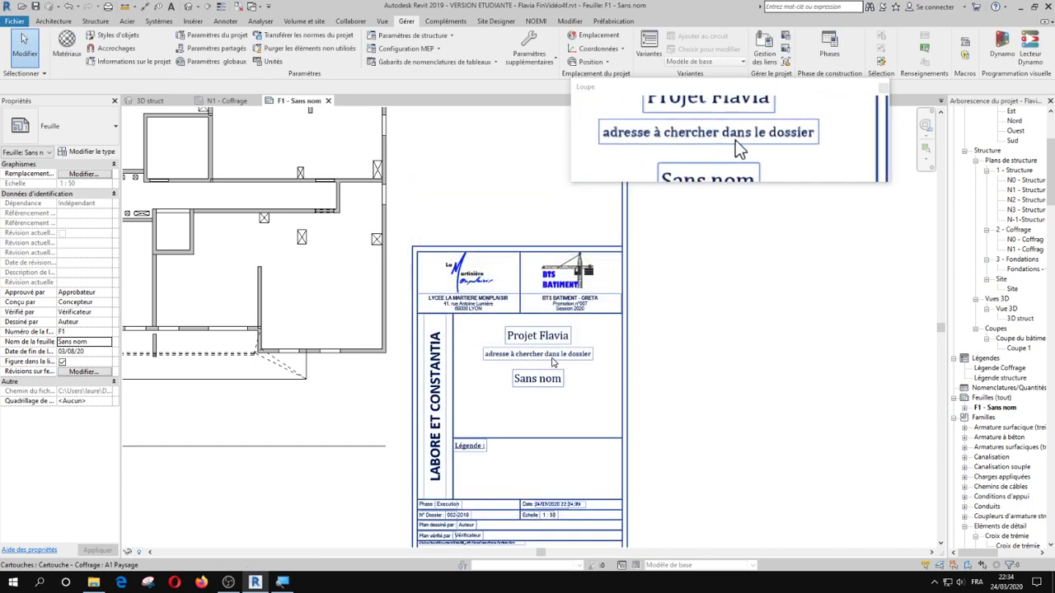
Rename sheet F1 to "Plan de coffrage PH N1", keeping its number F1.
{"action": "left_click", "coordinate": [545, 382]}
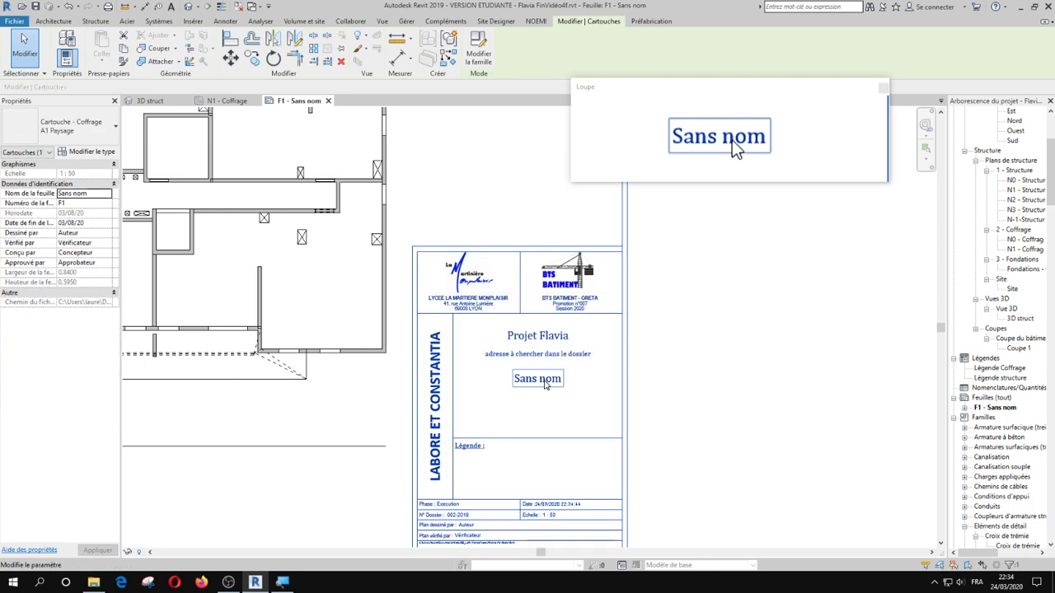
{"action": "left_click", "coordinate": [1007, 408]}
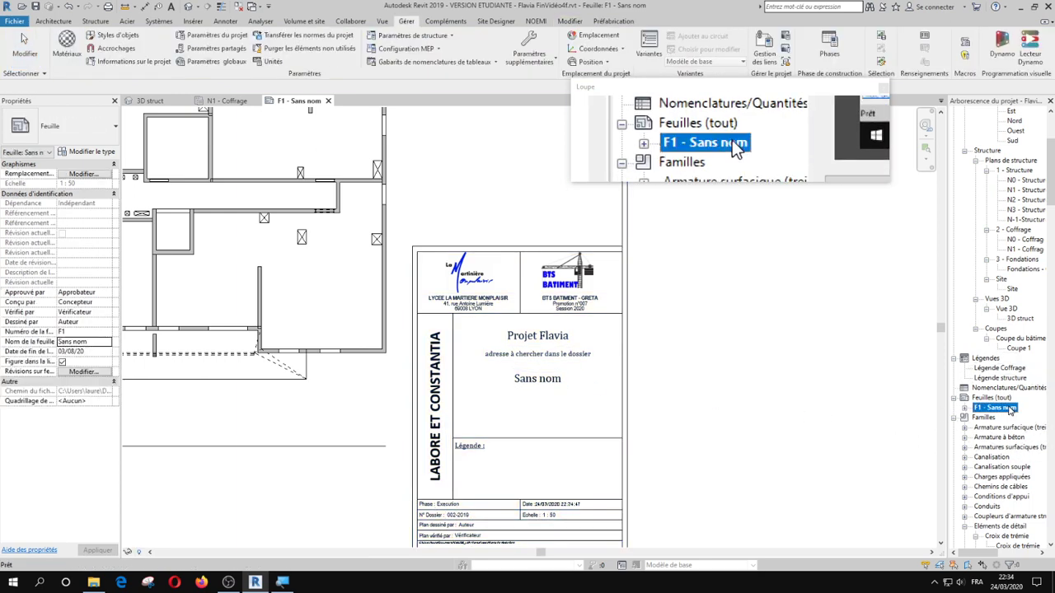
{"action": "right_click", "coordinate": [1010, 409]}
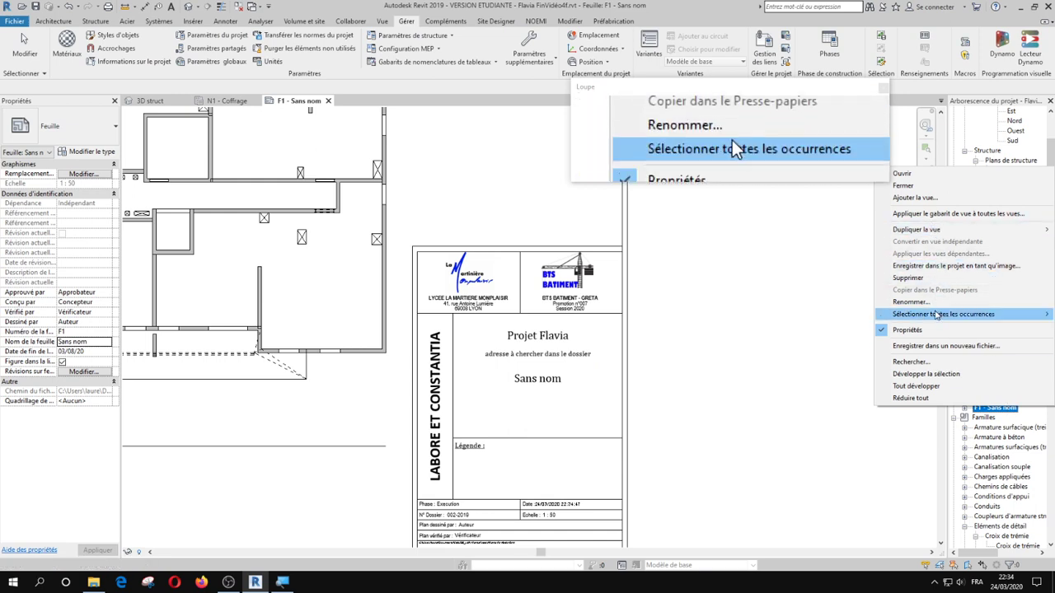
{"action": "left_click", "coordinate": [906, 301]}
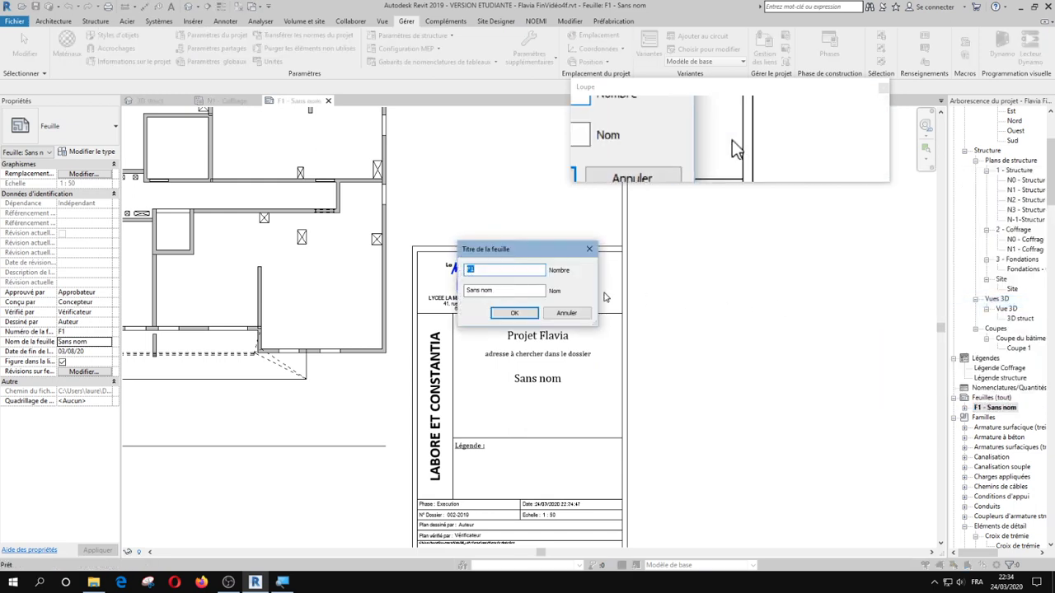
{"action": "double_click", "coordinate": [499, 294]}
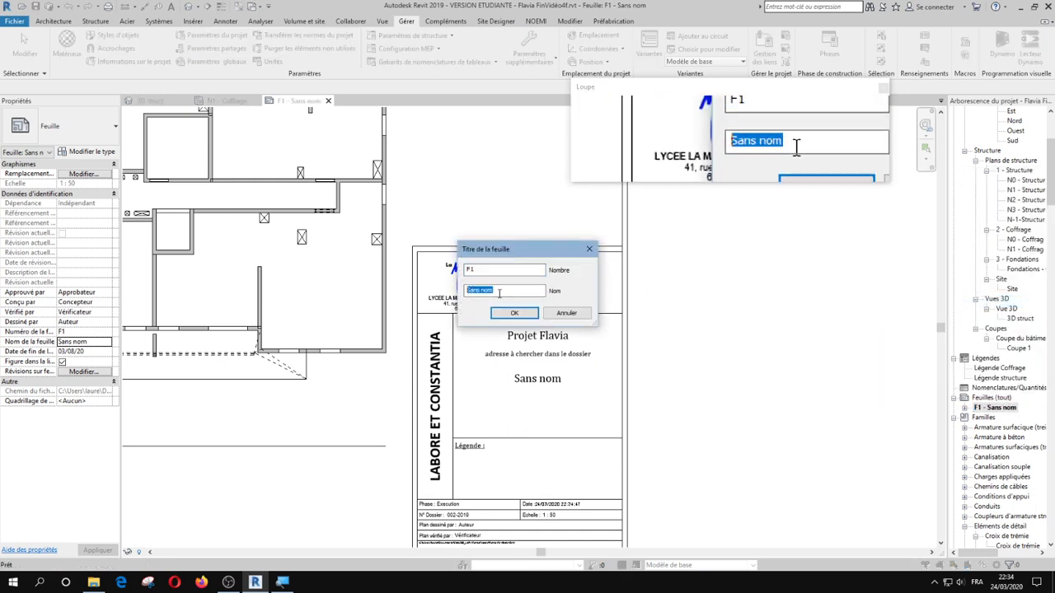
{"action": "type", "text": "Plan co"}
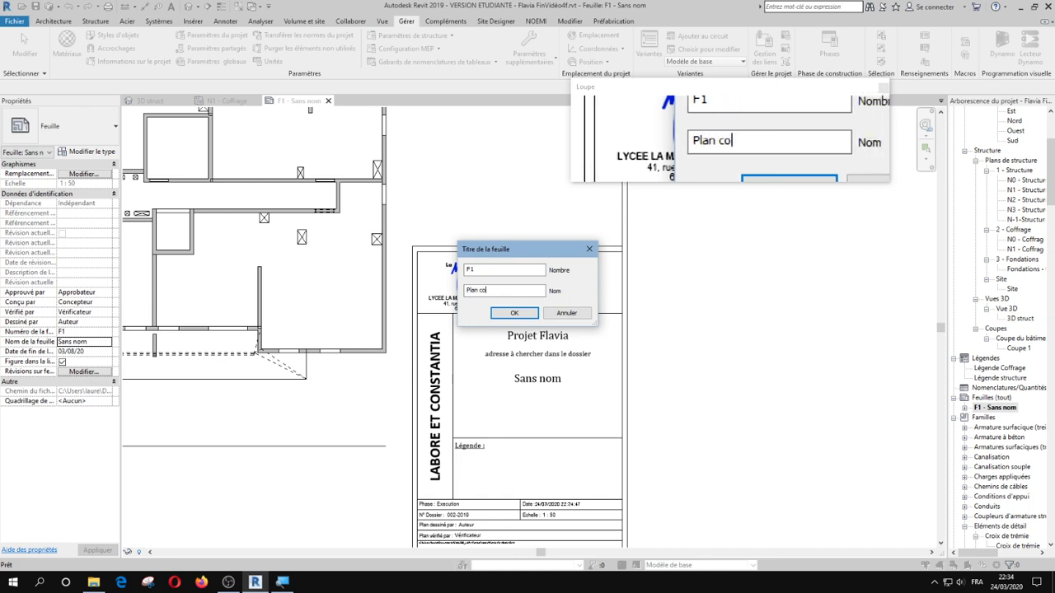
{"action": "type", "text": "ffrage"}
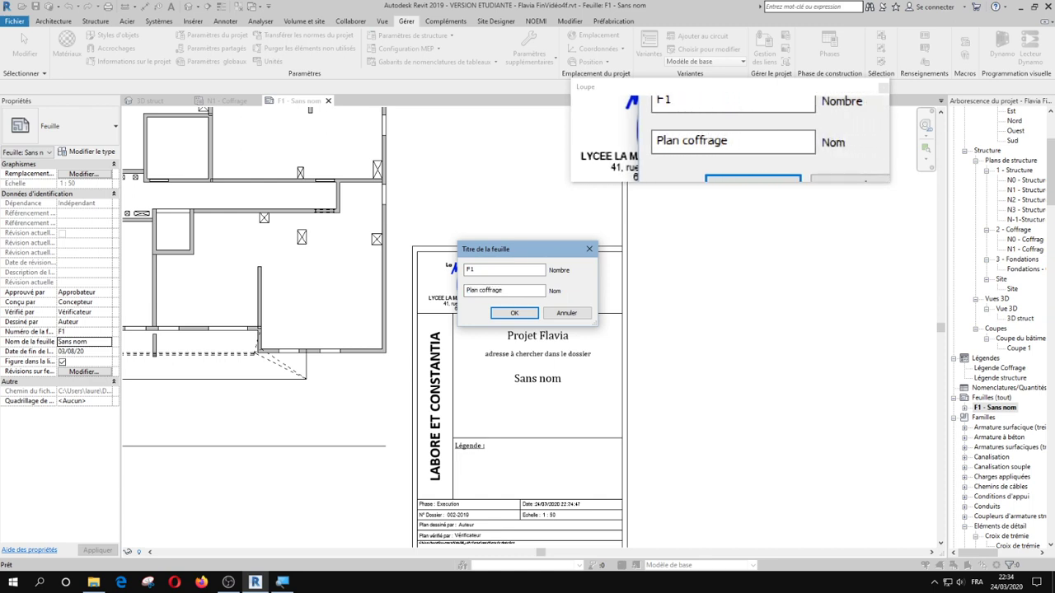
{"action": "type", "text": " PH N1"}
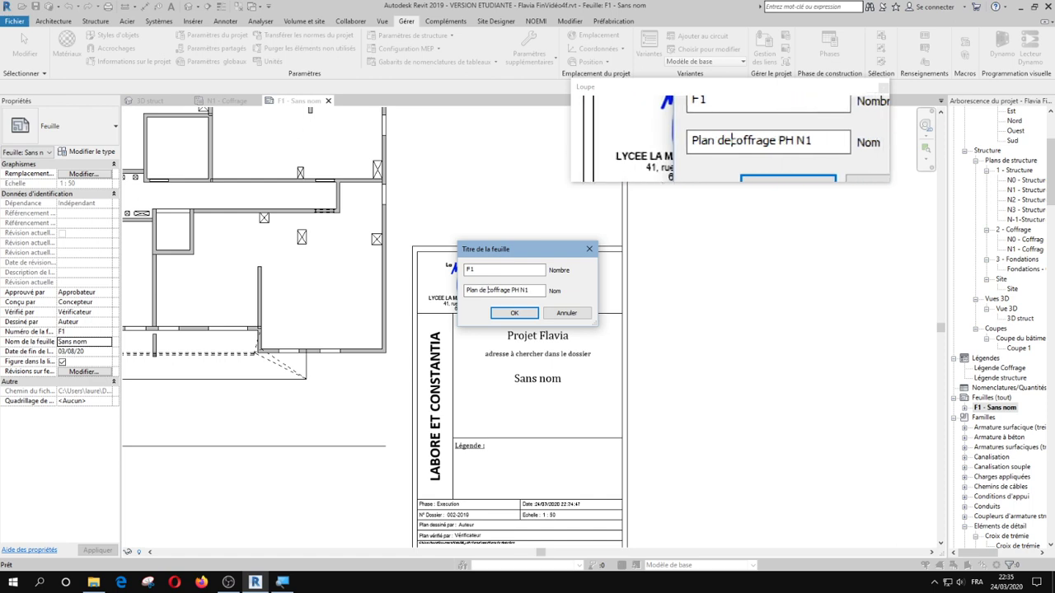
{"action": "key", "text": "Return"}
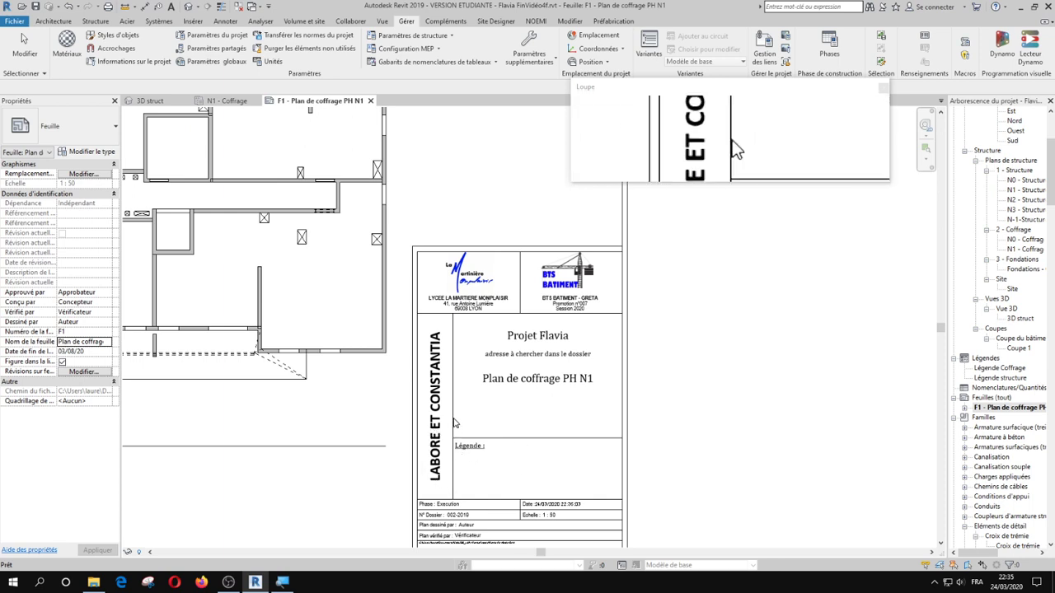
Set the title block's "Plan dessiné par" value to "Vous".
{"action": "scroll", "coordinate": [431, 433], "scroll_direction": "up", "scroll_amount": 2}
{"action": "scroll", "coordinate": [445, 507], "scroll_direction": "up", "scroll_amount": 2}
{"action": "scroll", "coordinate": [448, 509], "scroll_direction": "up", "scroll_amount": 2}
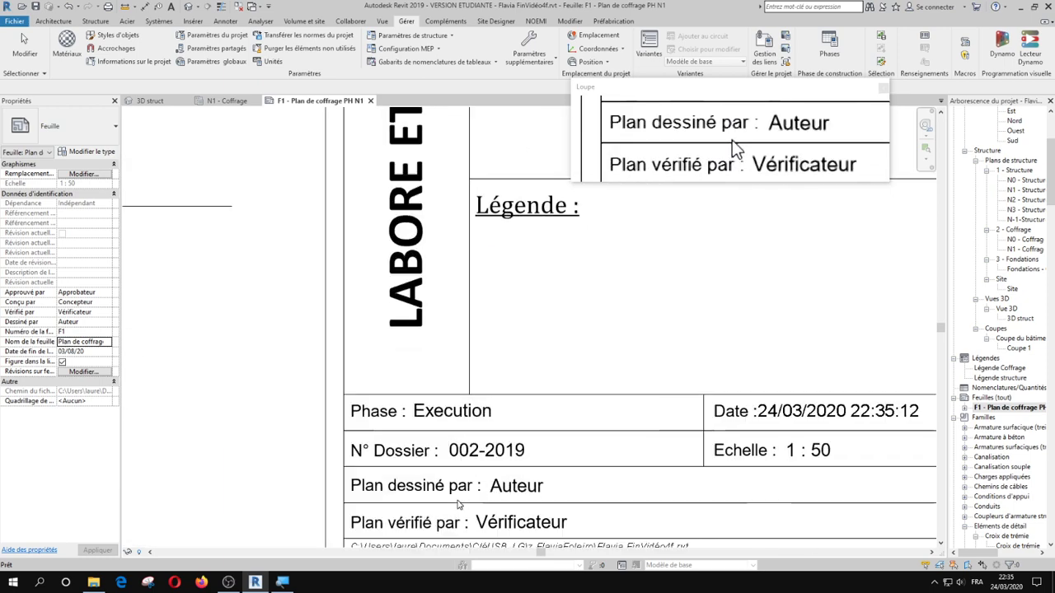
{"action": "scroll", "coordinate": [509, 488], "scroll_direction": "up", "scroll_amount": 1}
{"action": "left_click", "coordinate": [509, 488]}
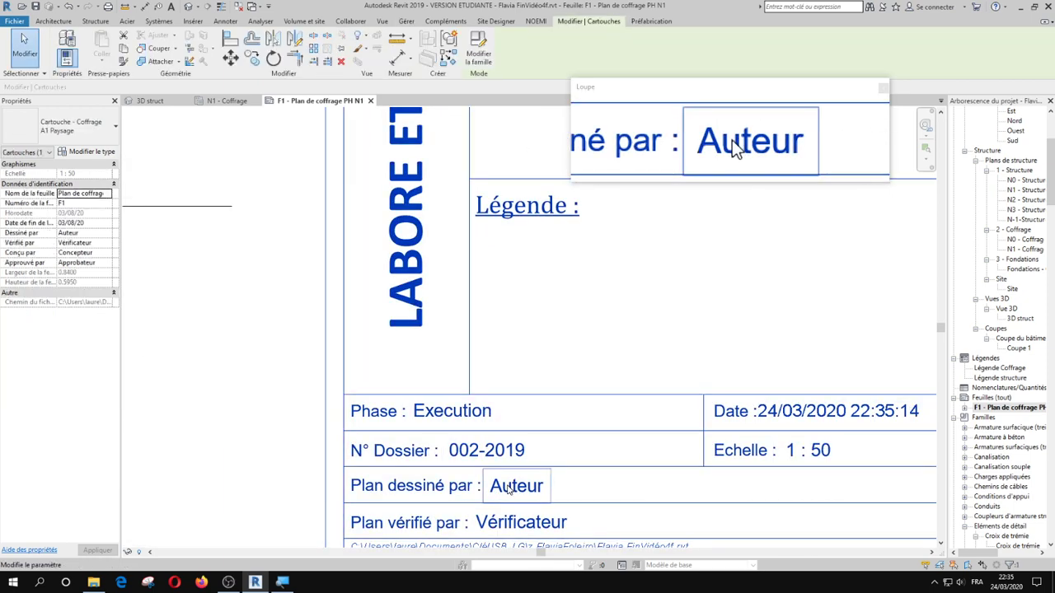
{"action": "left_click", "coordinate": [506, 485]}
{"action": "type", "text": "Vous"}
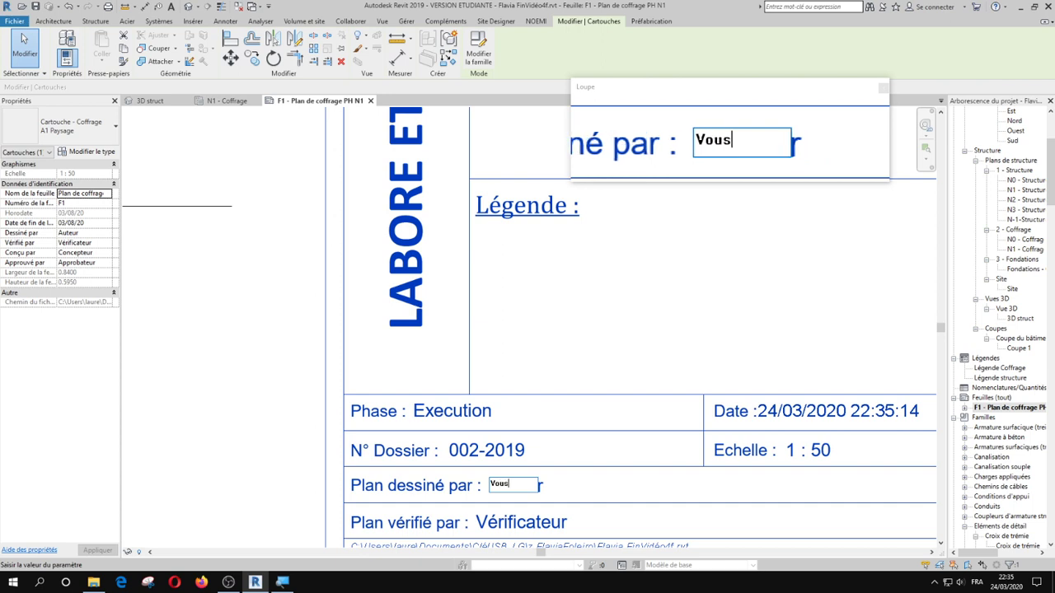
Enter the checker's surname as the title block's "Plan vérifié par" value.
{"action": "left_click", "coordinate": [549, 525]}
{"action": "left_click", "coordinate": [547, 526]}
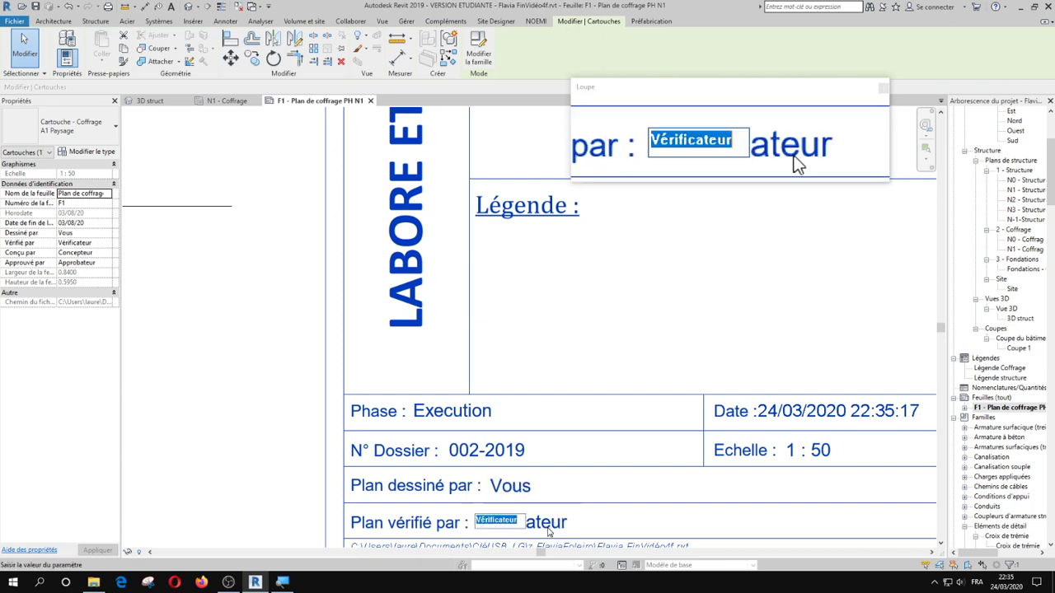
{"action": "left_click", "coordinate": [547, 527]}
{"action": "left_click", "coordinate": [548, 527]}
{"action": "type", "text": "Gasquet"}
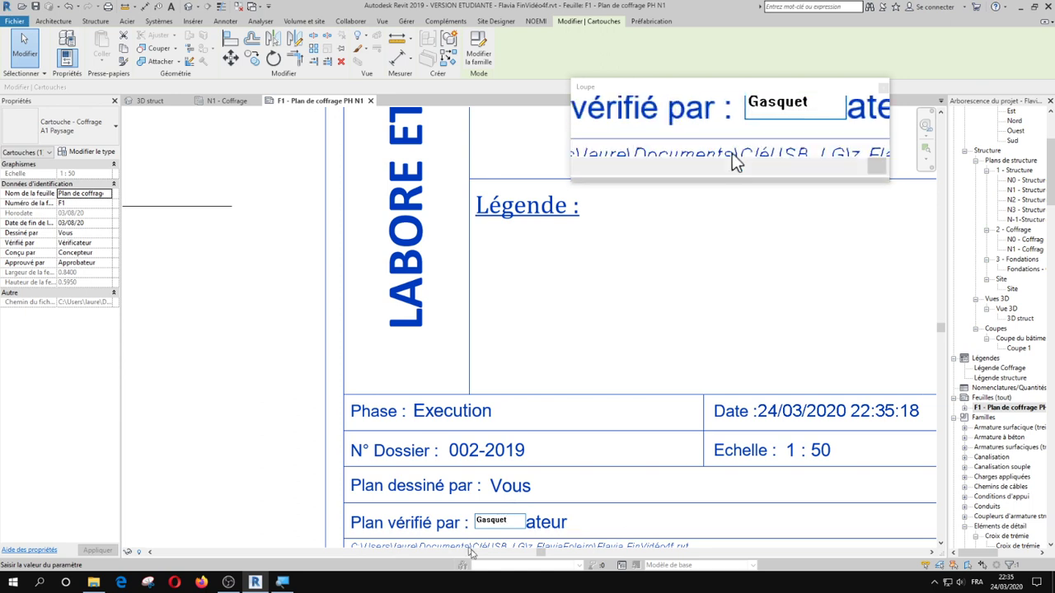
{"action": "left_click", "coordinate": [223, 381]}
Examine the filled-in title block from its lower table up to the header, and the overall layout of the sheet.
{"action": "scroll", "coordinate": [277, 387], "scroll_direction": "down", "scroll_amount": 1}
{"action": "scroll", "coordinate": [278, 388], "scroll_direction": "down", "scroll_amount": 1}
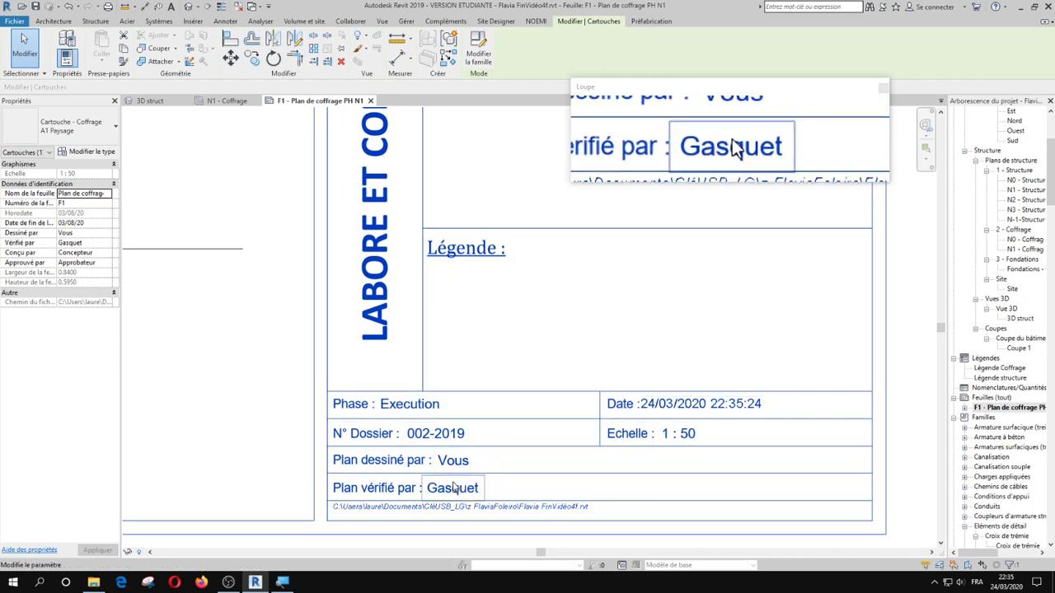
{"action": "scroll", "coordinate": [505, 457], "scroll_direction": "down", "scroll_amount": 1}
{"action": "middle_click_drag", "start_coordinate": [511, 403], "coordinate": [483, 520]}
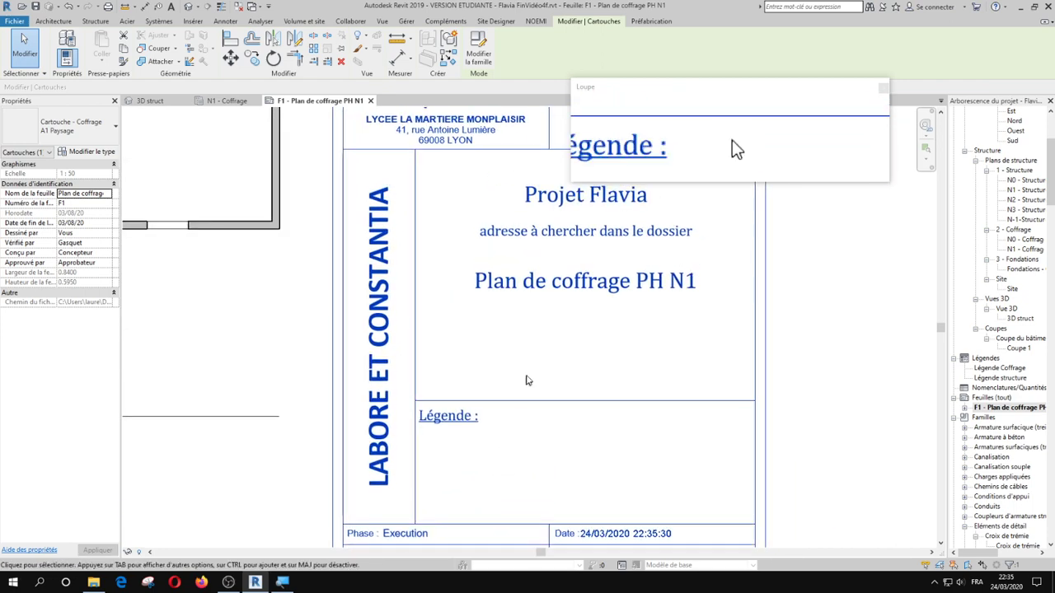
{"action": "scroll", "coordinate": [540, 355], "scroll_direction": "down", "scroll_amount": 1}
{"action": "middle_click_drag", "start_coordinate": [581, 284], "coordinate": [532, 352]}
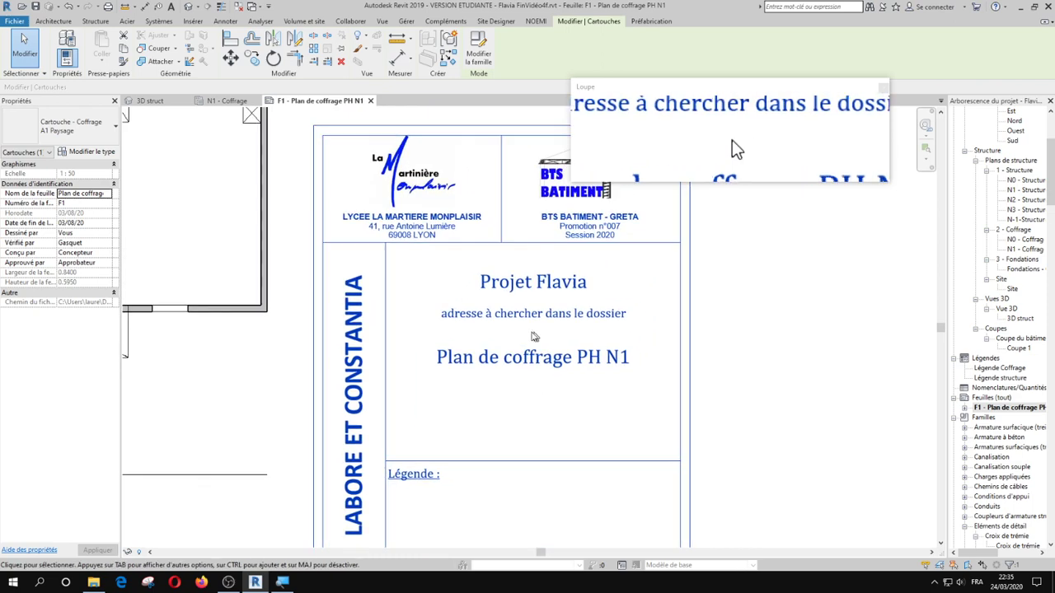
{"action": "left_click", "coordinate": [464, 291]}
{"action": "scroll", "coordinate": [453, 301], "scroll_direction": "down", "scroll_amount": 5}
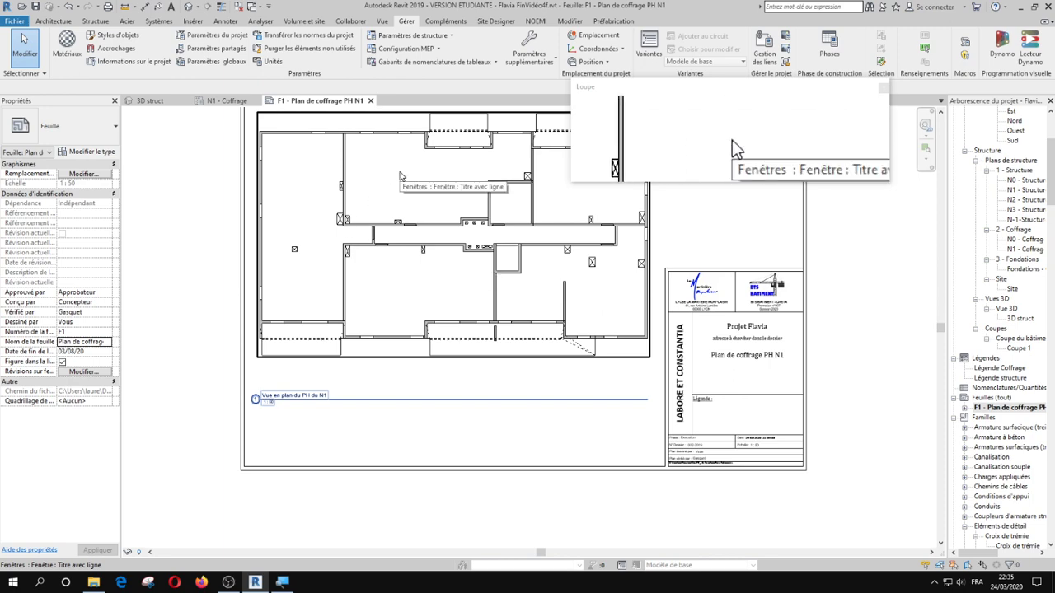
{"action": "middle_click_drag", "start_coordinate": [391, 191], "coordinate": [374, 275]}
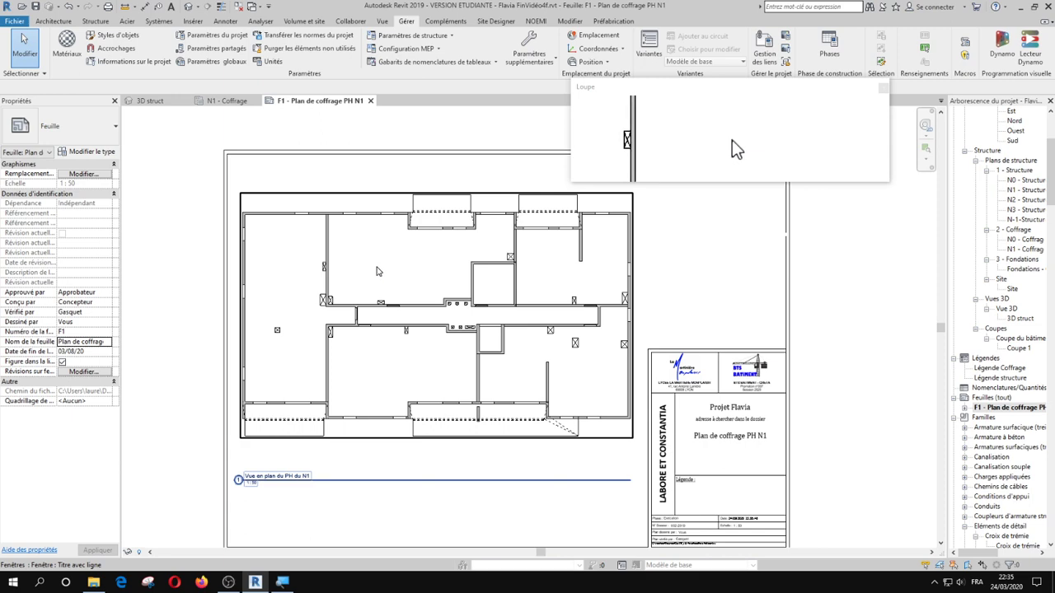
Activate the N1 - Coffrage plan view placed on the sheet for editing.
{"action": "left_click", "coordinate": [616, 411]}
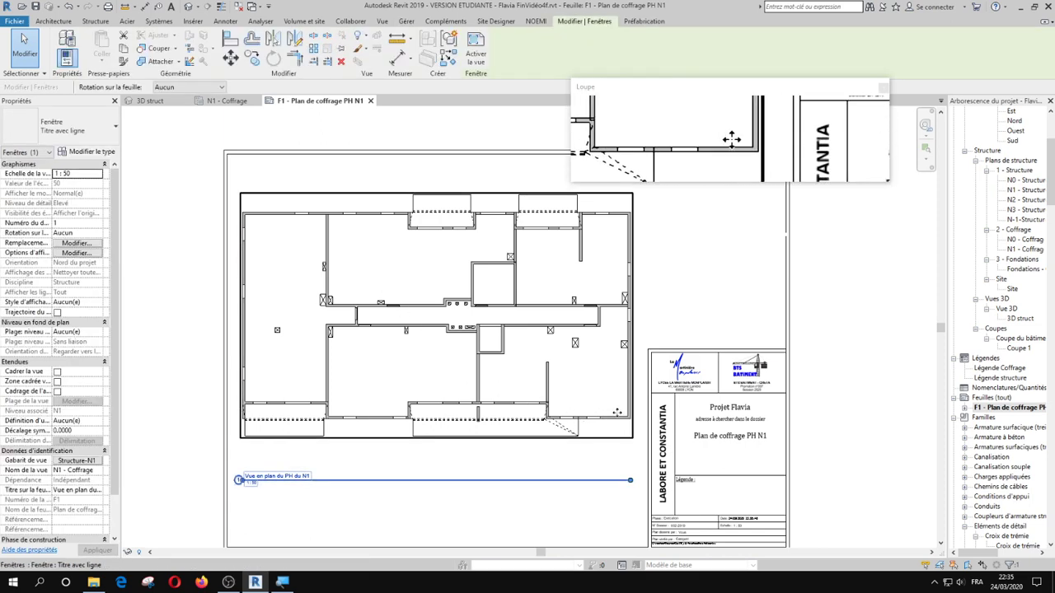
{"action": "left_click_drag", "start_coordinate": [588, 406], "coordinate": [587, 405]}
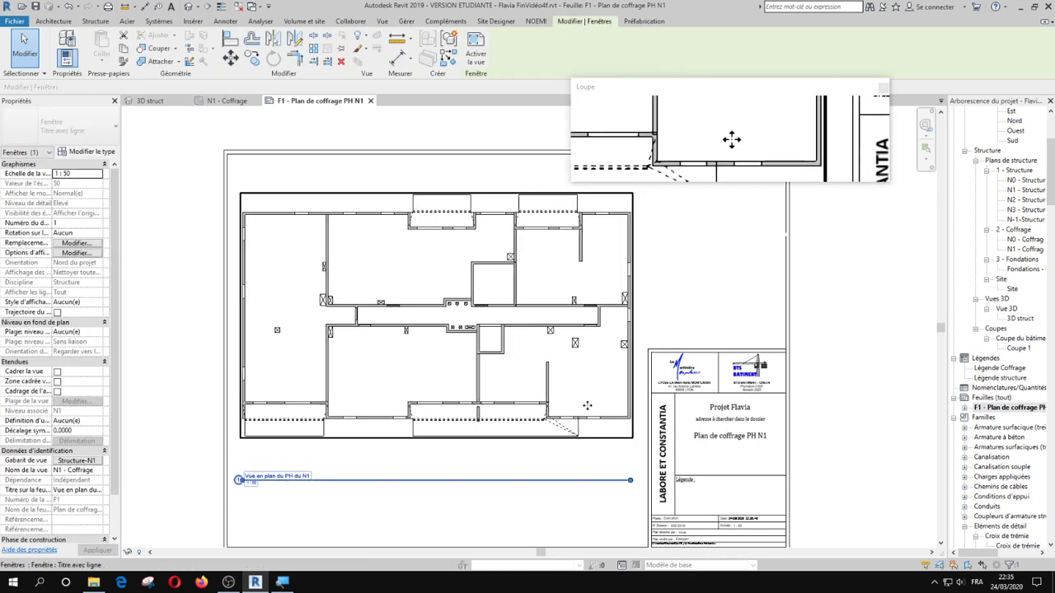
{"action": "double_click", "coordinate": [365, 259]}
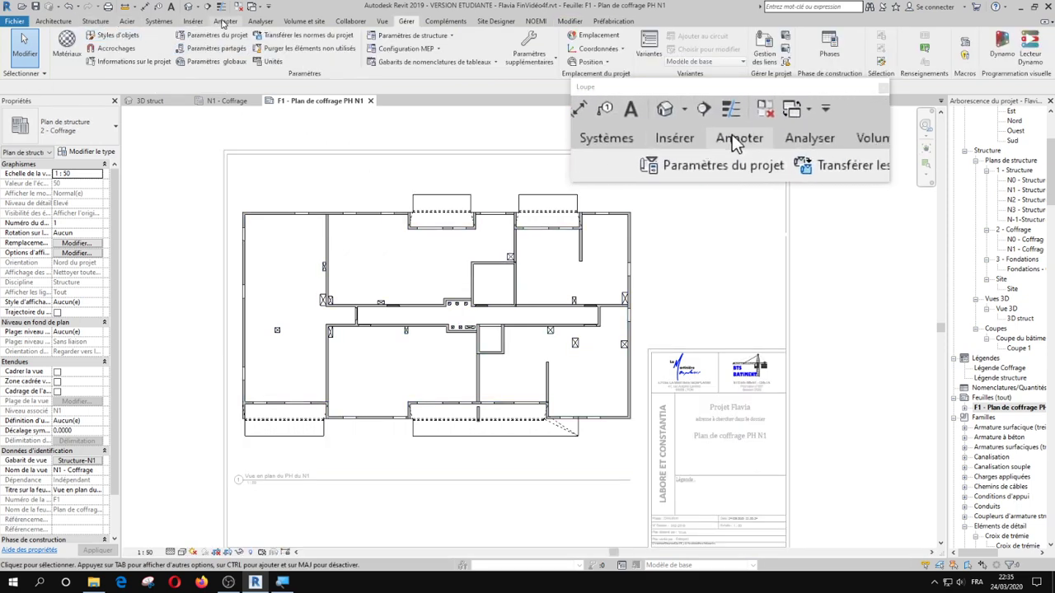
Place an aligned dimension string above the plan's upper exterior wall, using entire walls (Murs entiers) with opening widths (Ouvertures, Largeurs) as references.
{"action": "left_click", "coordinate": [224, 21]}
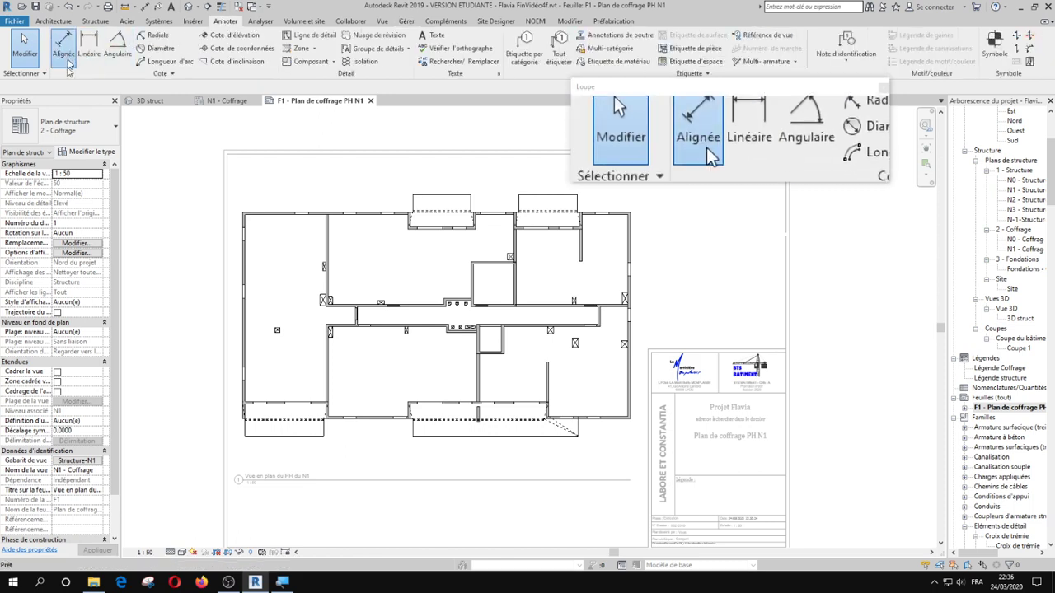
{"action": "left_click", "coordinate": [66, 63]}
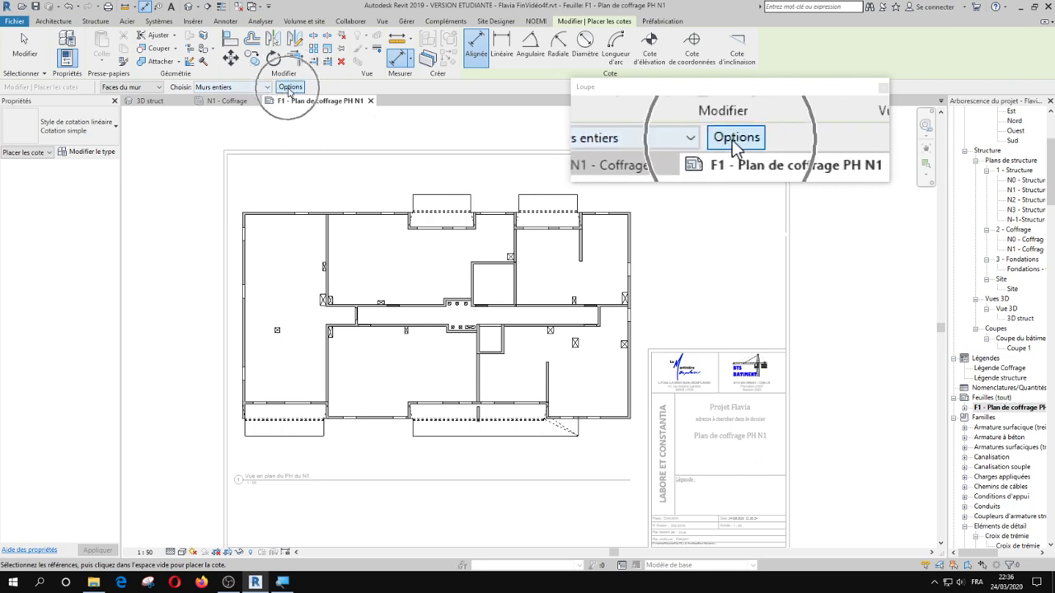
{"action": "left_click", "coordinate": [289, 88]}
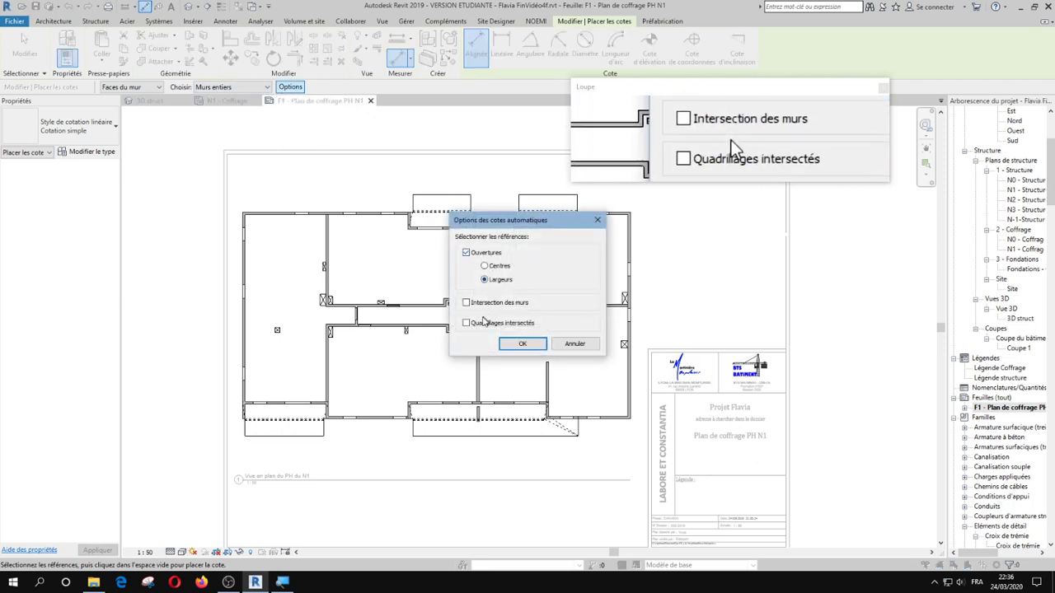
{"action": "left_click", "coordinate": [521, 344]}
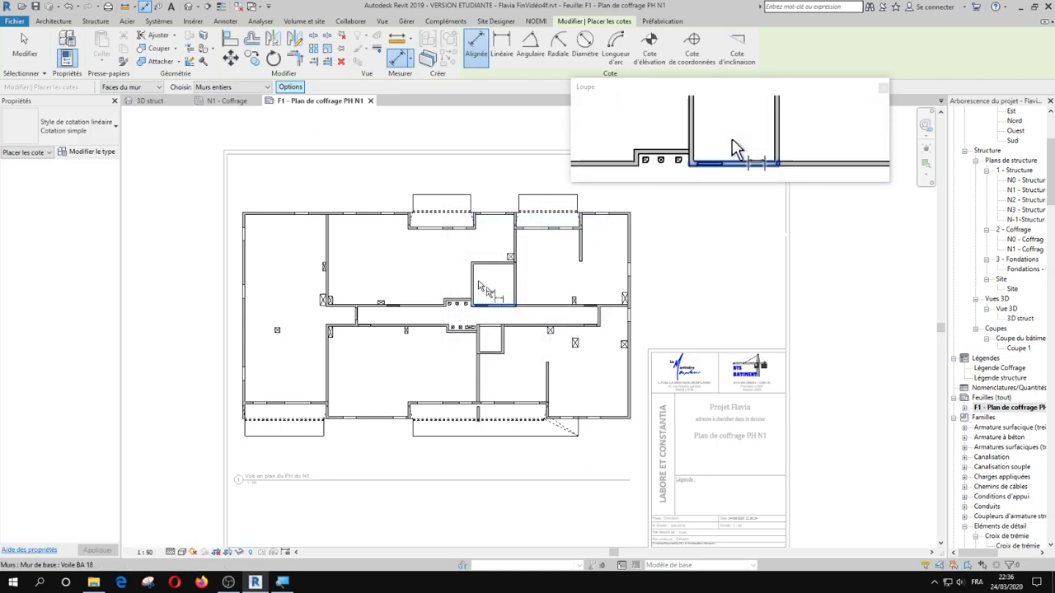
{"action": "left_click", "coordinate": [281, 213]}
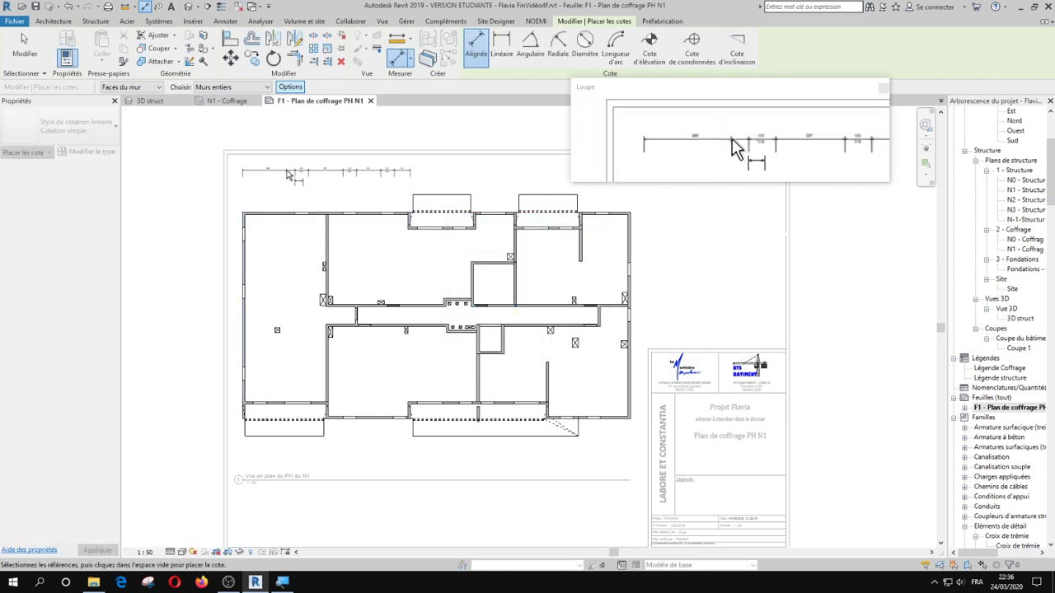
{"action": "left_click", "coordinate": [289, 173]}
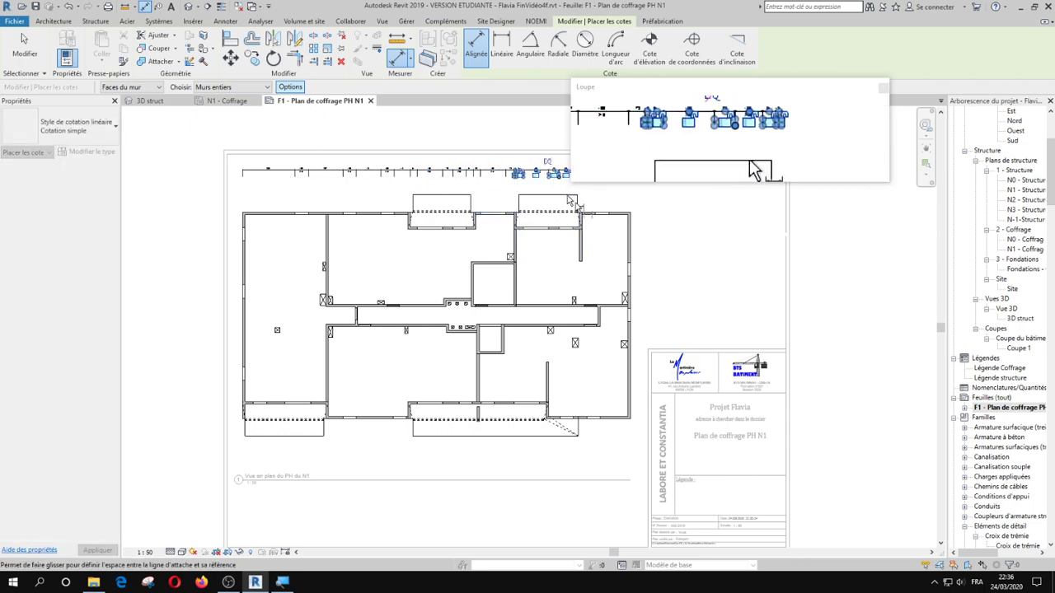
Examine the new dimension string above the upper exterior wall, checking the opening widths and heights against the plan.
{"action": "middle_click_drag", "start_coordinate": [595, 182], "coordinate": [572, 264]}
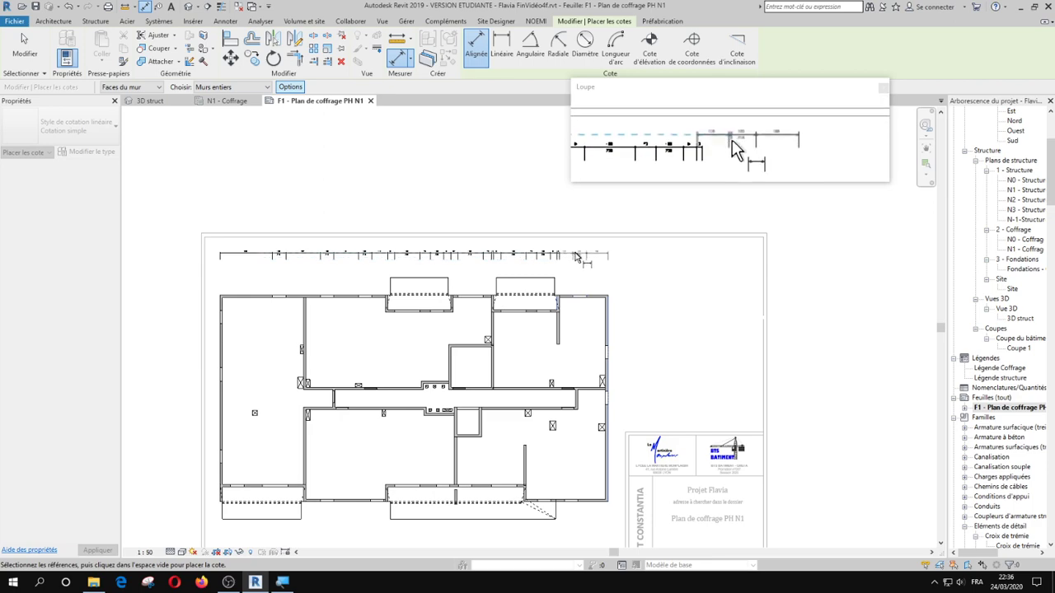
{"action": "key", "text": "Escape"}
{"action": "key", "text": "Escape"}
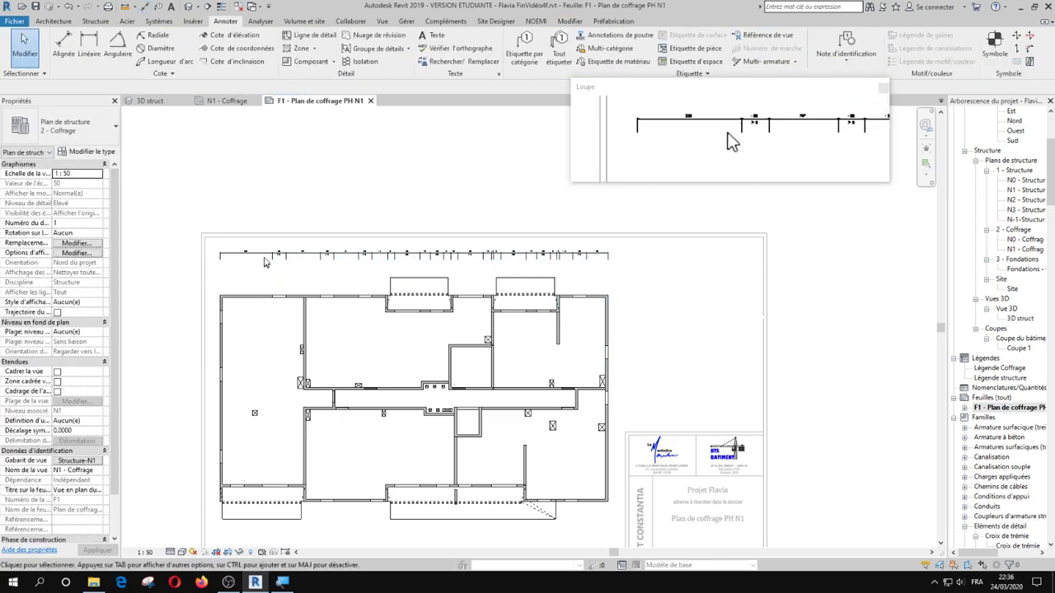
{"action": "scroll", "coordinate": [278, 252], "scroll_direction": "up", "scroll_amount": 3}
{"action": "scroll", "coordinate": [279, 251], "scroll_direction": "up", "scroll_amount": 3}
{"action": "scroll", "coordinate": [335, 279], "scroll_direction": "up", "scroll_amount": 1}
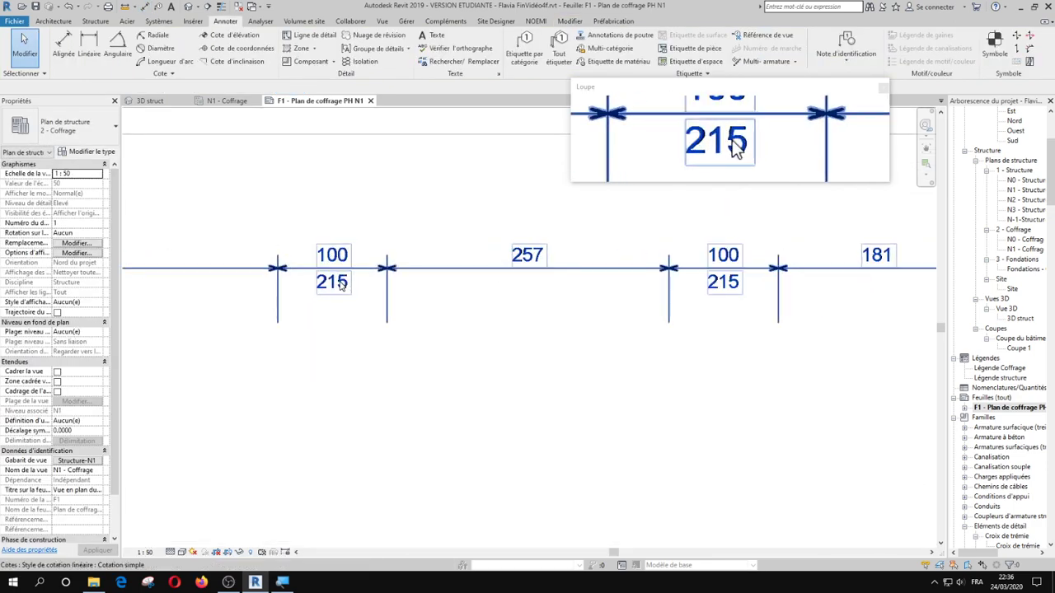
{"action": "scroll", "coordinate": [335, 279], "scroll_direction": "down", "scroll_amount": 2}
{"action": "scroll", "coordinate": [336, 282], "scroll_direction": "down", "scroll_amount": 4}
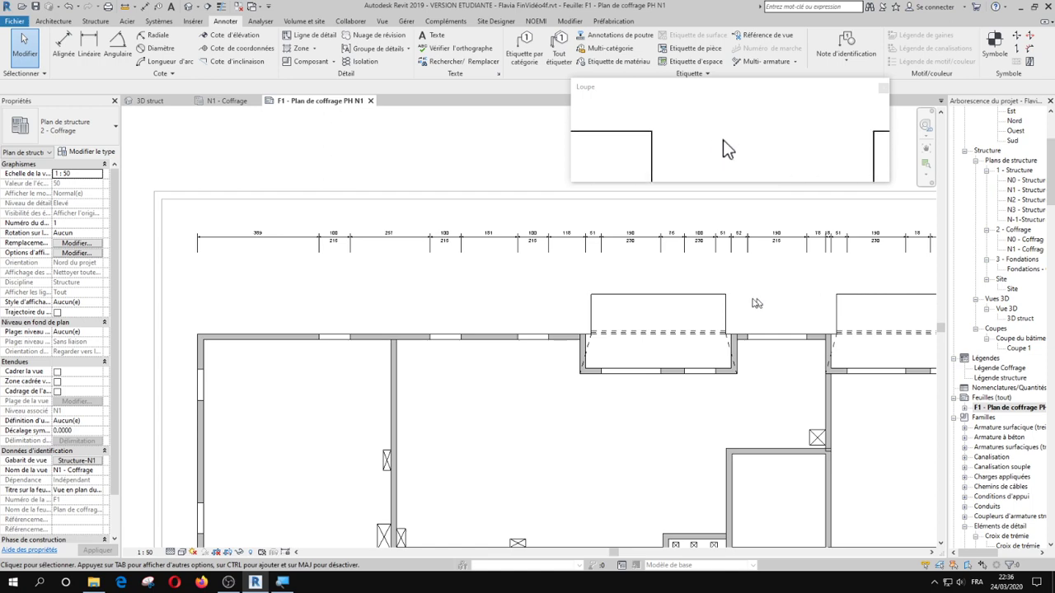
{"action": "scroll", "coordinate": [738, 301], "scroll_direction": "down", "scroll_amount": 2}
{"action": "middle_click_drag", "start_coordinate": [737, 301], "coordinate": [556, 278]}
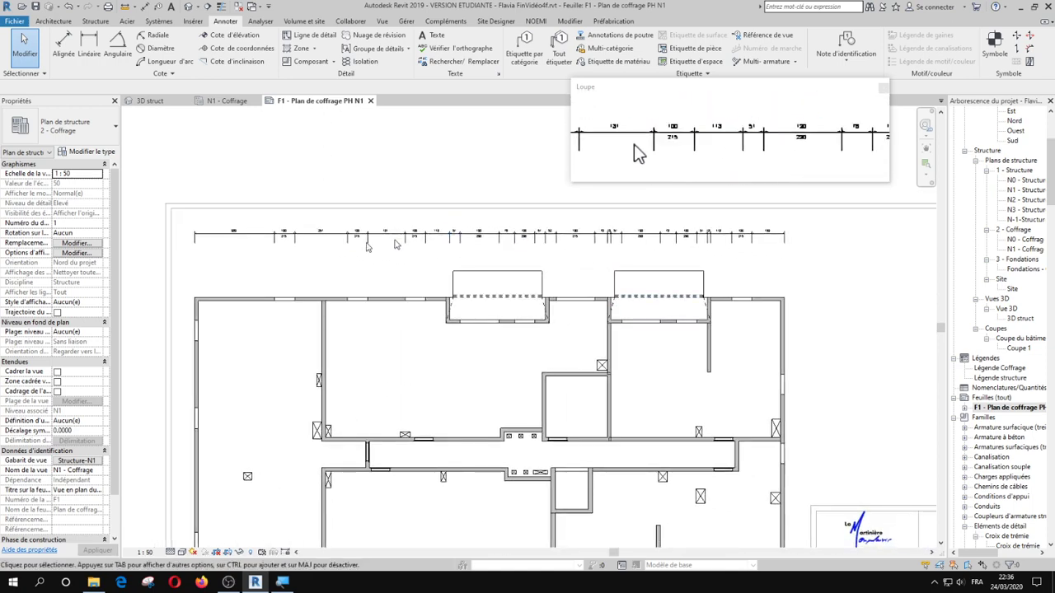
{"action": "scroll", "coordinate": [258, 238], "scroll_direction": "up", "scroll_amount": 3}
{"action": "scroll", "coordinate": [251, 233], "scroll_direction": "up", "scroll_amount": 2}
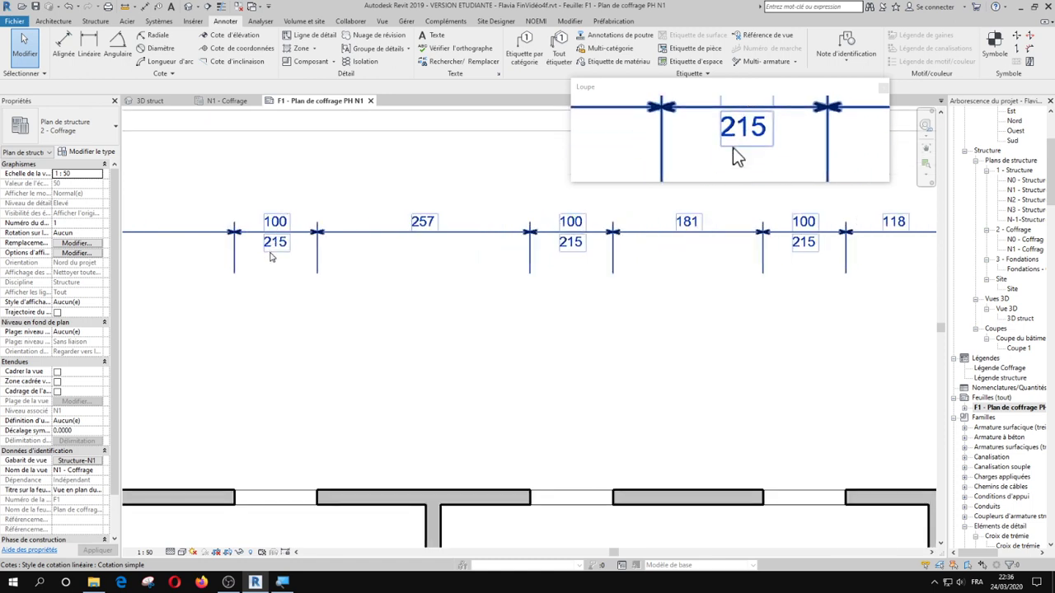
{"action": "scroll", "coordinate": [298, 284], "scroll_direction": "down", "scroll_amount": 4}
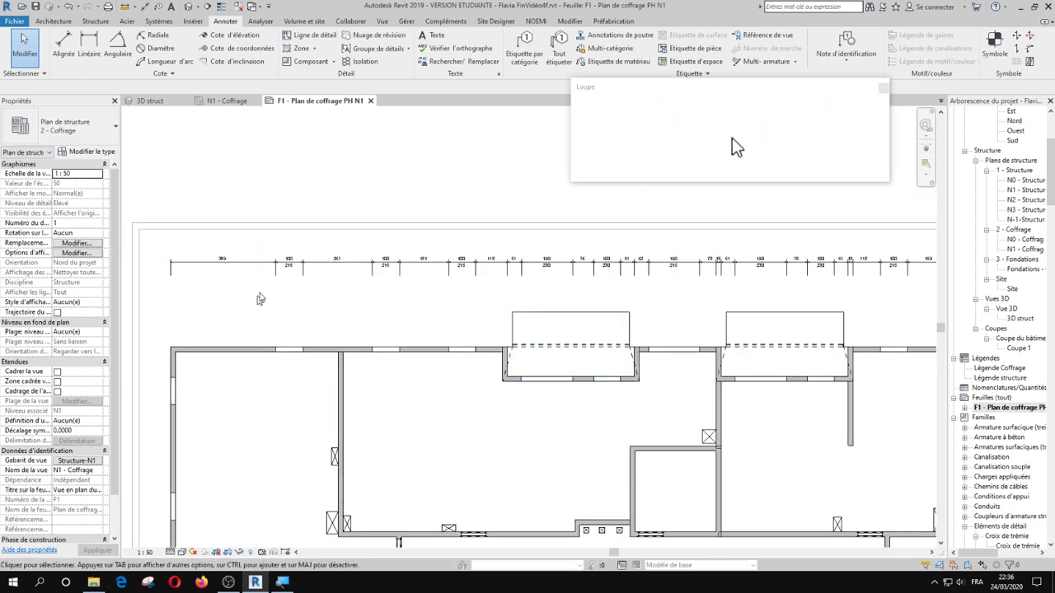
{"action": "middle_click_drag", "start_coordinate": [276, 341], "coordinate": [304, 289]}
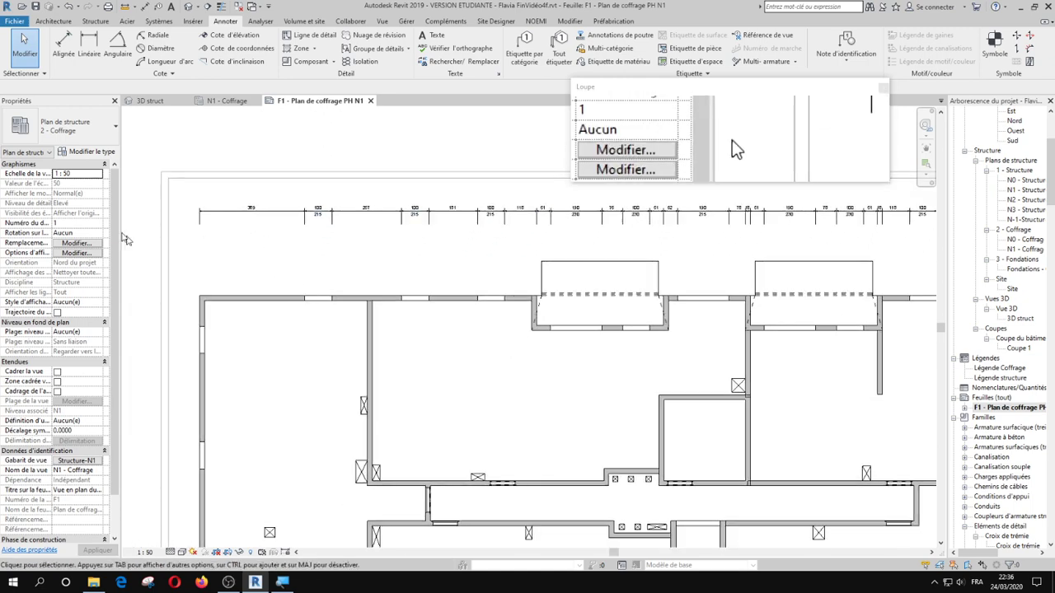
Edit the type of the upper dimension string, Cotation simple, and set its tick mark (Coche) to Diagonale 2 mm.
{"action": "left_click", "coordinate": [359, 216]}
{"action": "left_click", "coordinate": [110, 155]}
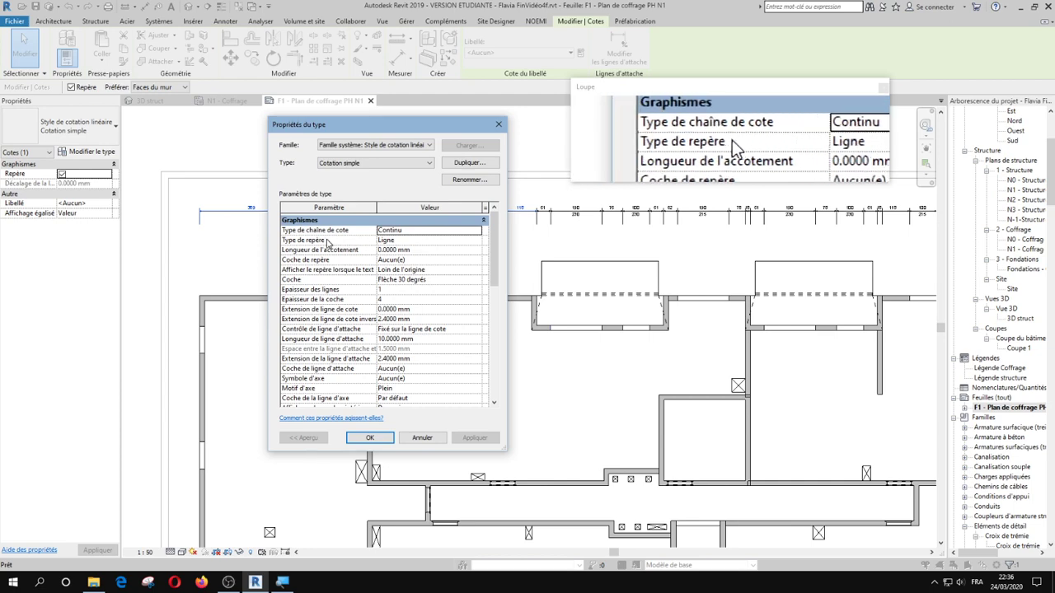
{"action": "left_click", "coordinate": [451, 281]}
{"action": "left_click", "coordinate": [477, 280]}
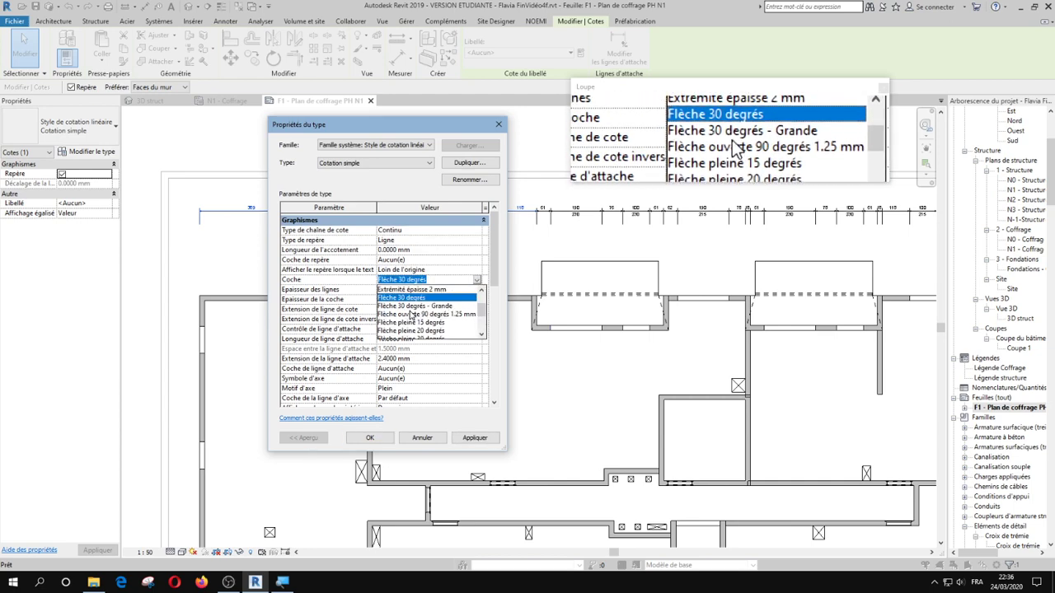
{"action": "scroll", "coordinate": [410, 315], "scroll_direction": "up", "scroll_amount": 2}
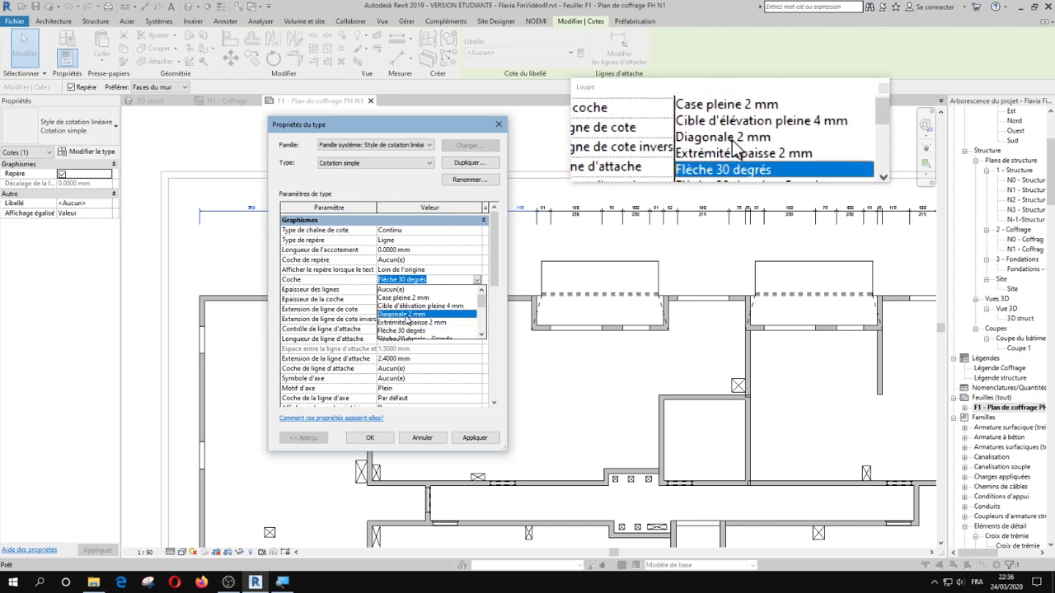
{"action": "left_click", "coordinate": [403, 314]}
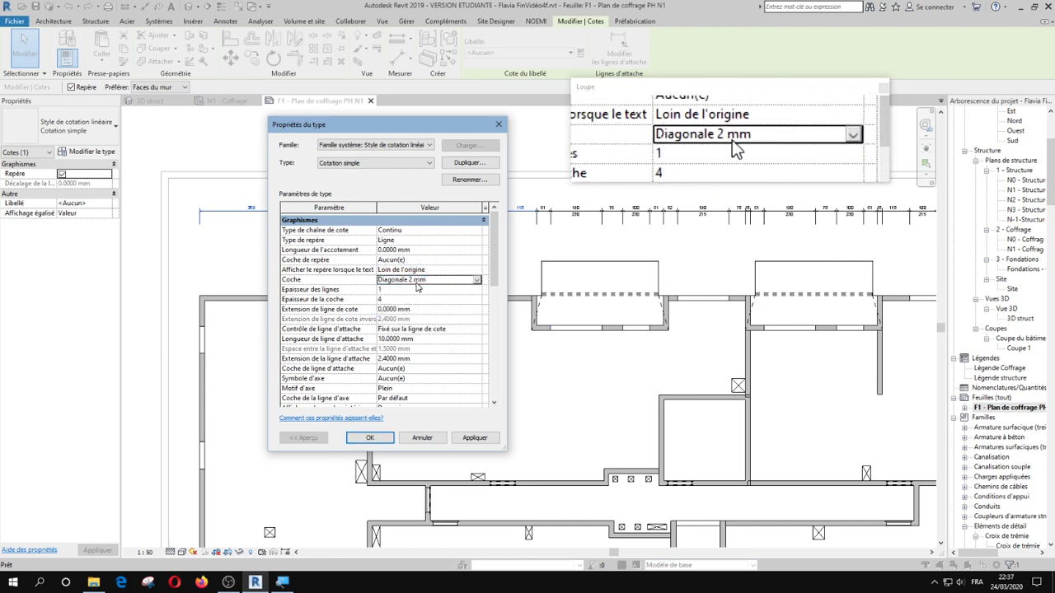
Set the dimension type's text size to 2 mm and accept its unit format in centimetres with 1 décimale.
{"action": "scroll", "coordinate": [416, 366], "scroll_direction": "down", "scroll_amount": 5}
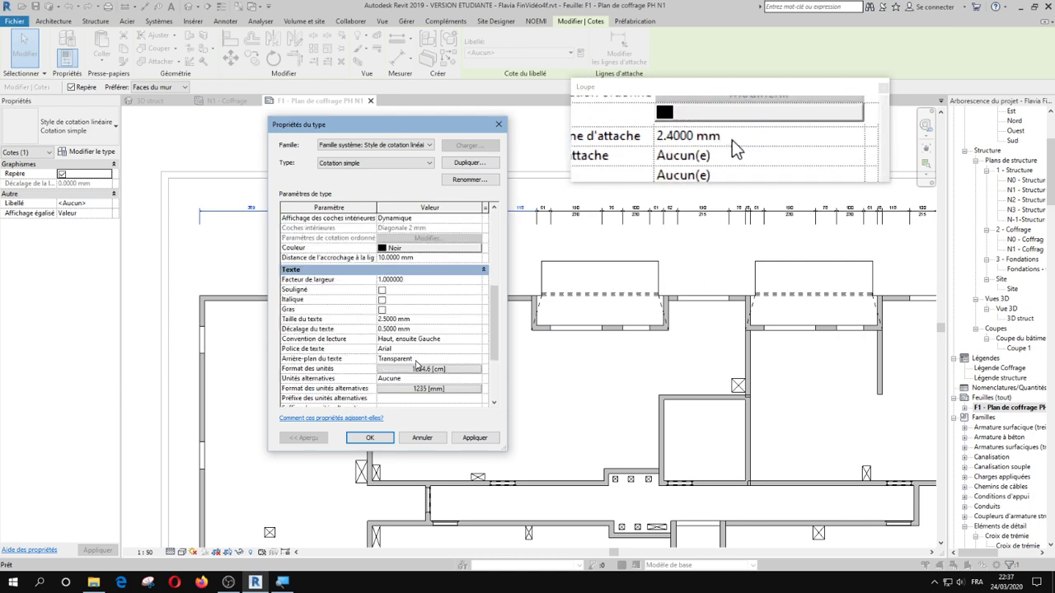
{"action": "left_click", "coordinate": [424, 319]}
{"action": "type", "text": "2"}
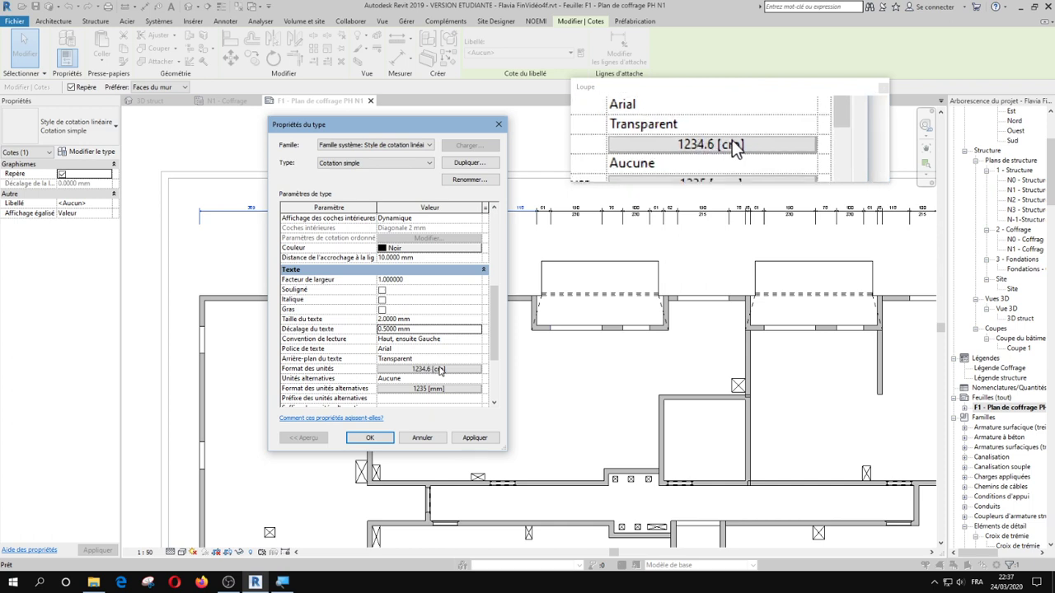
{"action": "left_click", "coordinate": [438, 369]}
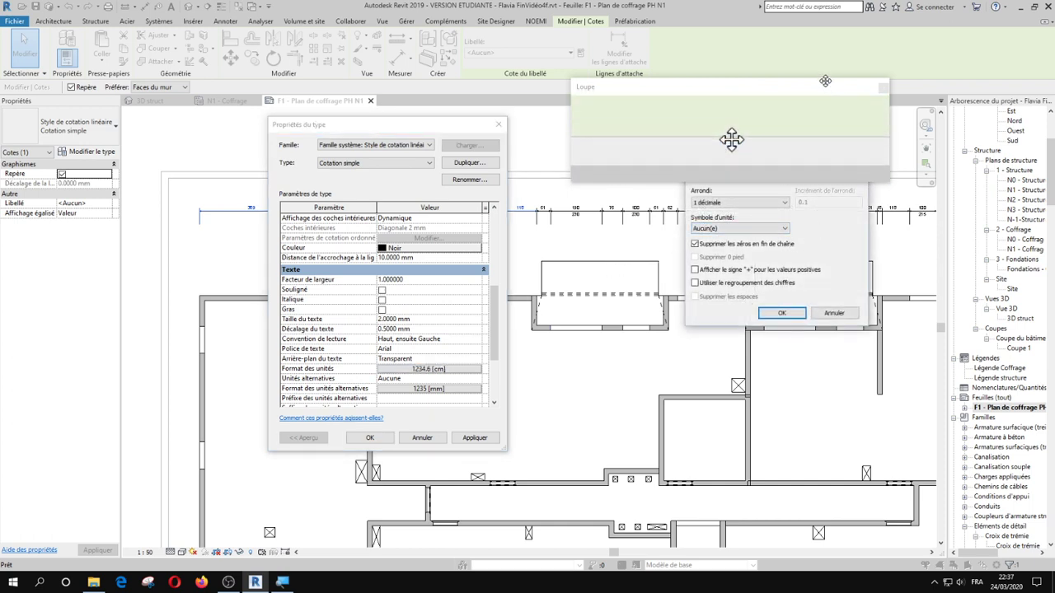
{"action": "left_click_drag", "start_coordinate": [825, 80], "coordinate": [878, 18]}
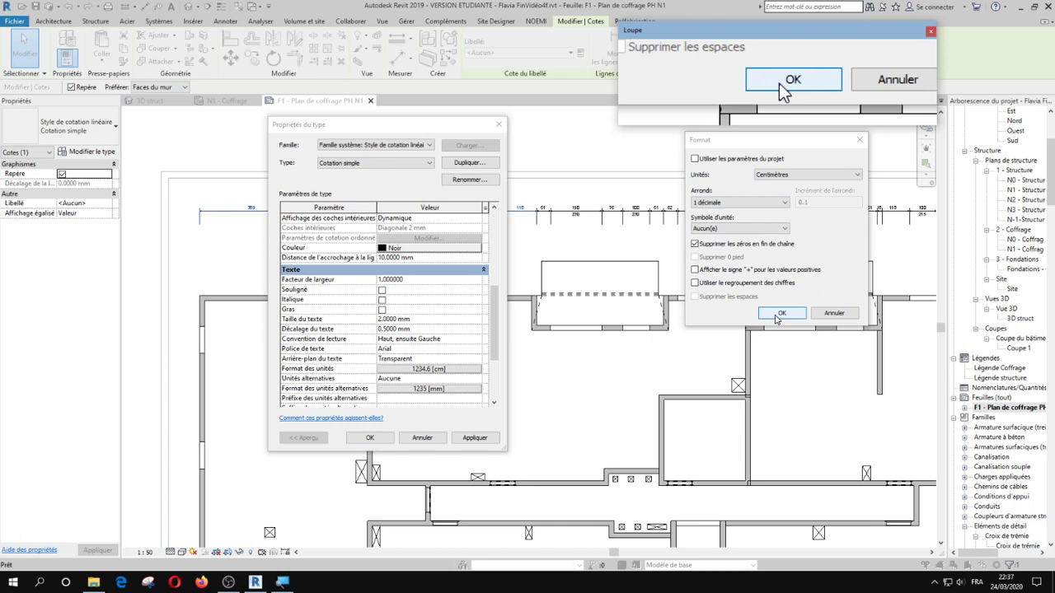
{"action": "left_click", "coordinate": [778, 314]}
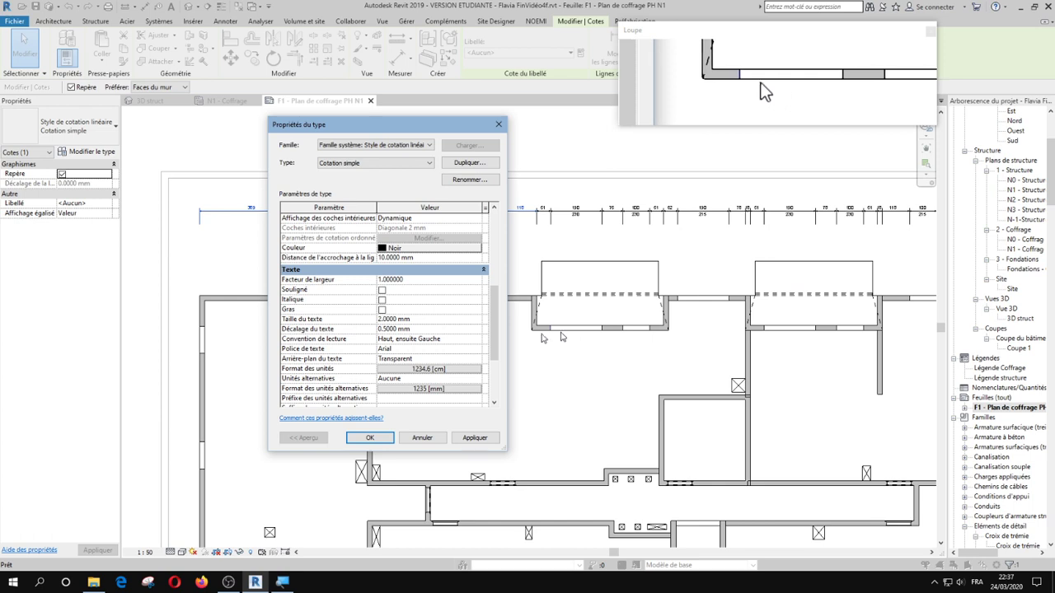
Check the dimension type's opening-height display option (Afficher la hauteur de l'ouverture) and leave it enabled.
{"action": "scroll", "coordinate": [331, 331], "scroll_direction": "down", "scroll_amount": 3}
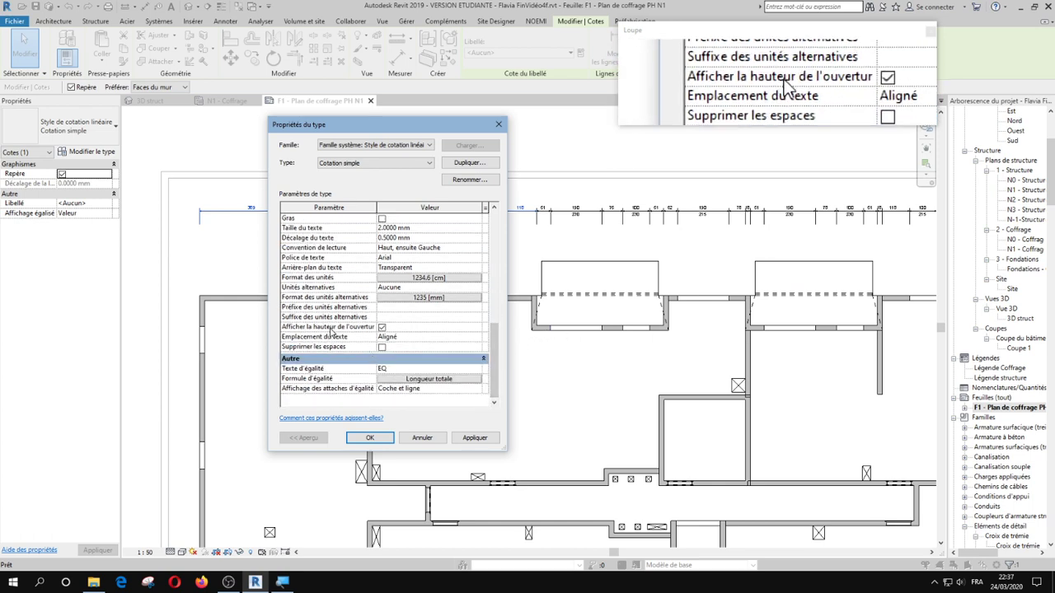
{"action": "left_click", "coordinate": [381, 327]}
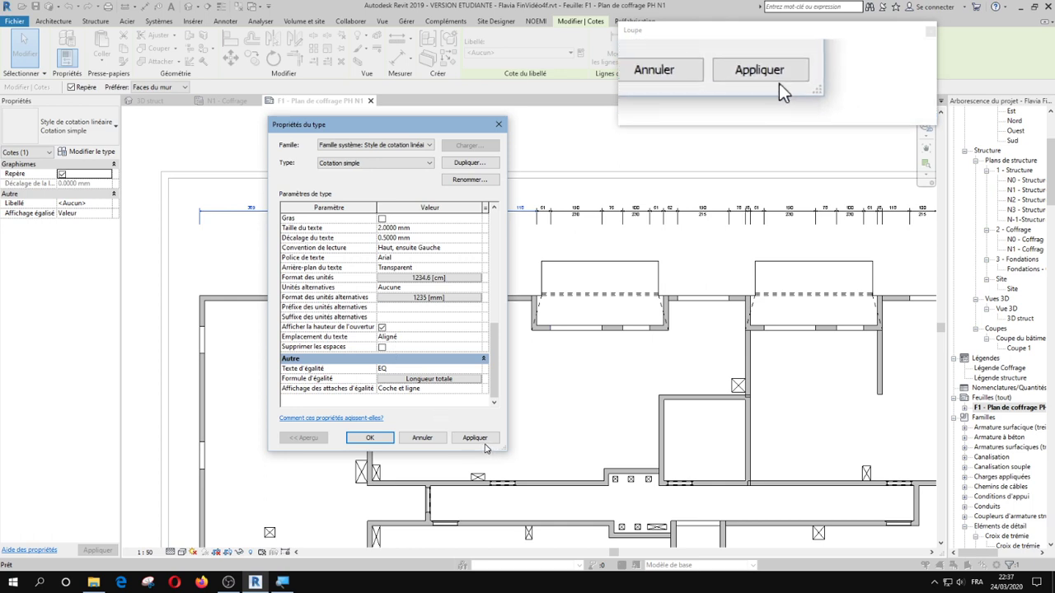
{"action": "left_click", "coordinate": [485, 444]}
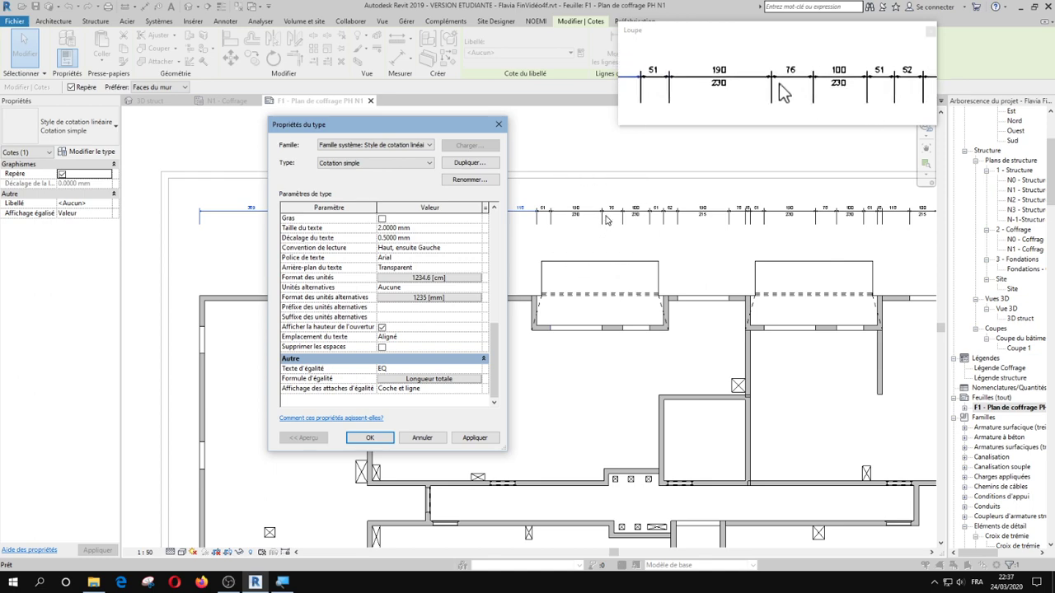
Set the dimension type's witness line length (Longueur de ligne d'attache) to 5 mm and apply the type changes.
{"action": "scroll", "coordinate": [472, 286], "scroll_direction": "up", "scroll_amount": 5}
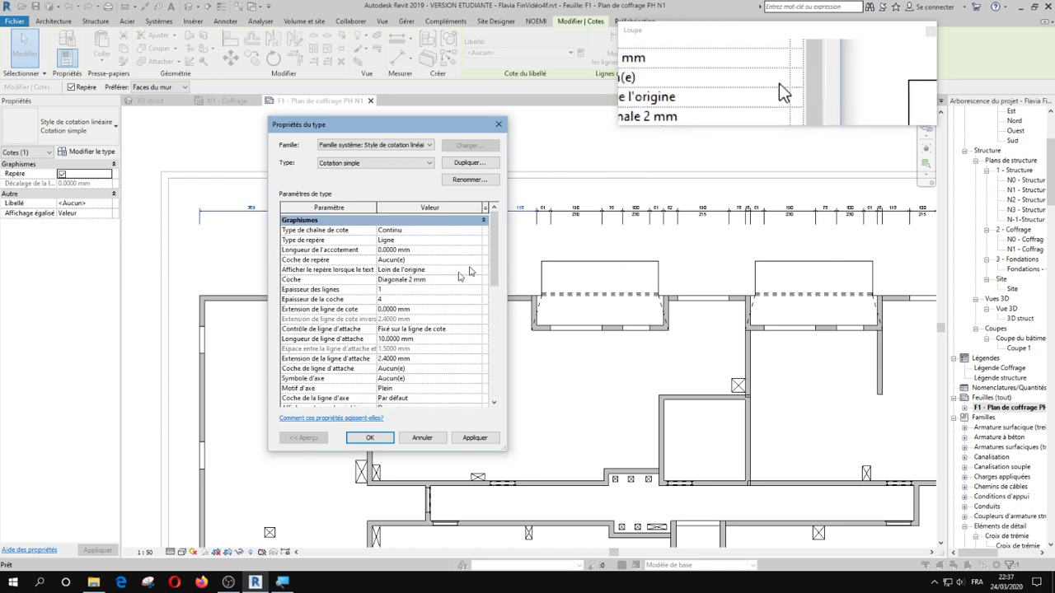
{"action": "left_click", "coordinate": [426, 339]}
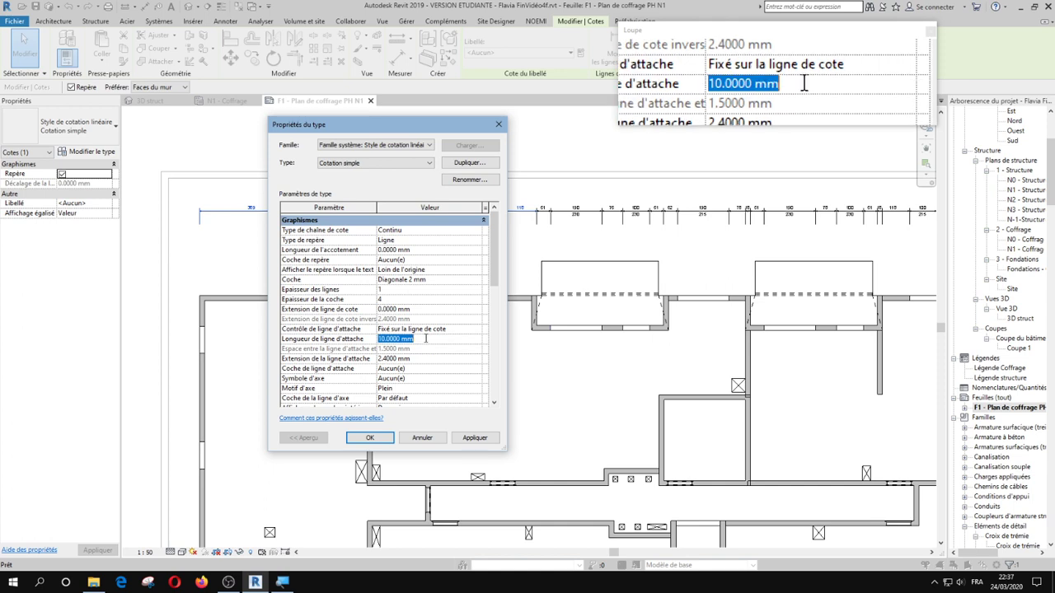
{"action": "type", "text": "5"}
{"action": "key", "text": "Return"}
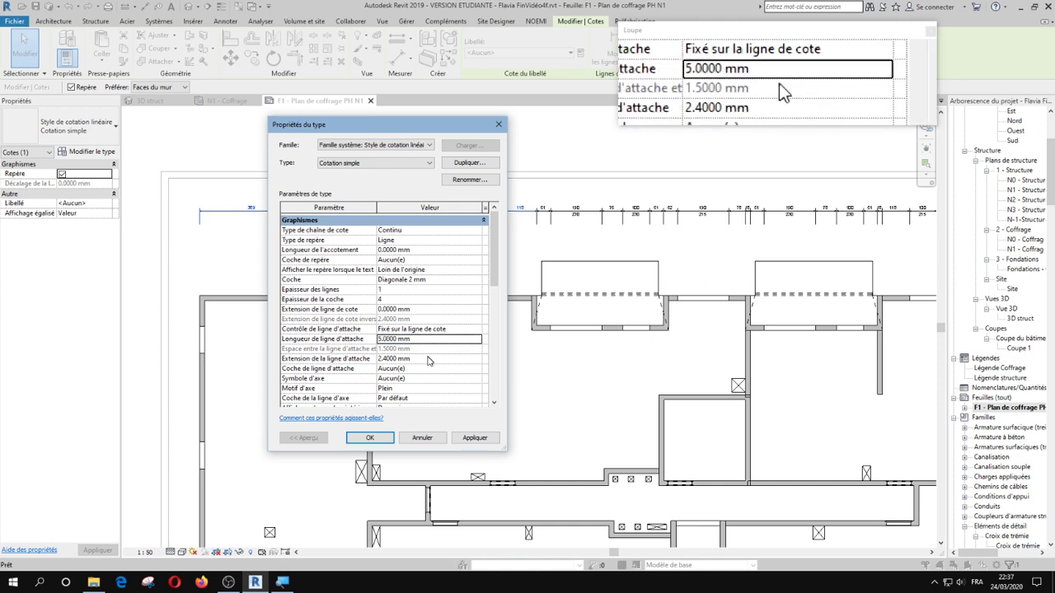
{"action": "left_click", "coordinate": [482, 441]}
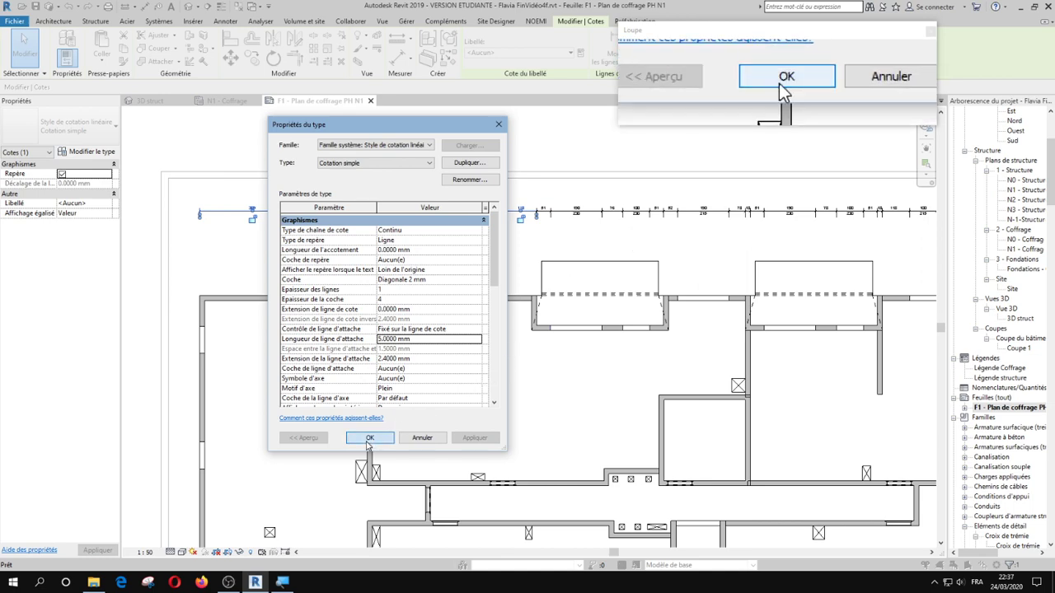
{"action": "left_click", "coordinate": [370, 437]}
{"action": "left_click", "coordinate": [541, 255]}
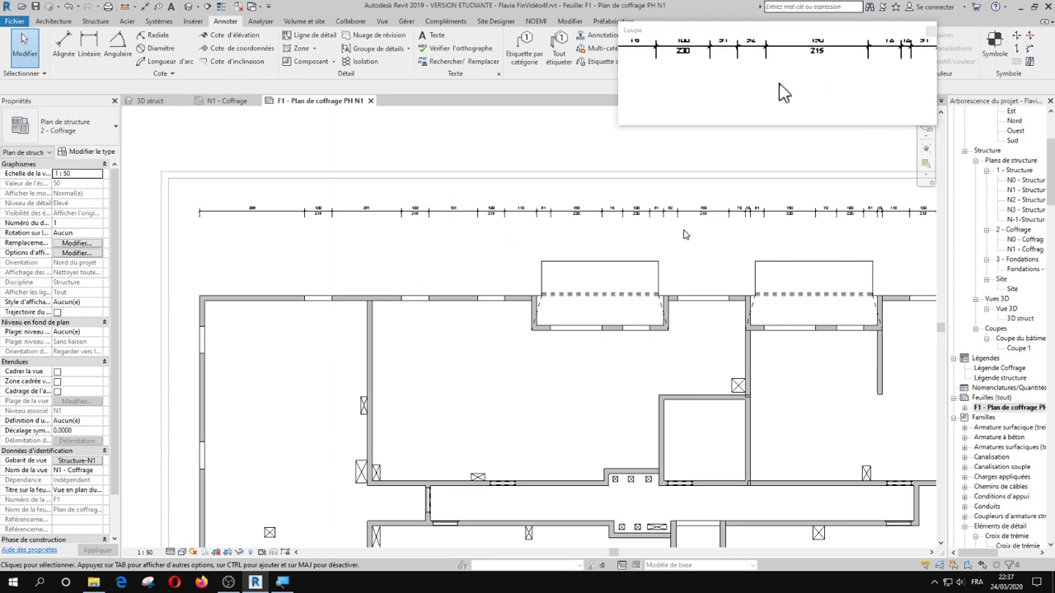
Start an aligned dimension on entire walls (Murs entiers) with Ouvertures disabled and Intersection des murs enabled as references.
{"action": "scroll", "coordinate": [614, 239], "scroll_direction": "down", "scroll_amount": 2}
{"action": "middle_click_drag", "start_coordinate": [699, 241], "coordinate": [714, 184]}
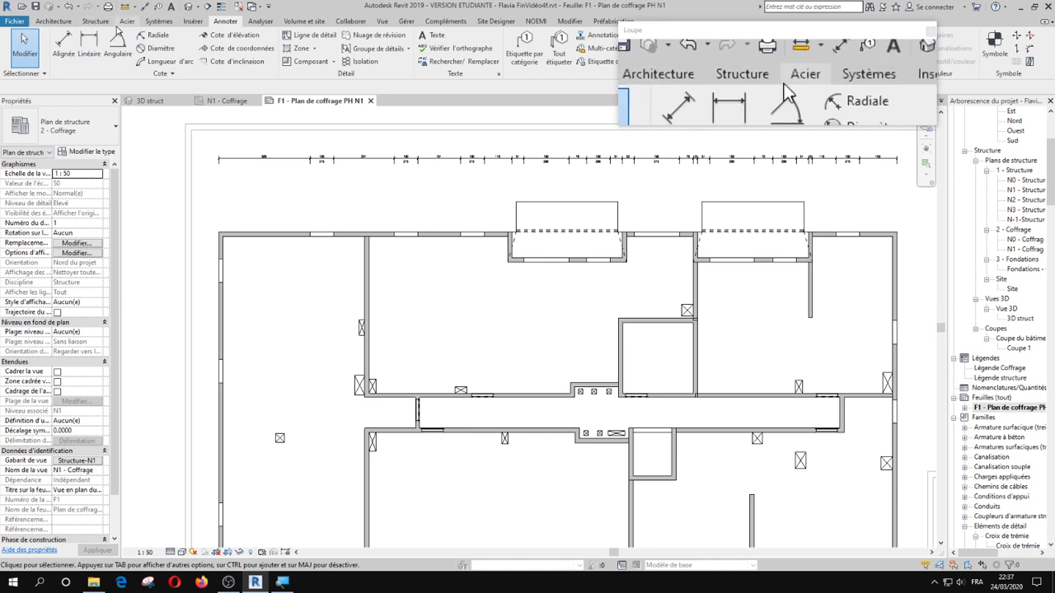
{"action": "left_click", "coordinate": [64, 45]}
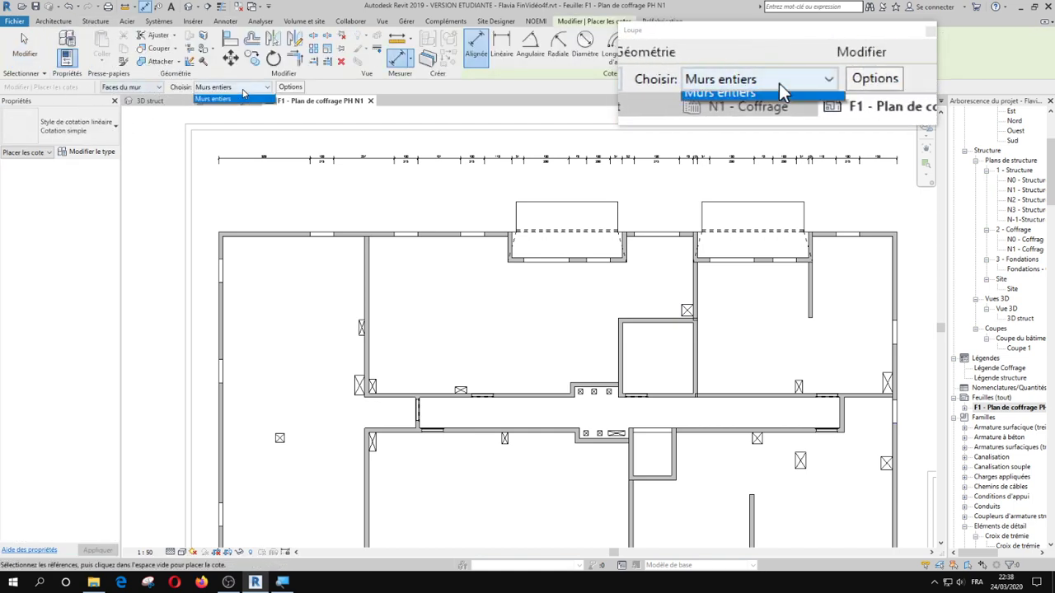
{"action": "left_click", "coordinate": [290, 87]}
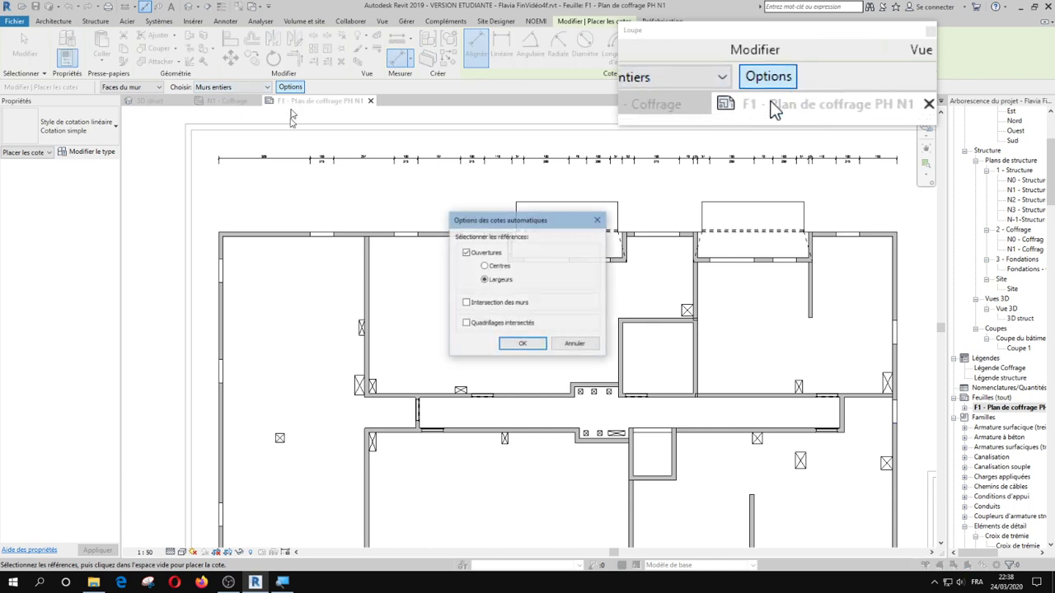
{"action": "left_click", "coordinate": [466, 252]}
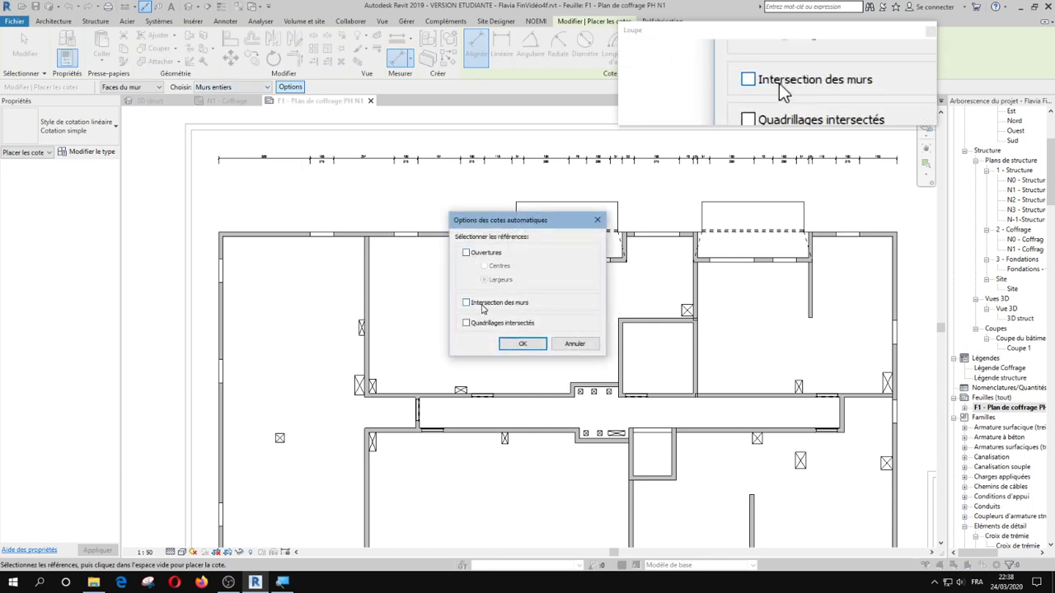
{"action": "left_click", "coordinate": [488, 306]}
{"action": "left_click", "coordinate": [520, 344]}
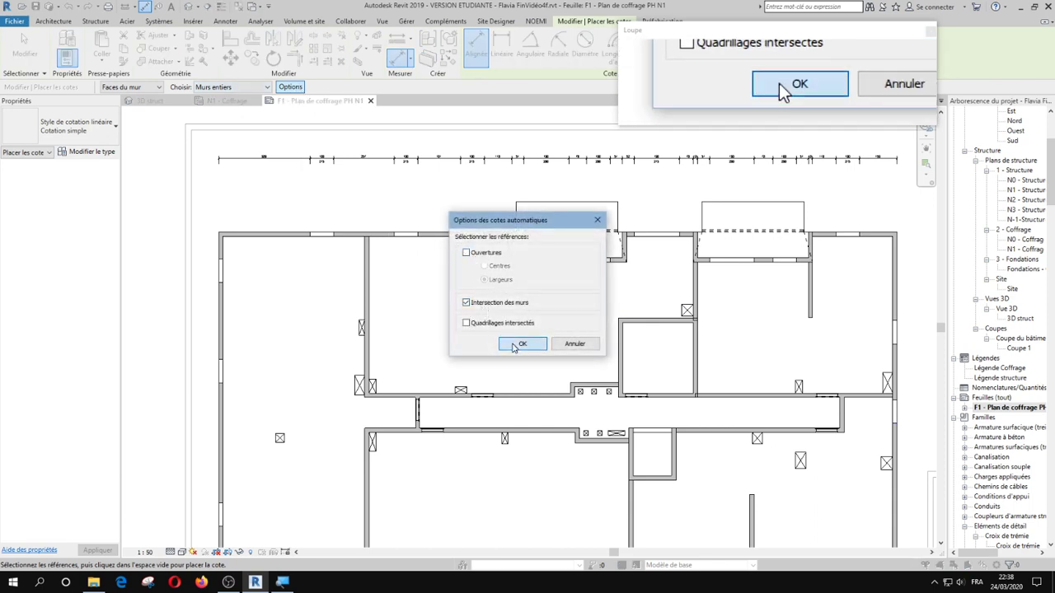
Place the wall-intersection dimension string inside the building, below the upper-left exterior wall, and finish dimensioning.
{"action": "left_click", "coordinate": [266, 237]}
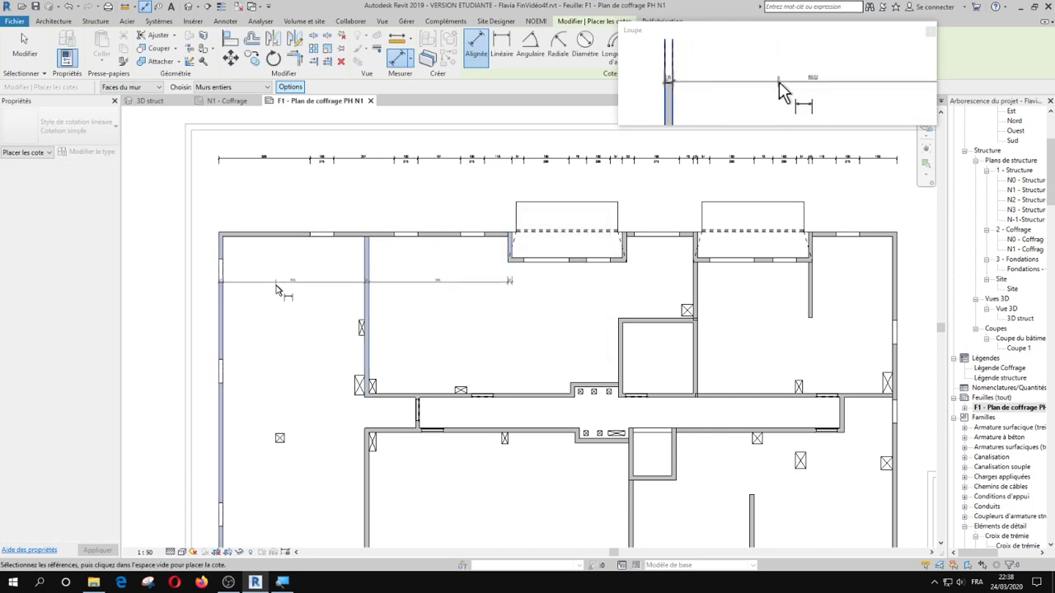
{"action": "scroll", "coordinate": [231, 293], "scroll_direction": "up", "scroll_amount": 5}
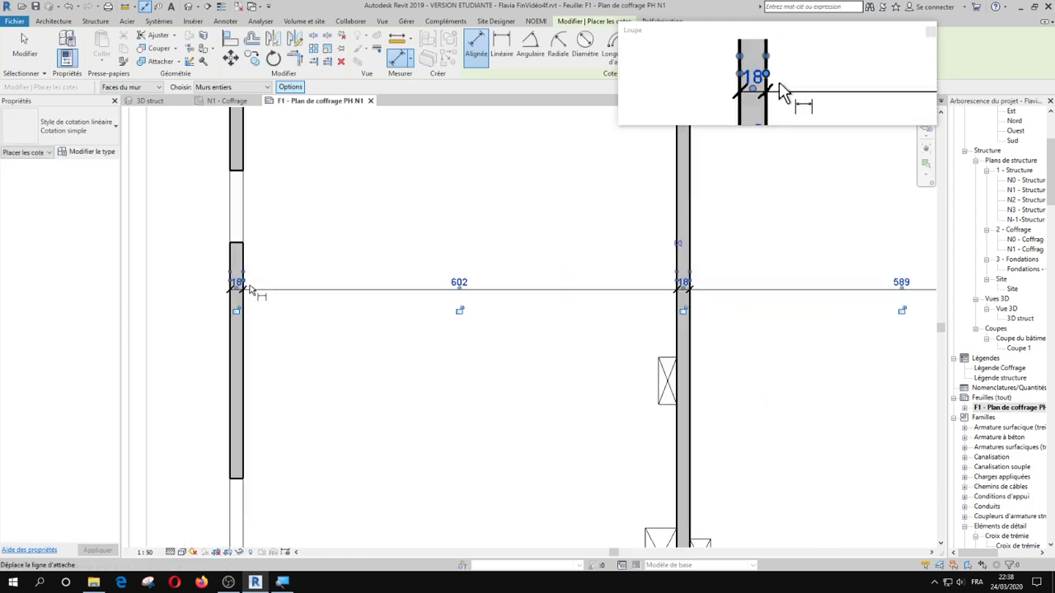
{"action": "middle_click_drag", "start_coordinate": [568, 319], "coordinate": [402, 325]}
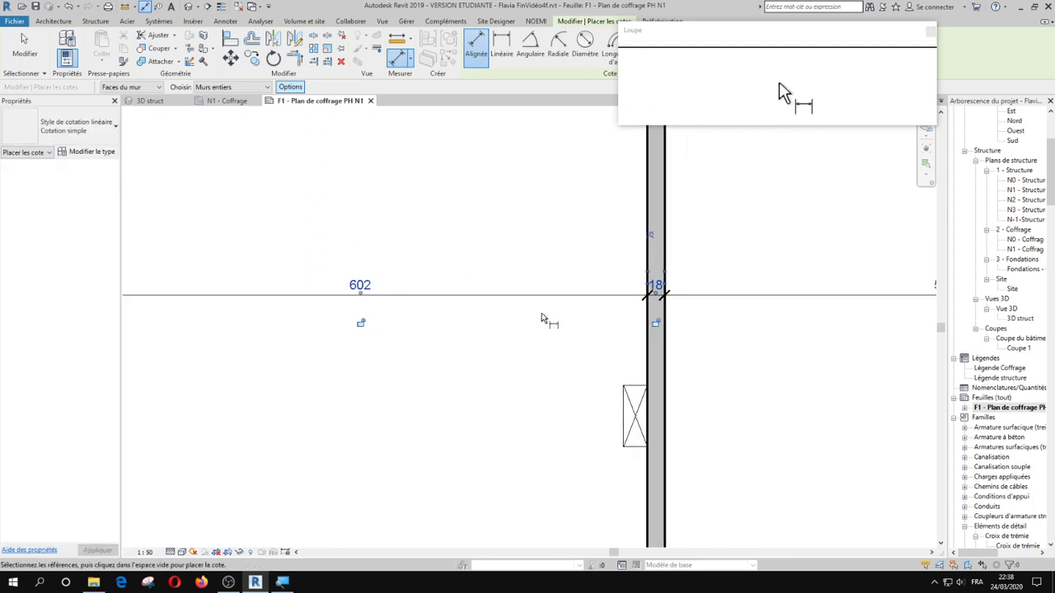
{"action": "scroll", "coordinate": [541, 314], "scroll_direction": "down", "scroll_amount": 3}
{"action": "middle_click_drag", "start_coordinate": [774, 354], "coordinate": [598, 360]}
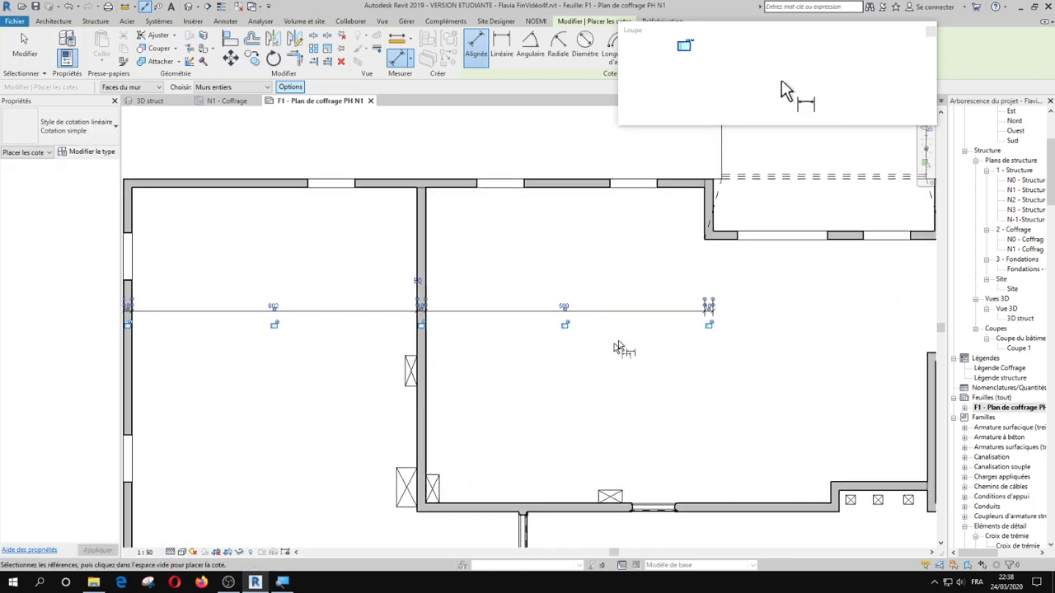
{"action": "left_click", "coordinate": [696, 316]}
{"action": "key", "text": "Escape"}
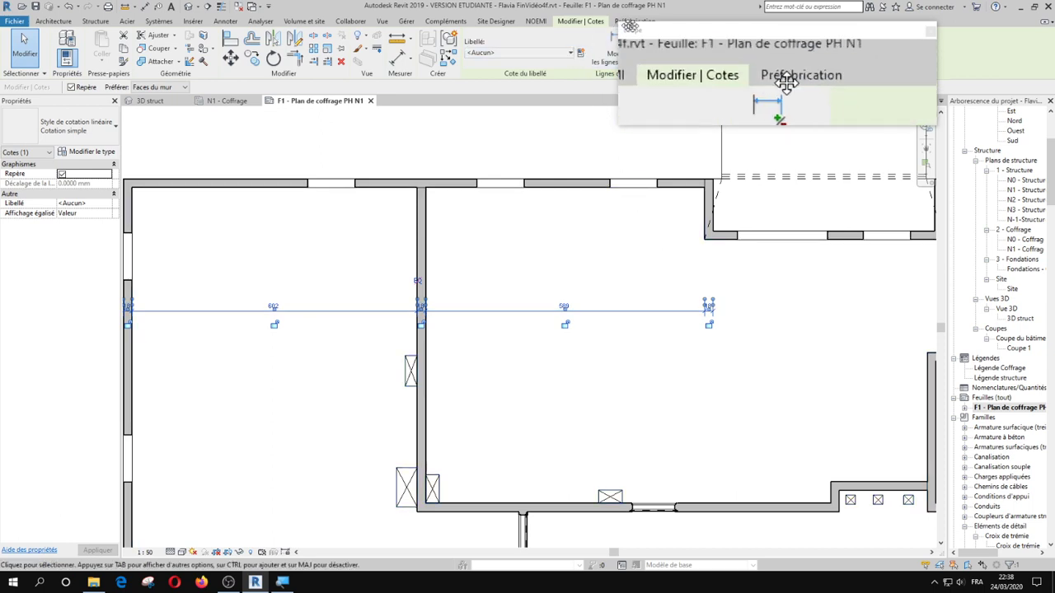
Extend the interior dimension string with witness lines on the recess walls, the remaining partitions and both faces of the right exterior wall.
{"action": "left_click_drag", "start_coordinate": [655, 34], "coordinate": [742, 33]}
{"action": "left_click", "coordinate": [617, 53]}
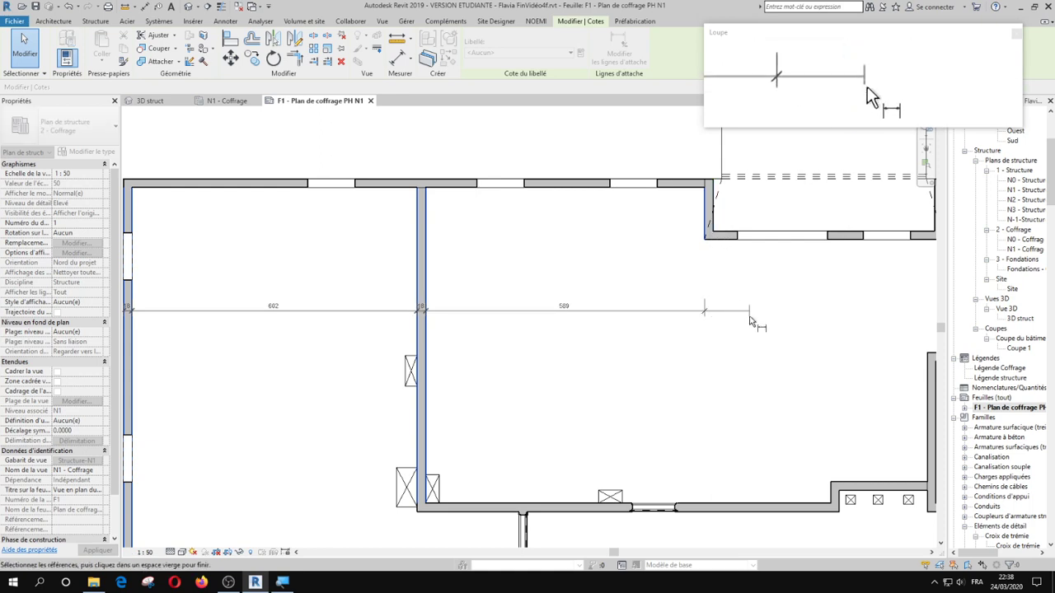
{"action": "middle_click_drag", "start_coordinate": [710, 251], "coordinate": [527, 266]}
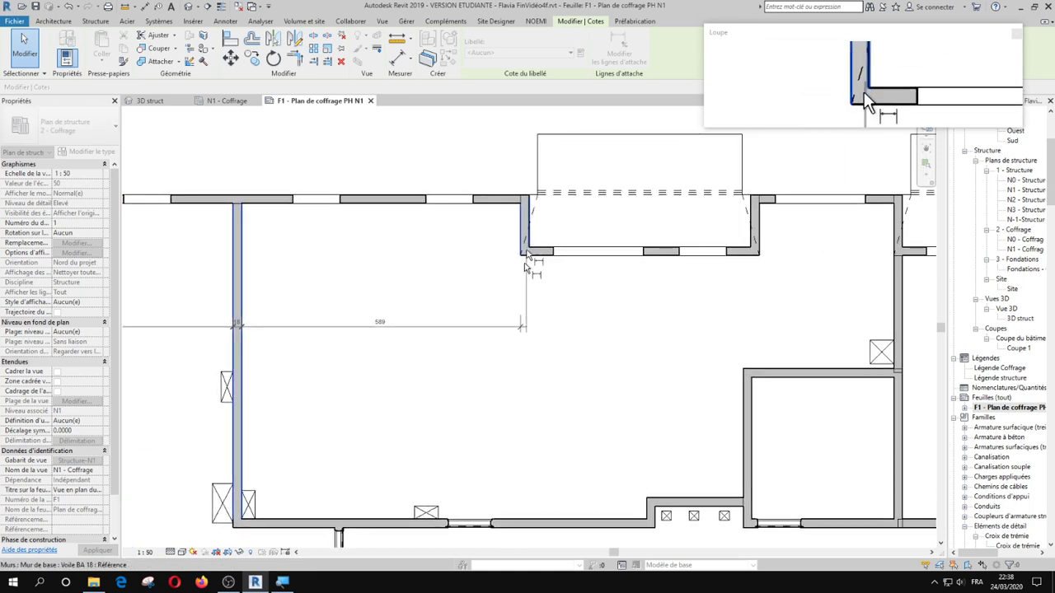
{"action": "left_click", "coordinate": [759, 239]}
{"action": "left_click", "coordinate": [890, 288]}
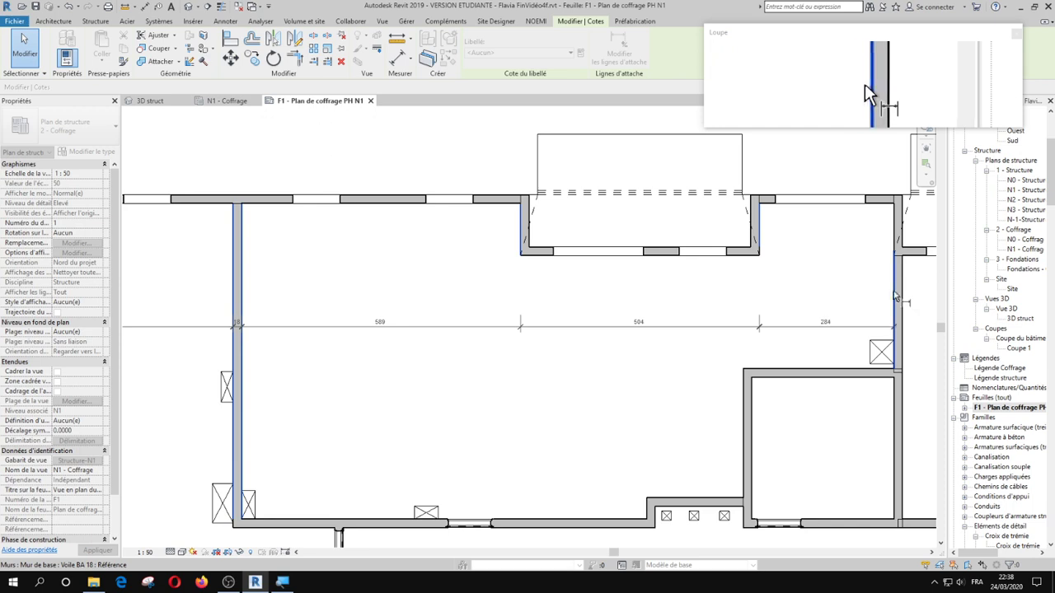
{"action": "middle_click_drag", "start_coordinate": [890, 288], "coordinate": [669, 298]}
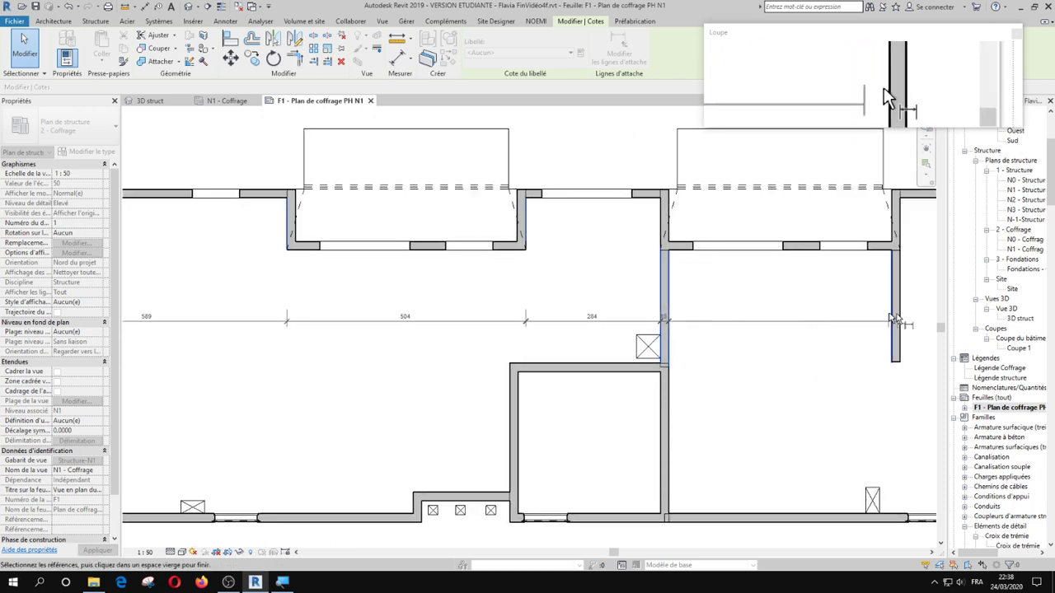
{"action": "left_click", "coordinate": [897, 318]}
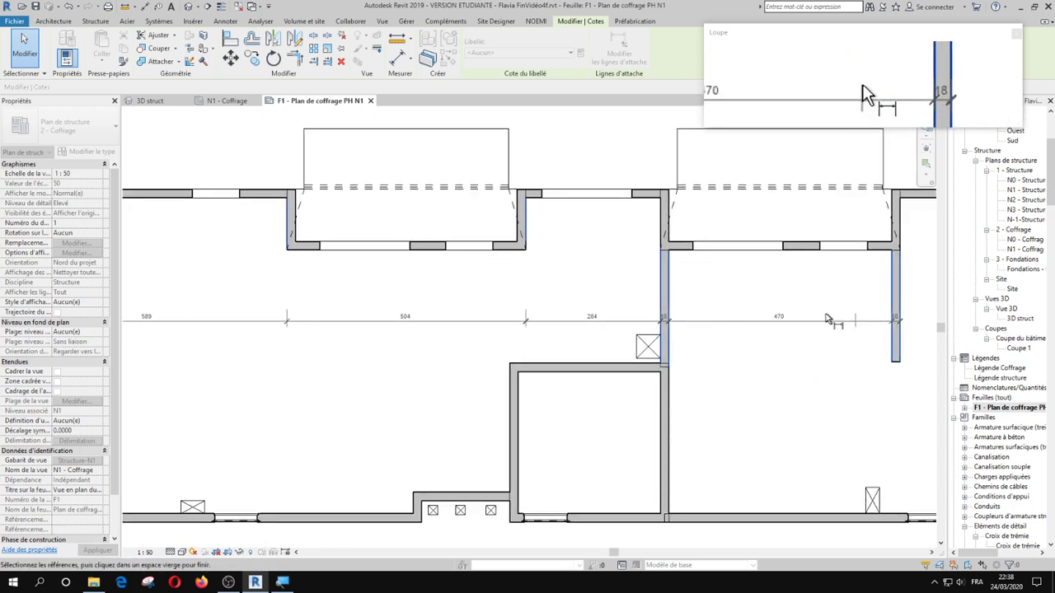
{"action": "middle_click_drag", "start_coordinate": [829, 313], "coordinate": [527, 313]}
{"action": "left_click", "coordinate": [764, 313]}
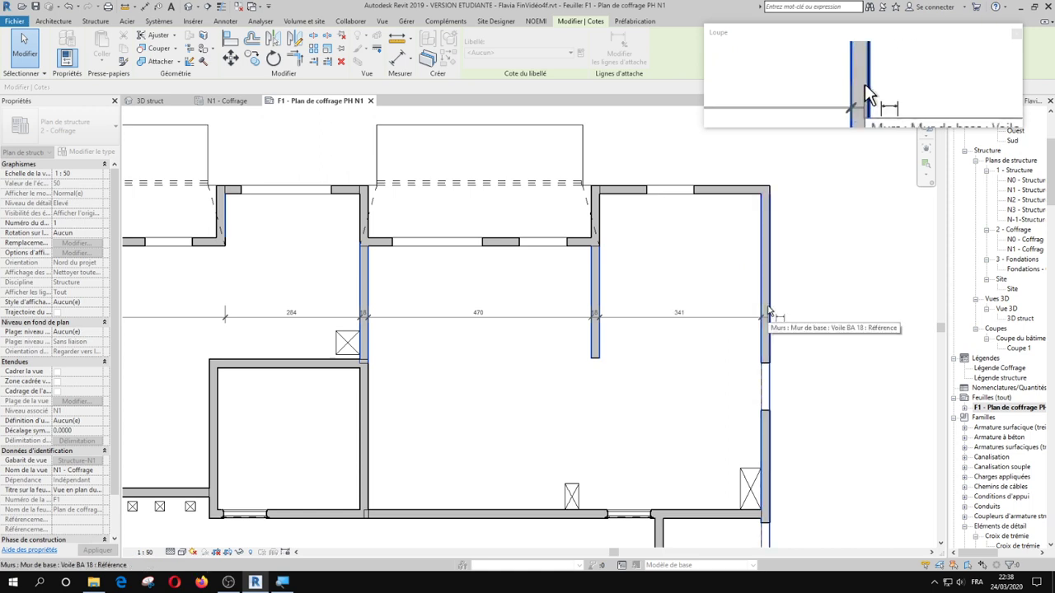
{"action": "left_click", "coordinate": [815, 318]}
{"action": "key", "text": "Escape"}
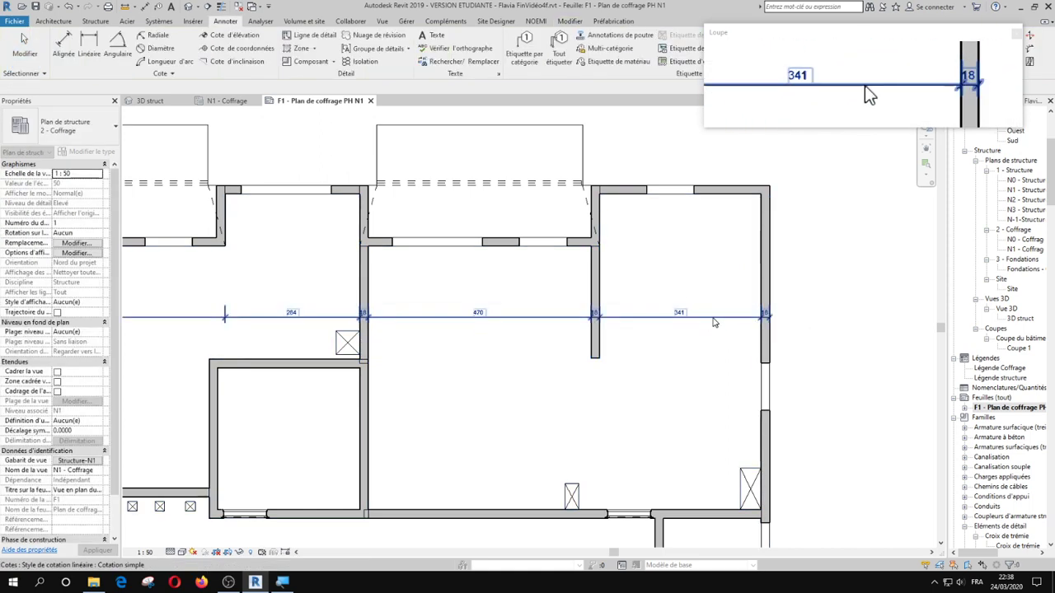
Move the interior wall dimension string slightly closer to the upper exterior wall.
{"action": "left_click", "coordinate": [714, 319]}
{"action": "mouse_move", "coordinate": [523, 317]}
{"action": "left_mouse_down"}
{"action": "mouse_move", "coordinate": [528, 297]}
{"action": "mouse_move", "coordinate": [528, 324]}
{"action": "left_mouse_up"}
{"action": "scroll", "coordinate": [528, 325], "scroll_direction": "down", "scroll_amount": 5}
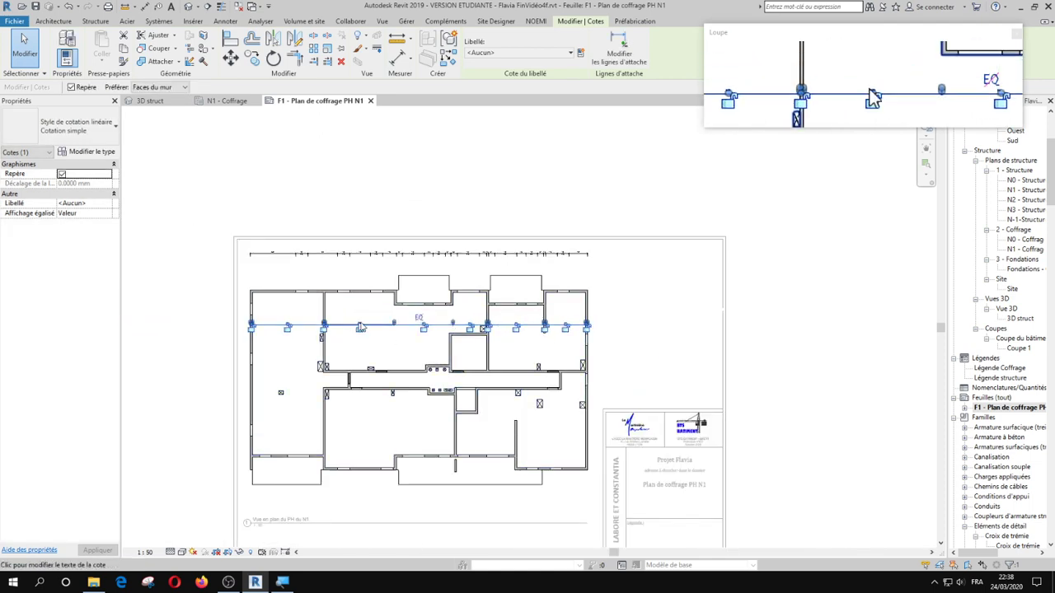
{"action": "left_click_drag", "start_coordinate": [370, 310], "coordinate": [372, 320]}
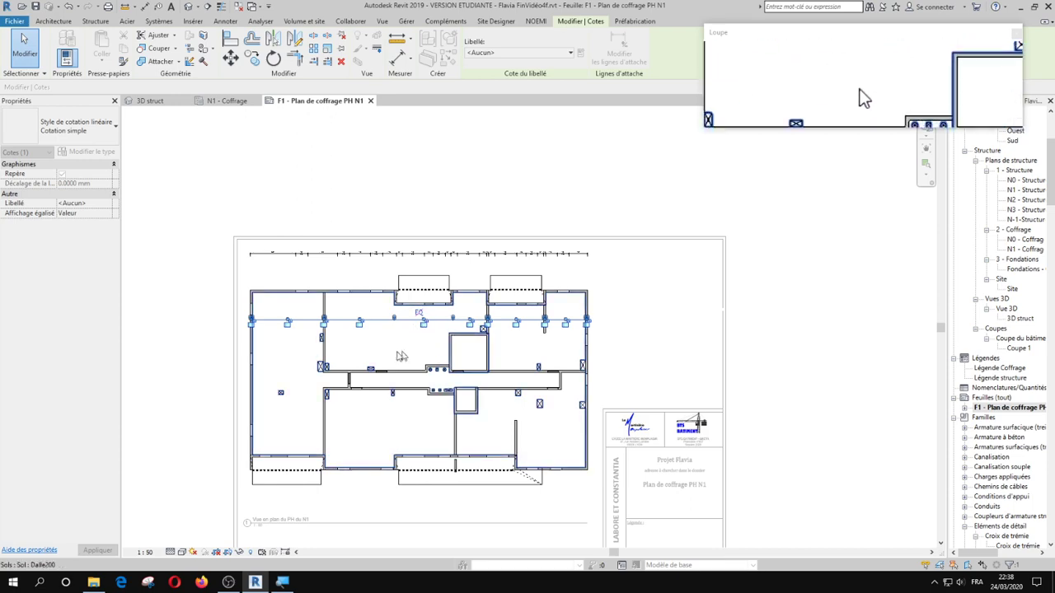
{"action": "key", "text": "Escape"}
{"action": "left_click", "coordinate": [358, 258]}
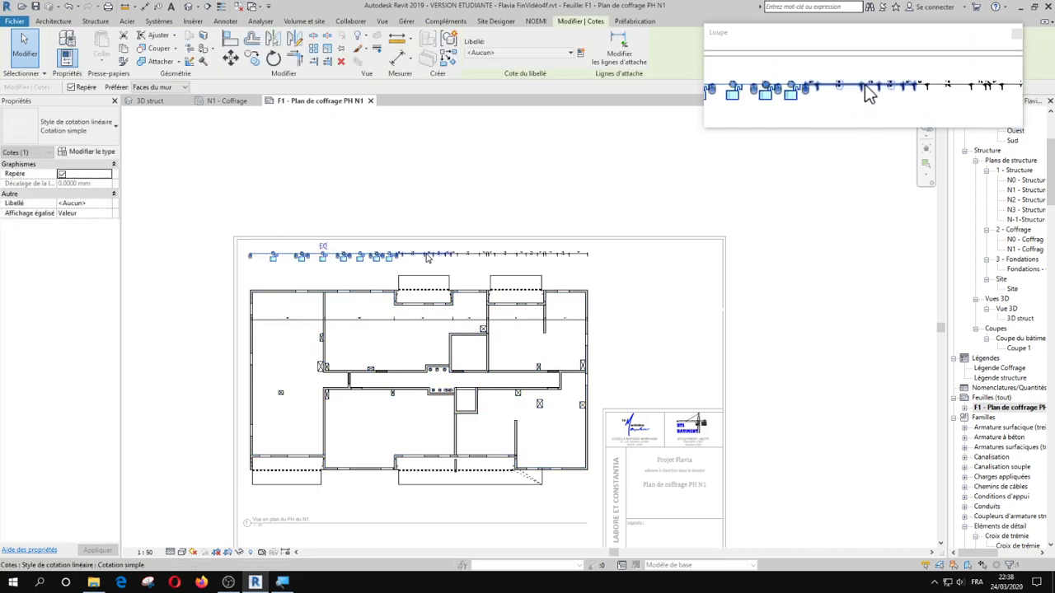
{"action": "left_click", "coordinate": [517, 260]}
{"action": "left_click", "coordinate": [557, 260]}
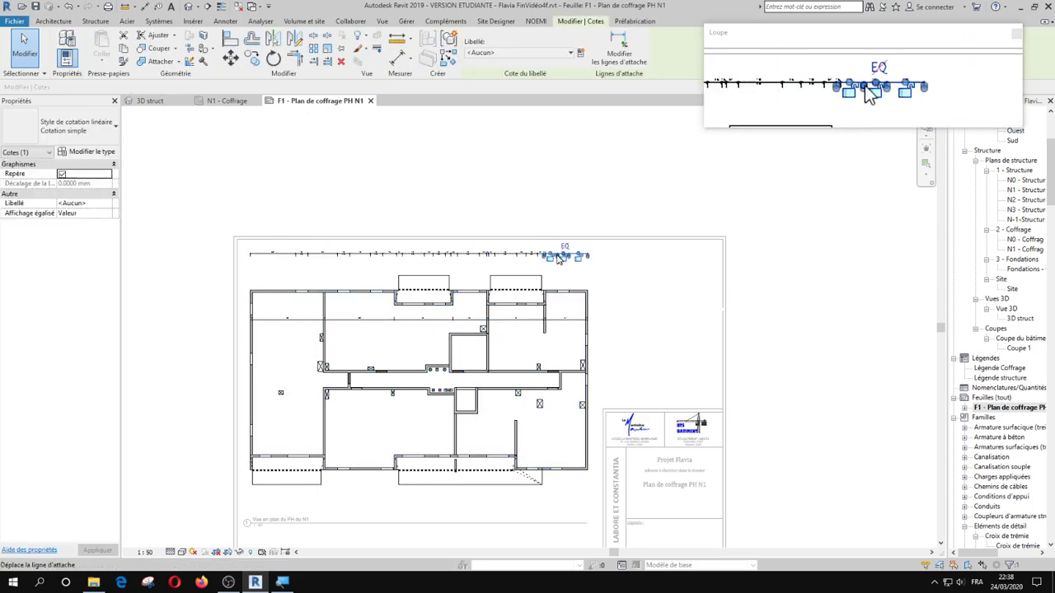
{"action": "left_click", "coordinate": [614, 280]}
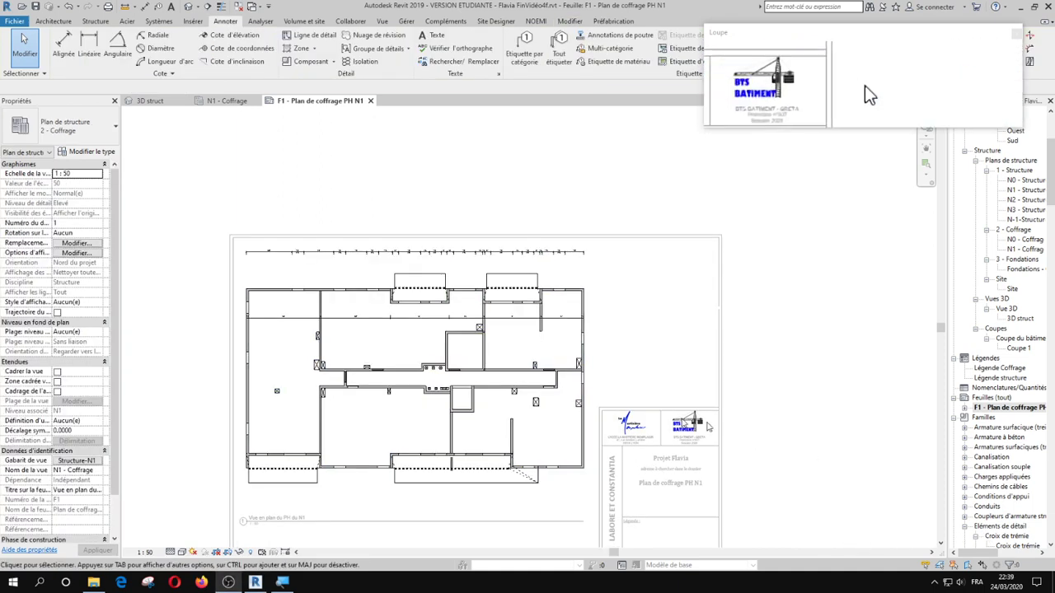
Dimension the two upper balconies' side edges between the left and right exterior walls with individual references (Références individuelles), placing the string below the outer one.
{"action": "scroll", "coordinate": [469, 326], "scroll_direction": "up", "scroll_amount": 2}
{"action": "scroll", "coordinate": [470, 326], "scroll_direction": "up", "scroll_amount": 1}
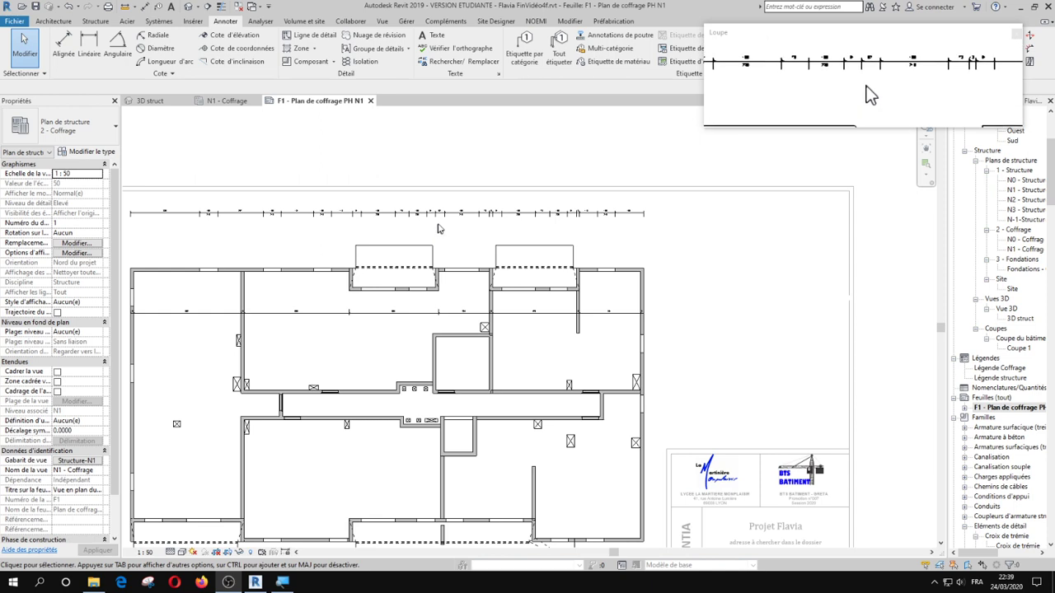
{"action": "left_click", "coordinate": [63, 48]}
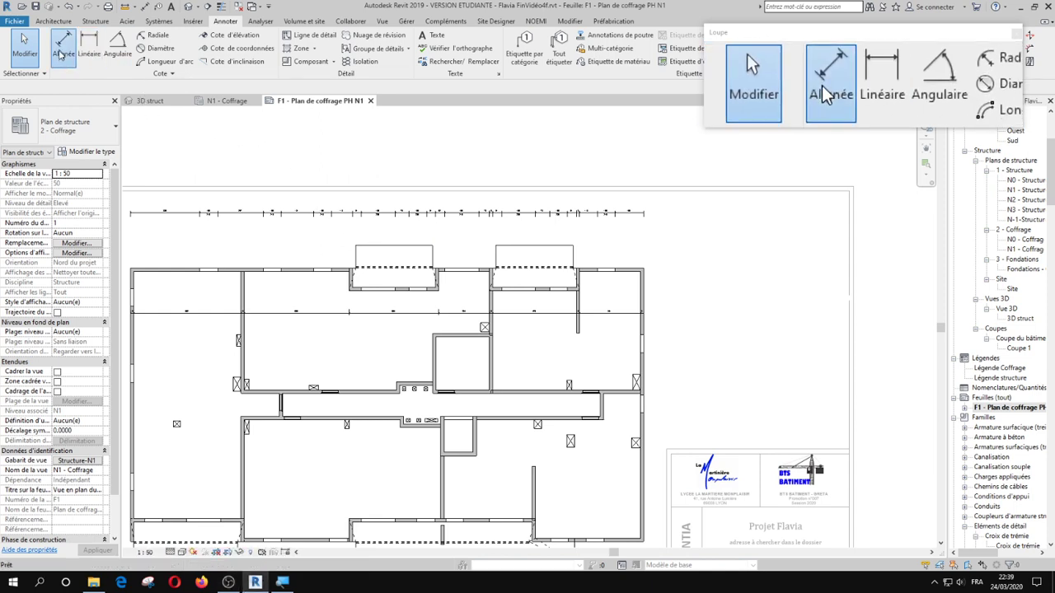
{"action": "left_click", "coordinate": [206, 88]}
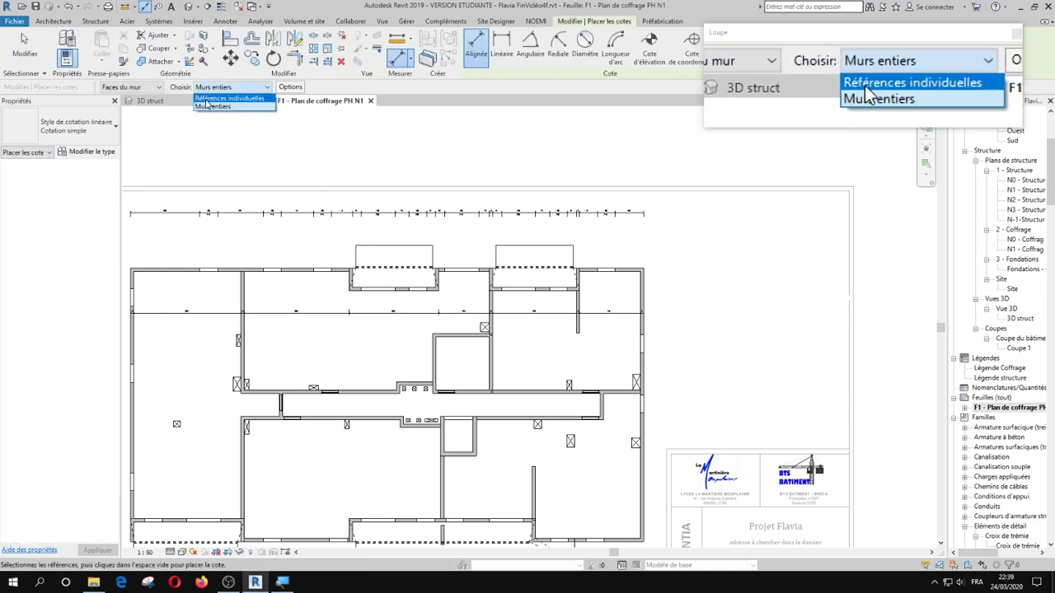
{"action": "left_click", "coordinate": [207, 98]}
{"action": "left_click", "coordinate": [129, 282]}
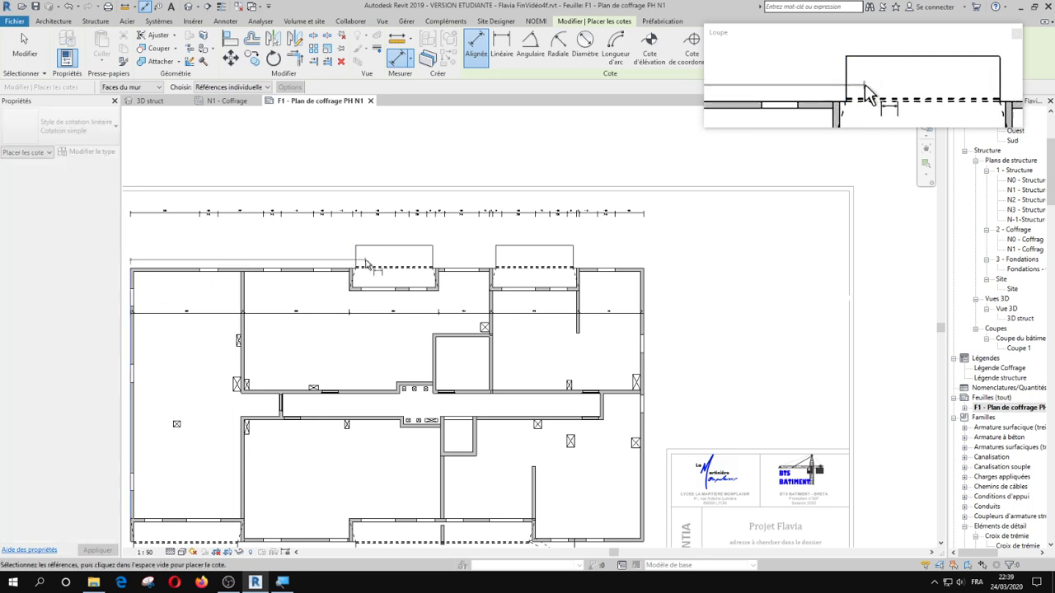
{"action": "left_click", "coordinate": [434, 264]}
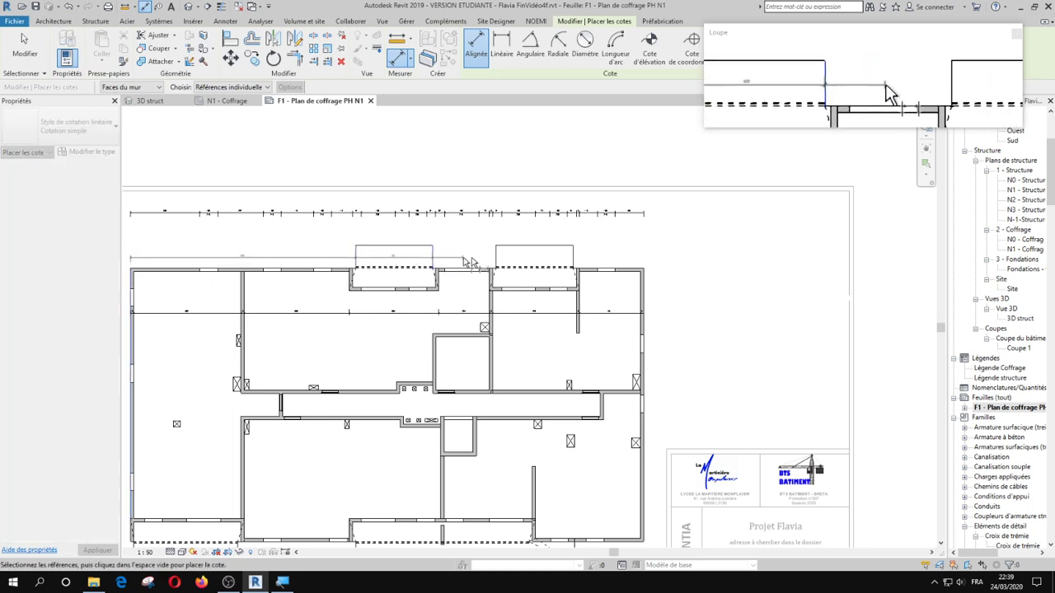
{"action": "left_click", "coordinate": [495, 262]}
{"action": "left_click", "coordinate": [575, 262]}
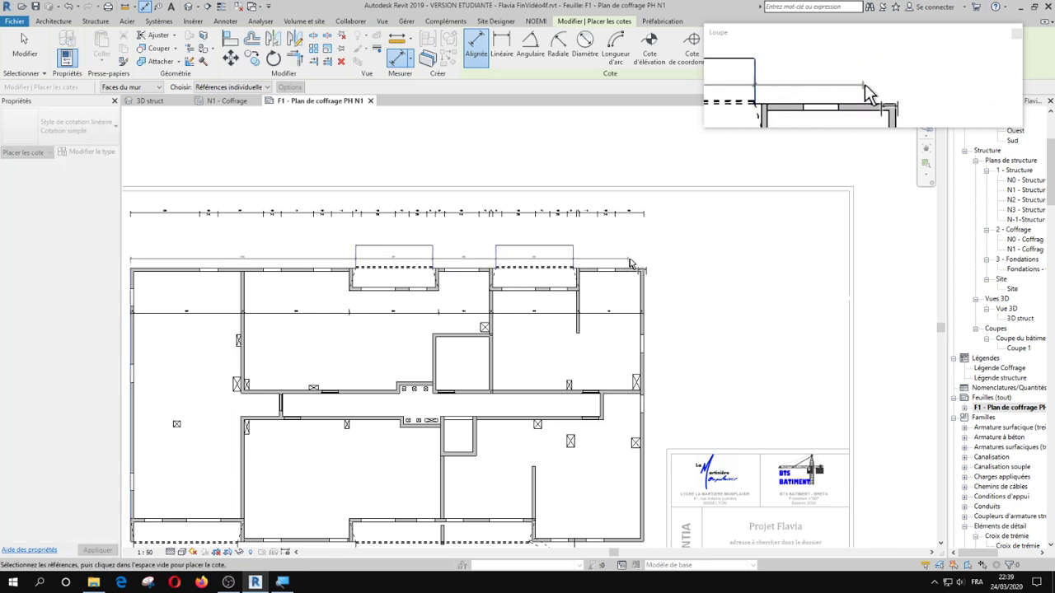
{"action": "left_click", "coordinate": [643, 286]}
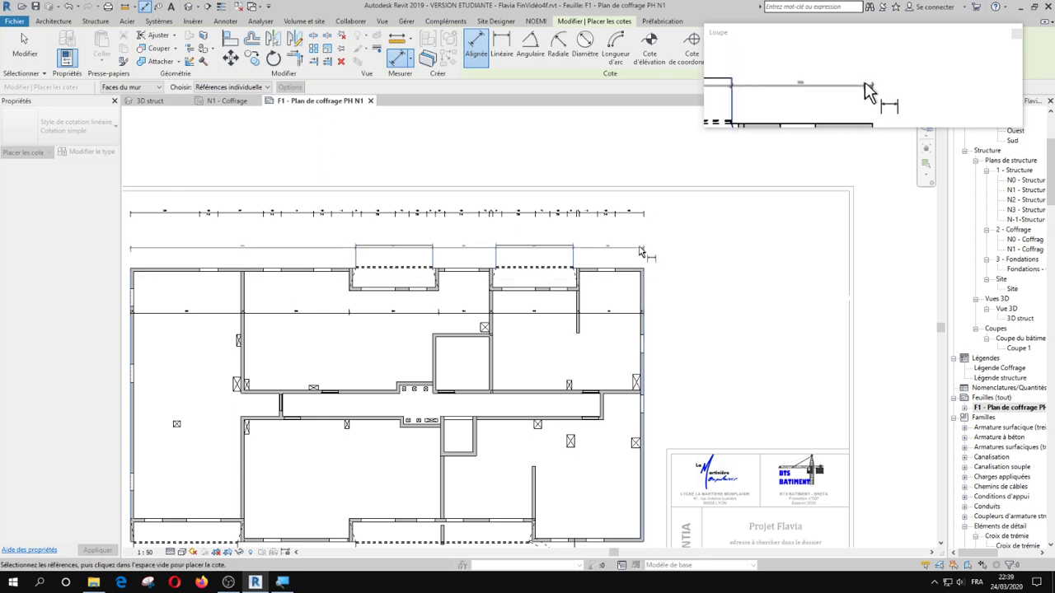
{"action": "left_click", "coordinate": [614, 232]}
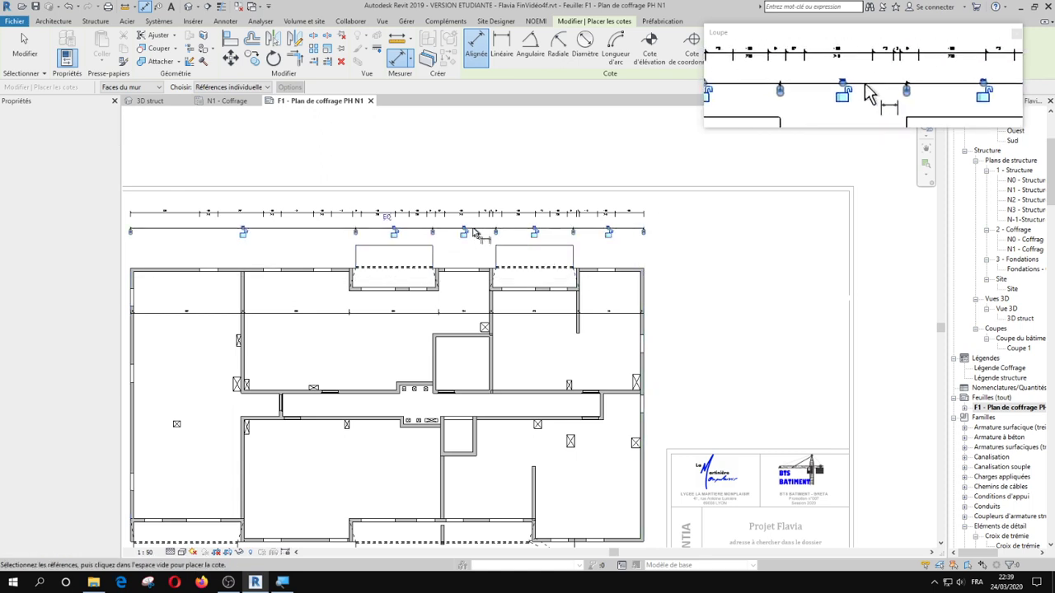
Try an aligned dimension of the left upper balcony's projection from the exterior wall, and delete it.
{"action": "scroll", "coordinate": [457, 235], "scroll_direction": "up", "scroll_amount": 2}
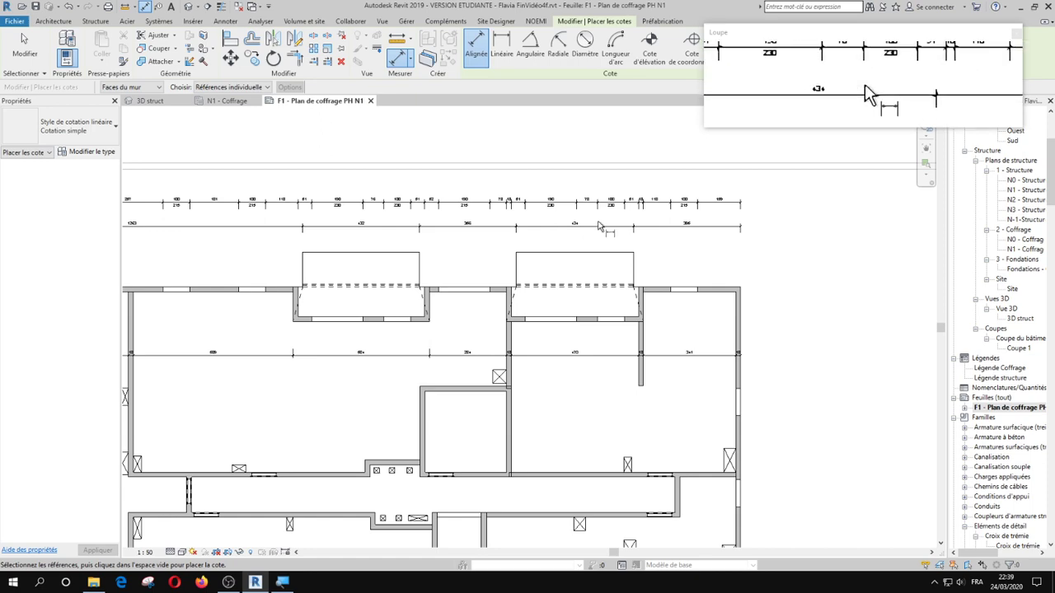
{"action": "scroll", "coordinate": [599, 227], "scroll_direction": "up", "scroll_amount": 1}
{"action": "scroll", "coordinate": [506, 274], "scroll_direction": "down", "scroll_amount": 3}
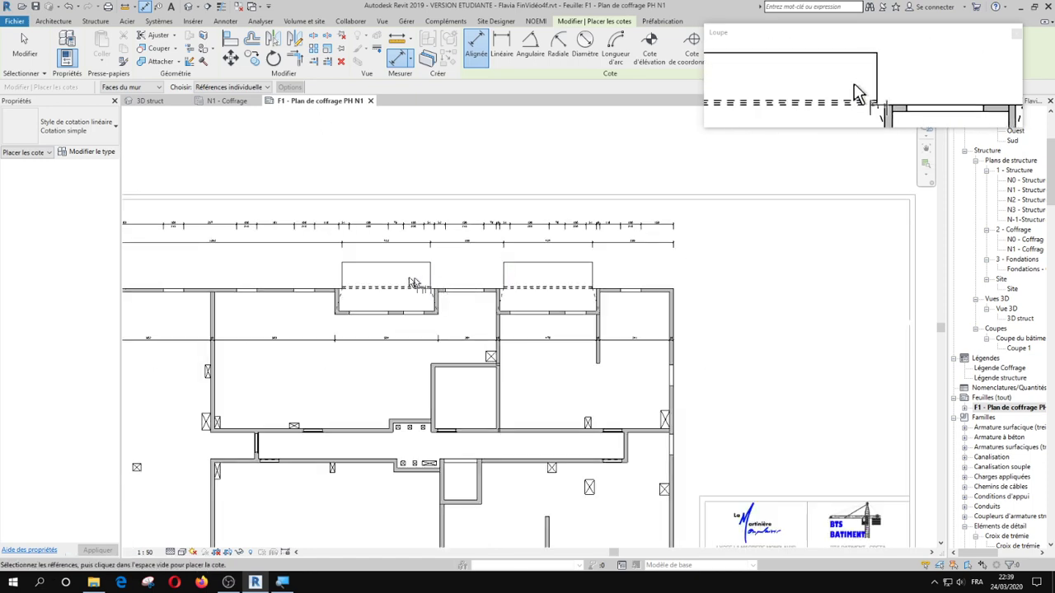
{"action": "middle_click_drag", "start_coordinate": [407, 283], "coordinate": [592, 286]}
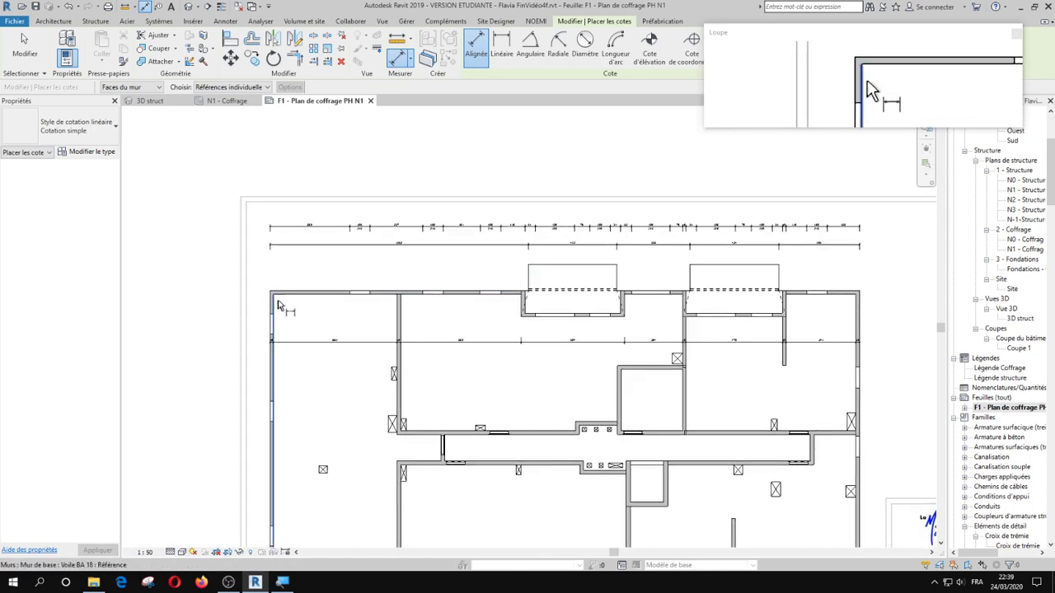
{"action": "left_click", "coordinate": [510, 293]}
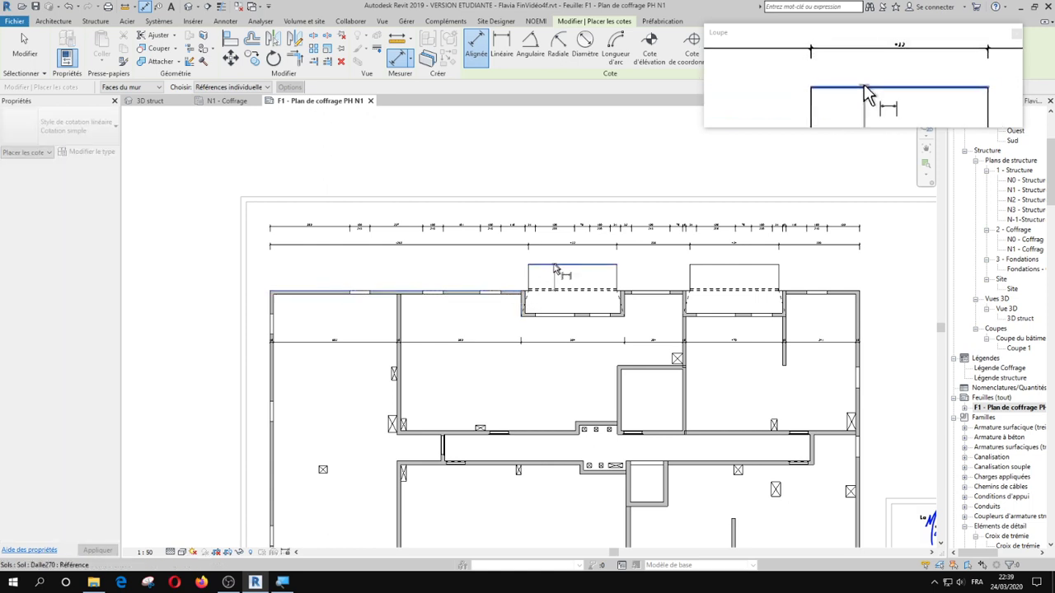
{"action": "left_click", "coordinate": [511, 276]}
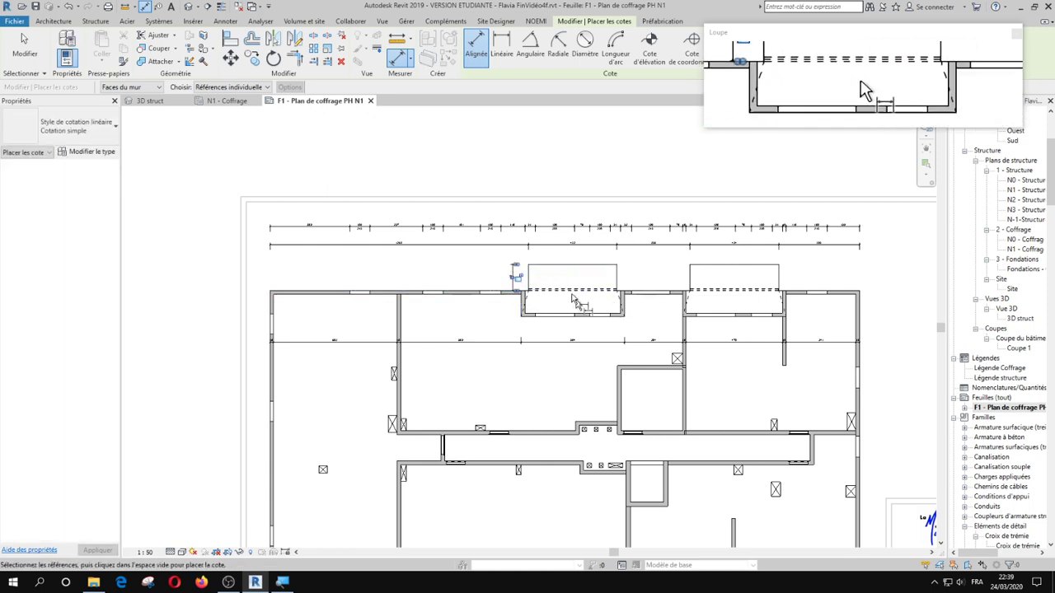
{"action": "key", "text": "Escape"}
{"action": "left_click", "coordinate": [512, 276]}
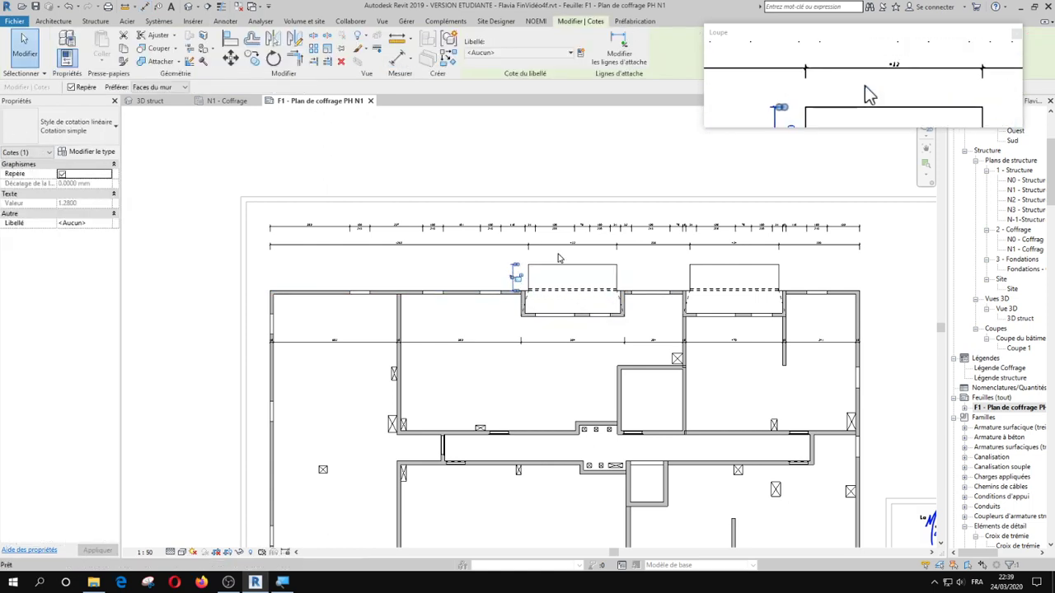
{"action": "key", "text": "Delete"}
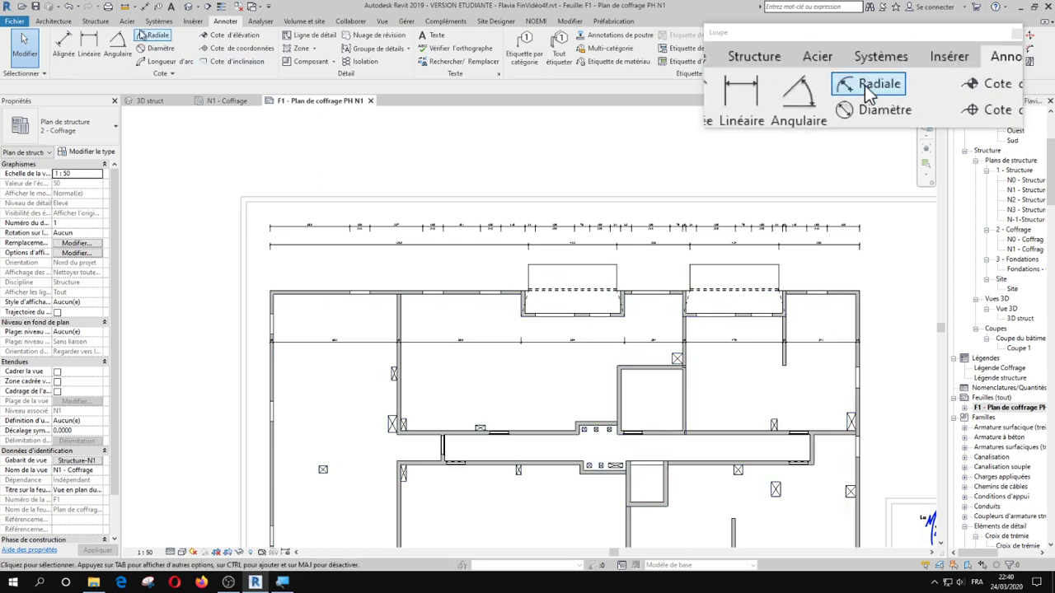
Dimension the right exterior wall outside the building using Murs entiers, with Ouvertures (Largeurs) enabled and Intersection des murs disabled.
{"action": "left_click", "coordinate": [64, 51]}
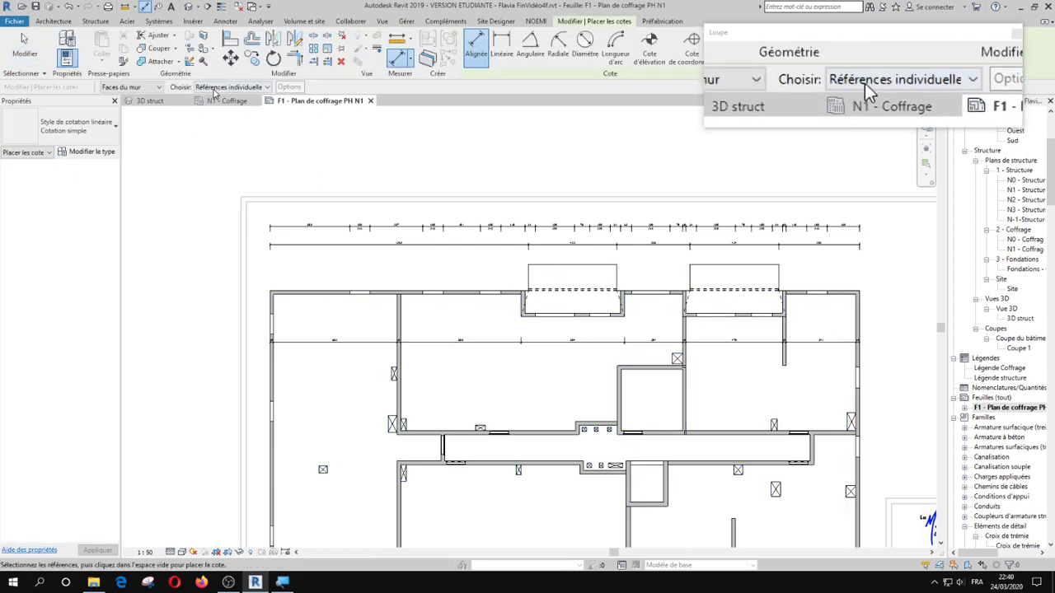
{"action": "left_click", "coordinate": [218, 87]}
{"action": "left_click", "coordinate": [213, 106]}
{"action": "left_click", "coordinate": [290, 86]}
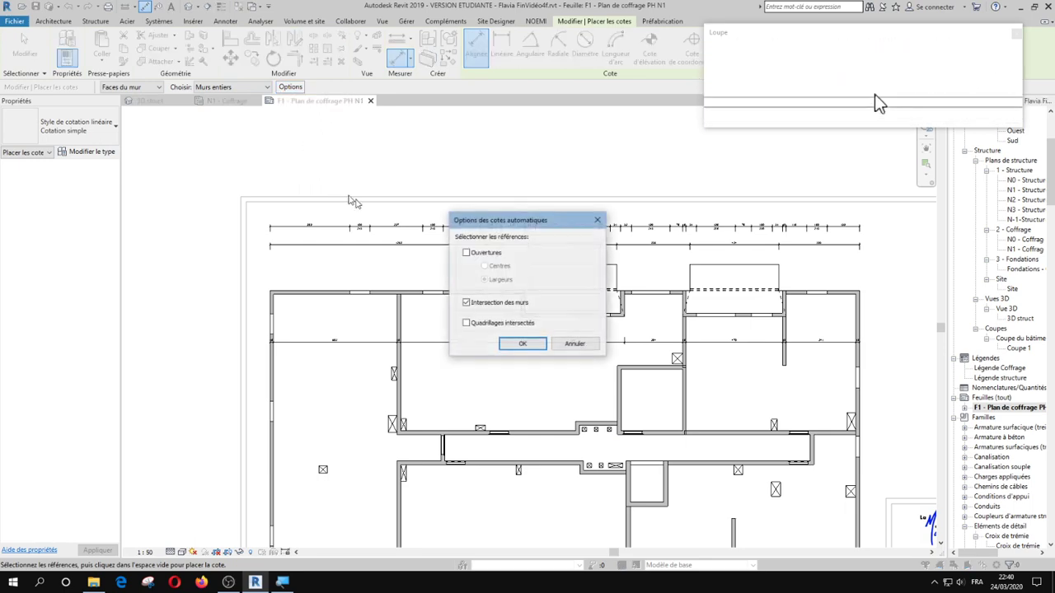
{"action": "left_click", "coordinate": [466, 252]}
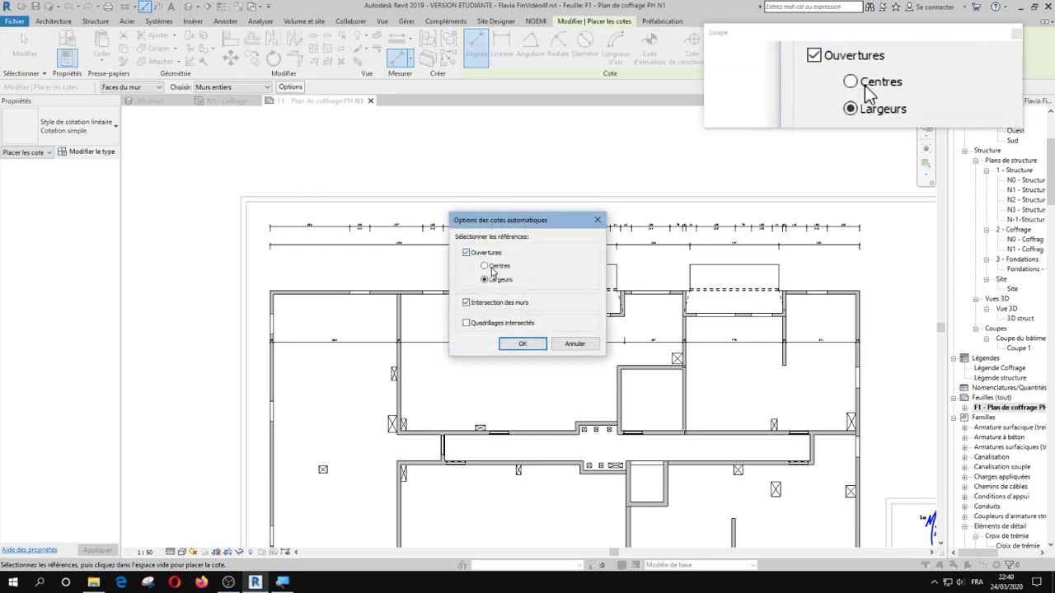
{"action": "left_click", "coordinate": [466, 303]}
{"action": "left_click", "coordinate": [518, 346]}
{"action": "middle_click_drag", "start_coordinate": [572, 346], "coordinate": [373, 276]}
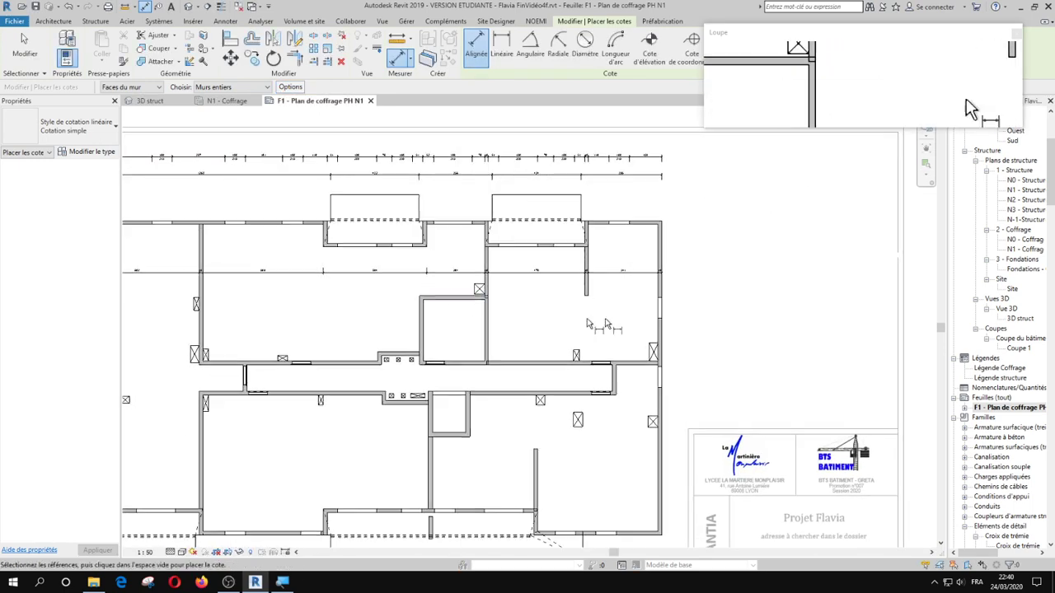
{"action": "left_click", "coordinate": [662, 300]}
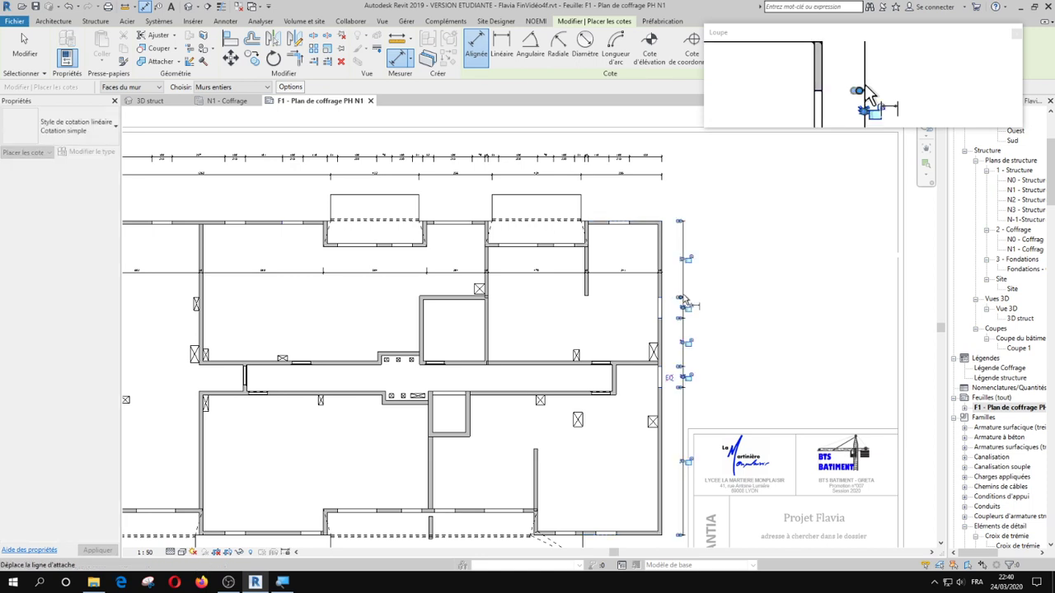
{"action": "left_click", "coordinate": [684, 303]}
{"action": "key", "text": "Escape"}
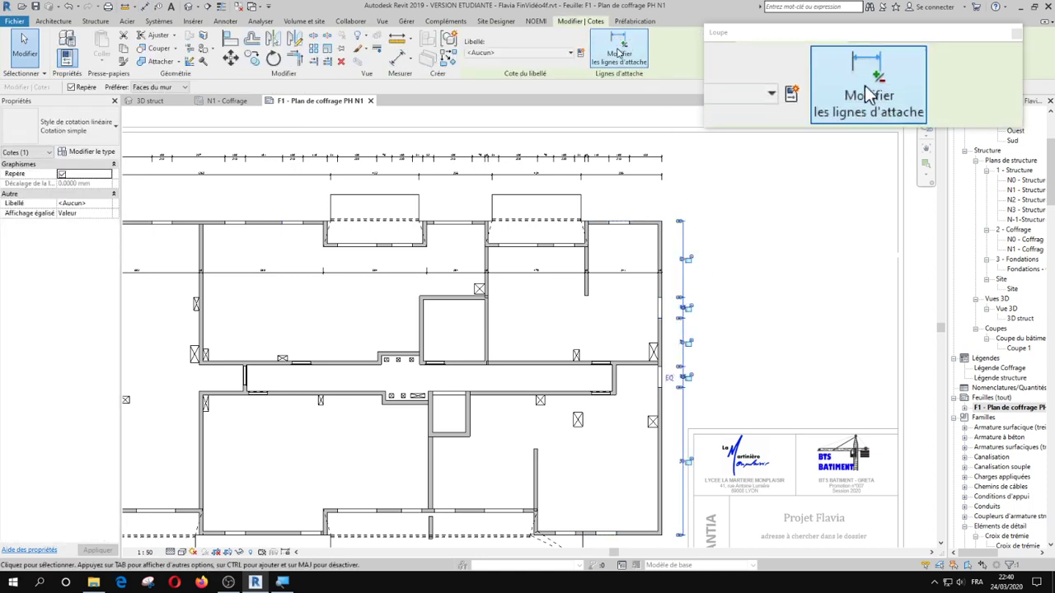
Add a witness line at the right upper balcony's outer edge to the right wall's dimension string.
{"action": "left_click", "coordinate": [619, 52]}
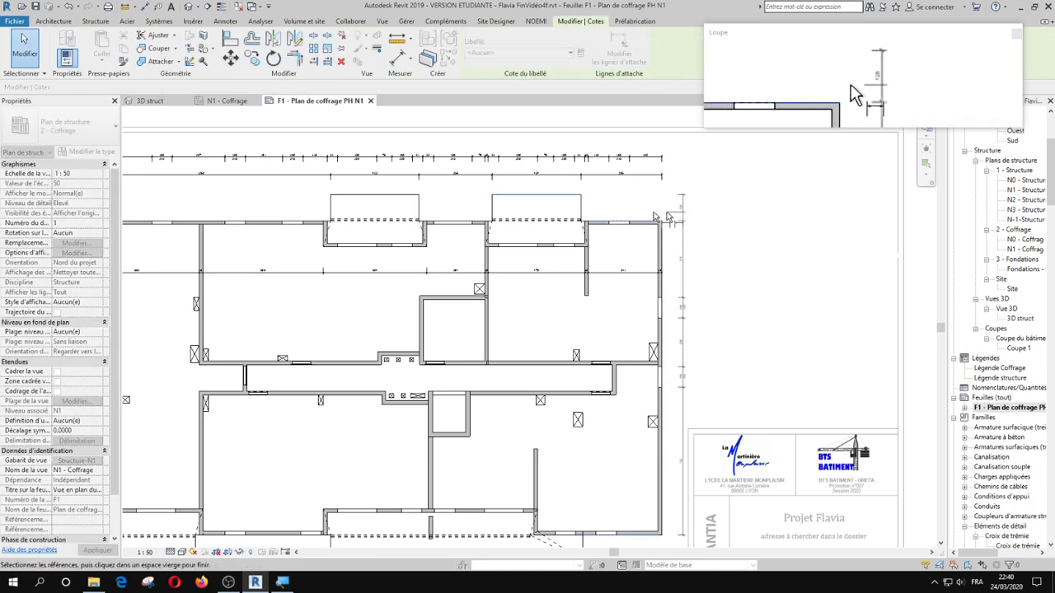
{"action": "key", "text": "Escape"}
{"action": "key", "text": "Escape"}
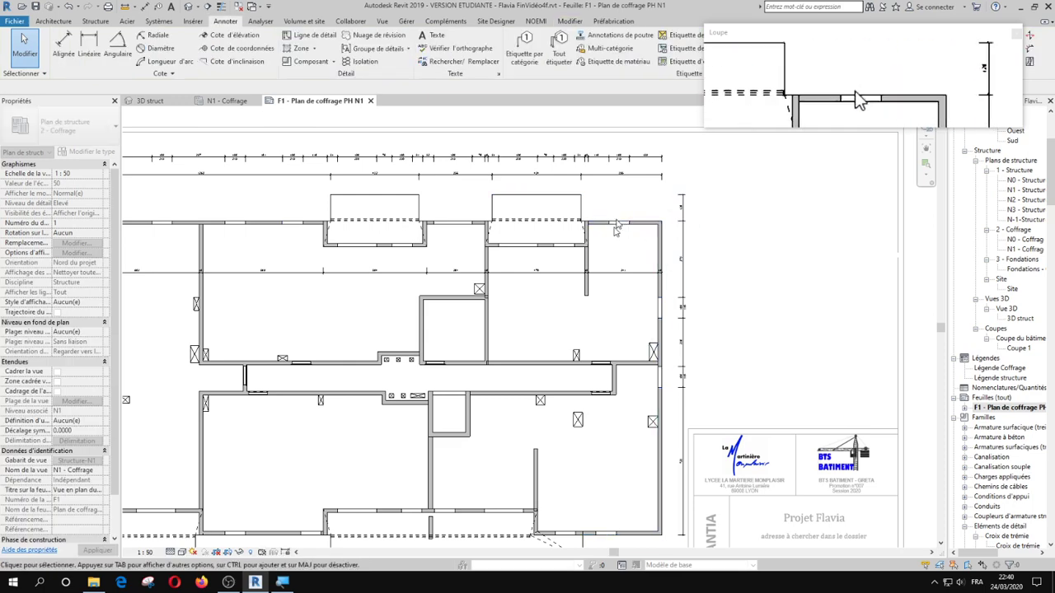
Add a witness line at the lower balcony's outer edge to the right exterior wall's dimension string.
{"action": "middle_click_drag", "start_coordinate": [654, 281], "coordinate": [659, 154]}
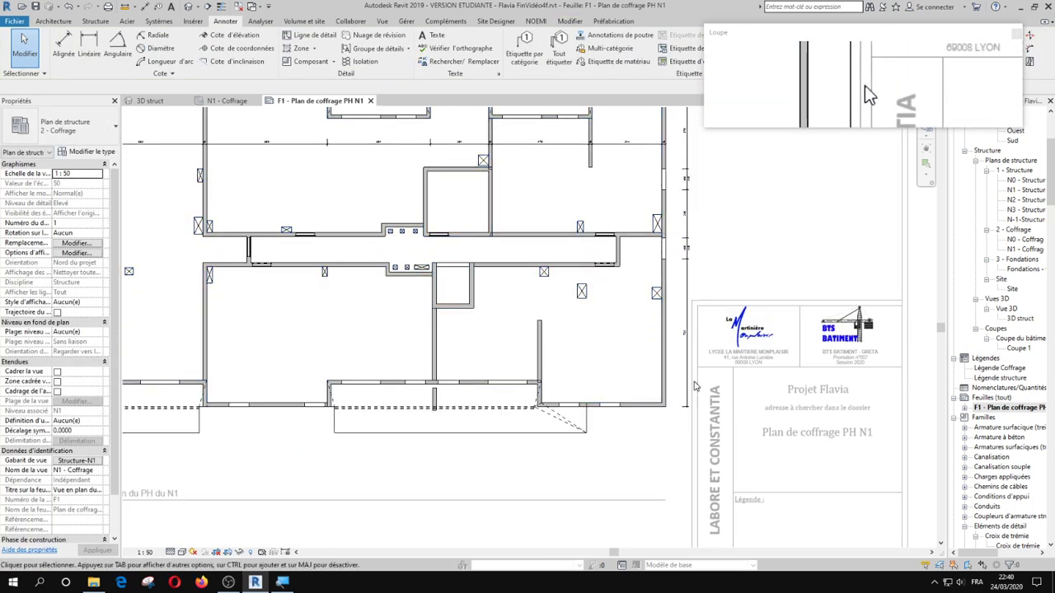
{"action": "left_click", "coordinate": [686, 386]}
{"action": "left_click", "coordinate": [619, 52]}
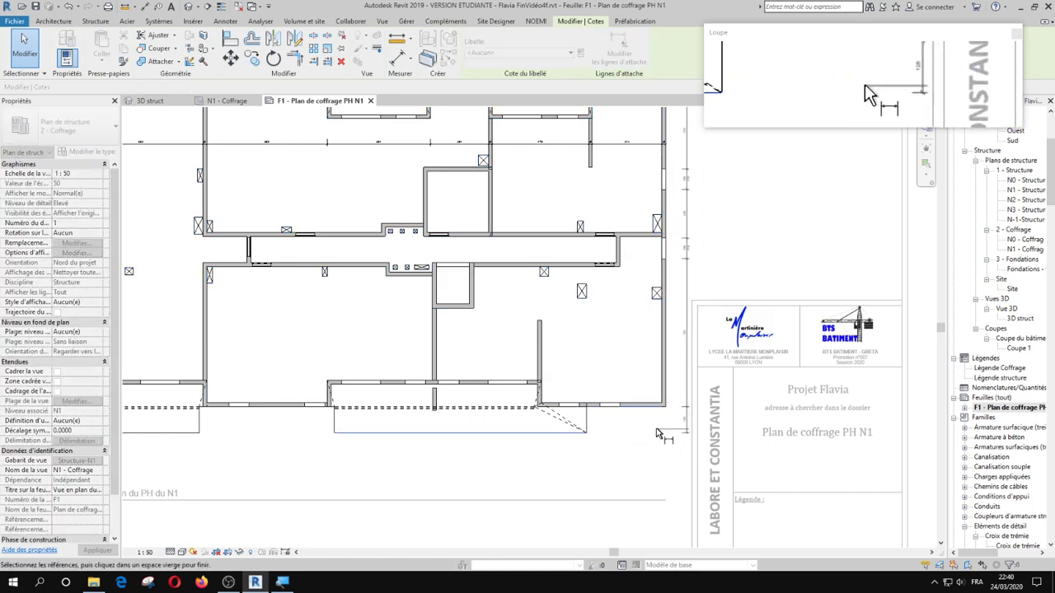
{"action": "key", "text": "Escape"}
{"action": "key", "text": "Escape"}
{"action": "scroll", "coordinate": [622, 400], "scroll_direction": "down", "scroll_amount": 1}
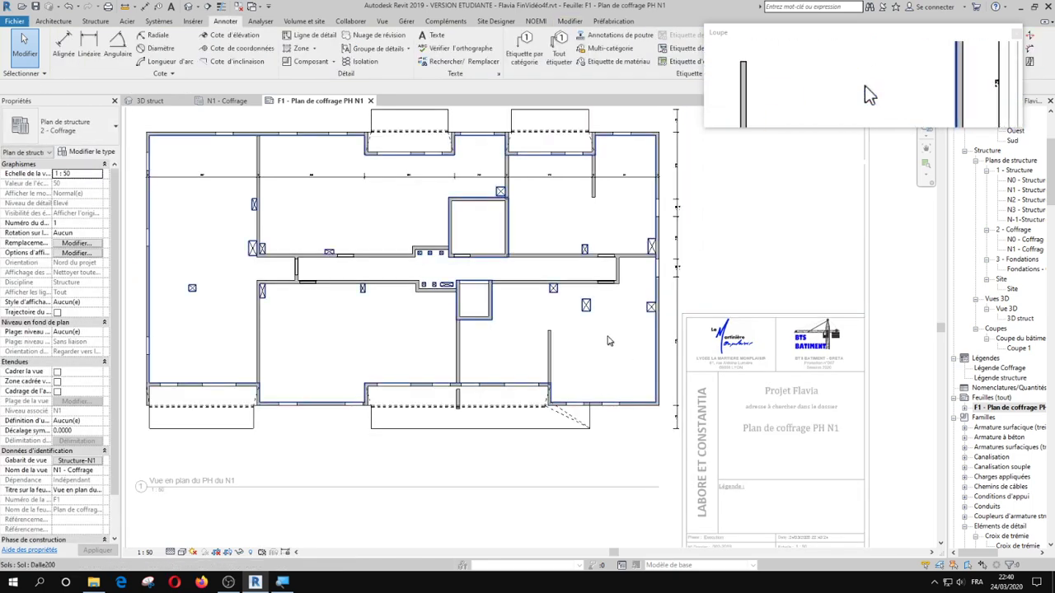
{"action": "middle_click_drag", "start_coordinate": [608, 337], "coordinate": [610, 424]}
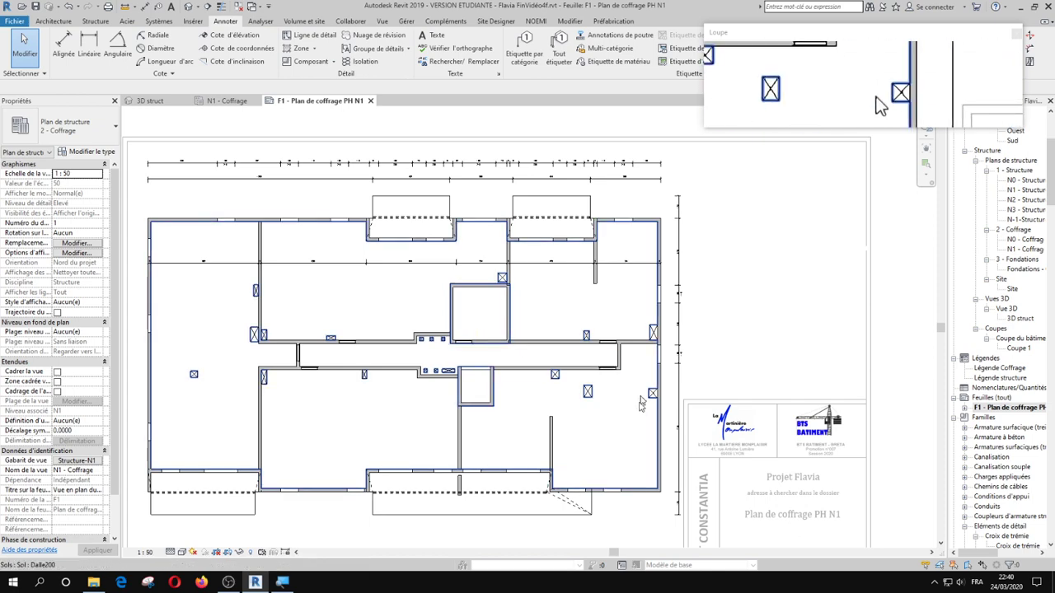
Dimension the slab opening's width and horizontal position between the small shaft's wall and the right exterior wall, using individual references (Références individuelles).
{"action": "scroll", "coordinate": [598, 413], "scroll_direction": "up", "scroll_amount": 4}
{"action": "middle_click_drag", "start_coordinate": [565, 407], "coordinate": [557, 251]}
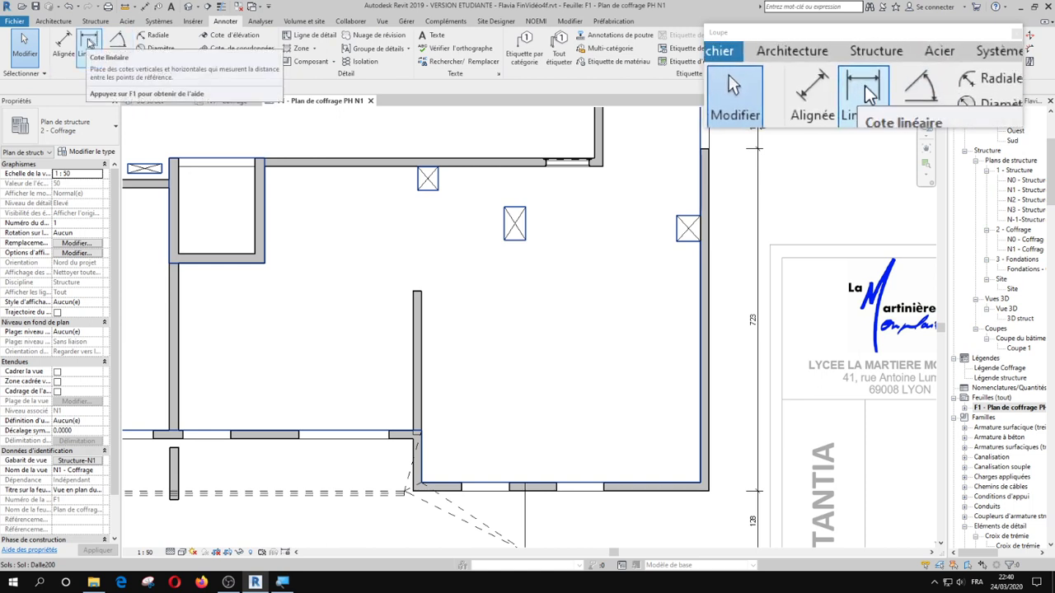
{"action": "left_click", "coordinate": [63, 41]}
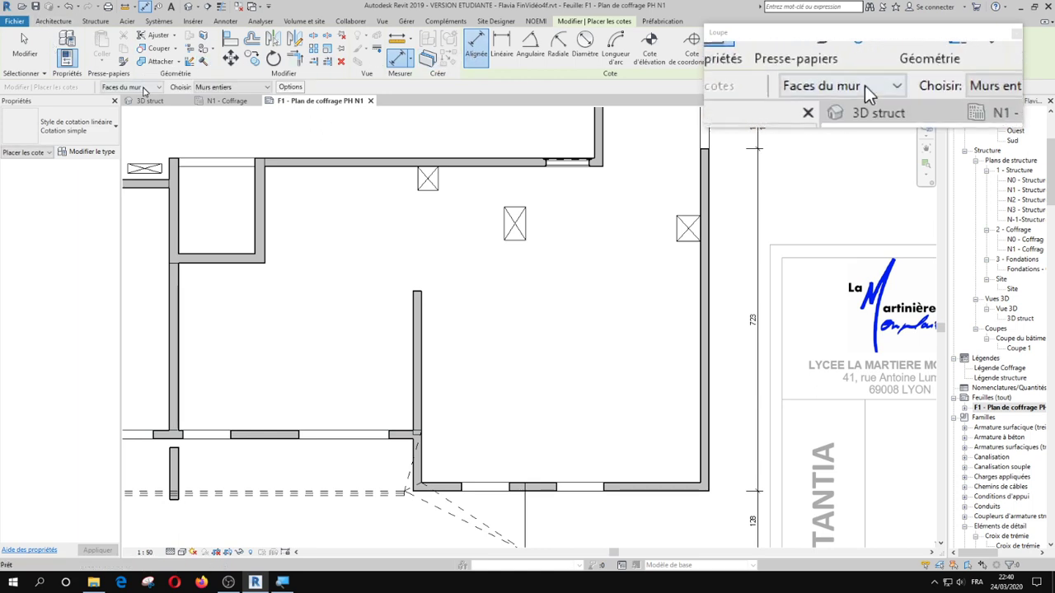
{"action": "left_click", "coordinate": [264, 87]}
{"action": "left_click", "coordinate": [221, 94]}
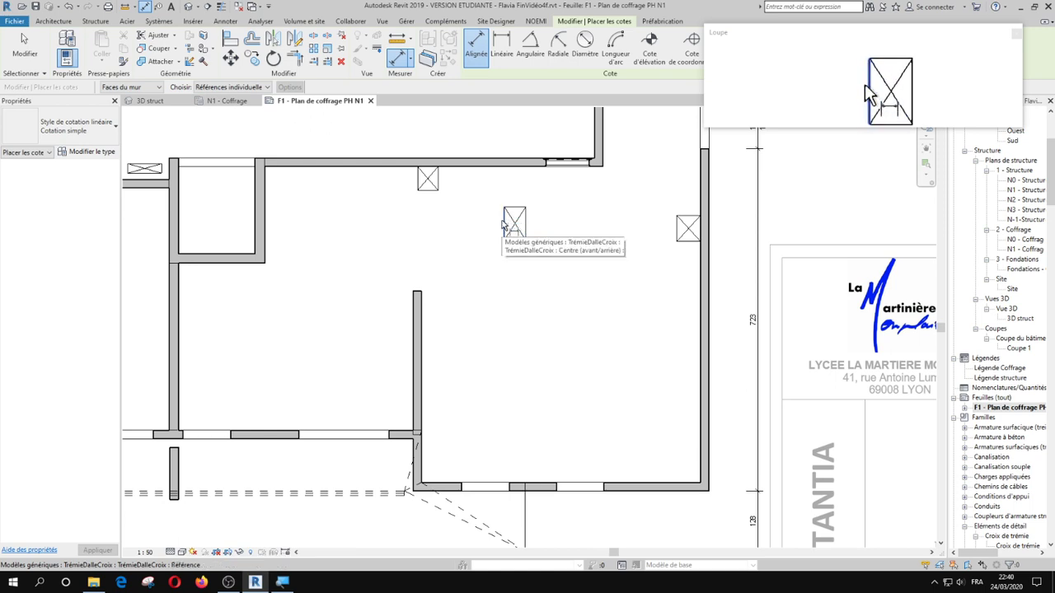
{"action": "left_click", "coordinate": [526, 227]}
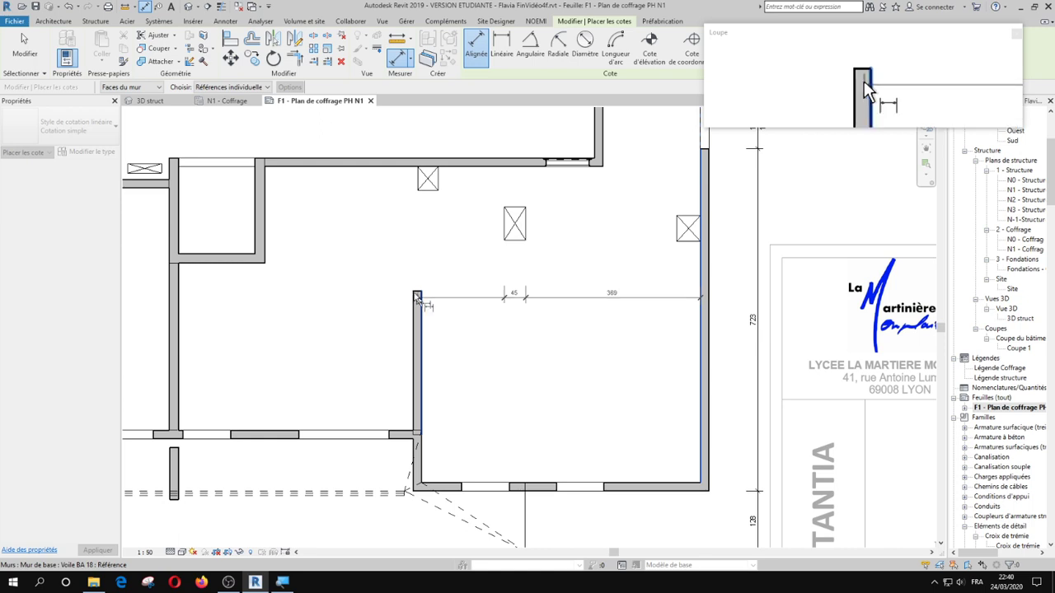
{"action": "left_click", "coordinate": [265, 261]}
{"action": "left_click", "coordinate": [307, 266]}
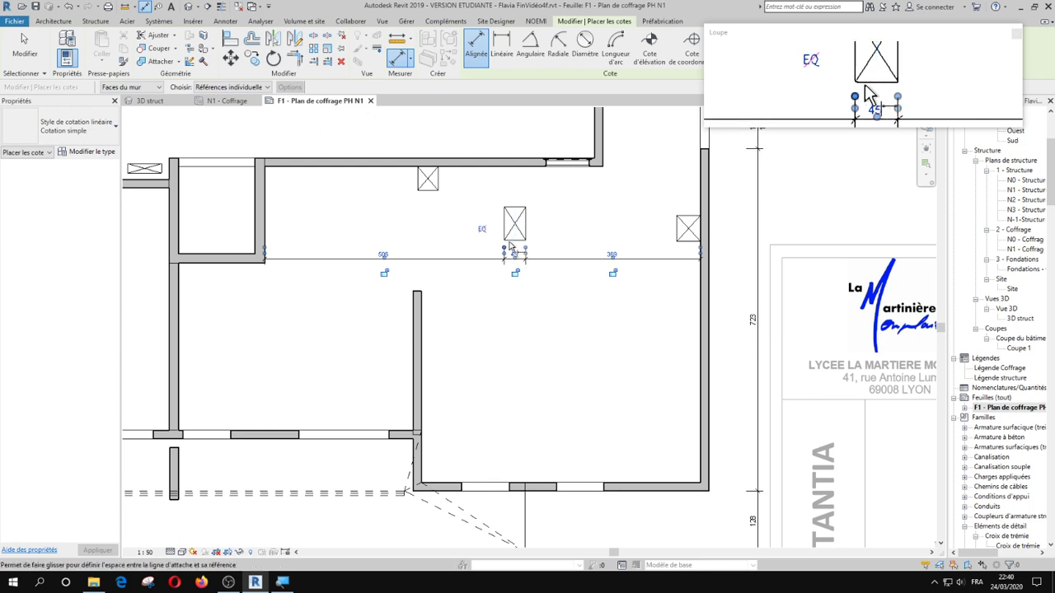
Dimension the same slab opening's length and vertical position between the corridor wall and the lower exterior wall, placing the string beside the opening.
{"action": "left_click", "coordinate": [539, 184]}
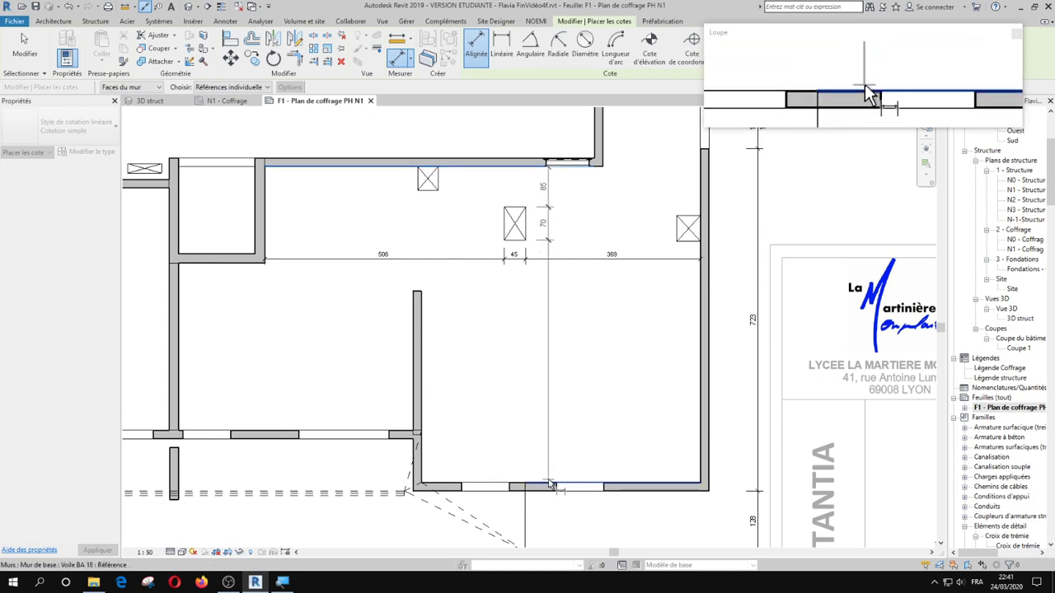
{"action": "left_click", "coordinate": [557, 328]}
{"action": "key", "text": "Escape"}
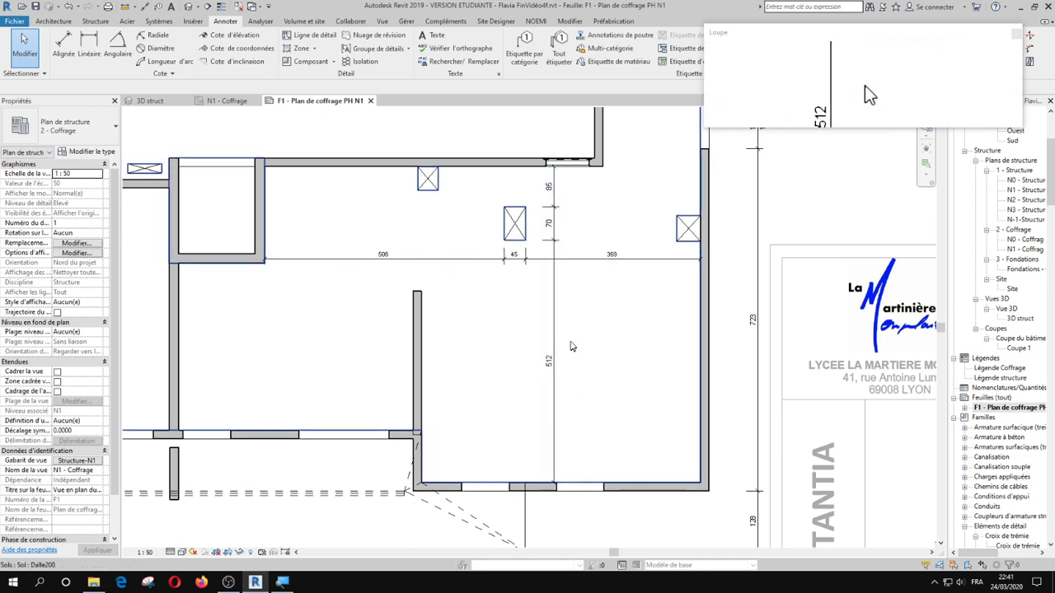
{"action": "scroll", "coordinate": [552, 235], "scroll_direction": "up", "scroll_amount": 3}
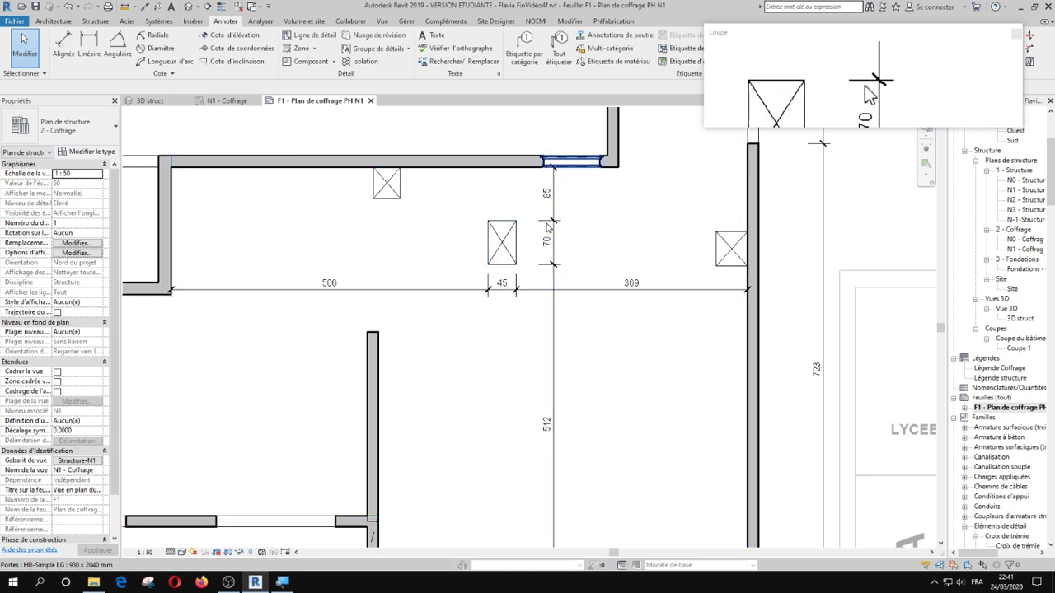
{"action": "scroll", "coordinate": [539, 289], "scroll_direction": "down", "scroll_amount": 1}
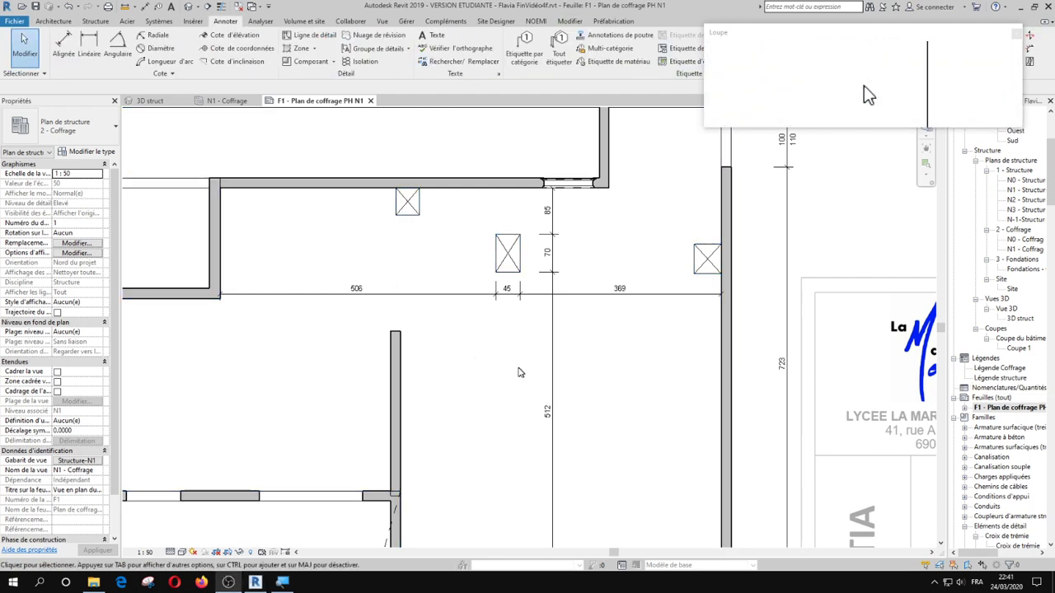
Align the three duct openings in the corridor's lower recess with the inner face of the recess wall.
{"action": "scroll", "coordinate": [515, 365], "scroll_direction": "down", "scroll_amount": 3}
{"action": "middle_click_drag", "start_coordinate": [396, 319], "coordinate": [605, 370]}
{"action": "scroll", "coordinate": [441, 288], "scroll_direction": "up", "scroll_amount": 3}
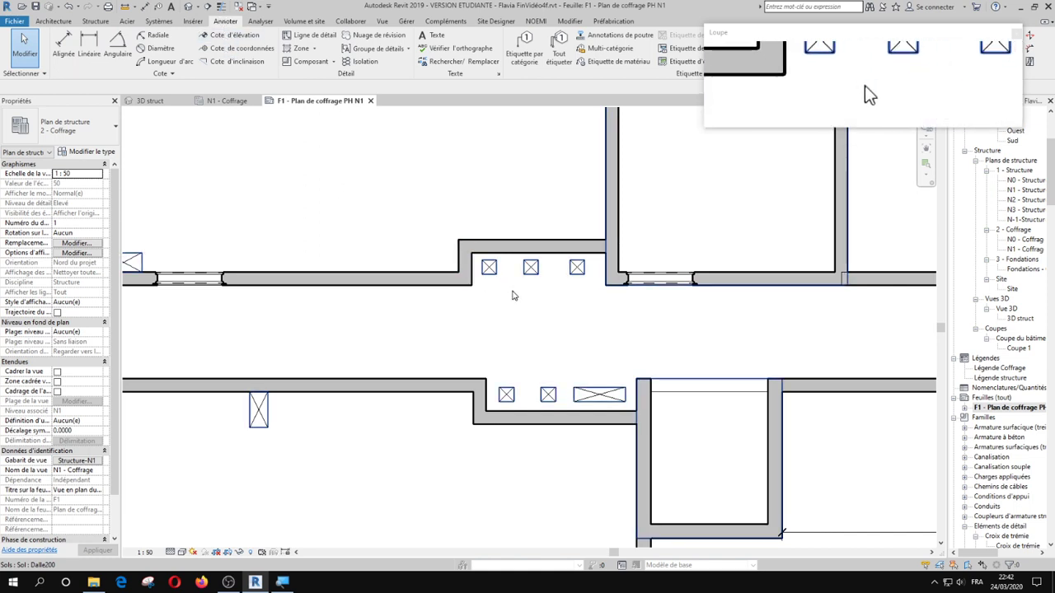
{"action": "left_click", "coordinate": [488, 266]}
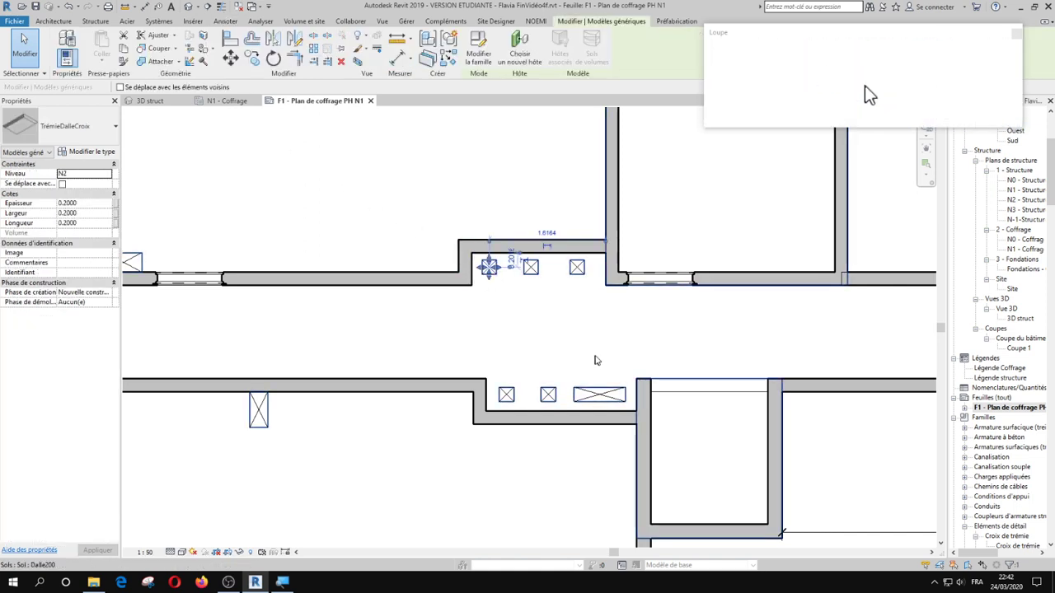
{"action": "left_click", "coordinate": [588, 411]}
{"action": "scroll", "coordinate": [587, 412], "scroll_direction": "up", "scroll_amount": 2}
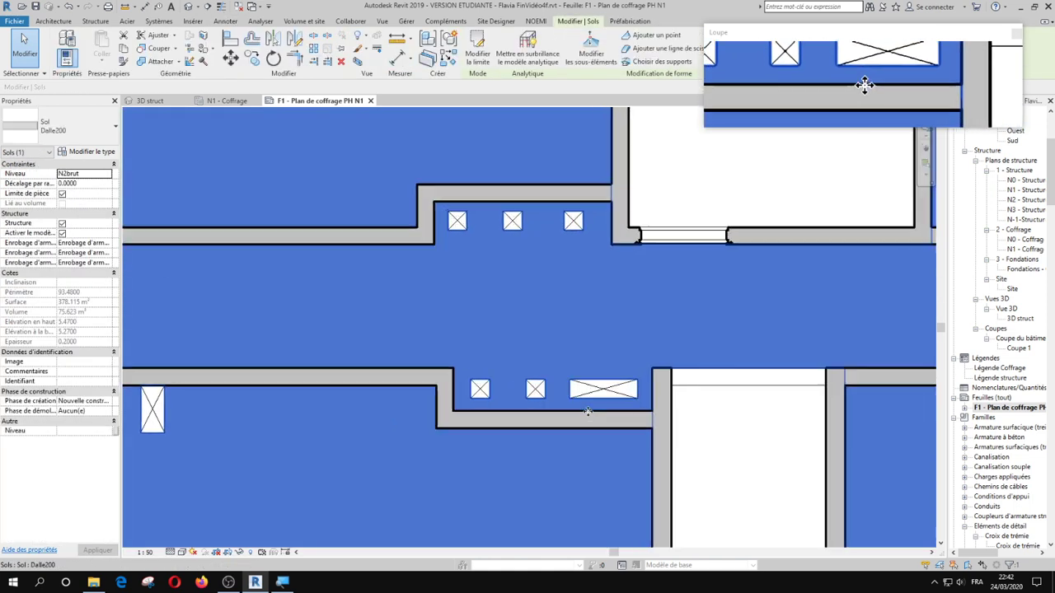
{"action": "scroll", "coordinate": [588, 412], "scroll_direction": "up", "scroll_amount": 2}
{"action": "key", "text": "Escape"}
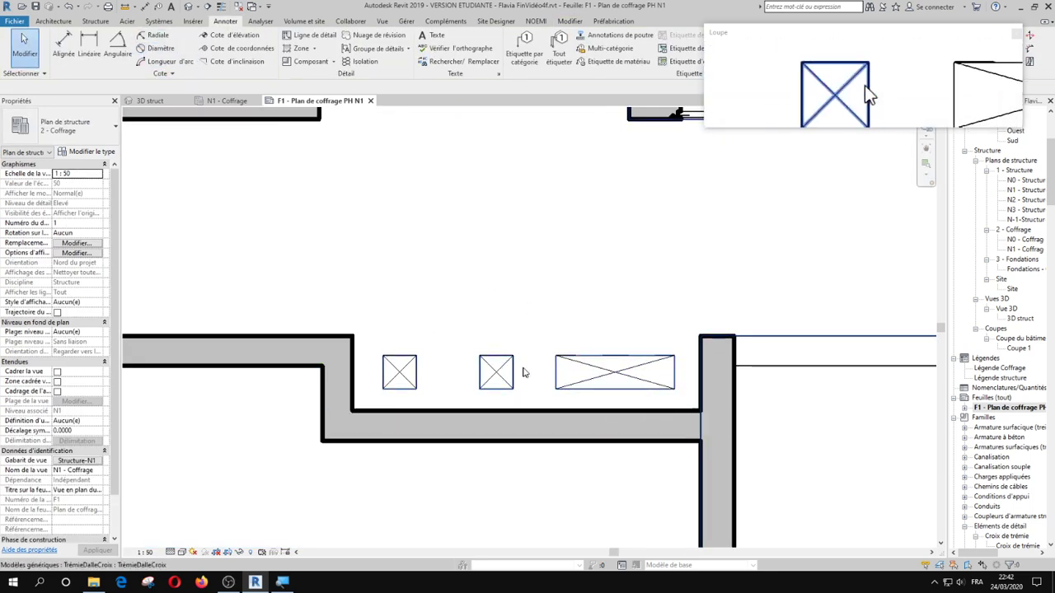
{"action": "left_click", "coordinate": [627, 358]}
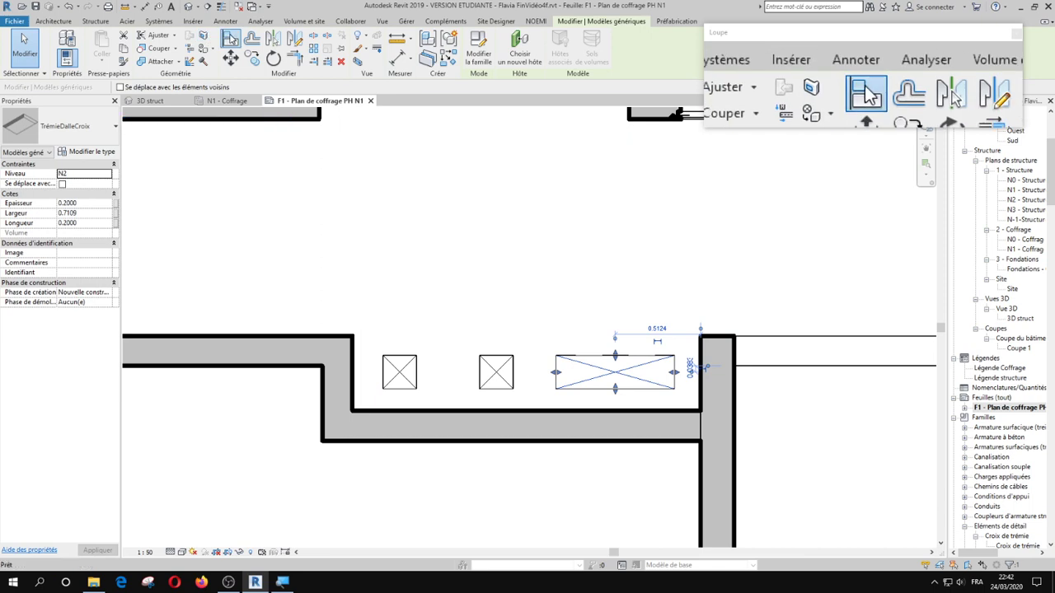
{"action": "key", "text": "Escape"}
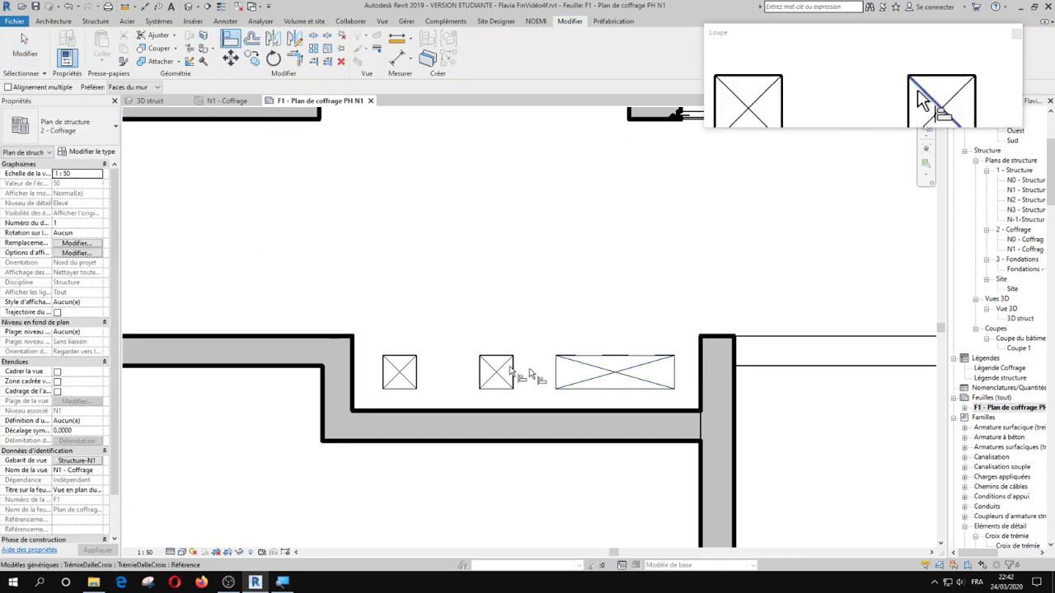
{"action": "left_click", "coordinate": [585, 398]}
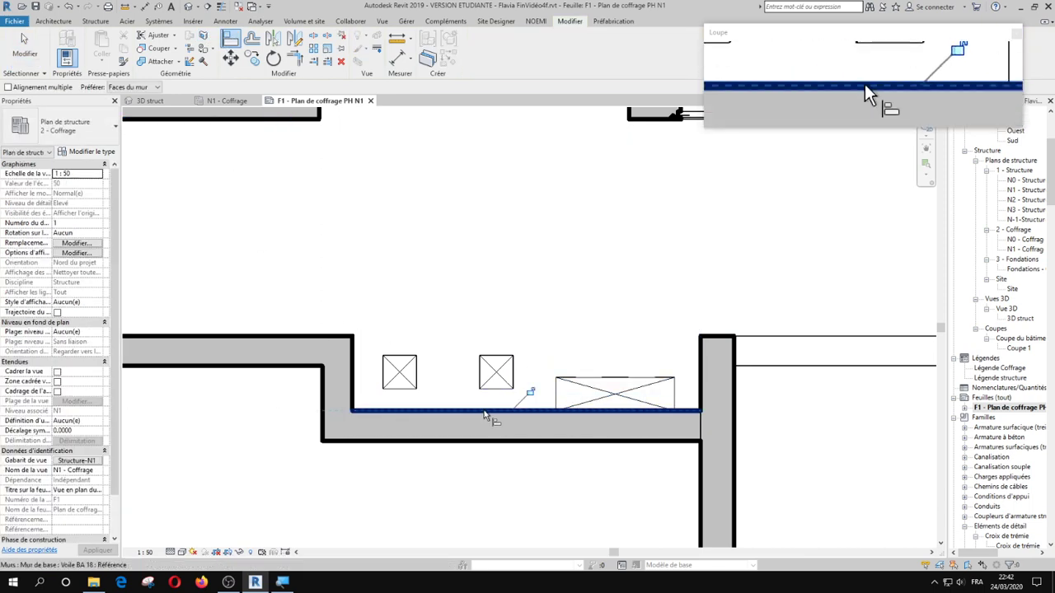
{"action": "left_click", "coordinate": [493, 390]}
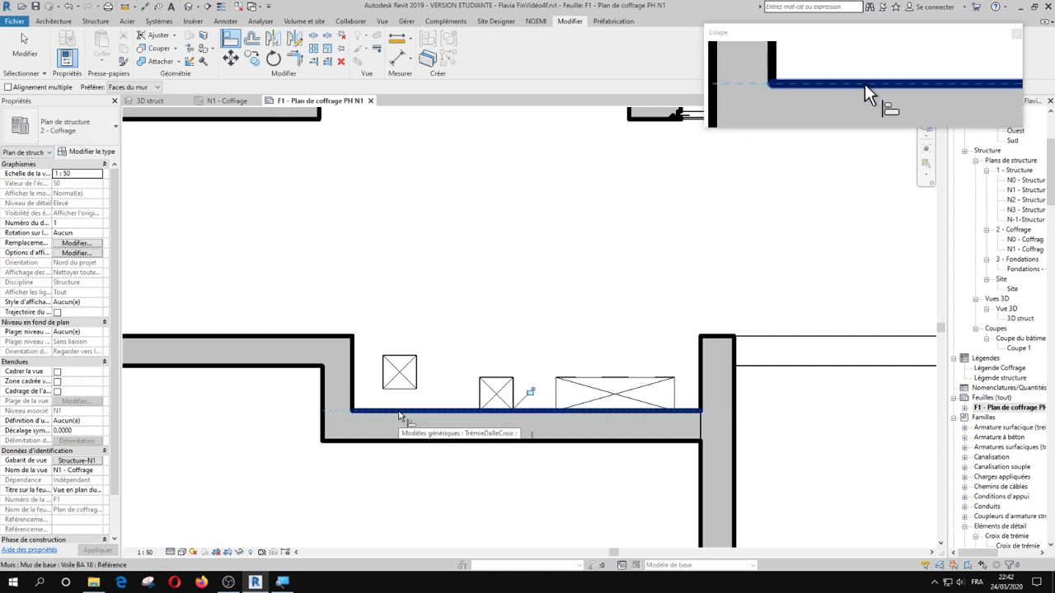
{"action": "left_click", "coordinate": [400, 411]}
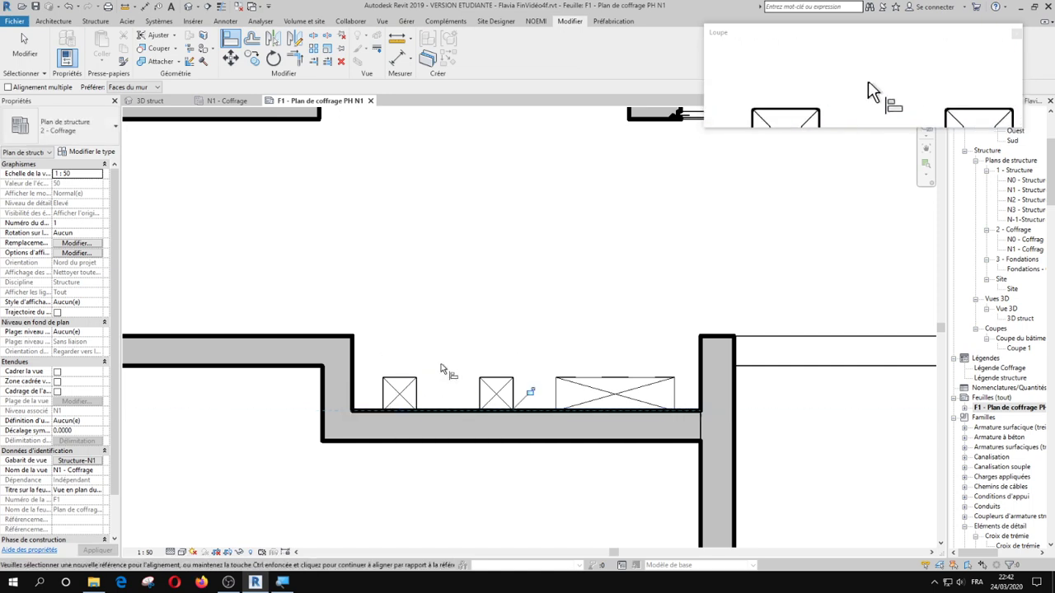
Align the three duct openings in the corridor's upper recess with the inner face of the recess wall.
{"action": "scroll", "coordinate": [442, 363], "scroll_direction": "down", "scroll_amount": 2}
{"action": "middle_click_drag", "start_coordinate": [445, 286], "coordinate": [455, 368]}
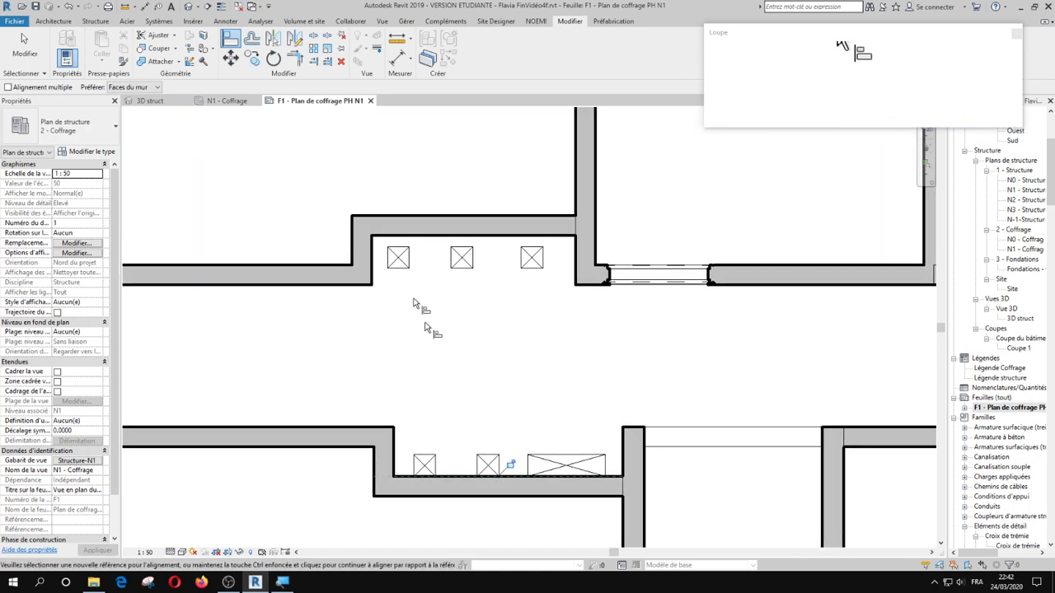
{"action": "left_click", "coordinate": [404, 235]}
{"action": "left_click", "coordinate": [400, 247]}
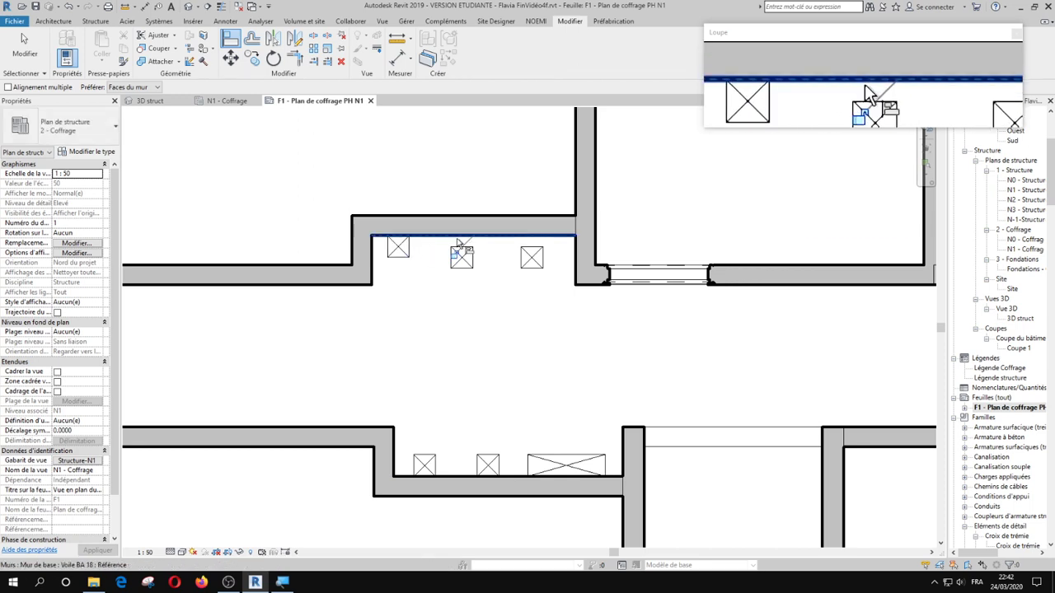
{"action": "left_click", "coordinate": [458, 241]}
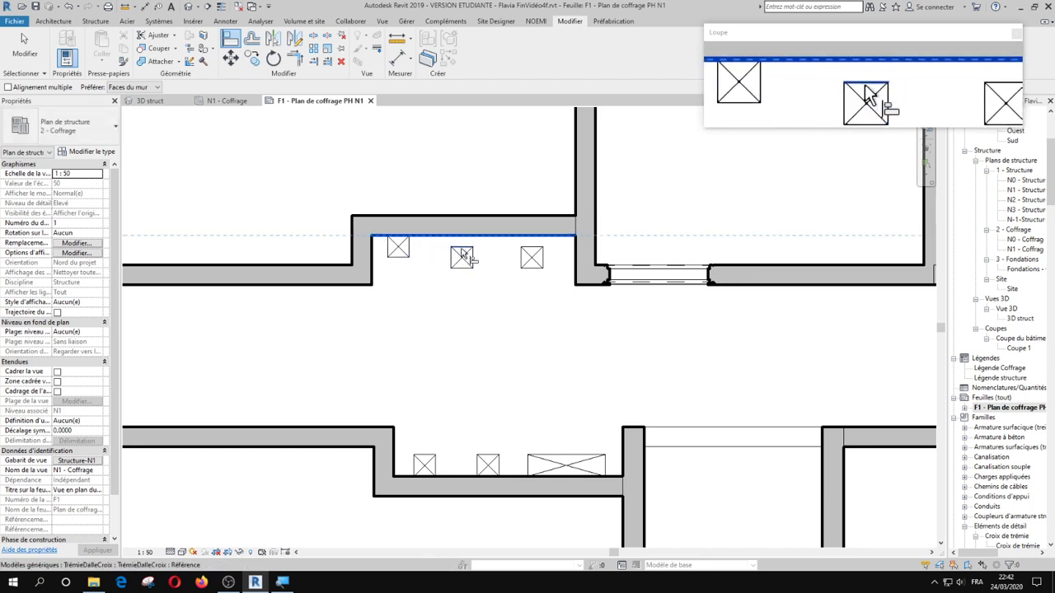
{"action": "left_click", "coordinate": [461, 256]}
{"action": "left_click", "coordinate": [534, 253]}
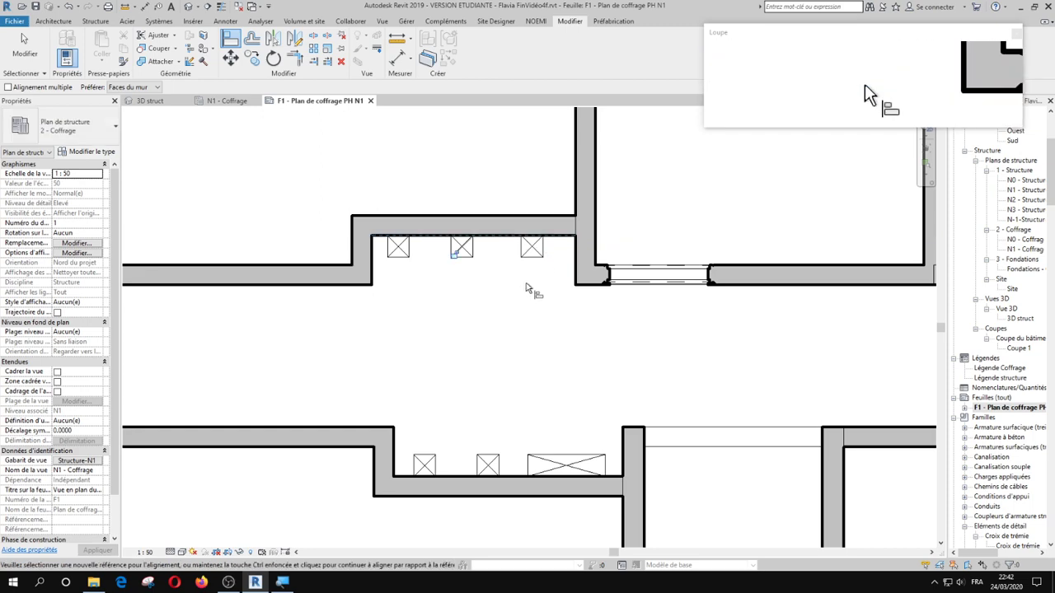
{"action": "key", "text": "Escape"}
{"action": "key", "text": "Escape"}
{"action": "scroll", "coordinate": [510, 319], "scroll_direction": "down", "scroll_amount": 2}
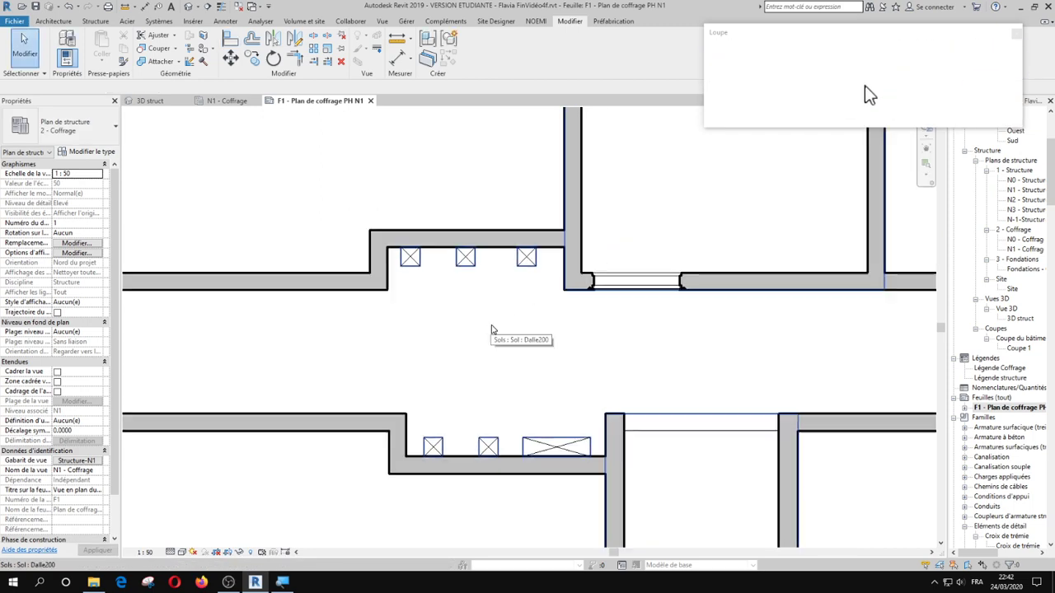
{"action": "scroll", "coordinate": [500, 355], "scroll_direction": "down", "scroll_amount": 1}
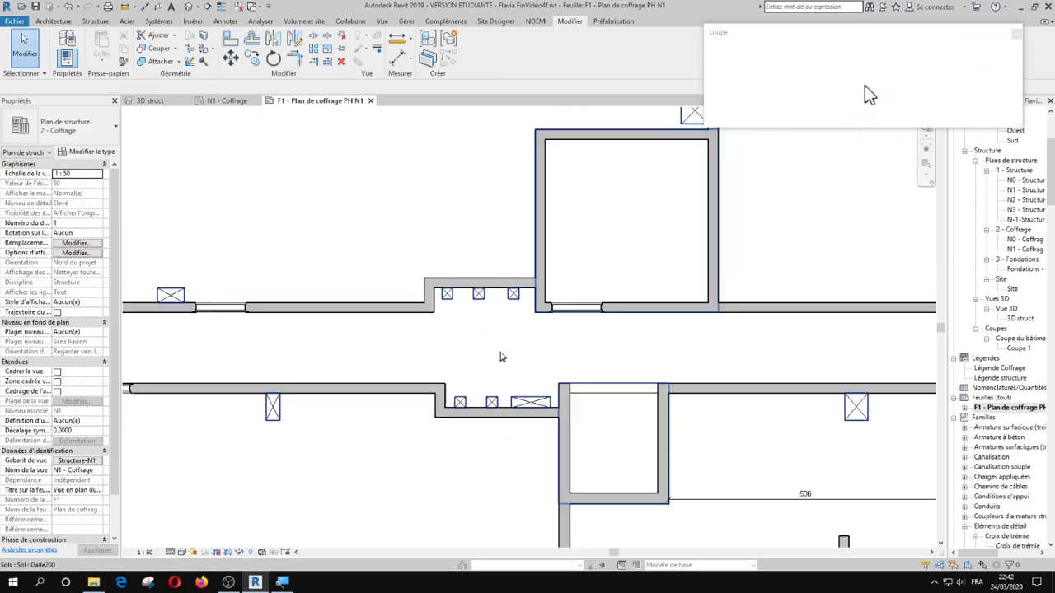
{"action": "middle_click_drag", "start_coordinate": [446, 367], "coordinate": [505, 365]}
{"action": "scroll", "coordinate": [501, 355], "scroll_direction": "down", "scroll_amount": 1}
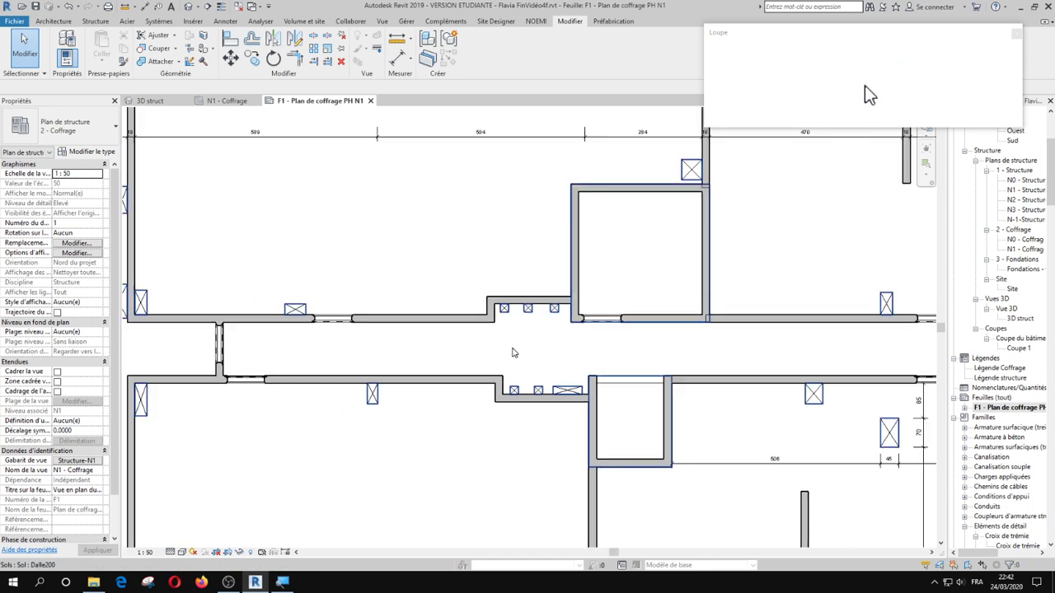
{"action": "scroll", "coordinate": [511, 352], "scroll_direction": "down", "scroll_amount": 1}
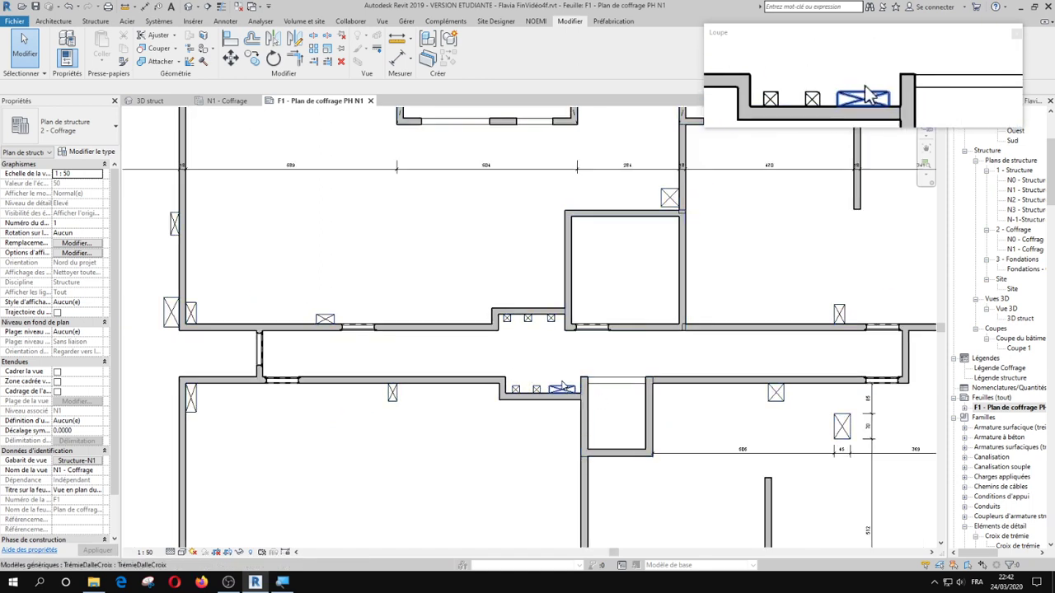
{"action": "scroll", "coordinate": [565, 357], "scroll_direction": "up", "scroll_amount": 4}
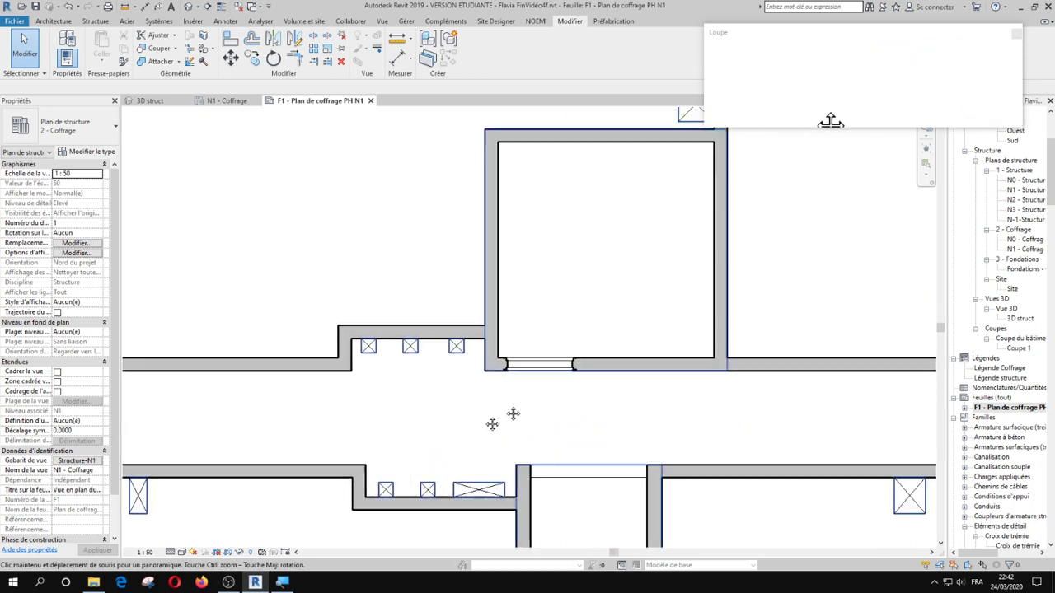
{"action": "scroll", "coordinate": [515, 276], "scroll_direction": "down", "scroll_amount": 2}
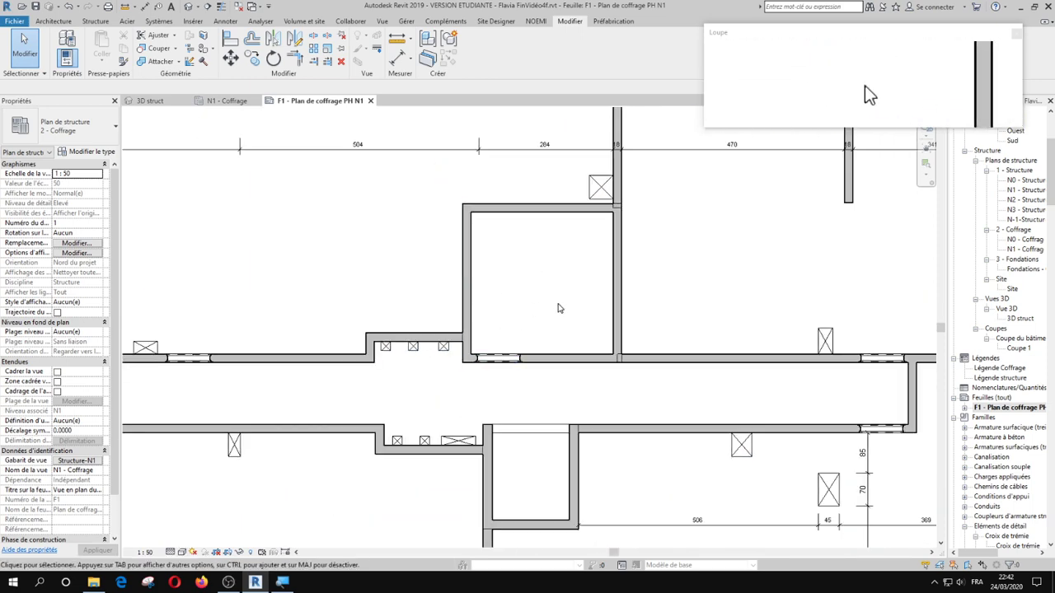
Copy the two shaft opening crosses from the N1 - Structure plan and paste them aligned into the N1 - Coffrage view on sheet F1.
{"action": "double_click", "coordinate": [1026, 190]}
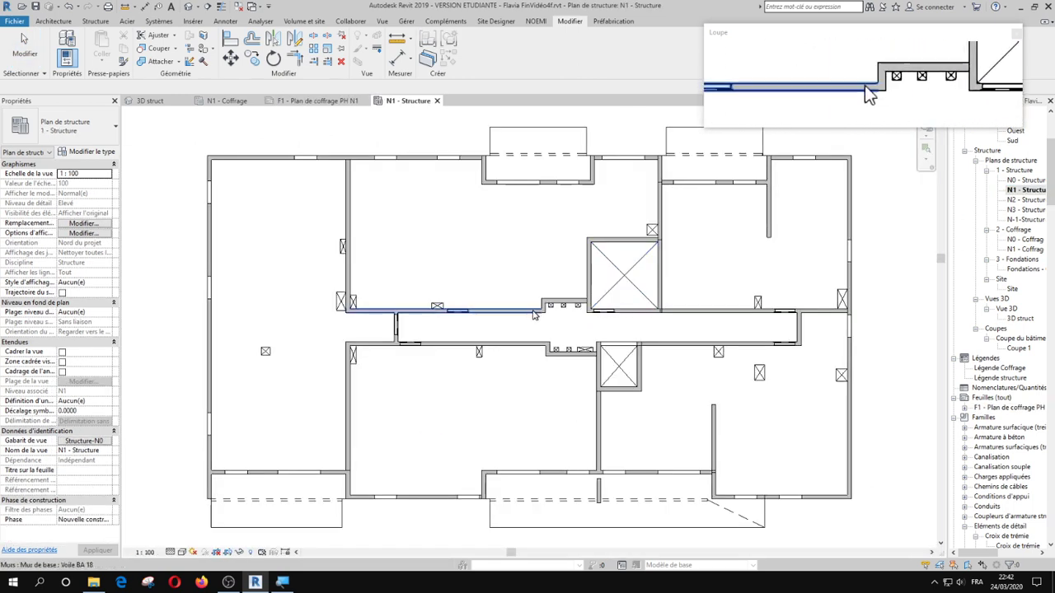
{"action": "left_click", "coordinate": [623, 275]}
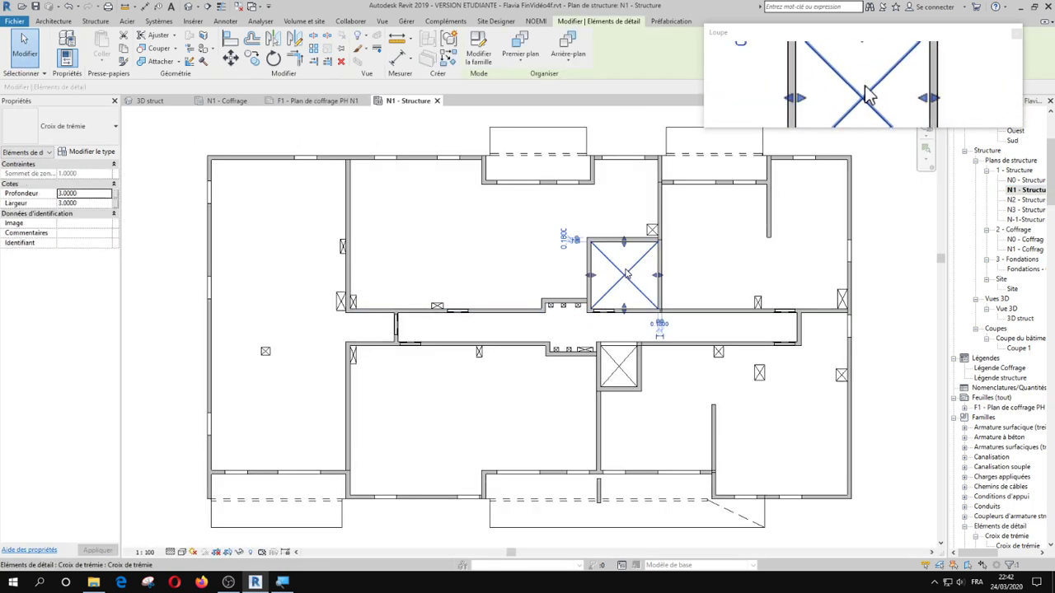
{"action": "left_click", "coordinate": [626, 373], "text": "ctrl"}
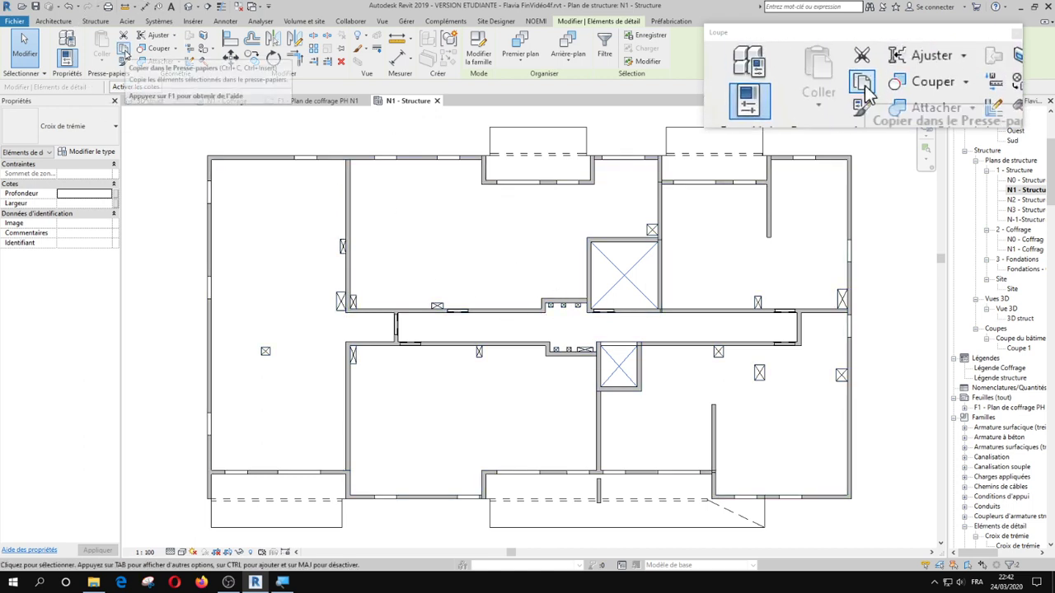
{"action": "left_click", "coordinate": [99, 66]}
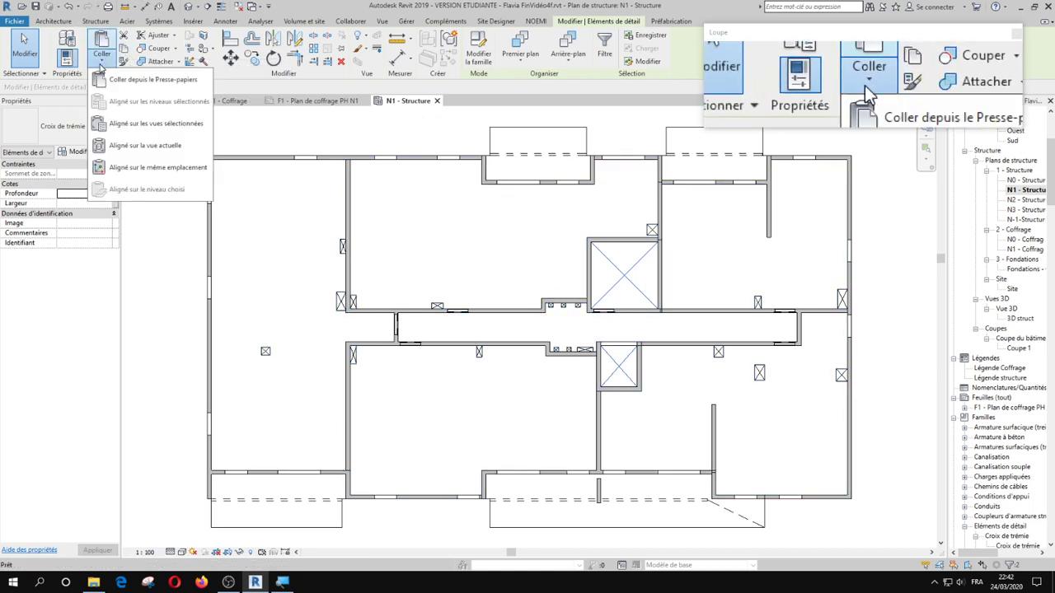
{"action": "left_click", "coordinate": [120, 125]}
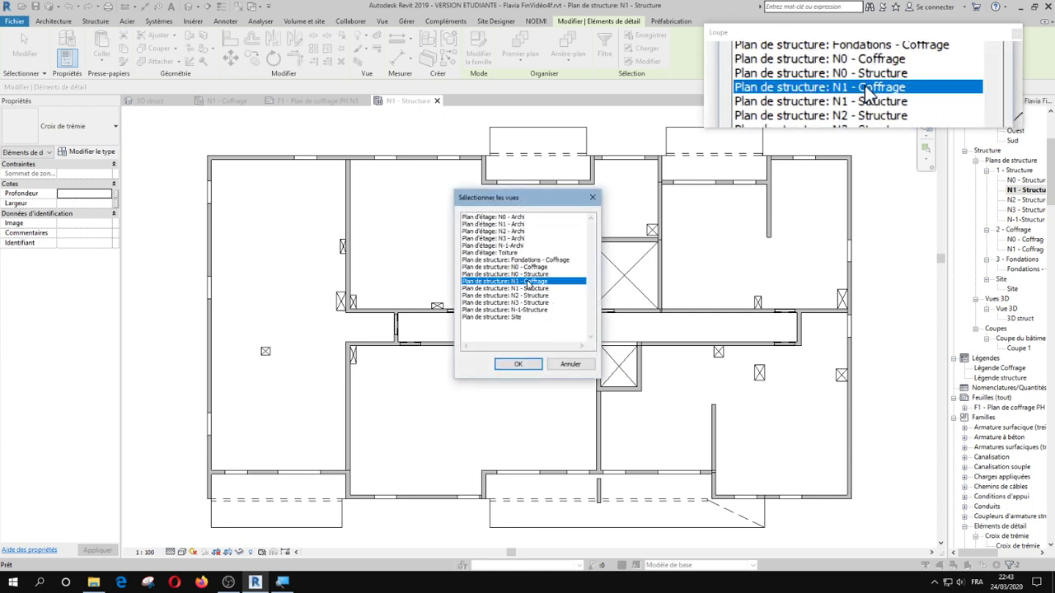
{"action": "left_click", "coordinate": [518, 364]}
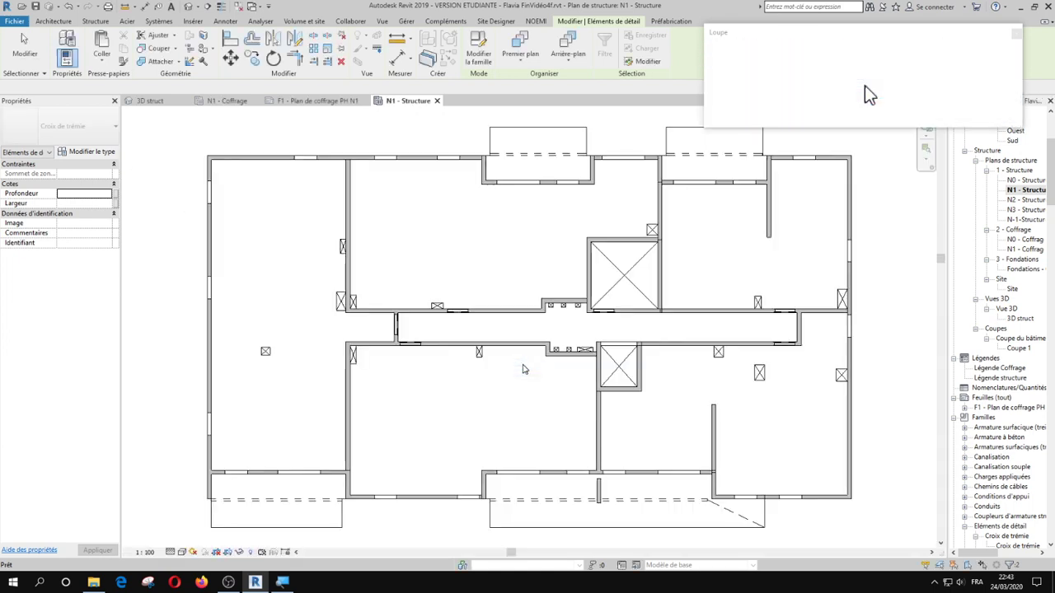
{"action": "left_click", "coordinate": [319, 104]}
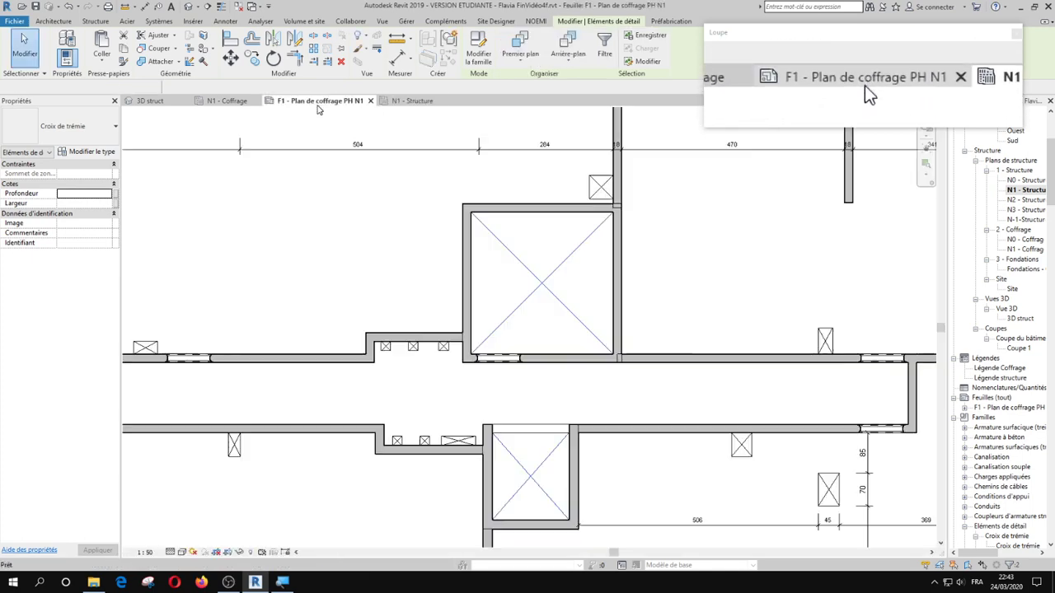
{"action": "scroll", "coordinate": [568, 323], "scroll_direction": "down", "scroll_amount": 1}
{"action": "left_click", "coordinate": [546, 372]}
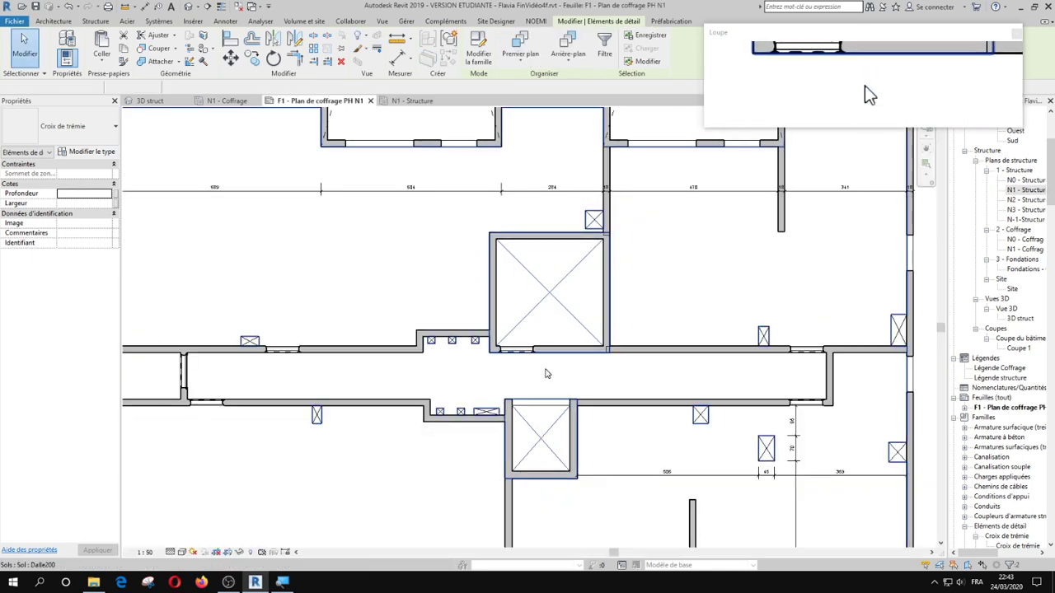
{"action": "left_click", "coordinate": [553, 300]}
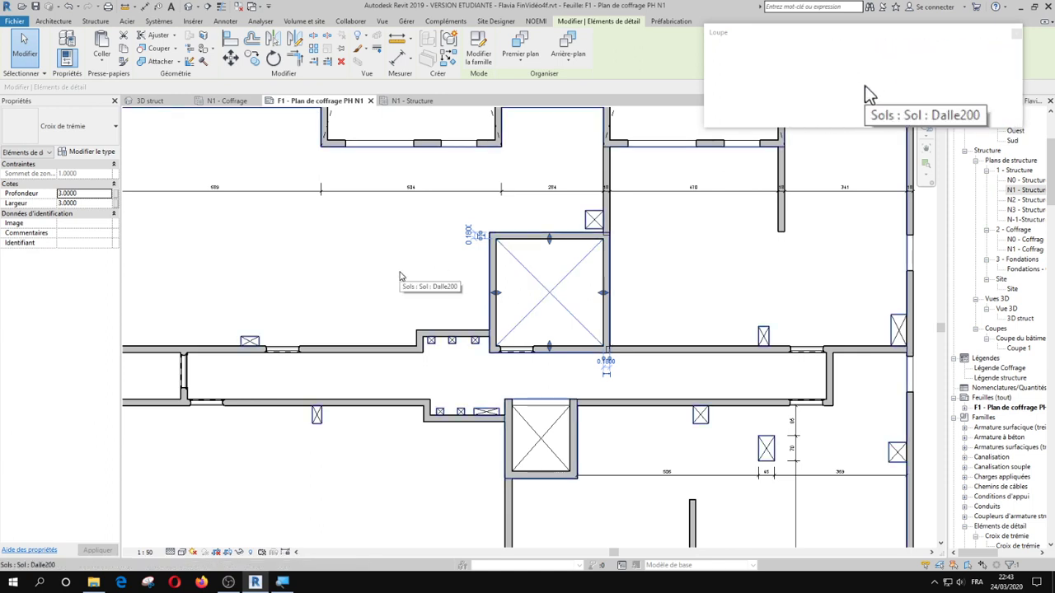
{"action": "key", "text": "Escape"}
{"action": "scroll", "coordinate": [415, 275], "scroll_direction": "down", "scroll_amount": 1}
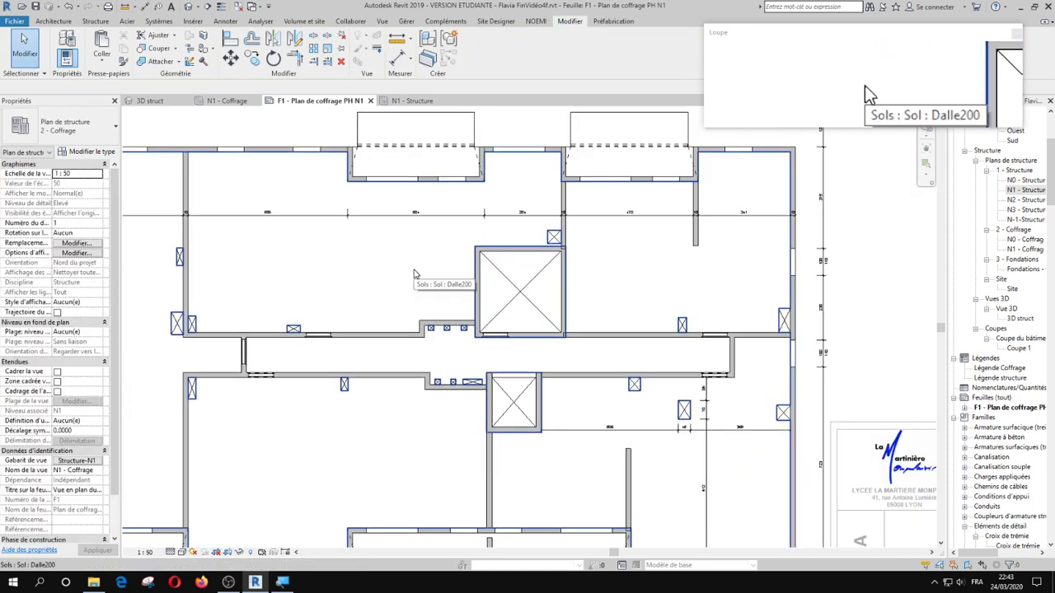
{"action": "left_click", "coordinate": [866, 89]}
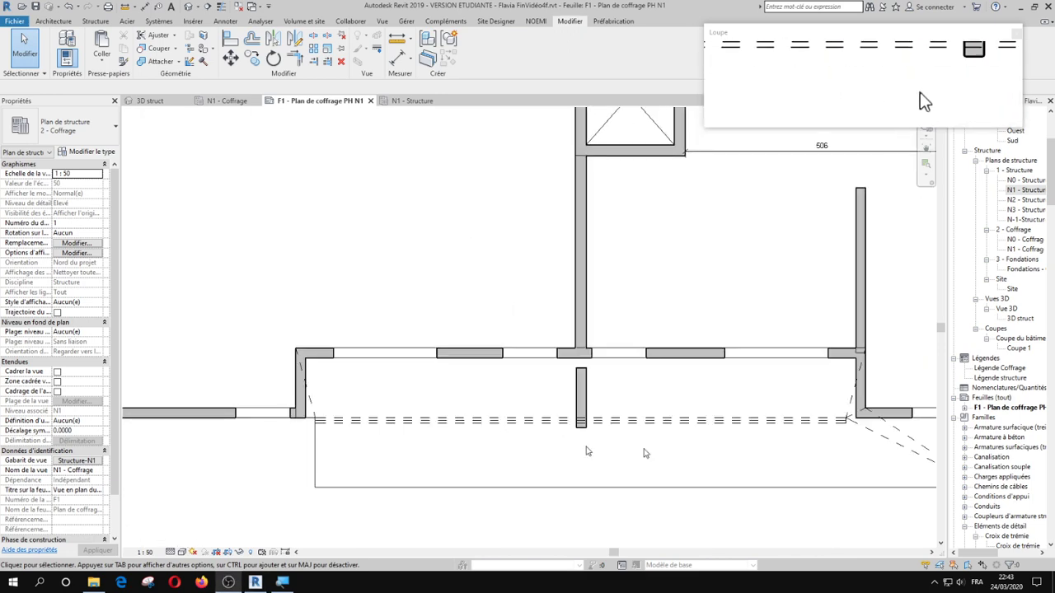
{"action": "middle_click_drag", "start_coordinate": [769, 445], "coordinate": [572, 424]}
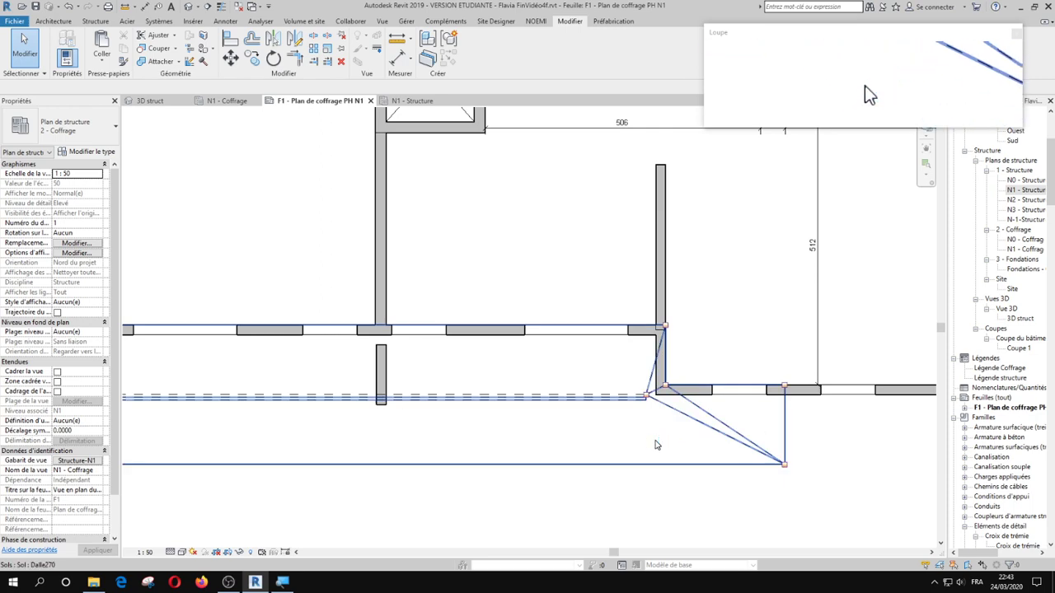
{"action": "key", "text": "g"}
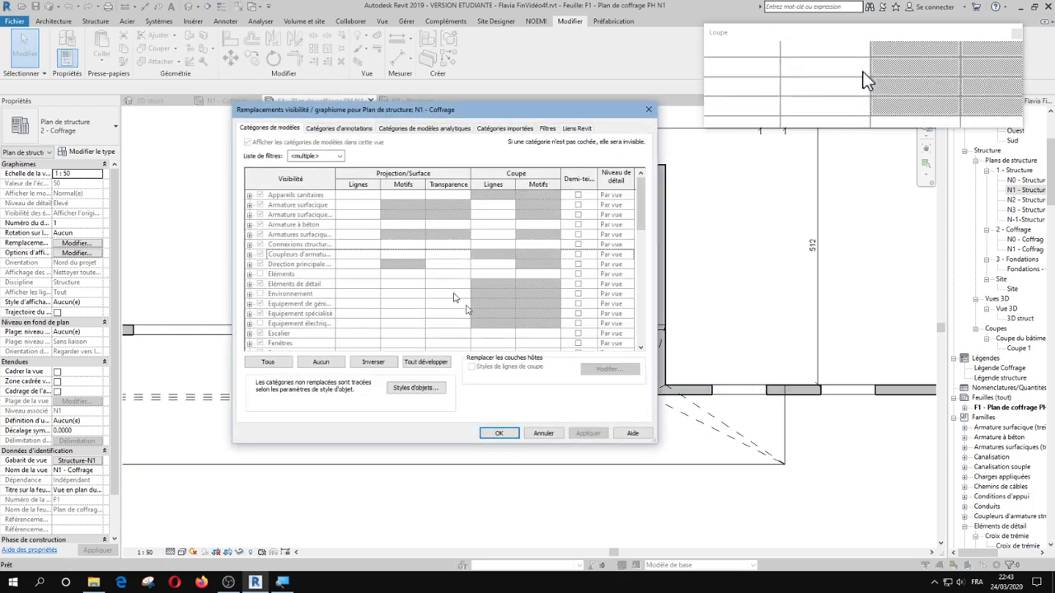
{"action": "key", "text": "Escape"}
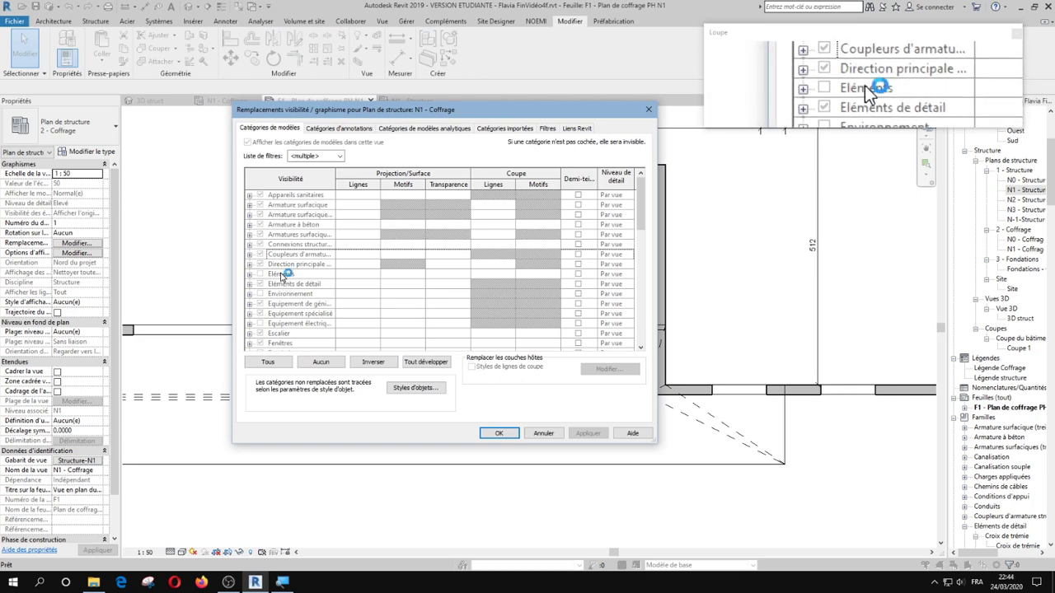
Hide the floors' hidden lines (Sols, Lignes cachées) in the model visibility settings of the Structure-N1 view template.
{"action": "left_click", "coordinate": [74, 461]}
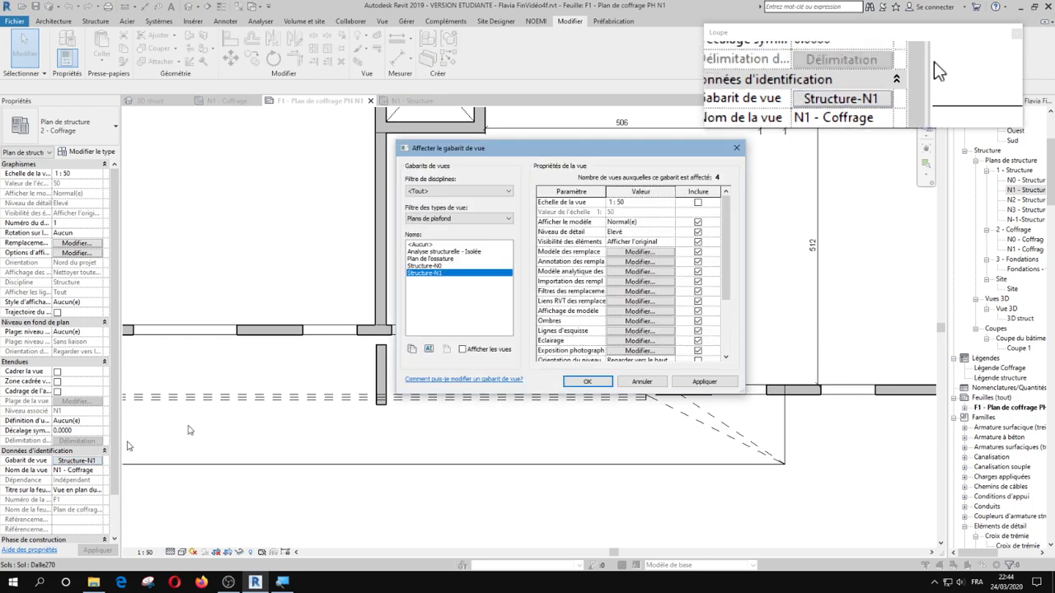
{"action": "left_click", "coordinate": [639, 251]}
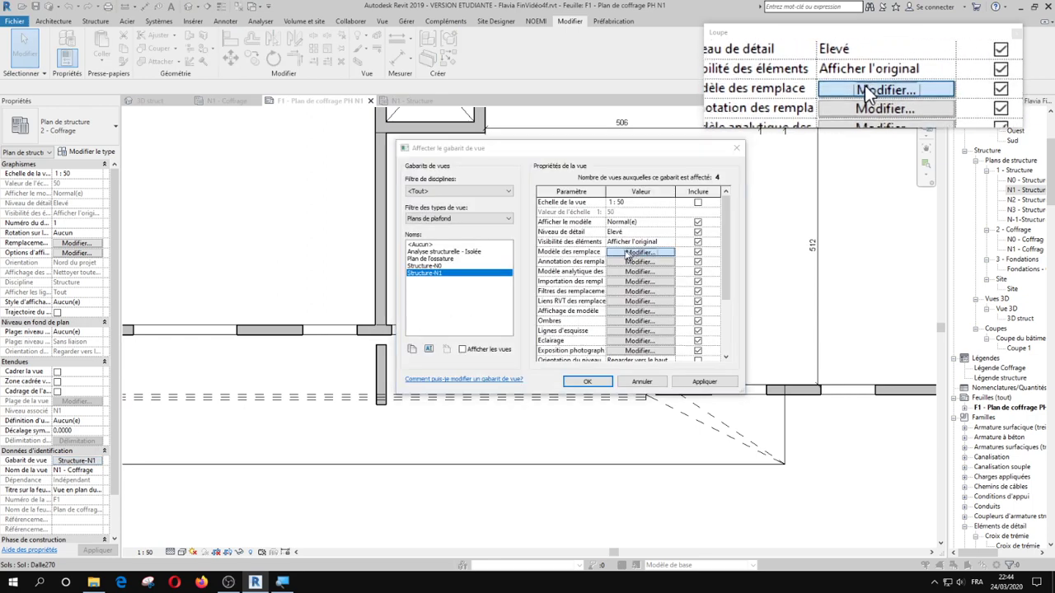
{"action": "left_click", "coordinate": [284, 293]}
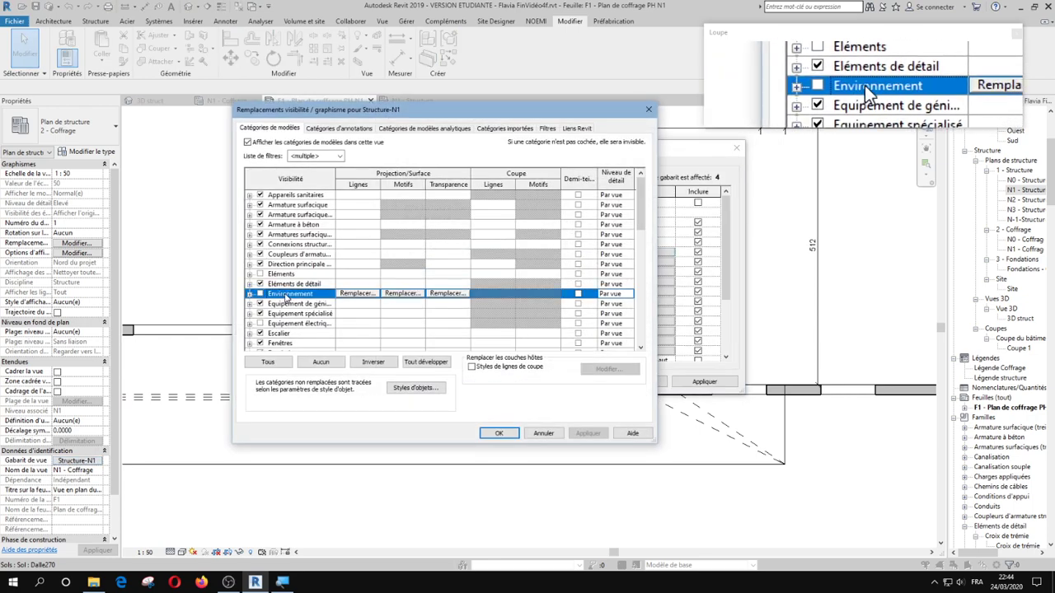
{"action": "scroll", "coordinate": [280, 305], "scroll_direction": "down", "scroll_amount": 10}
{"action": "left_click", "coordinate": [265, 316]}
{"action": "left_click", "coordinate": [250, 323]}
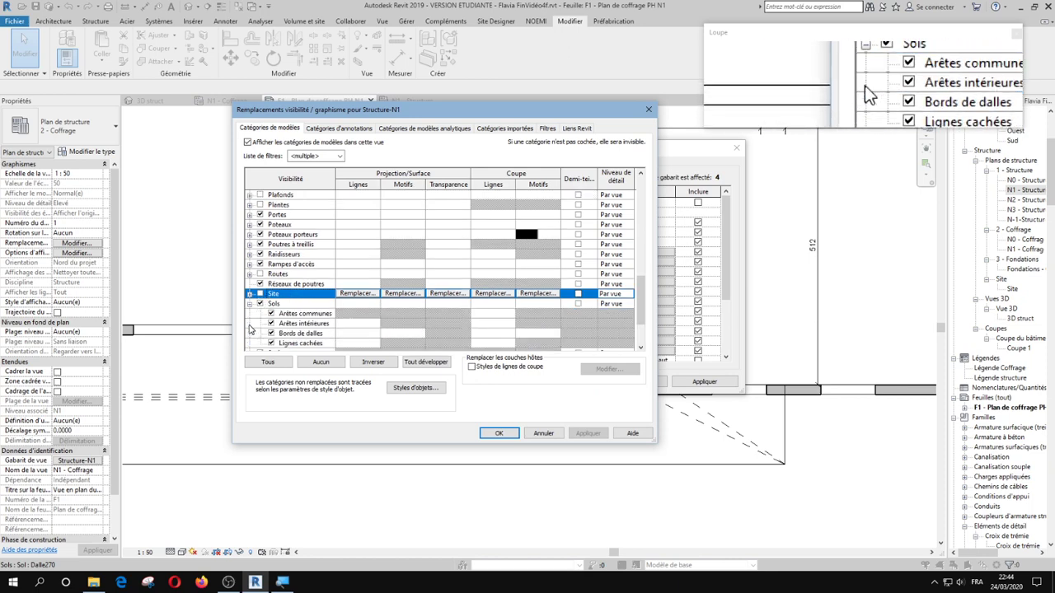
{"action": "left_click", "coordinate": [272, 334]}
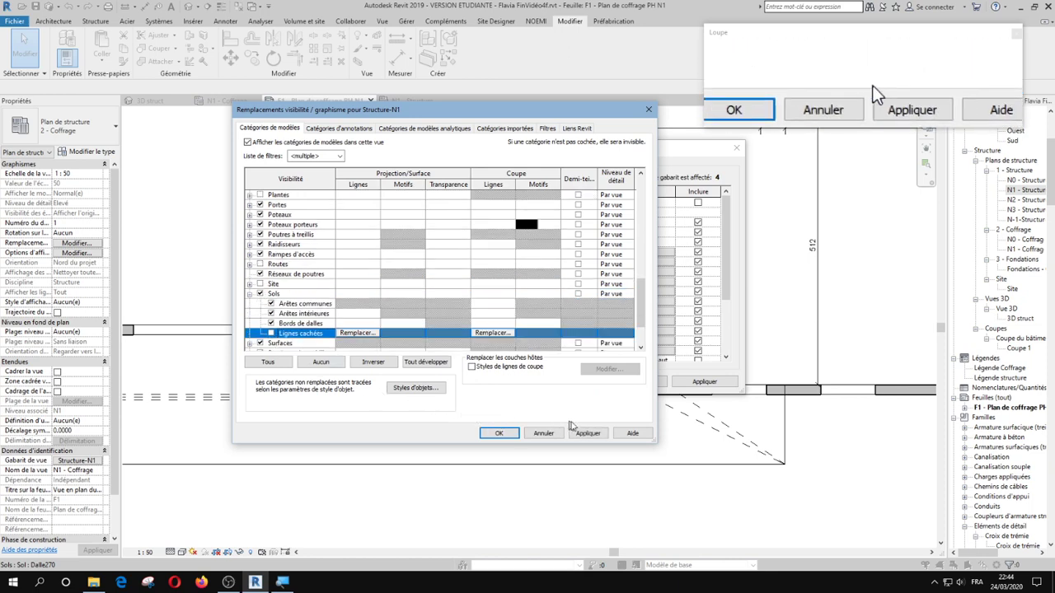
{"action": "left_click", "coordinate": [510, 436]}
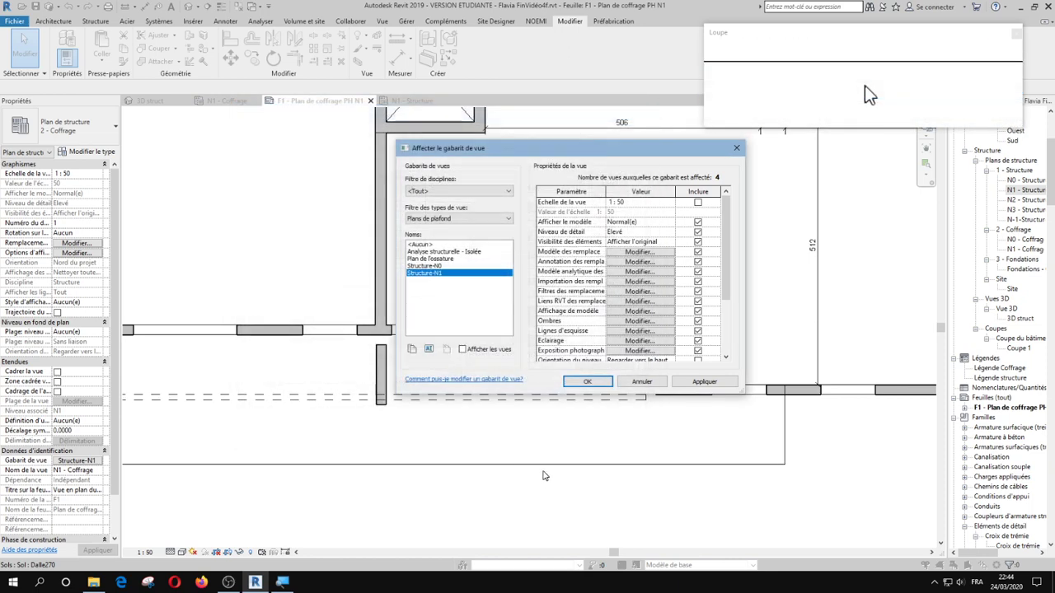
{"action": "left_click", "coordinate": [584, 378]}
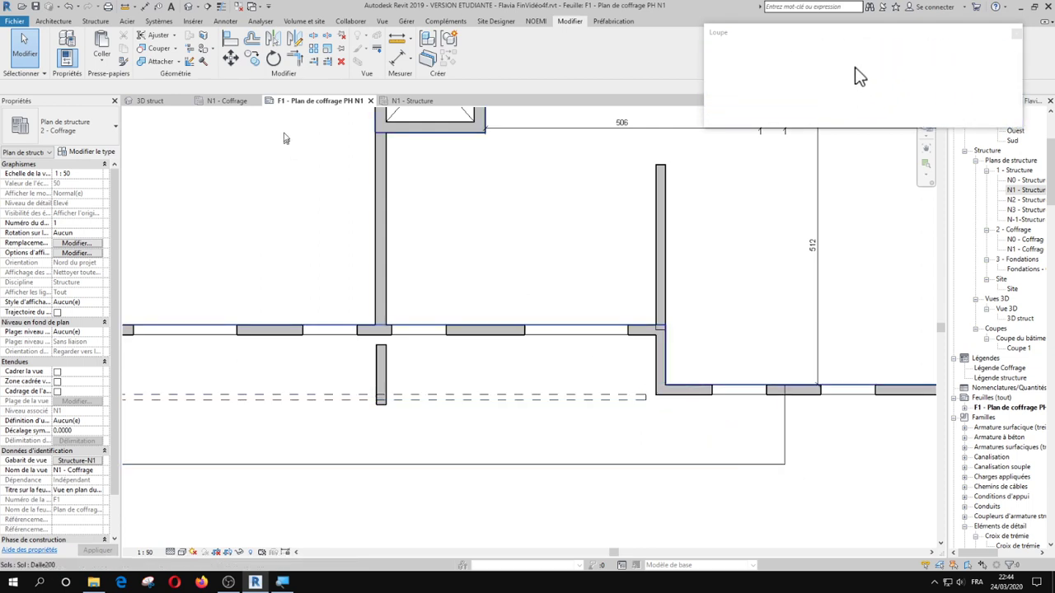
Copy the dashed diagonal balcony line from the N1 - Structure plan and paste it aligned into the N1 - Coffrage view on sheet F1.
{"action": "left_click", "coordinate": [409, 100]}
{"action": "middle_click_drag", "start_coordinate": [692, 504], "coordinate": [627, 423]}
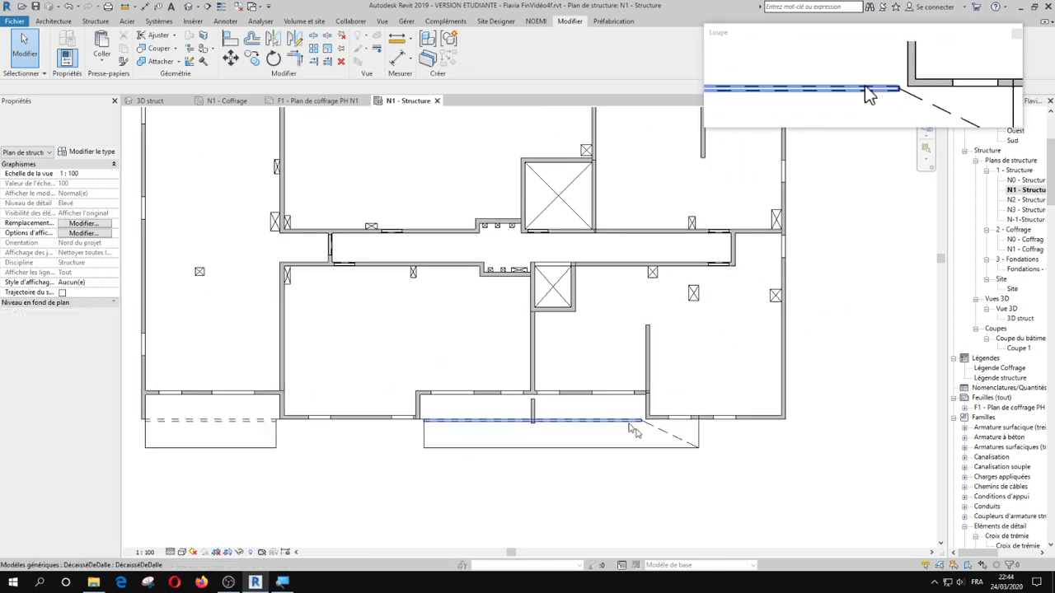
{"action": "left_click", "coordinate": [680, 438]}
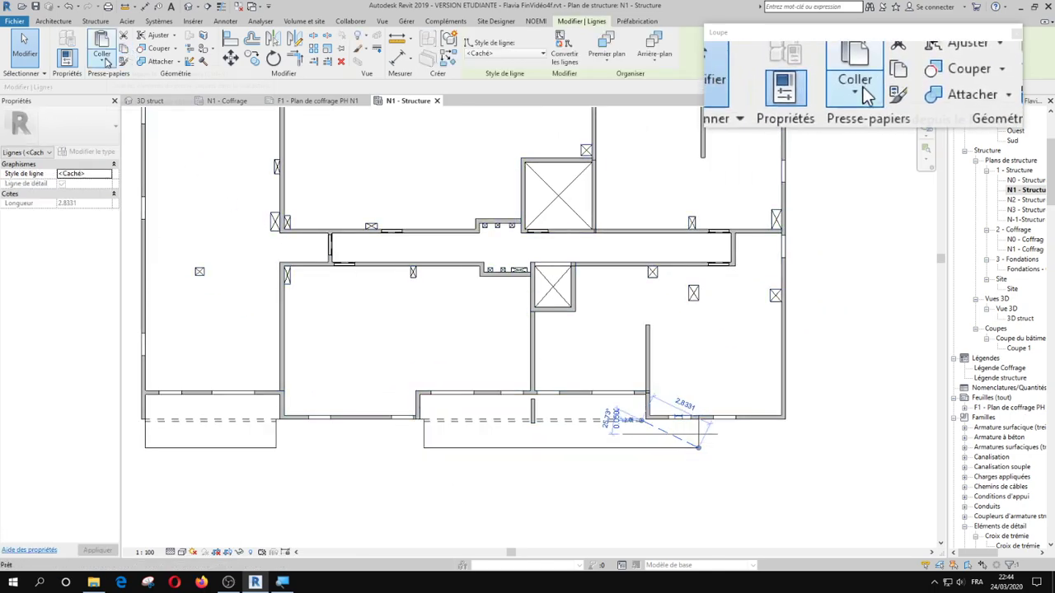
{"action": "left_click", "coordinate": [102, 63]}
{"action": "left_click", "coordinate": [103, 63]}
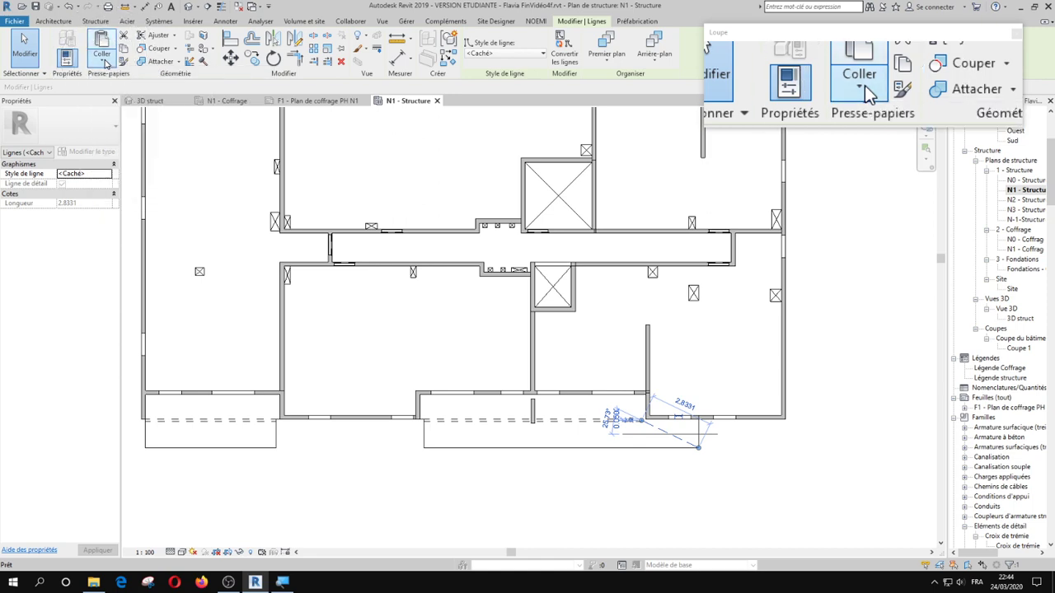
{"action": "left_click", "coordinate": [103, 64]}
{"action": "left_click", "coordinate": [121, 128]}
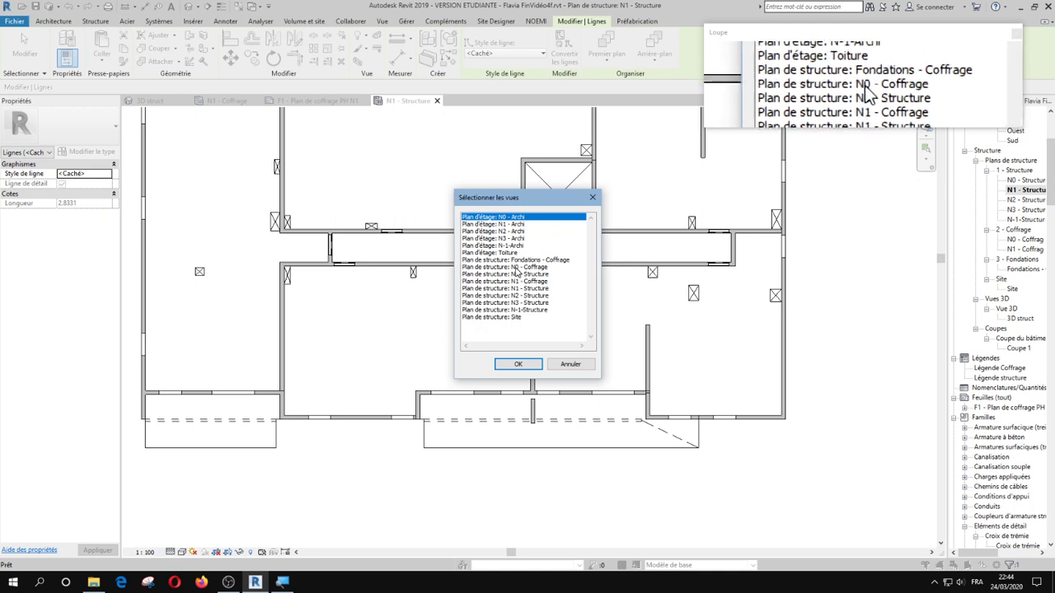
{"action": "left_click", "coordinate": [518, 365]}
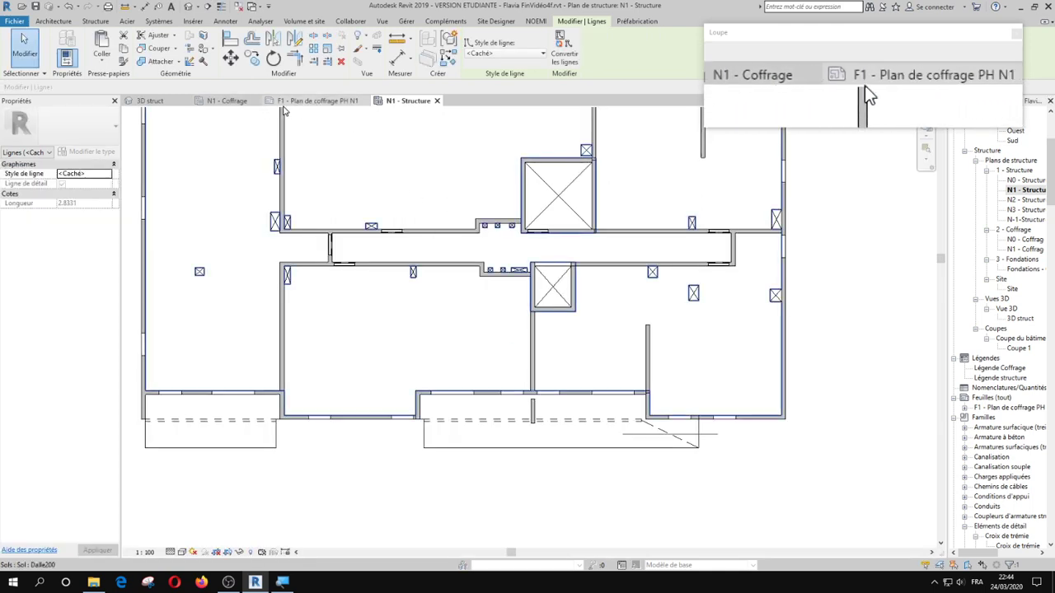
{"action": "left_click", "coordinate": [282, 104]}
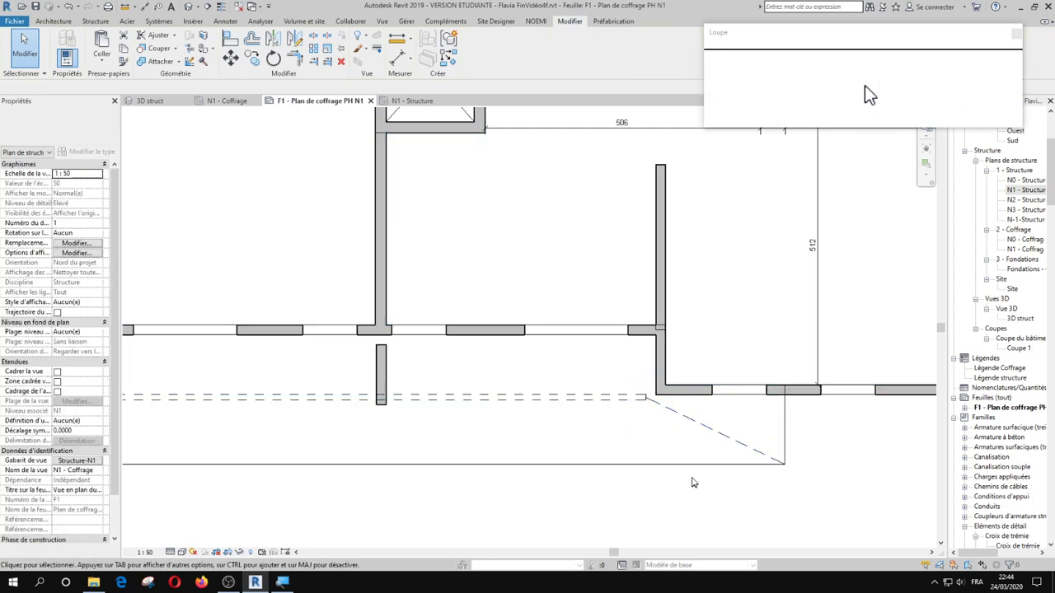
Examine the dashed slab recess and diagonal line at the lower balcony, and review the rest of the N1 plan on the sheet.
{"action": "left_click", "coordinate": [527, 503]}
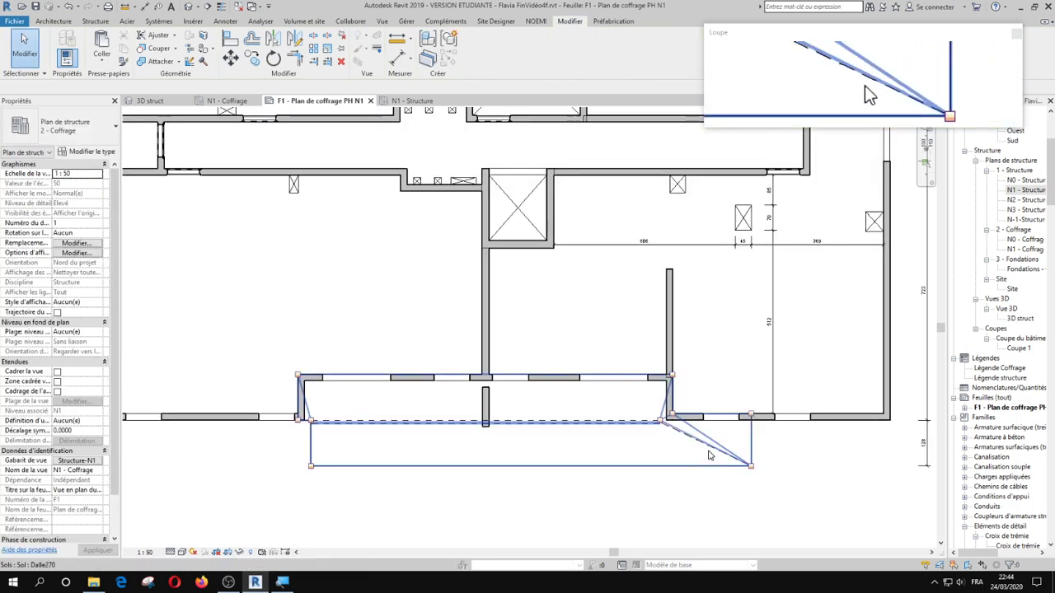
{"action": "scroll", "coordinate": [706, 449], "scroll_direction": "up", "scroll_amount": 3}
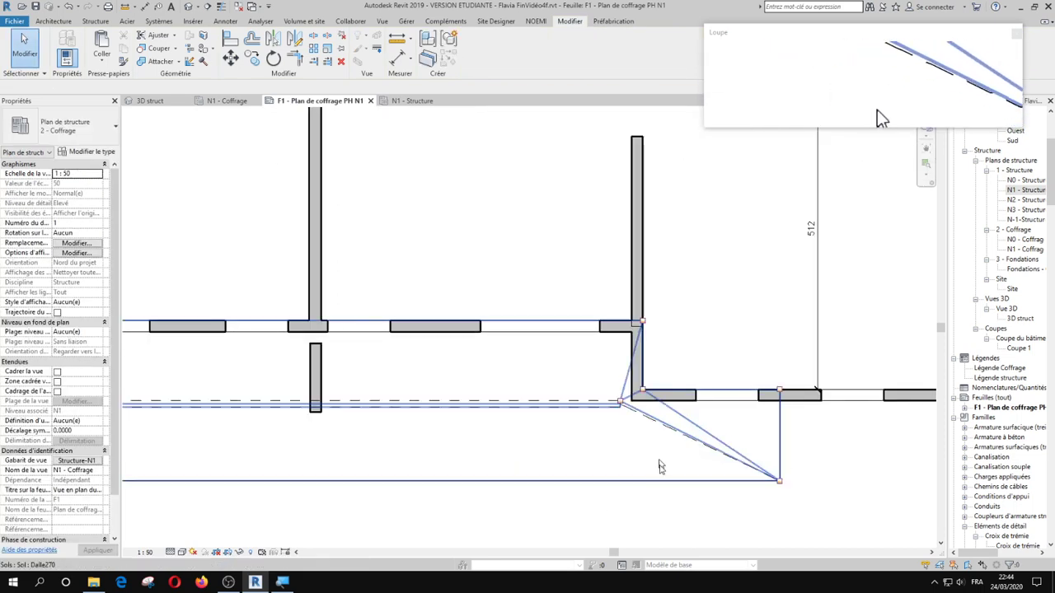
{"action": "key", "text": "ctrl"}
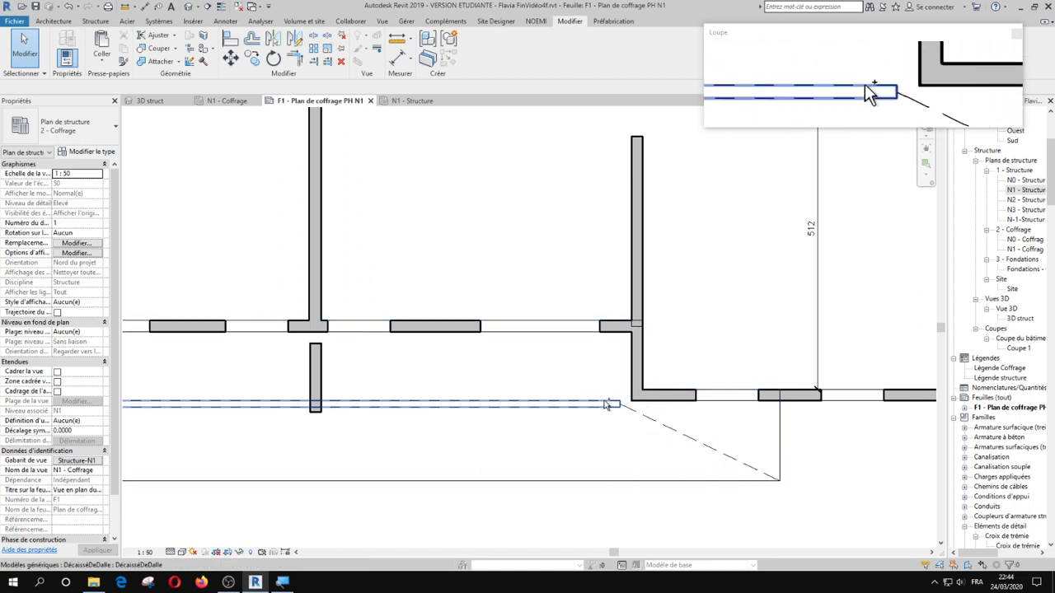
{"action": "key", "text": "ctrl"}
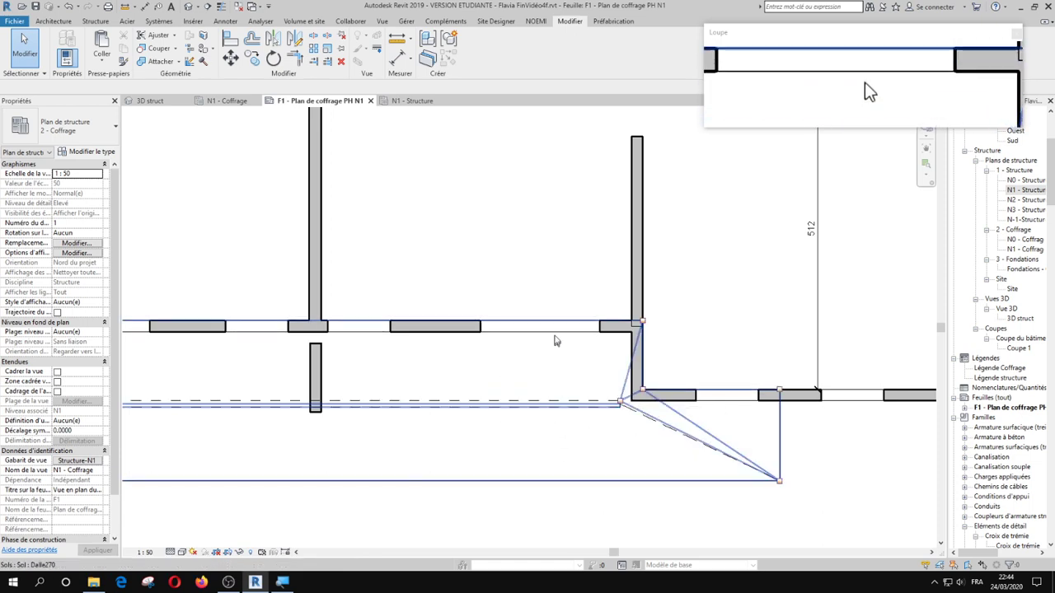
{"action": "key", "text": "ctrl"}
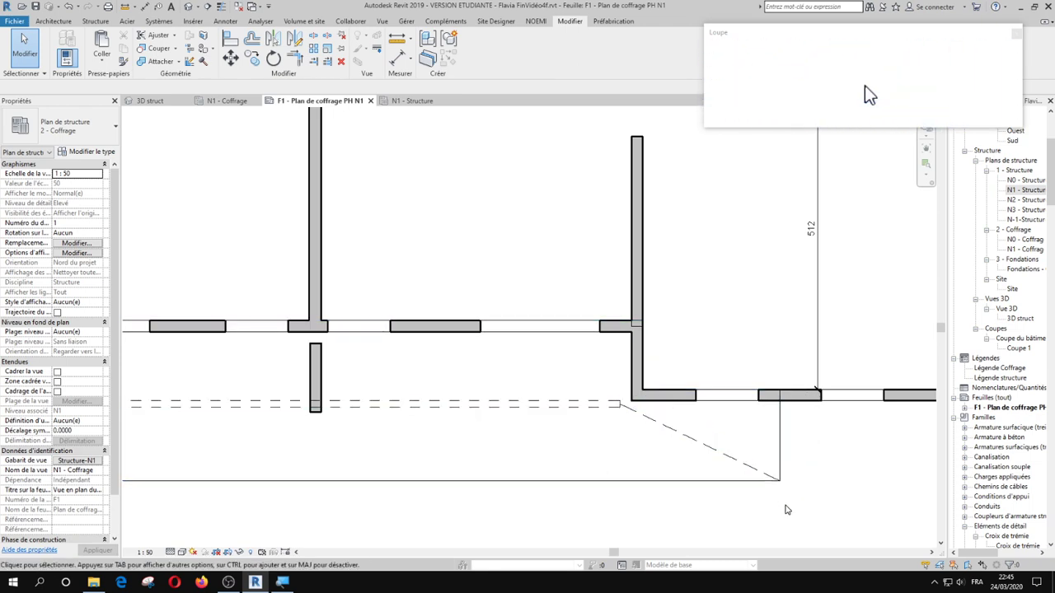
{"action": "scroll", "coordinate": [833, 480], "scroll_direction": "down", "scroll_amount": 8}
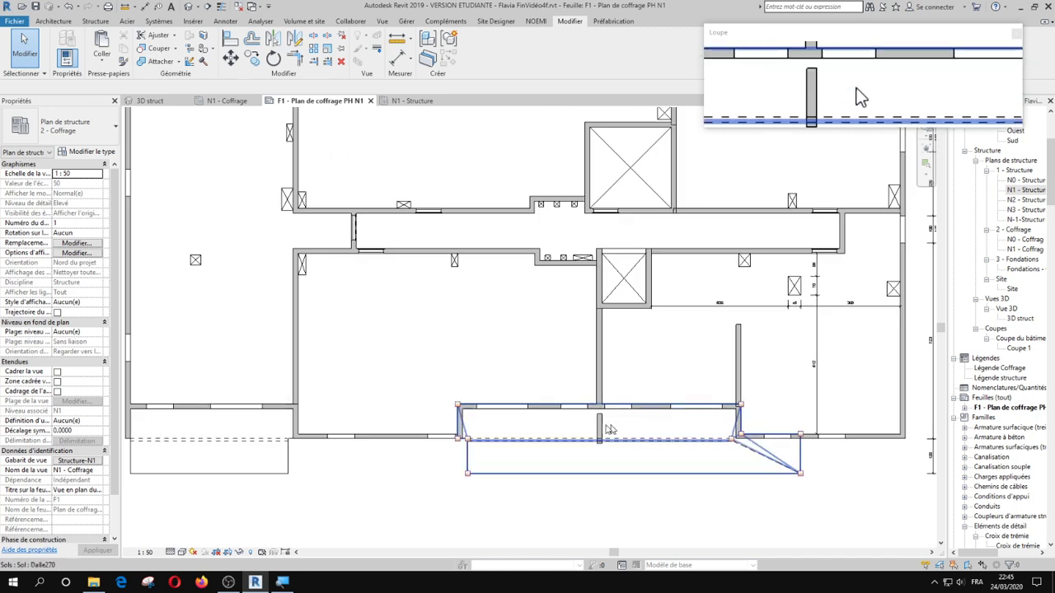
{"action": "scroll", "coordinate": [489, 363], "scroll_direction": "up", "scroll_amount": 2}
{"action": "middle_click_drag", "start_coordinate": [488, 363], "coordinate": [429, 469]}
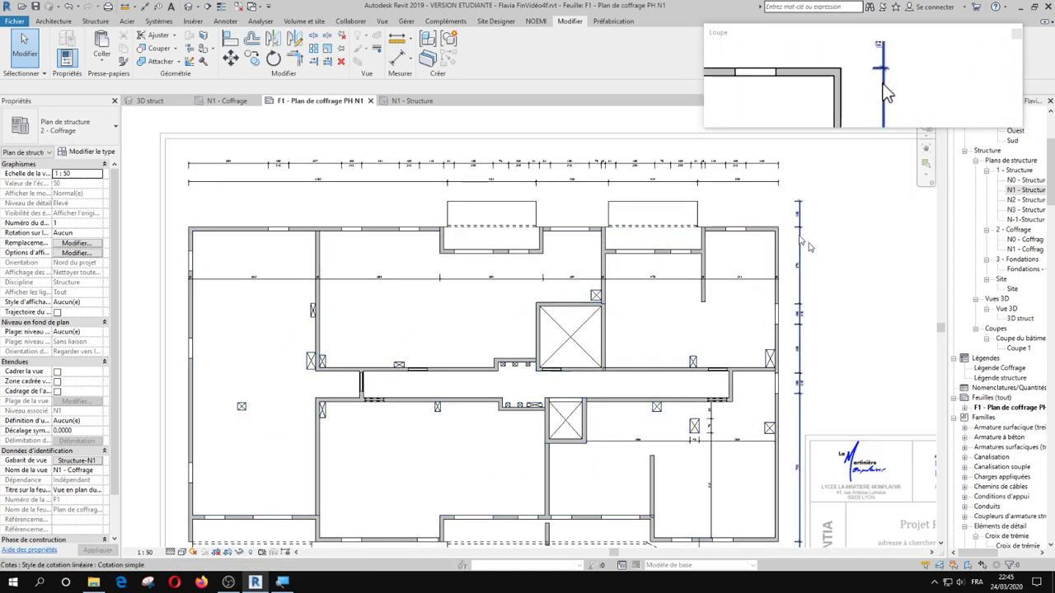
{"action": "middle_click_drag", "start_coordinate": [839, 340], "coordinate": [783, 195]}
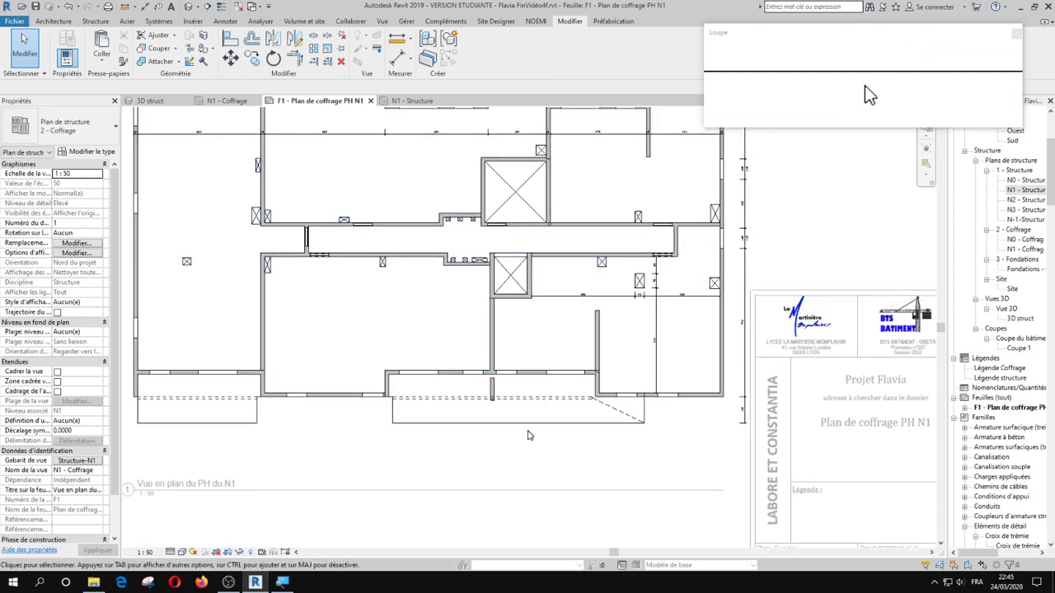
{"action": "middle_click_drag", "start_coordinate": [475, 314], "coordinate": [609, 384]}
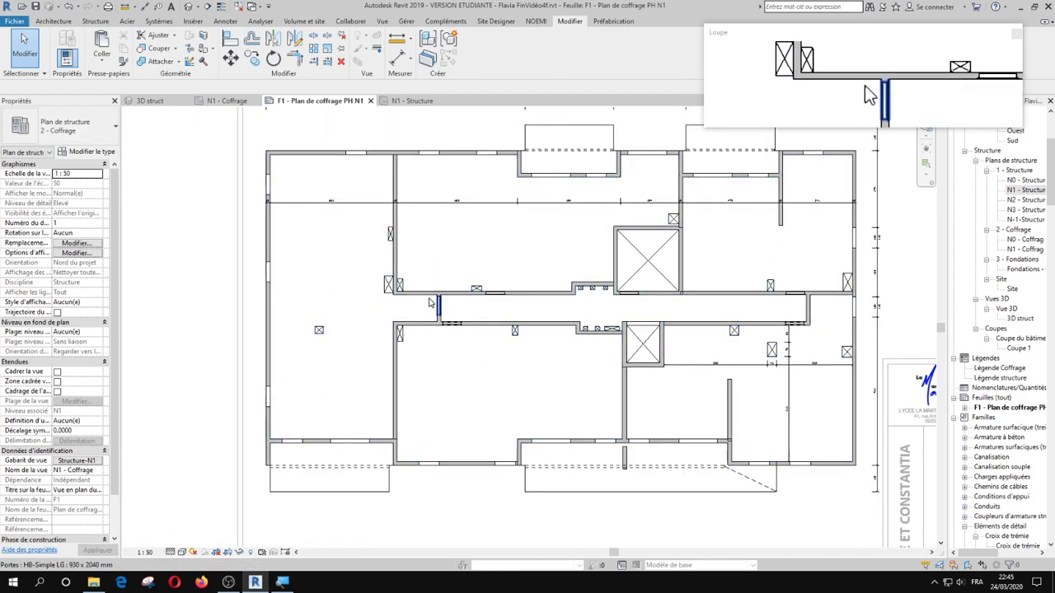
{"action": "scroll", "coordinate": [428, 303], "scroll_direction": "up", "scroll_amount": 3}
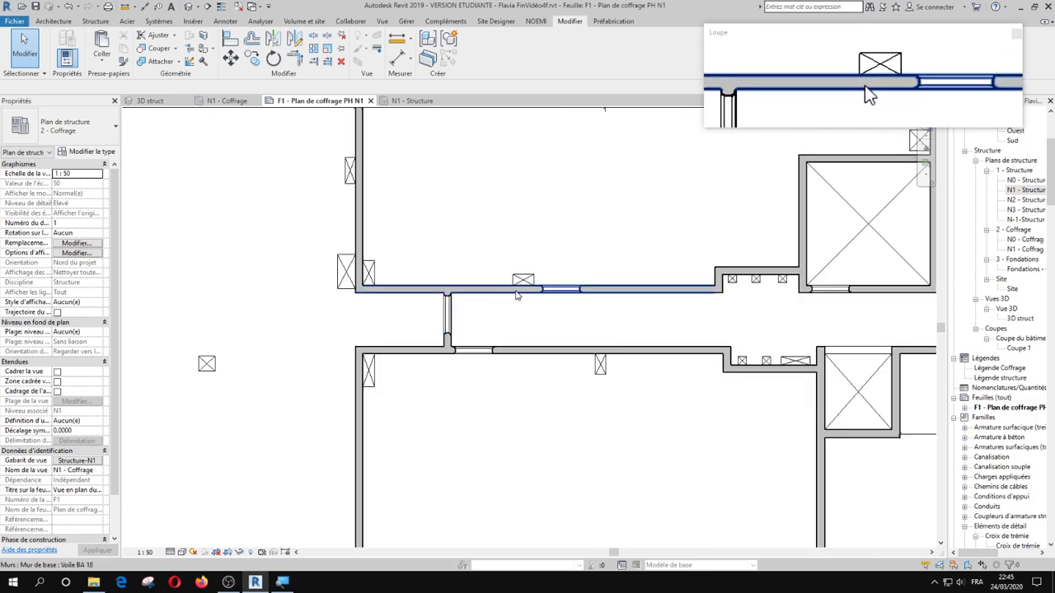
{"action": "scroll", "coordinate": [447, 323], "scroll_direction": "up", "scroll_amount": 2}
{"action": "left_click", "coordinate": [468, 330]}
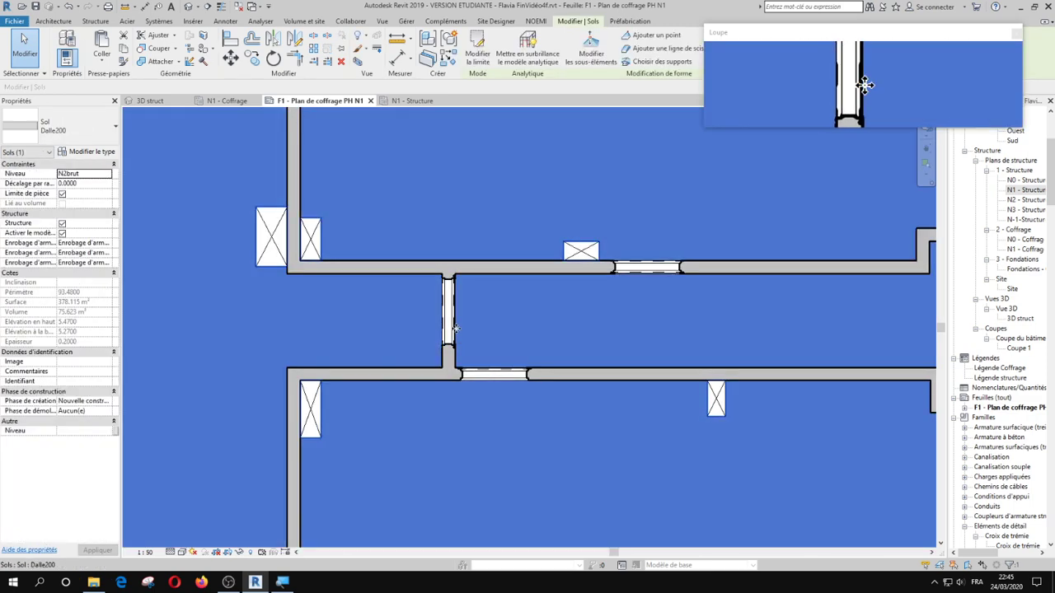
{"action": "key", "text": "Escape"}
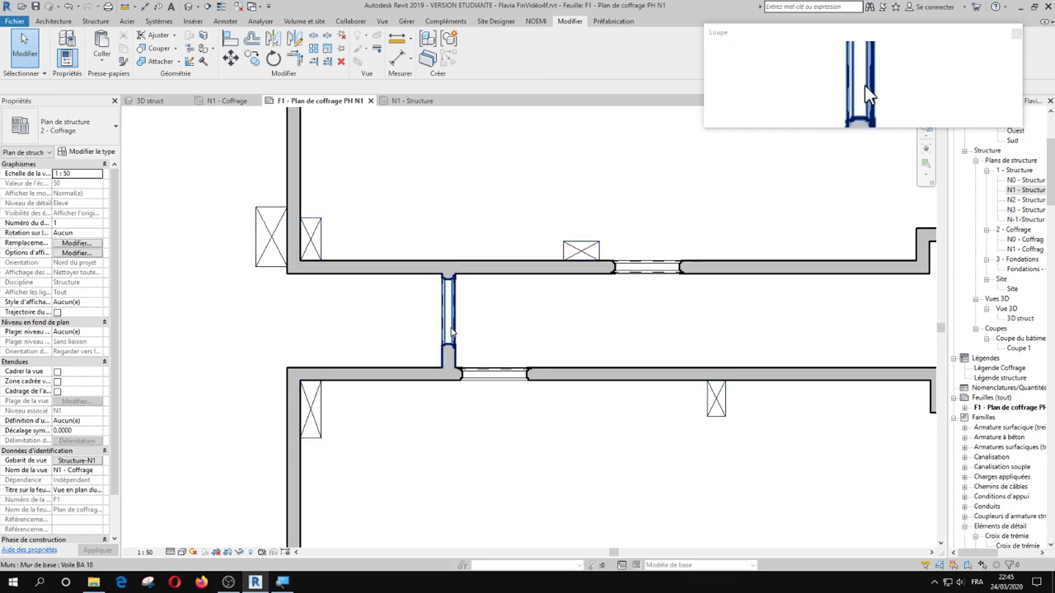
{"action": "key", "text": "v"}
{"action": "key", "text": "v"}
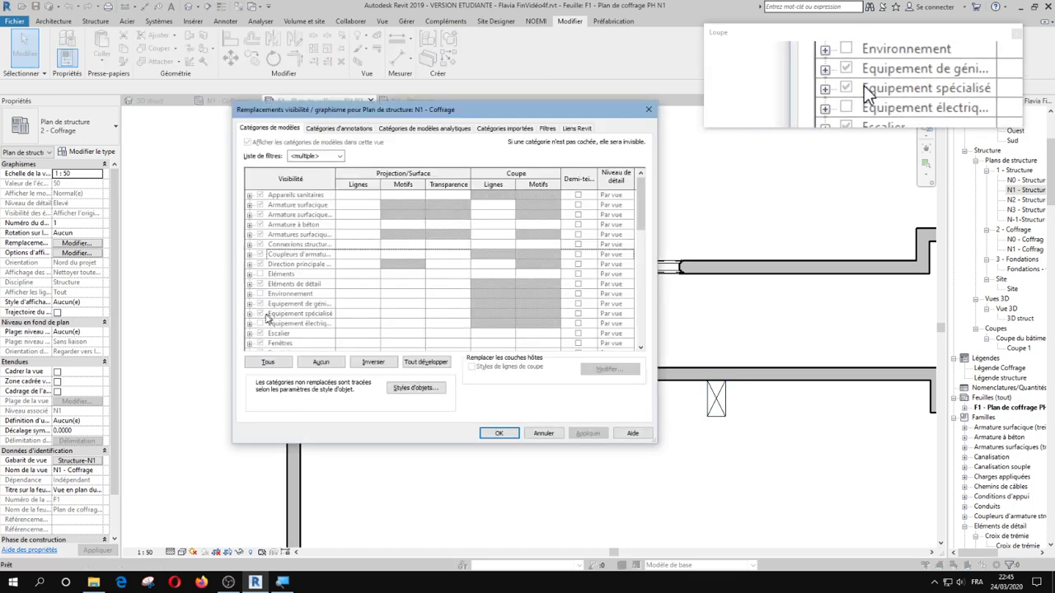
{"action": "key", "text": "Escape"}
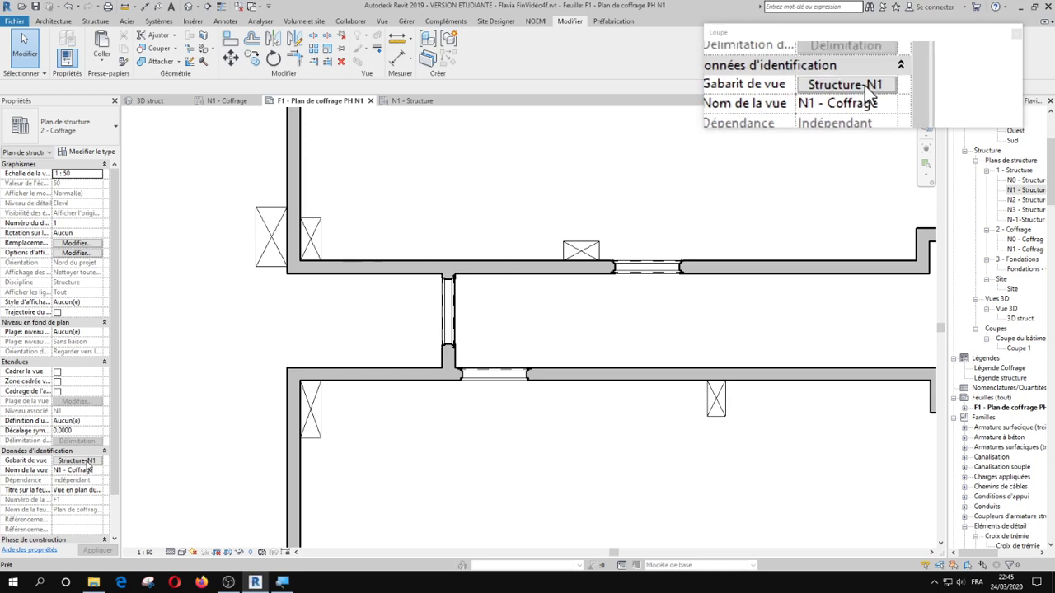
Show the doors' hidden lines (Portes, Lignes cachées) in the model visibility settings of the Structure-N1 view template.
{"action": "left_click", "coordinate": [82, 460]}
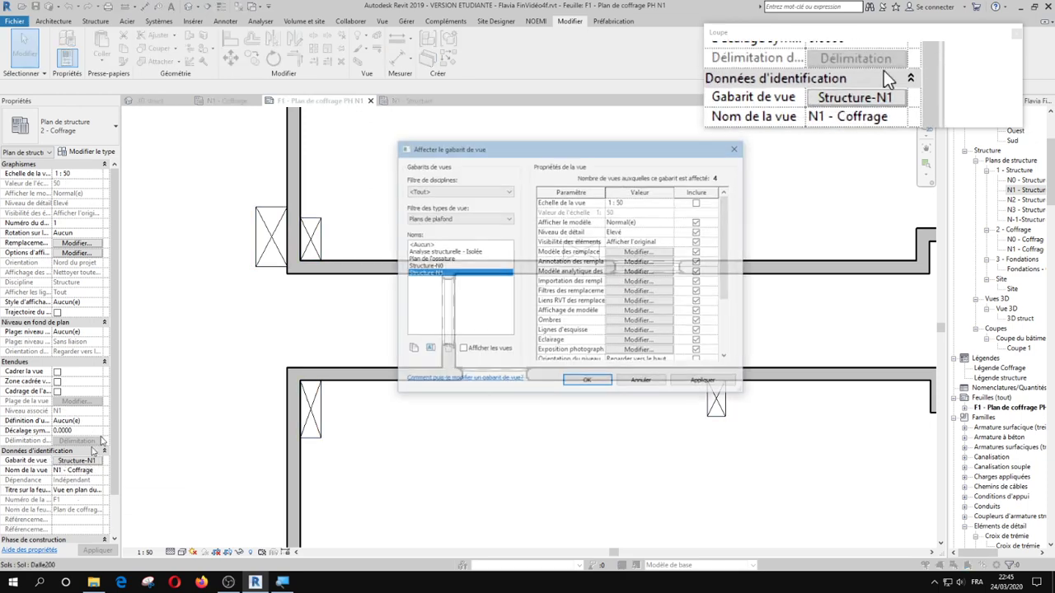
{"action": "left_click", "coordinate": [649, 252]}
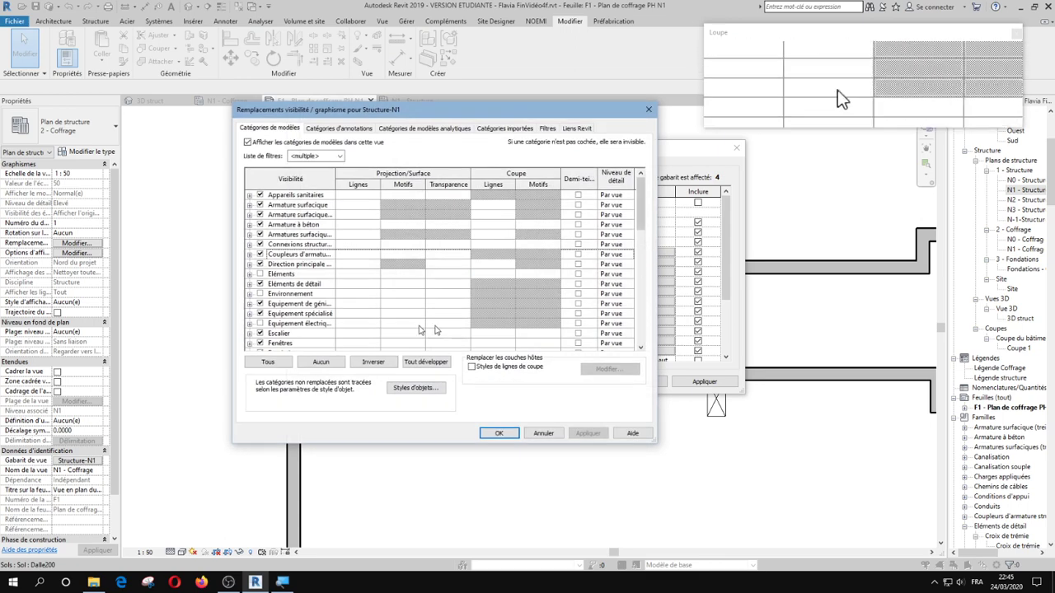
{"action": "left_click", "coordinate": [291, 283]}
{"action": "scroll", "coordinate": [291, 295], "scroll_direction": "down", "scroll_amount": 1}
{"action": "scroll", "coordinate": [293, 298], "scroll_direction": "down", "scroll_amount": 4}
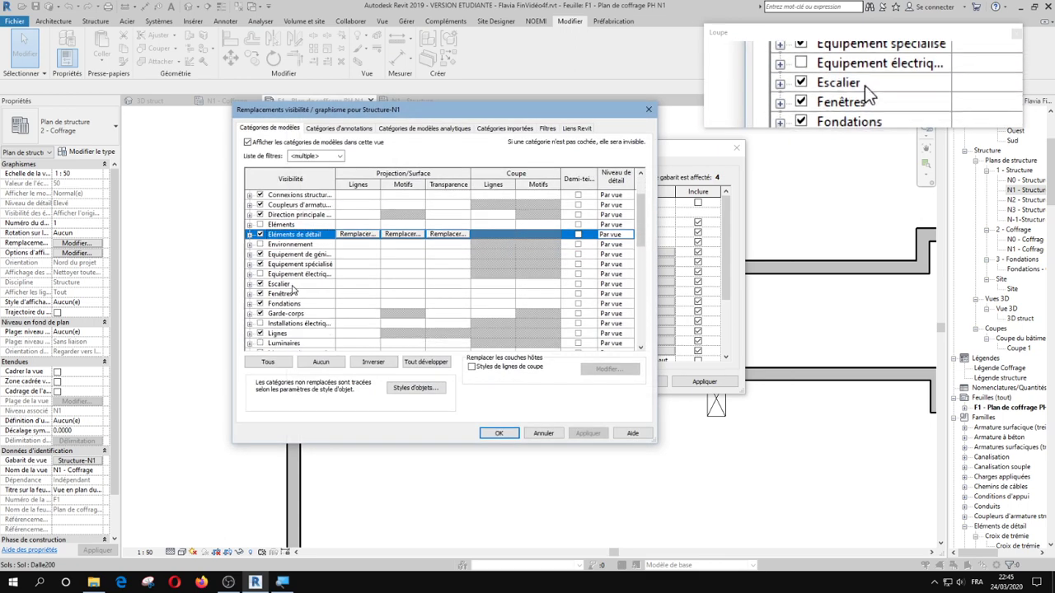
{"action": "left_click", "coordinate": [295, 323]}
{"action": "scroll", "coordinate": [295, 326], "scroll_direction": "down", "scroll_amount": 1}
{"action": "scroll", "coordinate": [294, 329], "scroll_direction": "down", "scroll_amount": 1}
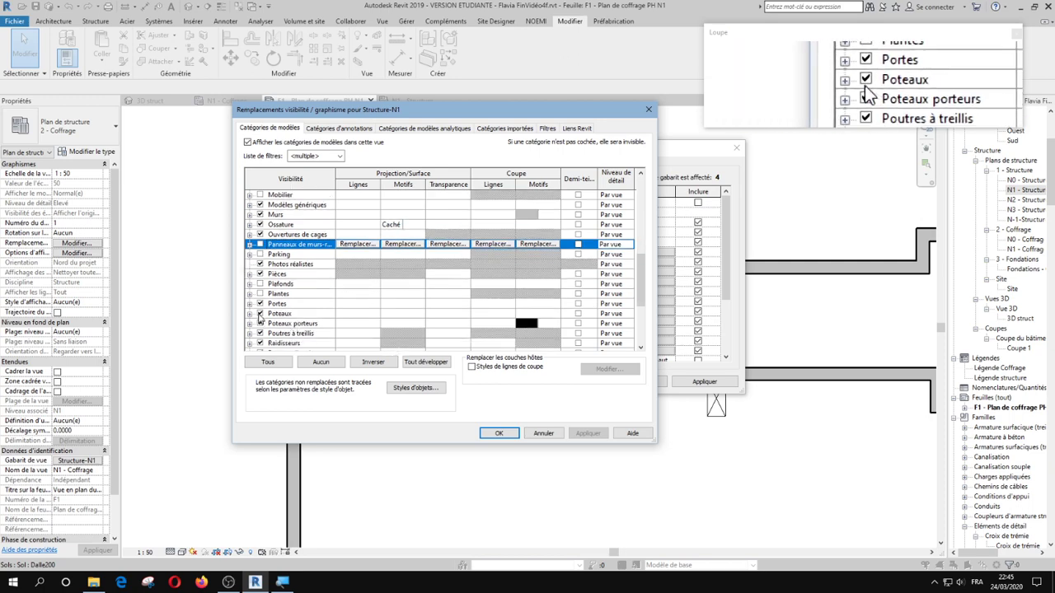
{"action": "left_click", "coordinate": [250, 310]}
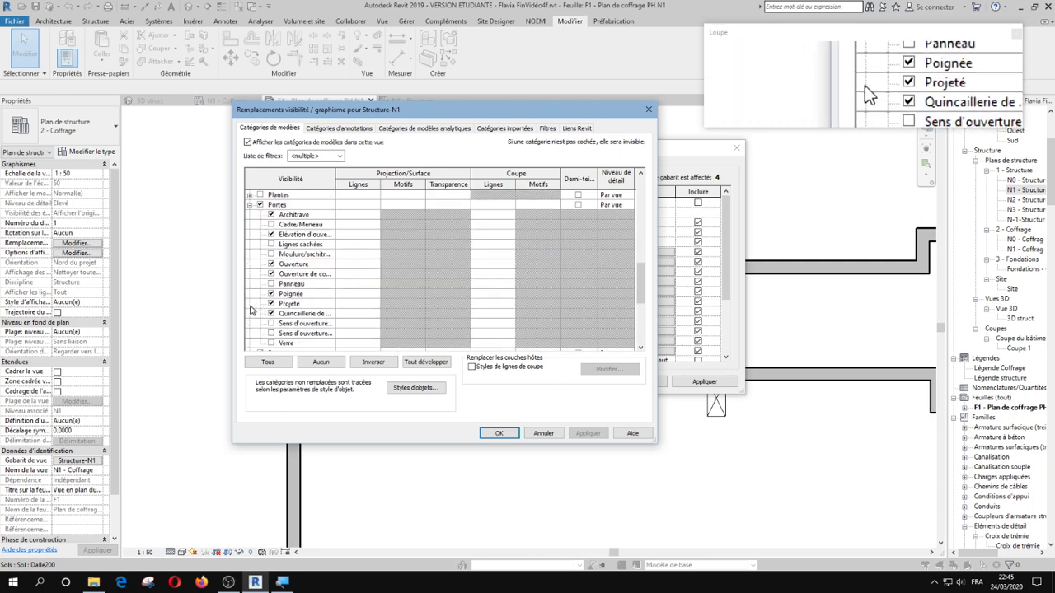
{"action": "left_click", "coordinate": [272, 244]}
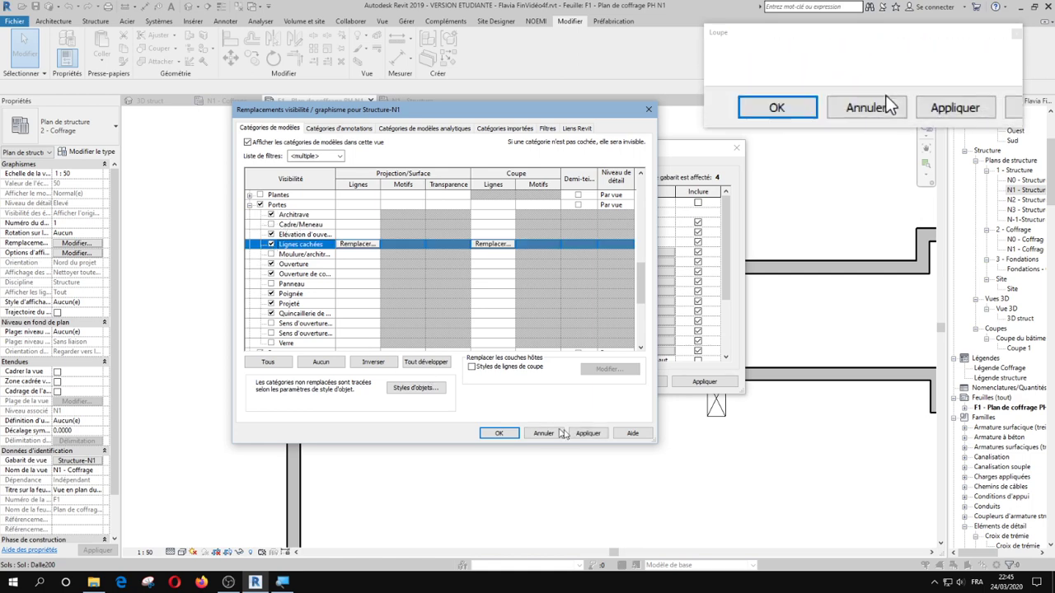
{"action": "left_click", "coordinate": [587, 433]}
{"action": "left_click", "coordinate": [499, 432]}
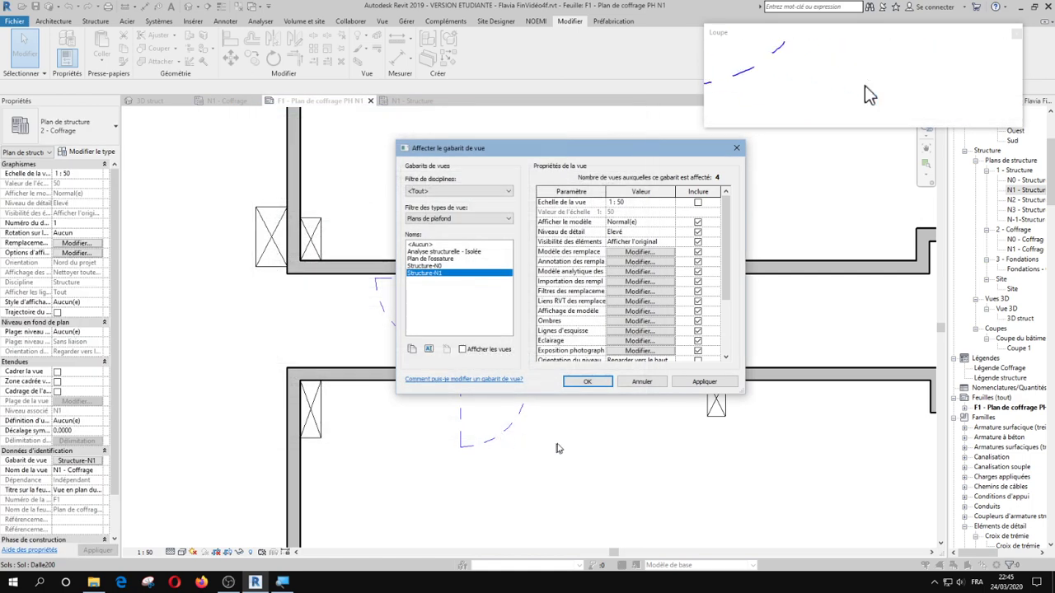
{"action": "left_click", "coordinate": [588, 382]}
{"action": "scroll", "coordinate": [538, 430], "scroll_direction": "down", "scroll_amount": 2}
{"action": "scroll", "coordinate": [662, 439], "scroll_direction": "down", "scroll_amount": 5}
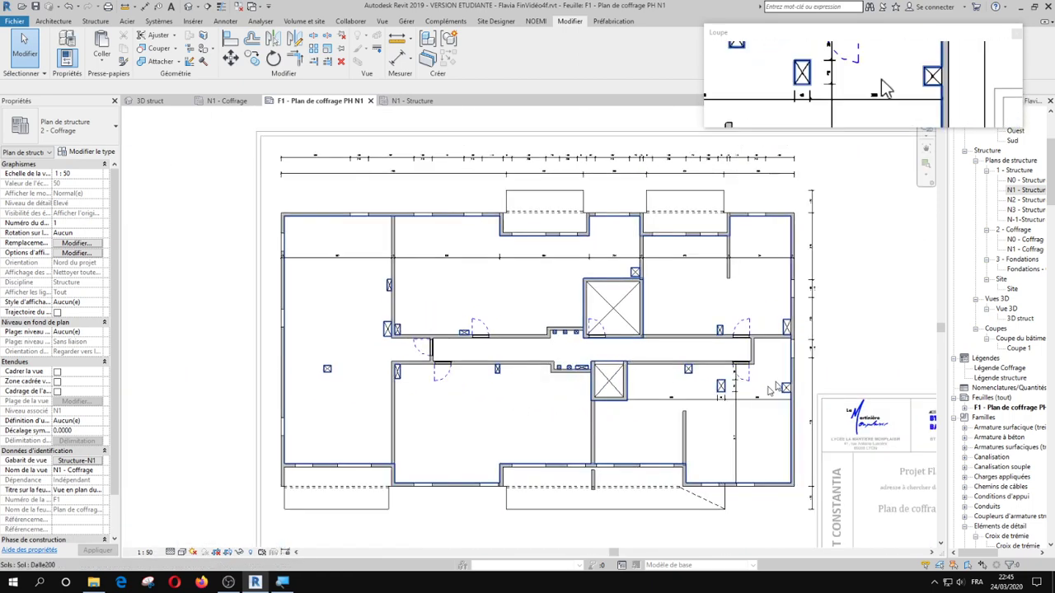
Delete the redundant witness line between the 34 and 66 segments in the openings dimension chain below the lower balcony.
{"action": "middle_click_drag", "start_coordinate": [858, 346], "coordinate": [839, 334]}
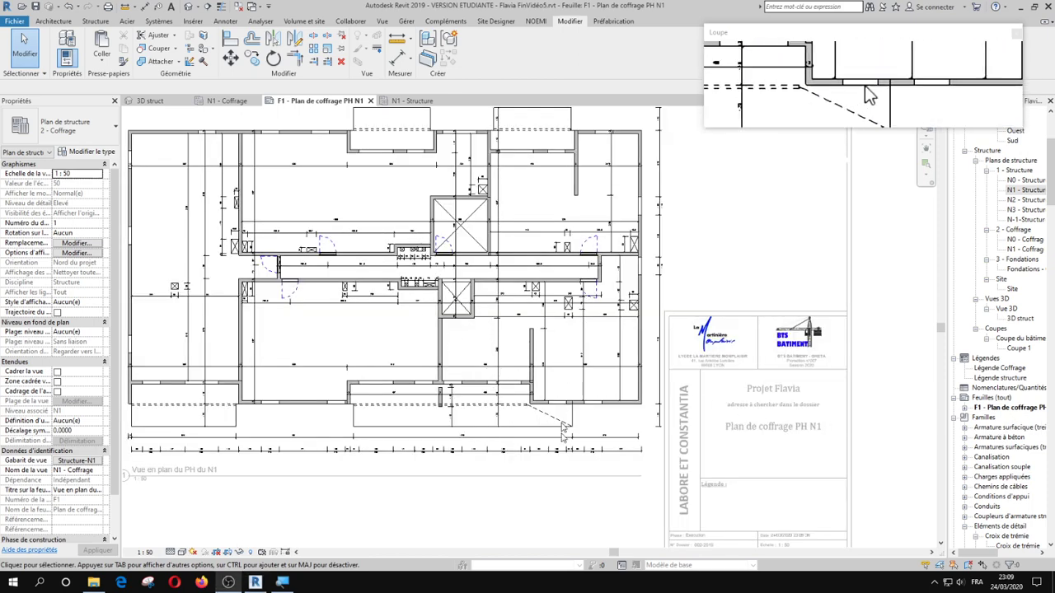
{"action": "scroll", "coordinate": [539, 451], "scroll_direction": "up", "scroll_amount": 3}
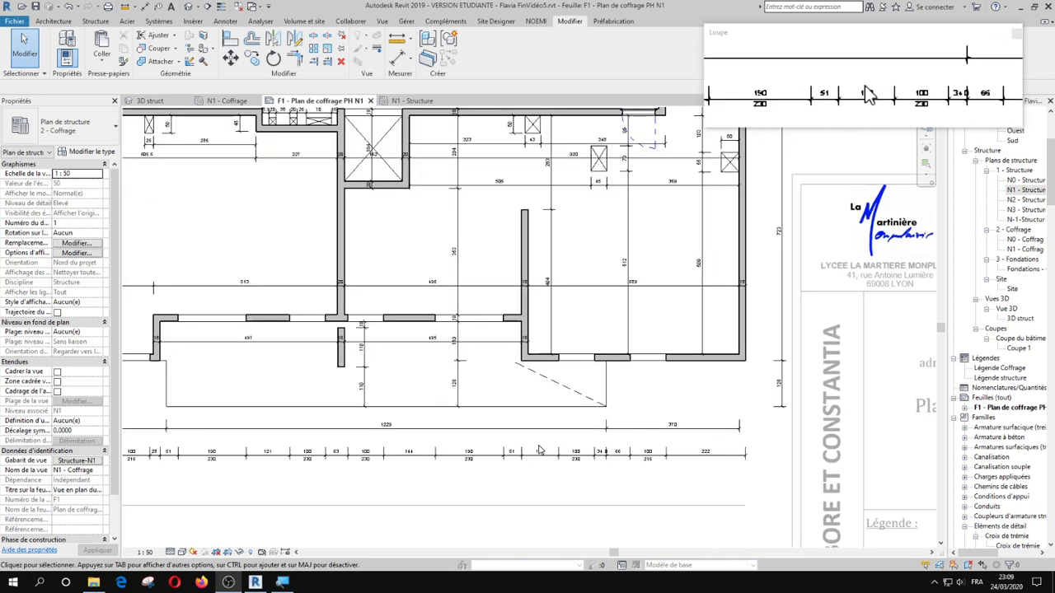
{"action": "scroll", "coordinate": [539, 445], "scroll_direction": "up", "scroll_amount": 7}
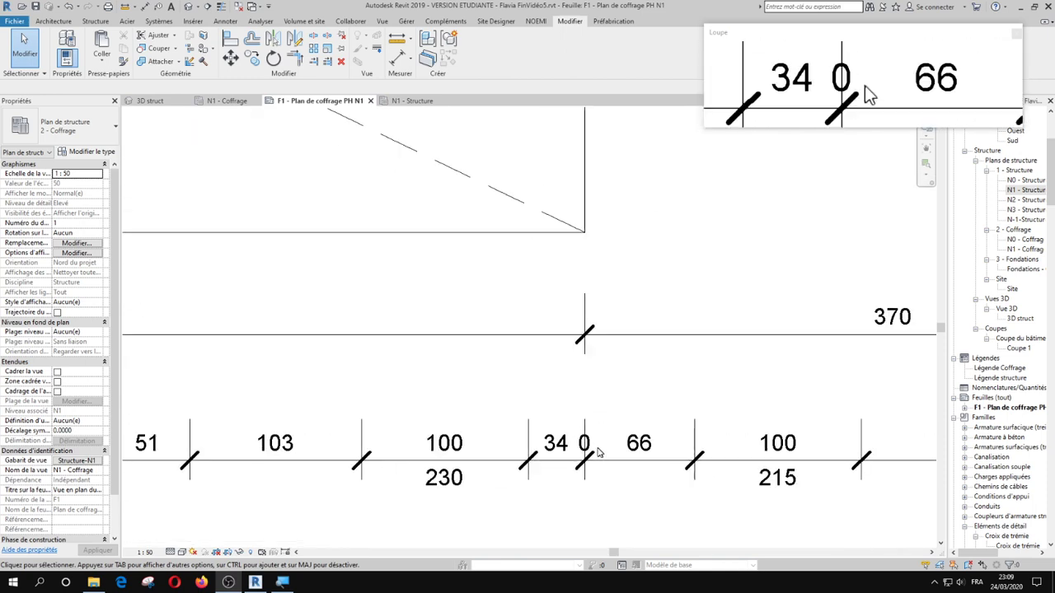
{"action": "scroll", "coordinate": [587, 464], "scroll_direction": "up", "scroll_amount": 1}
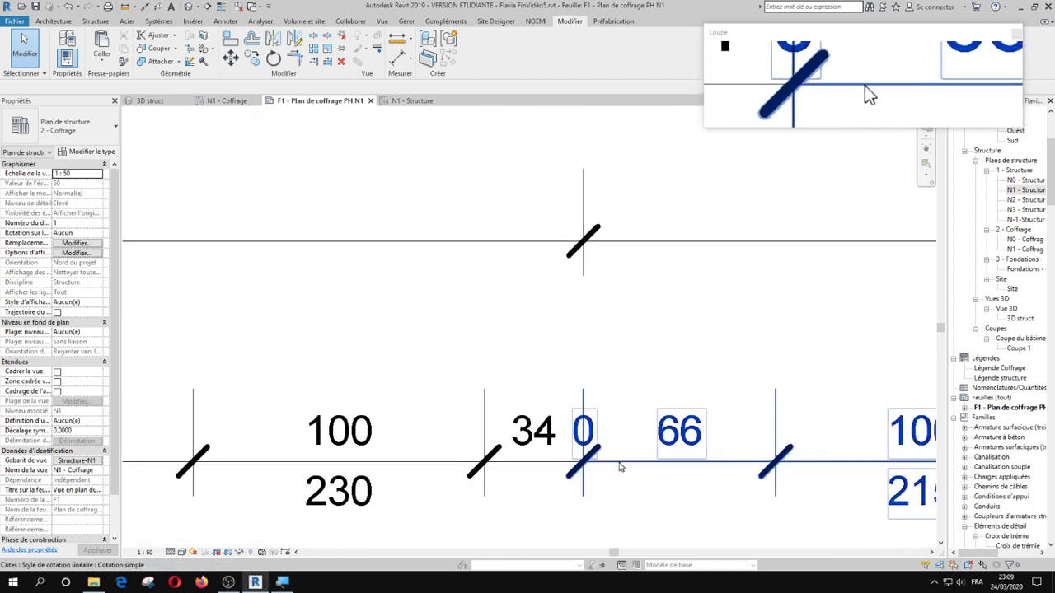
{"action": "left_click", "coordinate": [620, 453]}
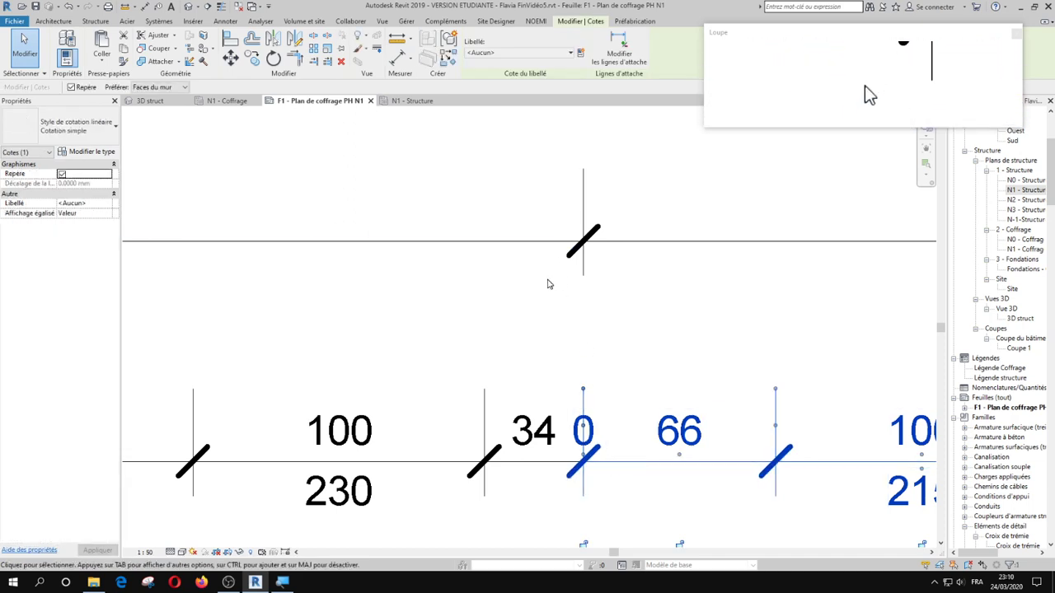
{"action": "scroll", "coordinate": [549, 280], "scroll_direction": "down", "scroll_amount": 2}
{"action": "middle_click_drag", "start_coordinate": [546, 228], "coordinate": [536, 355]}
{"action": "scroll", "coordinate": [544, 284], "scroll_direction": "down", "scroll_amount": 1}
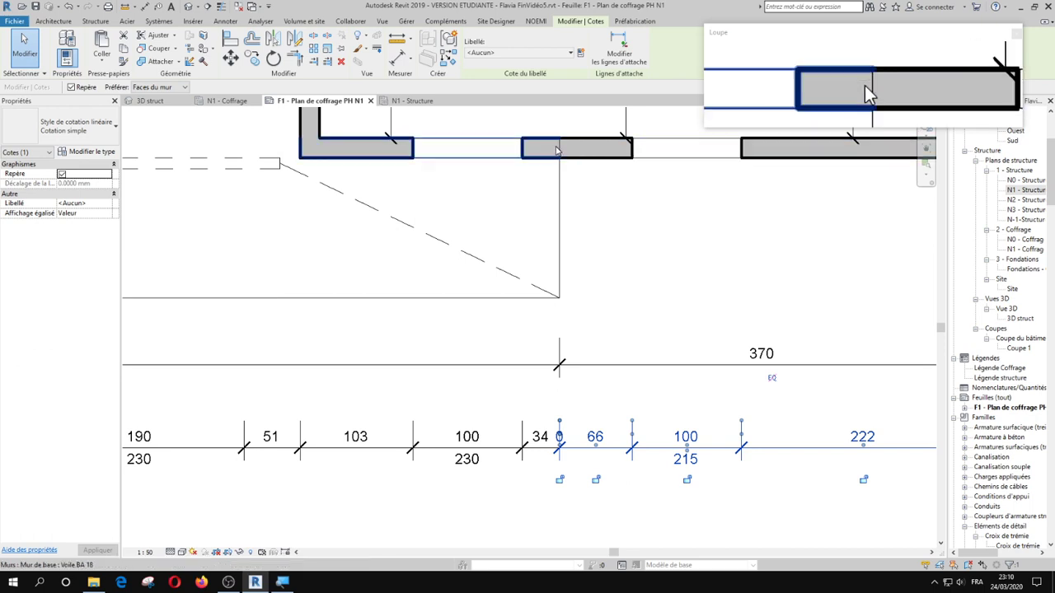
{"action": "scroll", "coordinate": [569, 436], "scroll_direction": "up", "scroll_amount": 5}
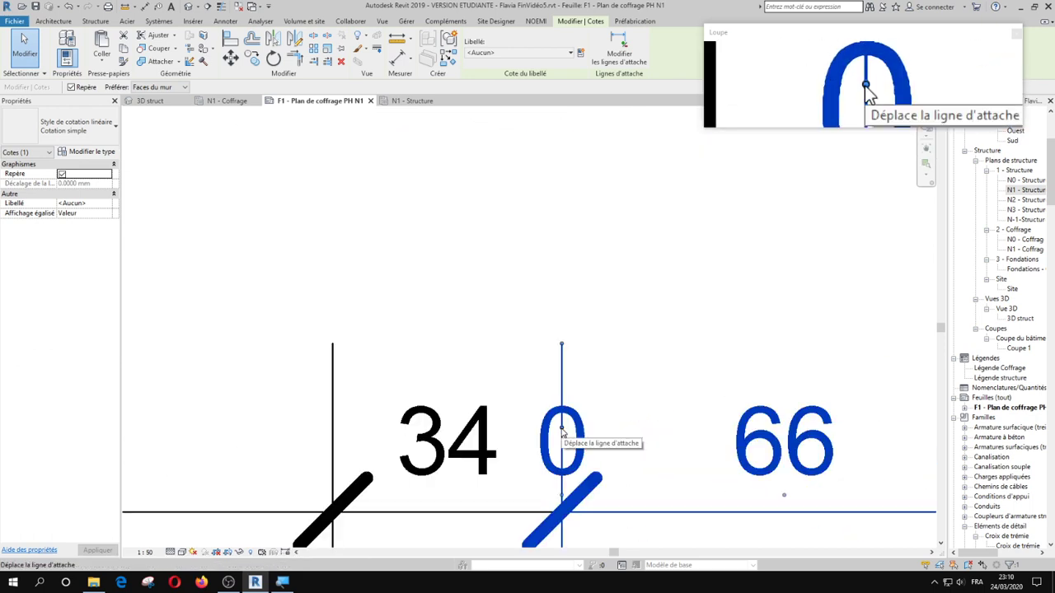
{"action": "right_click", "coordinate": [561, 432]}
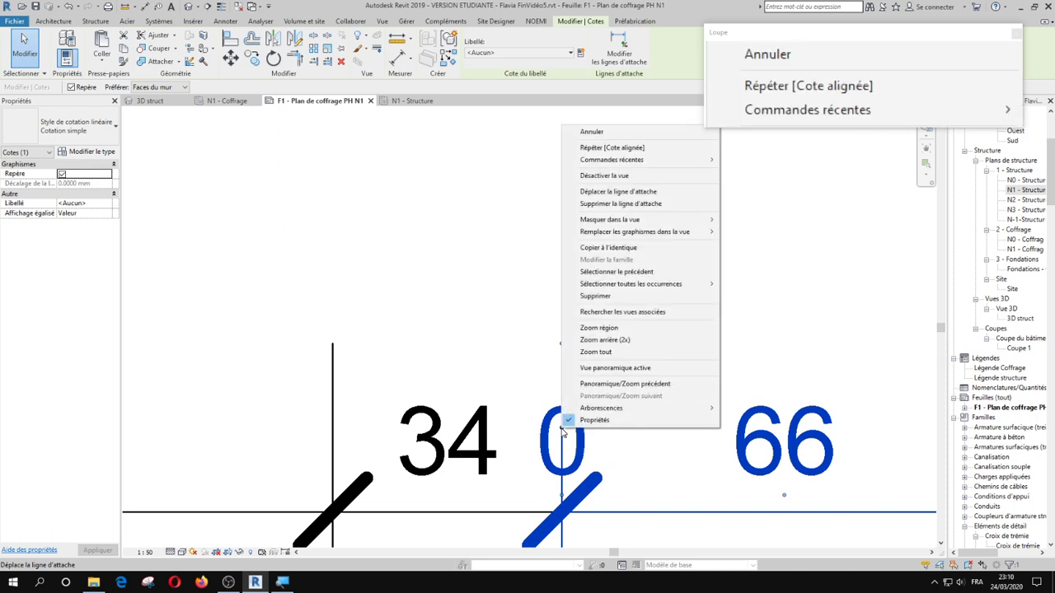
{"action": "left_click", "coordinate": [597, 208]}
{"action": "left_click", "coordinate": [608, 379]}
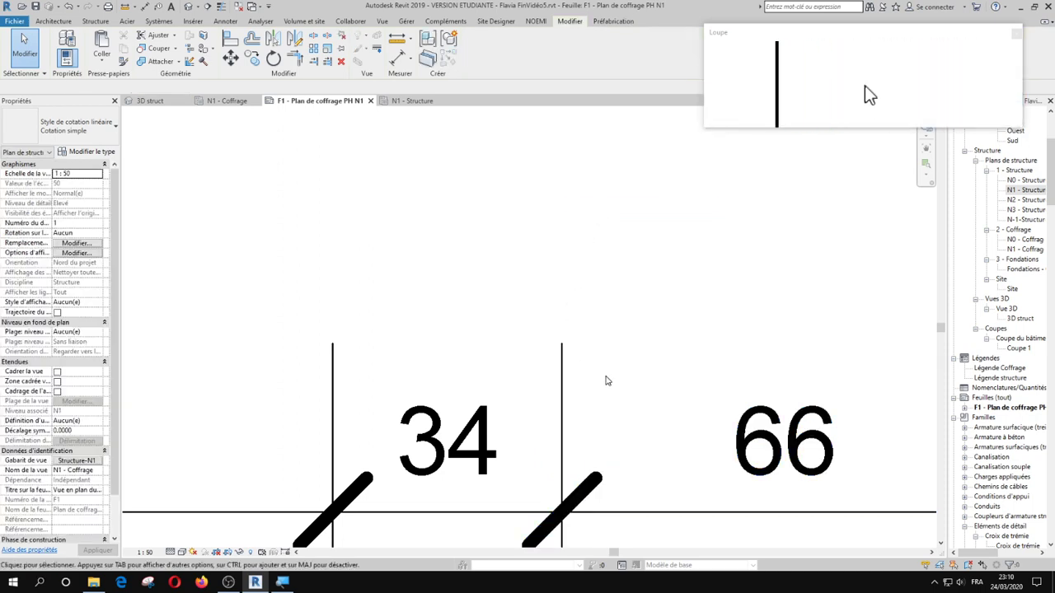
Review the exterior and interior dimension chains on the N1 plan, including those locating the small slab opening above the large shaft.
{"action": "scroll", "coordinate": [600, 371], "scroll_direction": "down", "scroll_amount": 2}
{"action": "scroll", "coordinate": [568, 358], "scroll_direction": "down", "scroll_amount": 5}
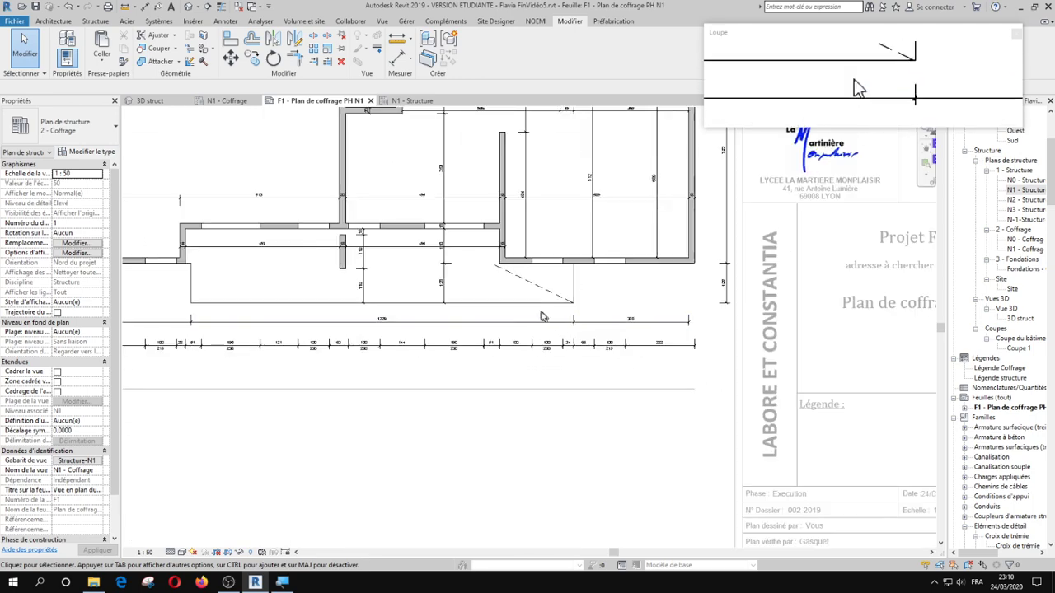
{"action": "middle_click_drag", "start_coordinate": [548, 342], "coordinate": [602, 383]}
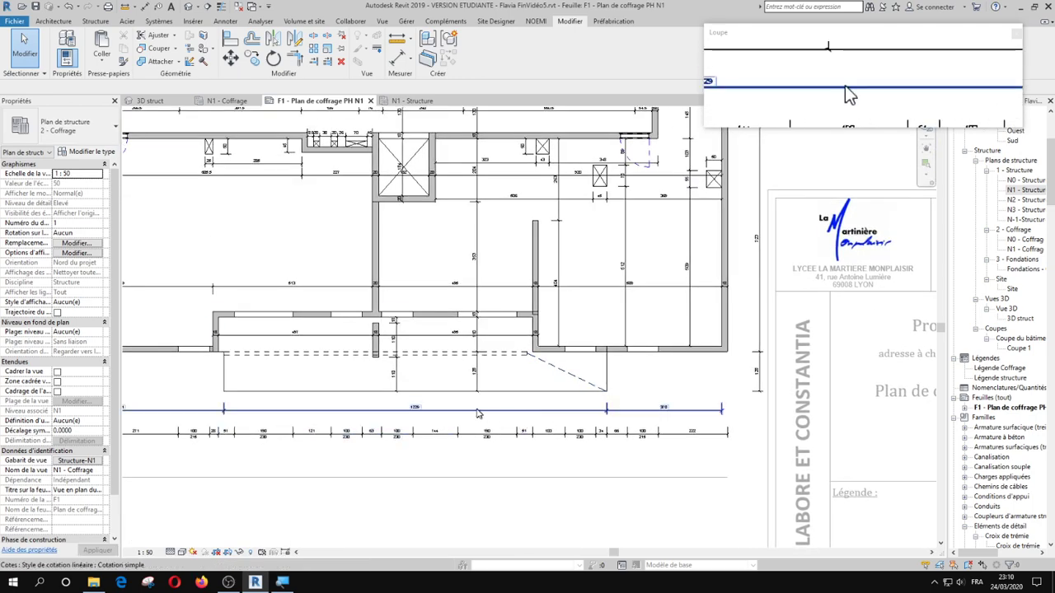
{"action": "scroll", "coordinate": [622, 314], "scroll_direction": "down", "scroll_amount": 4}
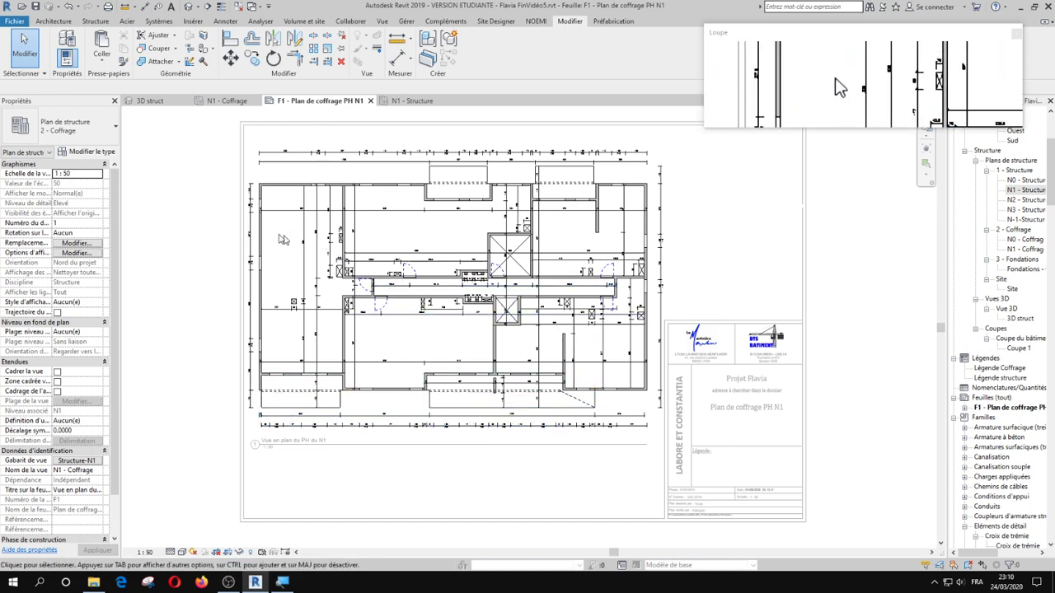
{"action": "scroll", "coordinate": [265, 220], "scroll_direction": "up", "scroll_amount": 1}
{"action": "scroll", "coordinate": [265, 220], "scroll_direction": "up", "scroll_amount": 3}
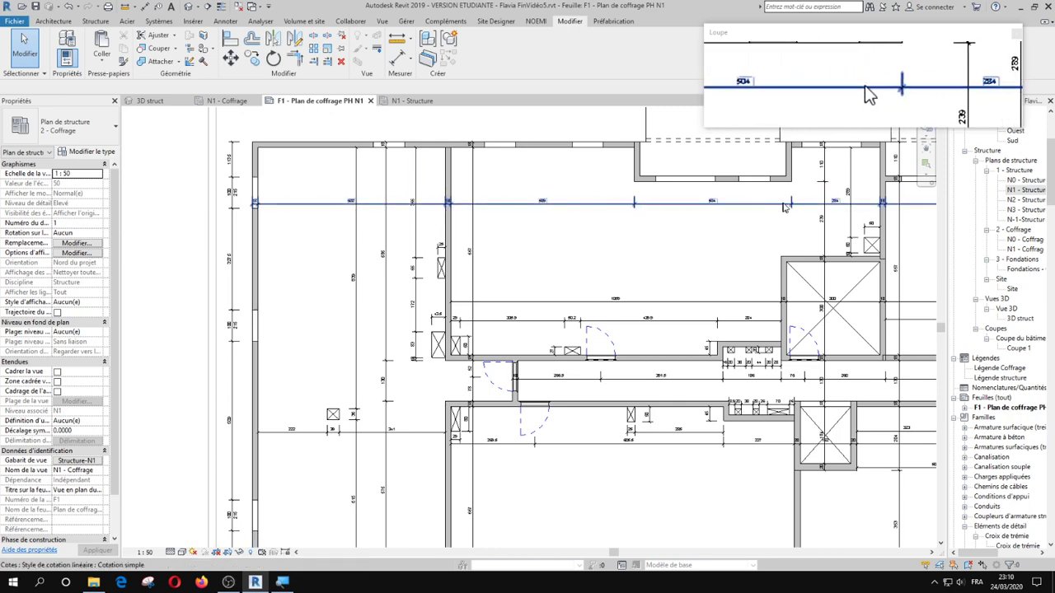
{"action": "middle_click_drag", "start_coordinate": [890, 213], "coordinate": [603, 241]}
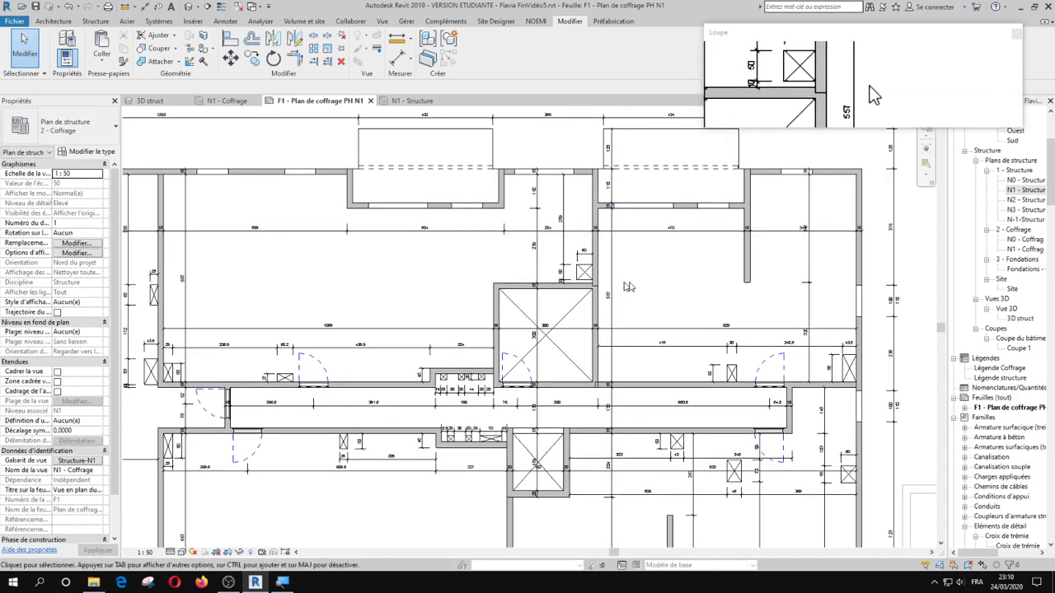
{"action": "scroll", "coordinate": [575, 270], "scroll_direction": "up", "scroll_amount": 2}
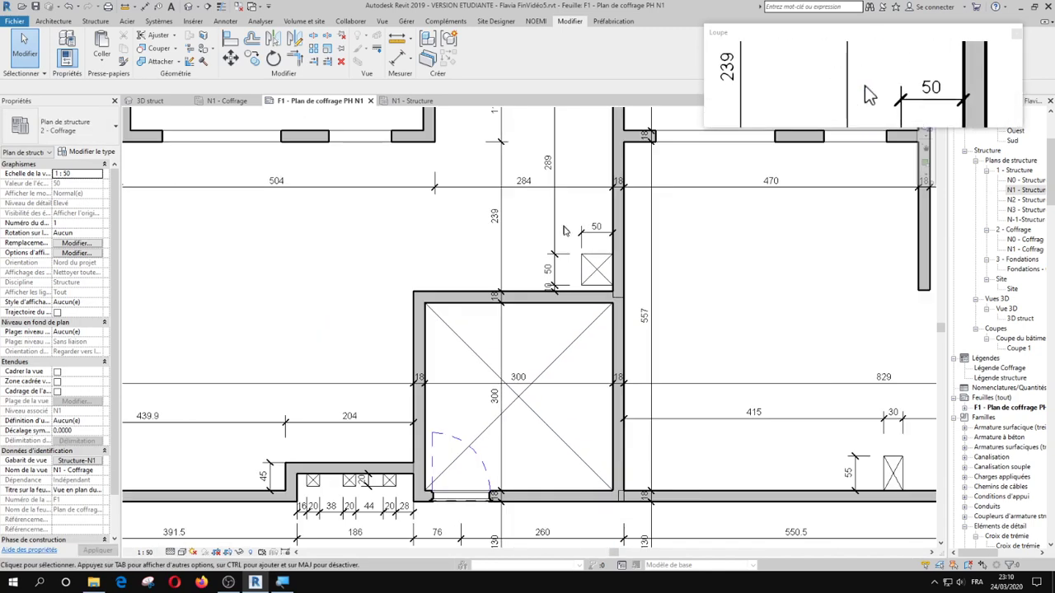
{"action": "middle_click_drag", "start_coordinate": [564, 231], "coordinate": [560, 310]}
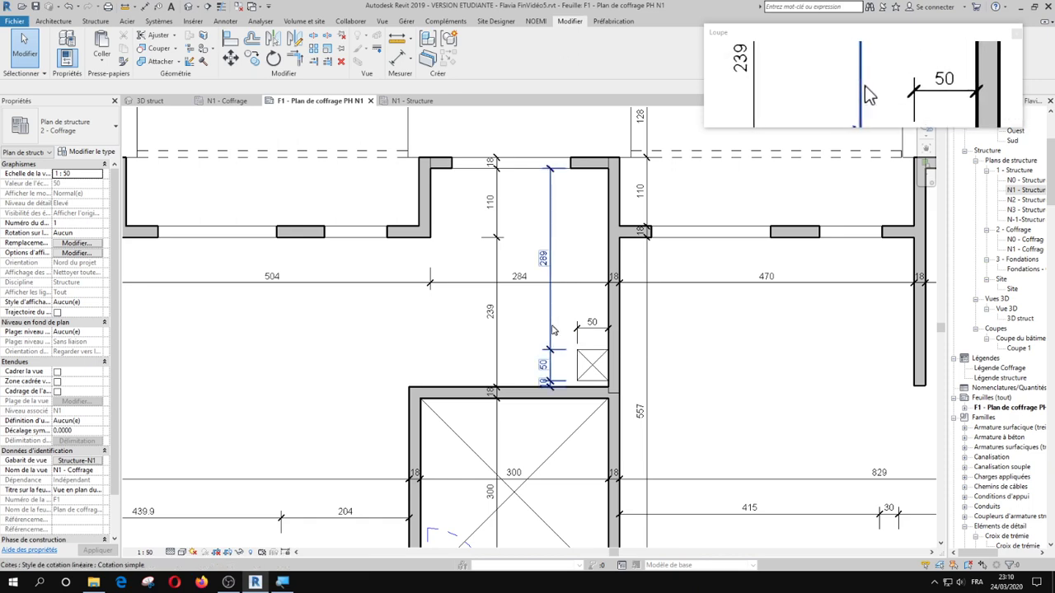
Examine how the door at the corridor's end is located by the vertical dimension chain beside its swing.
{"action": "scroll", "coordinate": [552, 329], "scroll_direction": "down", "scroll_amount": 5}
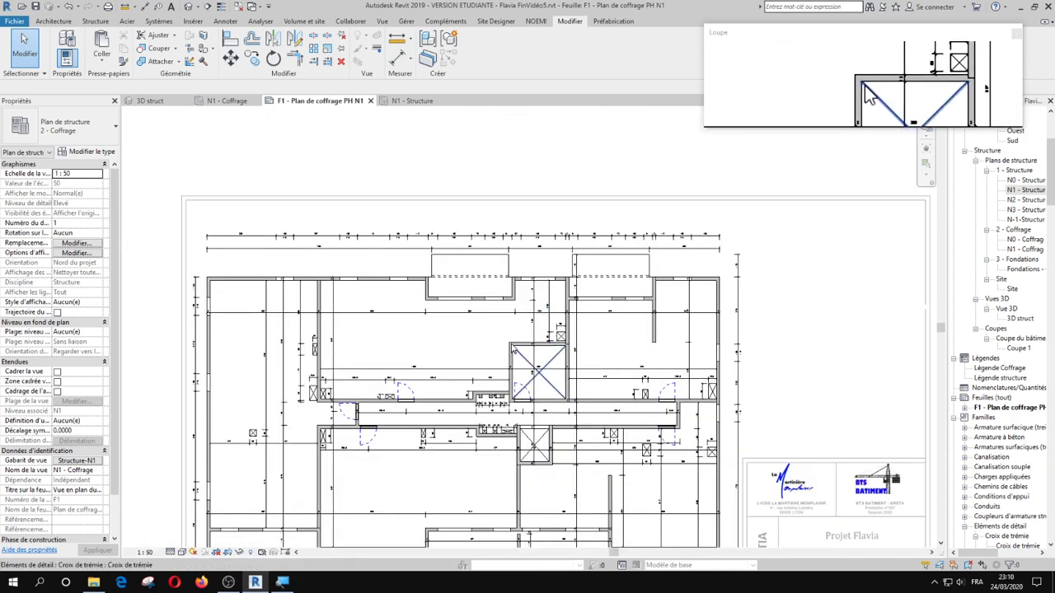
{"action": "scroll", "coordinate": [346, 409], "scroll_direction": "up", "scroll_amount": 5}
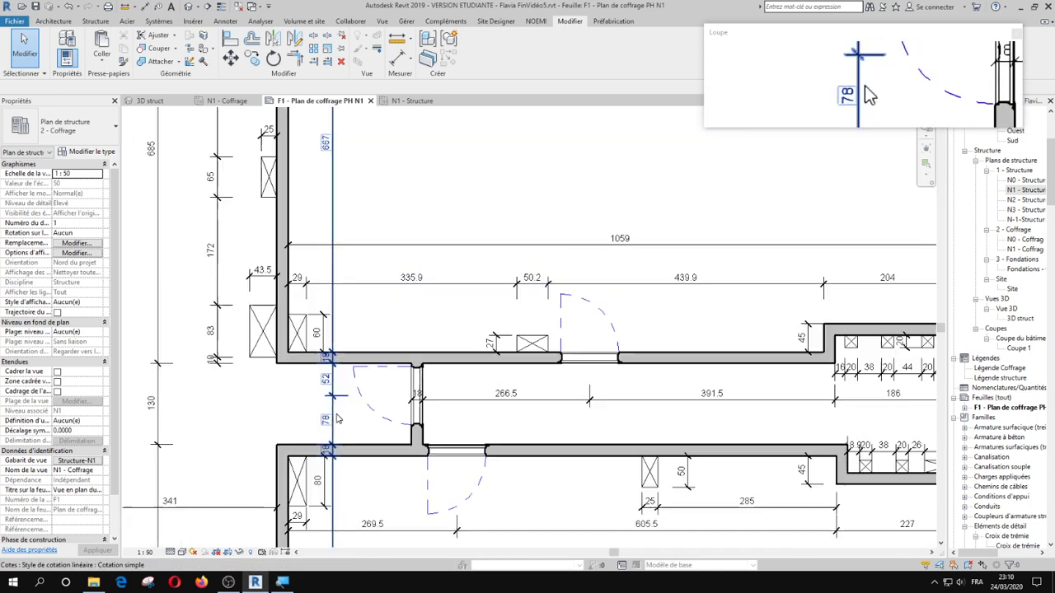
{"action": "middle_click_drag", "start_coordinate": [346, 409], "coordinate": [374, 375]}
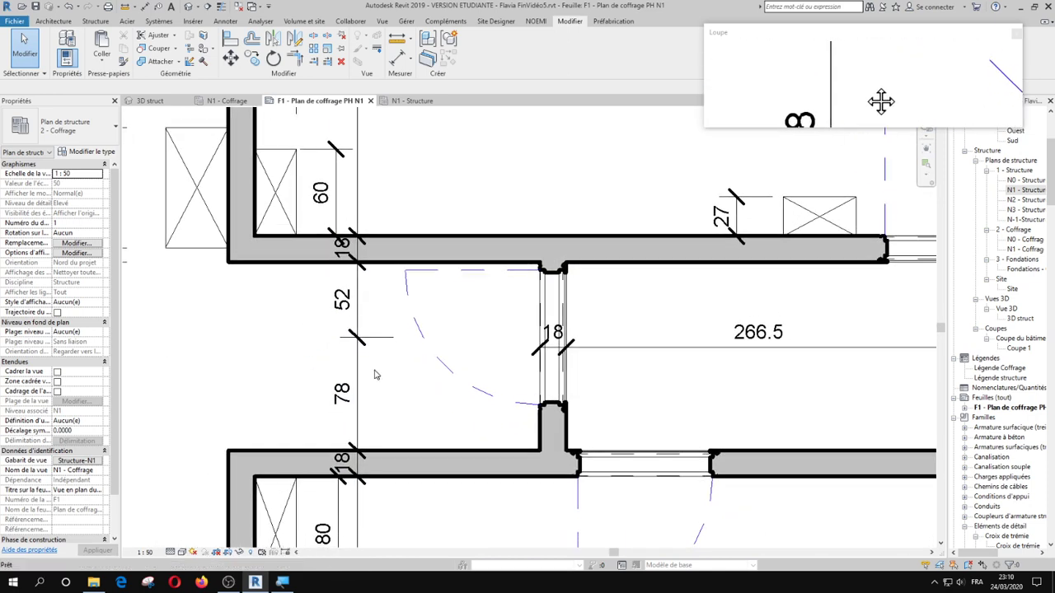
{"action": "left_click", "coordinate": [443, 363]}
{"action": "left_click", "coordinate": [383, 361]}
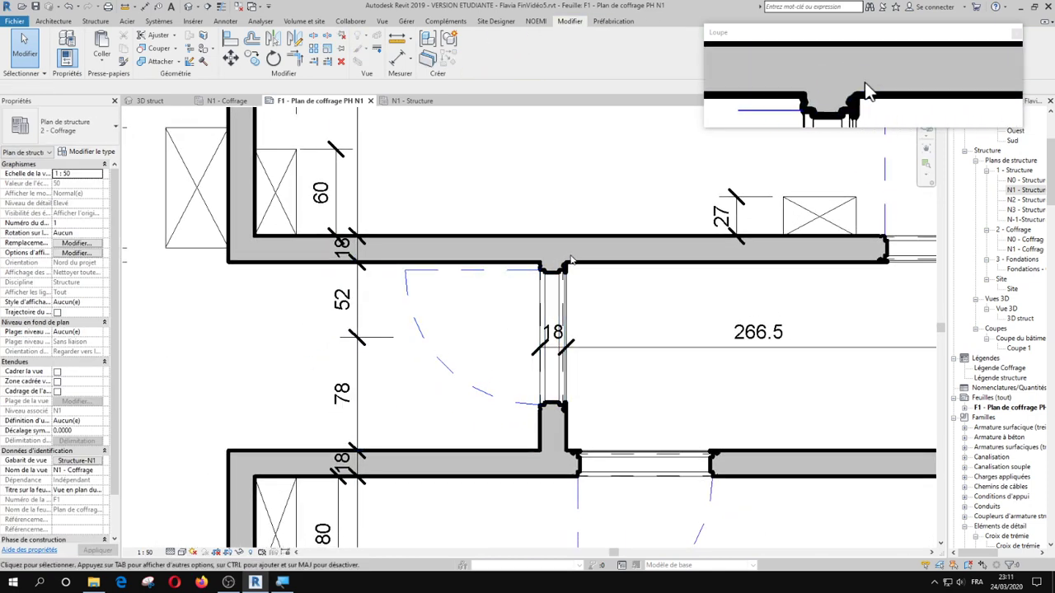
{"action": "scroll", "coordinate": [570, 260], "scroll_direction": "up", "scroll_amount": 3}
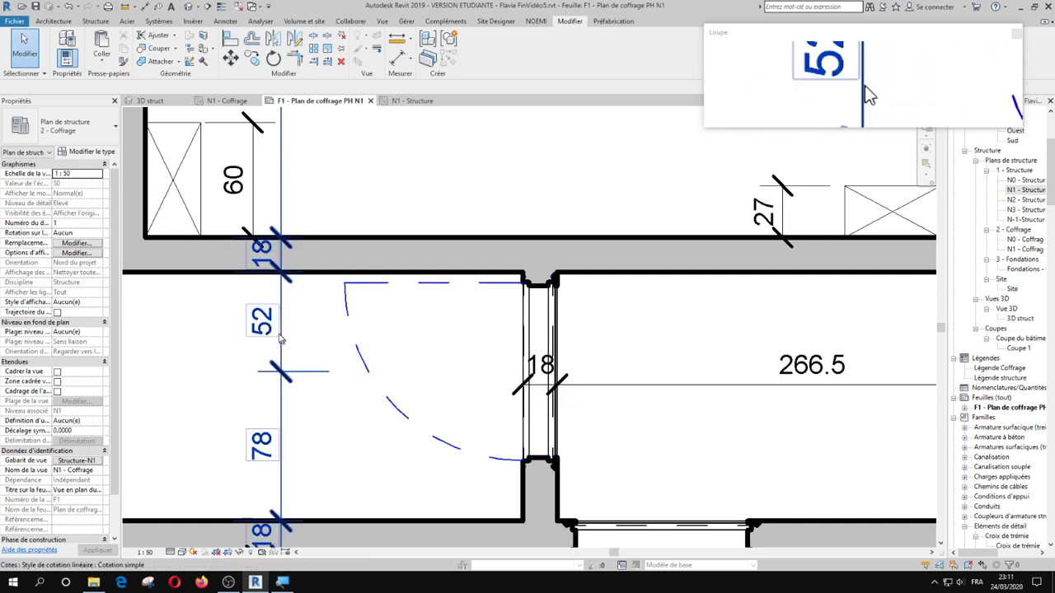
Examine the corridor doors, surrounding openings and their dimension chains on the N1 plan, and the overall sheet layout with its title block.
{"action": "scroll", "coordinate": [314, 387], "scroll_direction": "down", "scroll_amount": 1}
{"action": "scroll", "coordinate": [316, 388], "scroll_direction": "down", "scroll_amount": 2}
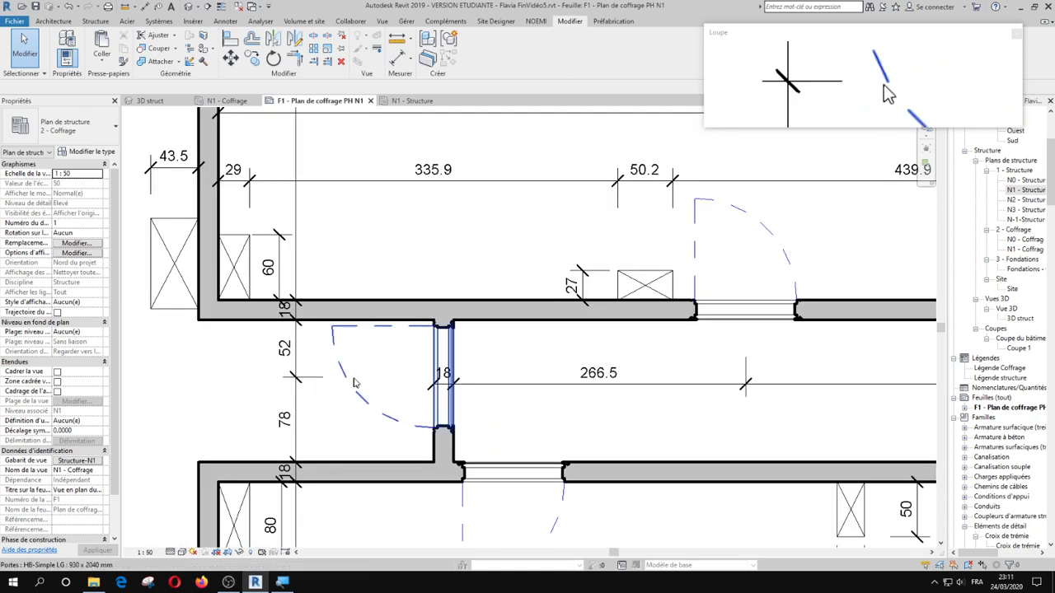
{"action": "middle_click_drag", "start_coordinate": [430, 373], "coordinate": [401, 389]}
{"action": "scroll", "coordinate": [434, 381], "scroll_direction": "down", "scroll_amount": 1}
{"action": "scroll", "coordinate": [435, 383], "scroll_direction": "down", "scroll_amount": 2}
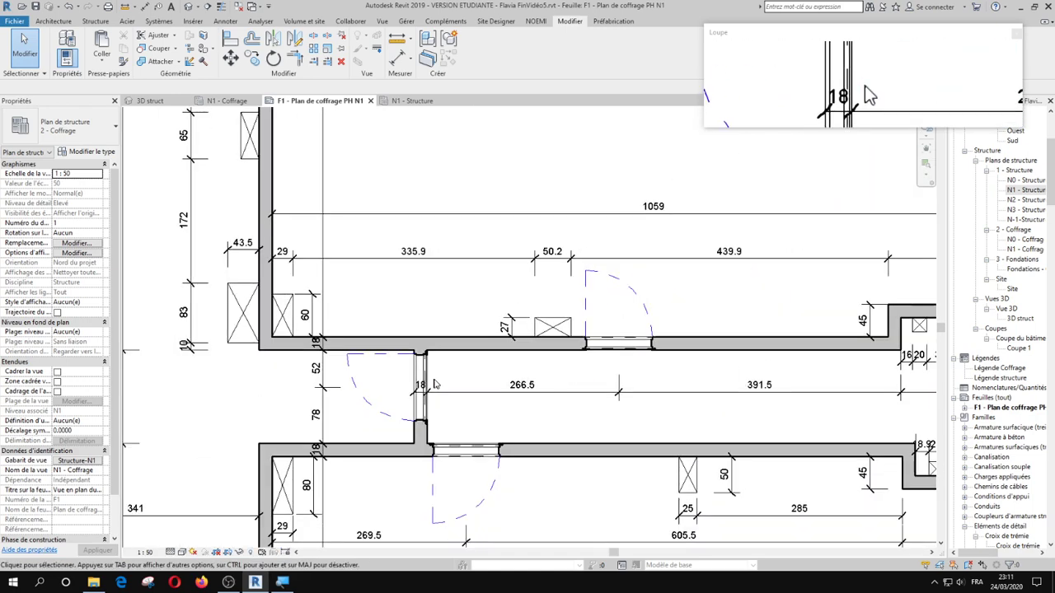
{"action": "scroll", "coordinate": [513, 403], "scroll_direction": "down", "scroll_amount": 2}
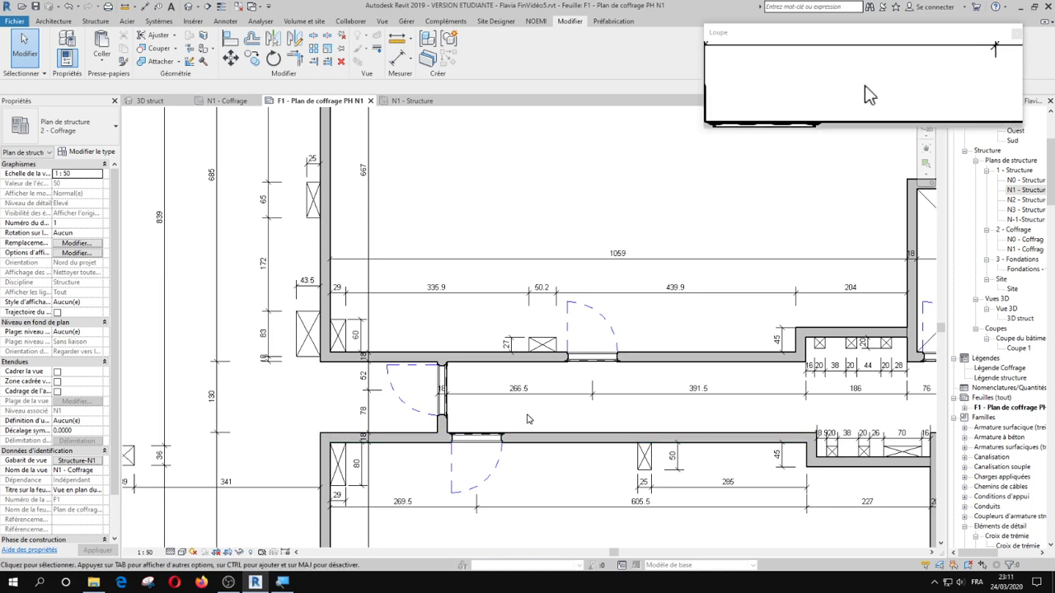
{"action": "scroll", "coordinate": [397, 404], "scroll_direction": "up", "scroll_amount": 1}
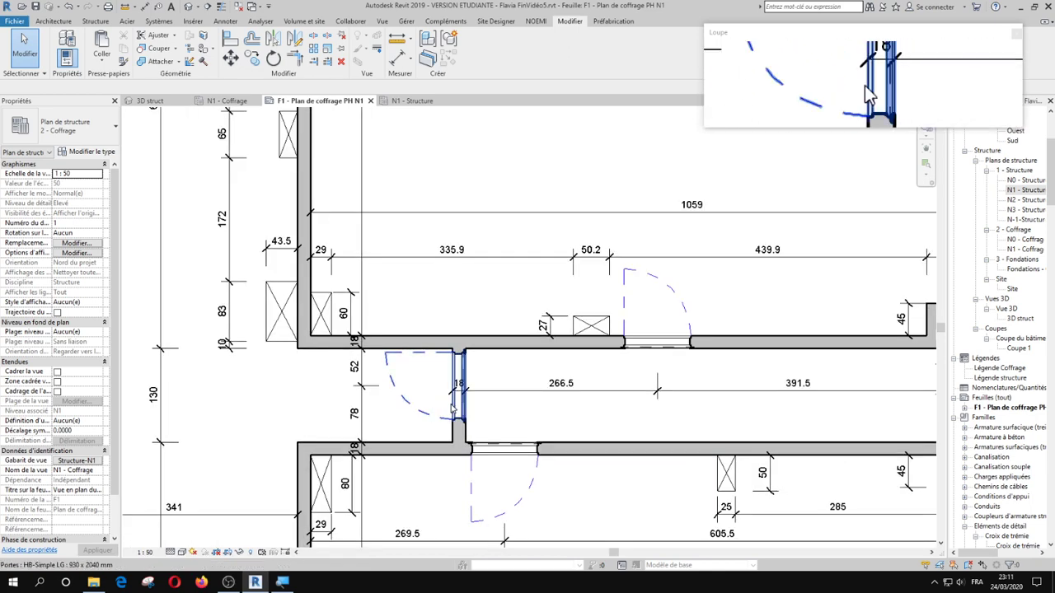
{"action": "scroll", "coordinate": [435, 405], "scroll_direction": "down", "scroll_amount": 2}
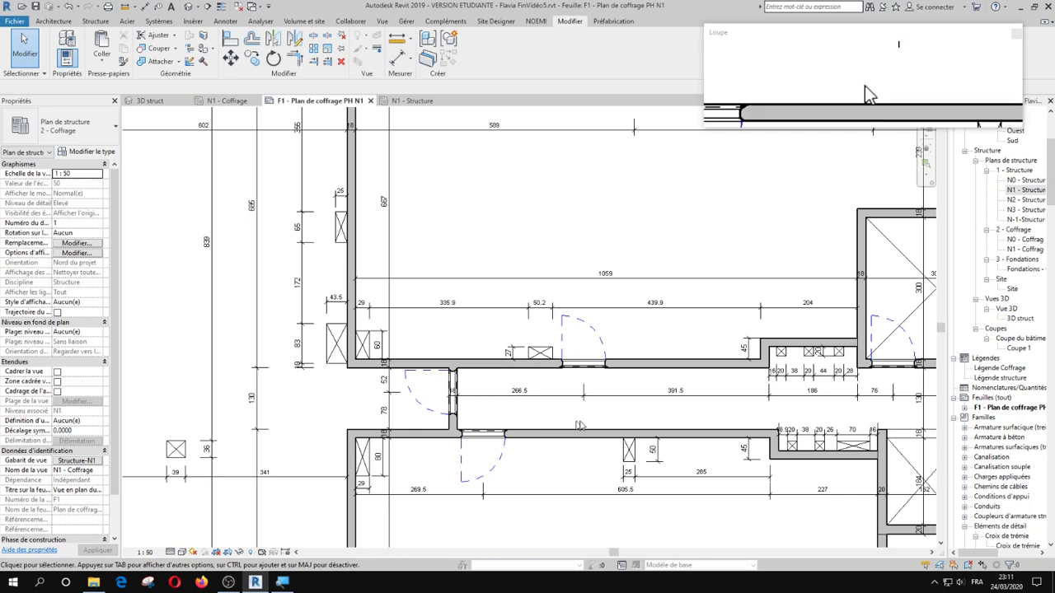
{"action": "scroll", "coordinate": [605, 418], "scroll_direction": "down", "scroll_amount": 1}
{"action": "scroll", "coordinate": [665, 423], "scroll_direction": "down", "scroll_amount": 1}
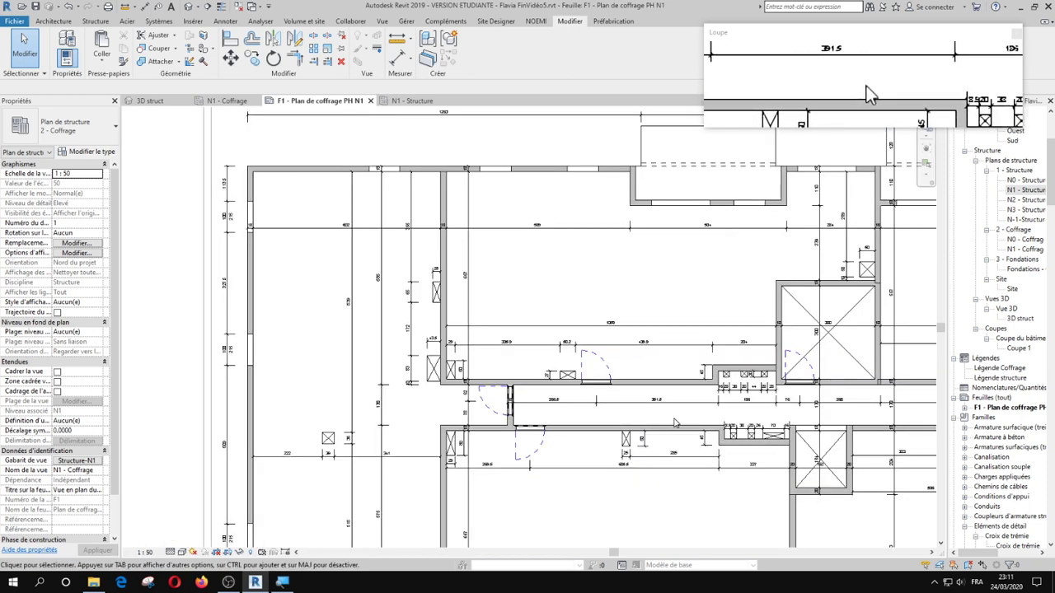
{"action": "middle_click_drag", "start_coordinate": [677, 422], "coordinate": [509, 412]}
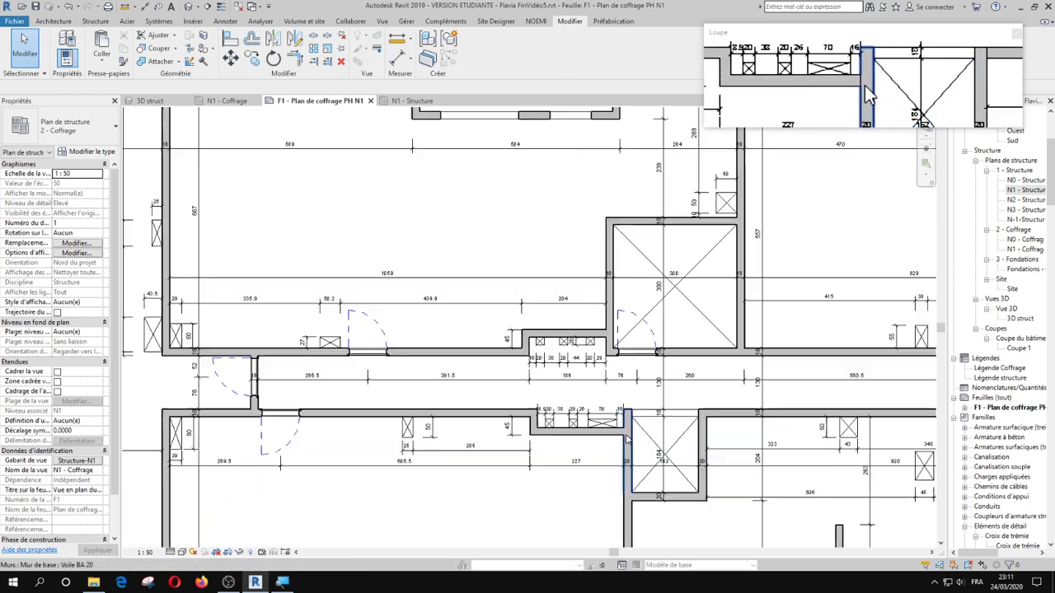
{"action": "scroll", "coordinate": [623, 439], "scroll_direction": "up", "scroll_amount": 2}
{"action": "scroll", "coordinate": [687, 453], "scroll_direction": "down", "scroll_amount": 1}
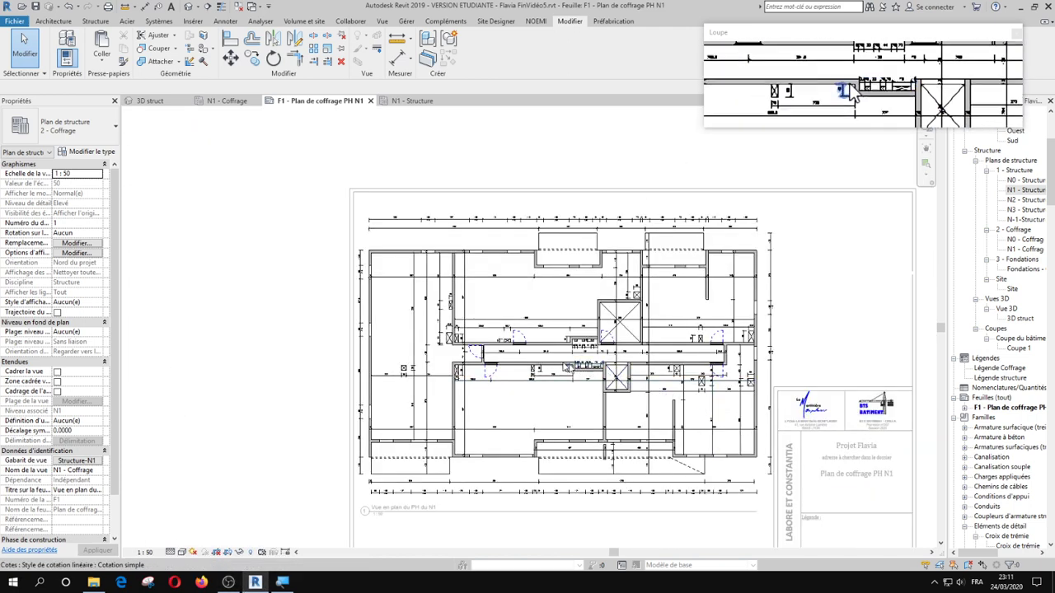
{"action": "middle_click_drag", "start_coordinate": [563, 427], "coordinate": [448, 376]}
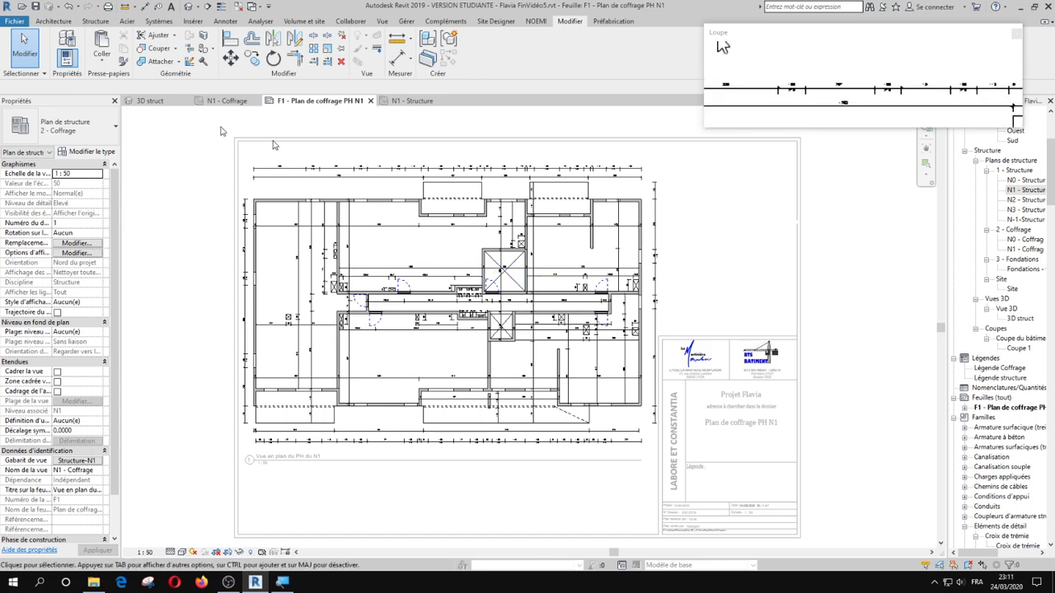
Configure the PDFCreator print setup with A2 paper, a corner offset with no margin (Aucune marge) and 100% zoom.
{"action": "left_click", "coordinate": [15, 20]}
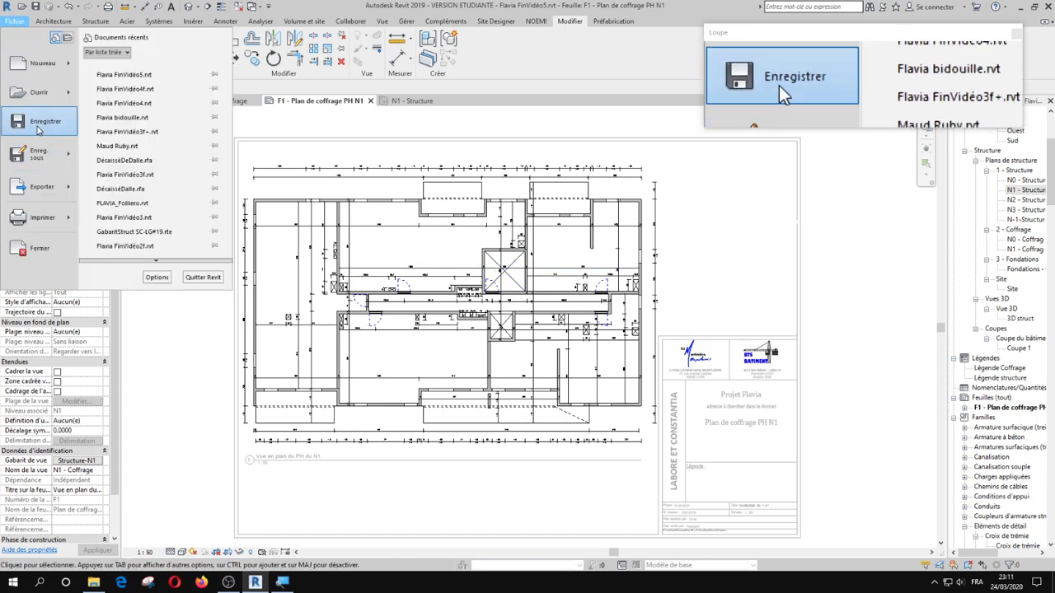
{"action": "left_click", "coordinate": [39, 221]}
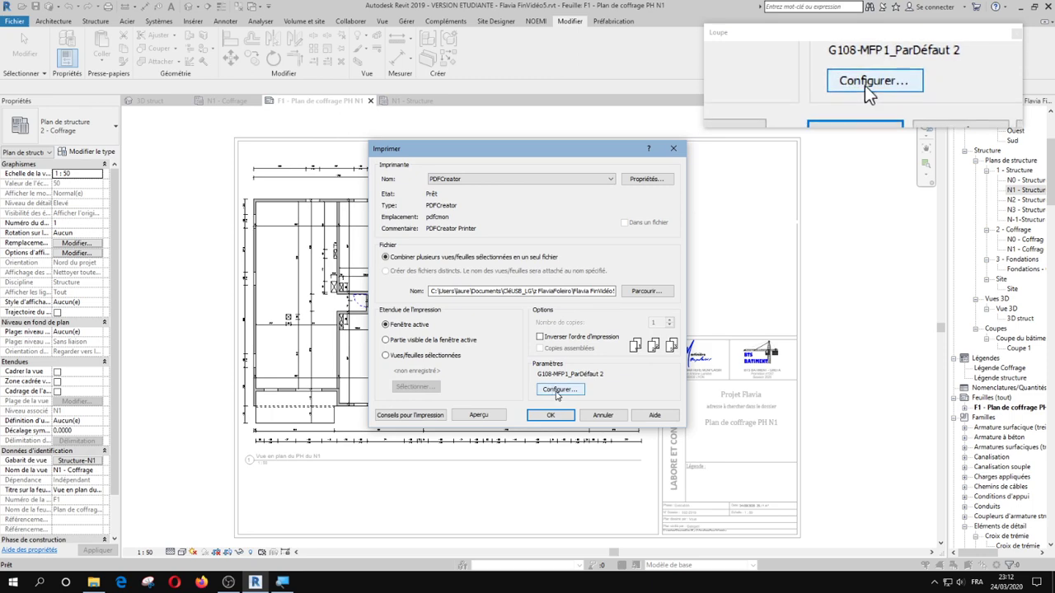
{"action": "left_click", "coordinate": [557, 394]}
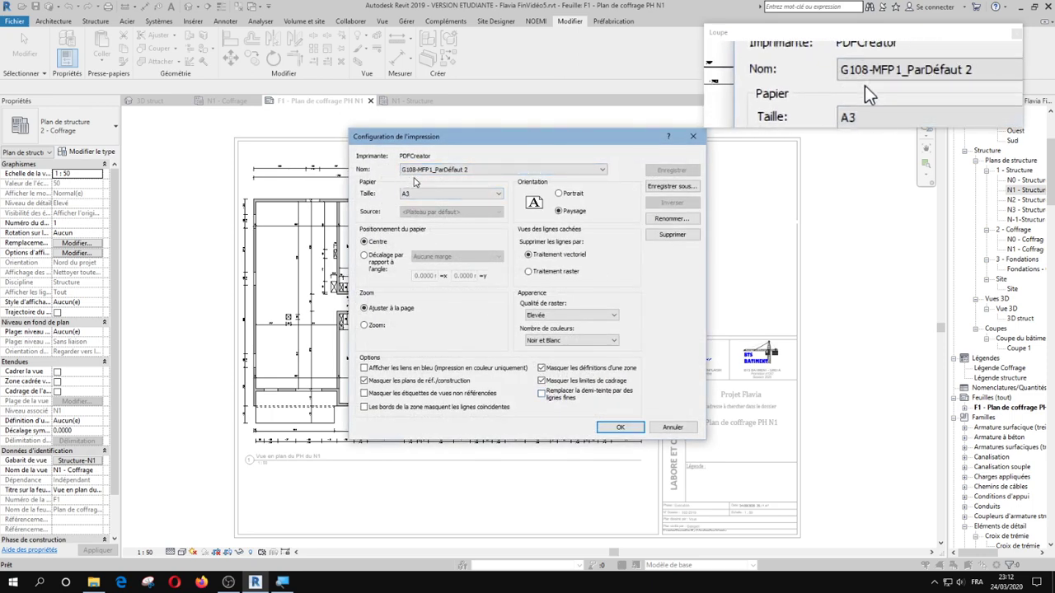
{"action": "left_click", "coordinate": [420, 198]}
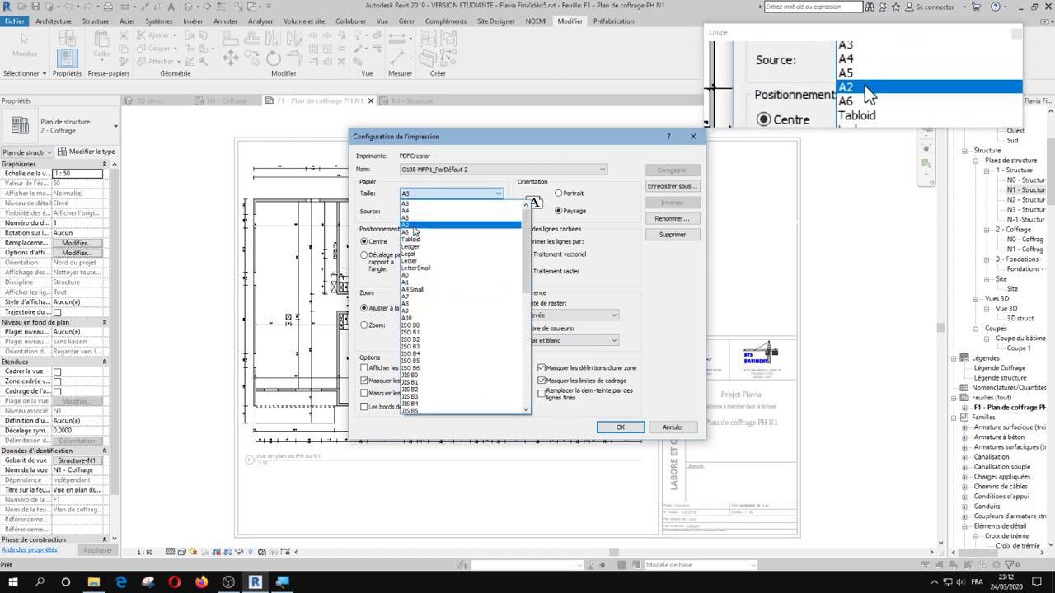
{"action": "scroll", "coordinate": [409, 248], "scroll_direction": "down", "scroll_amount": 10}
{"action": "scroll", "coordinate": [418, 301], "scroll_direction": "up", "scroll_amount": 10}
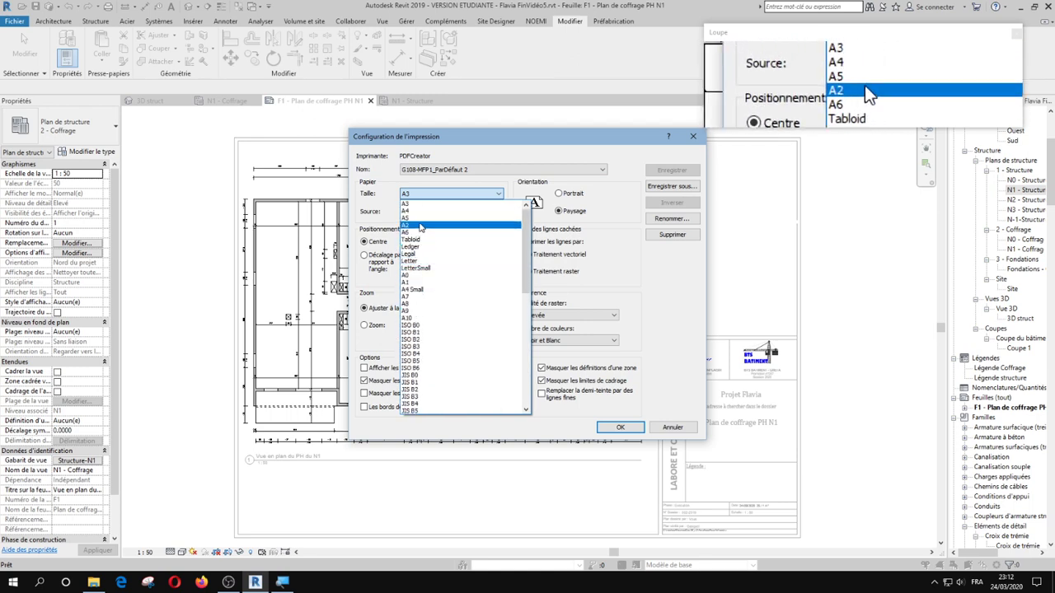
{"action": "left_click", "coordinate": [425, 225]}
{"action": "left_click", "coordinate": [365, 325]}
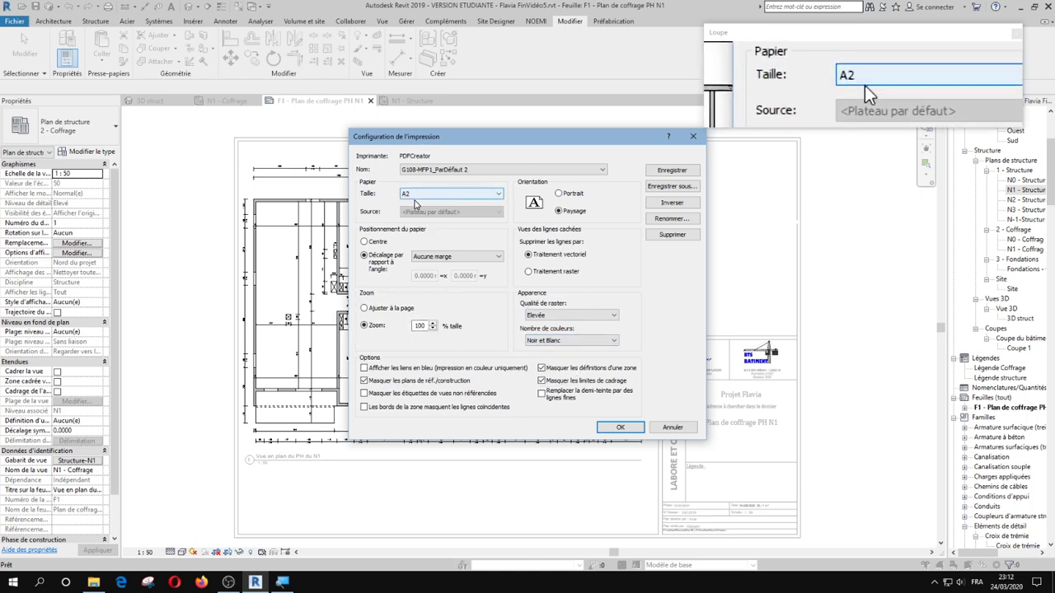
{"action": "left_click", "coordinate": [620, 426]}
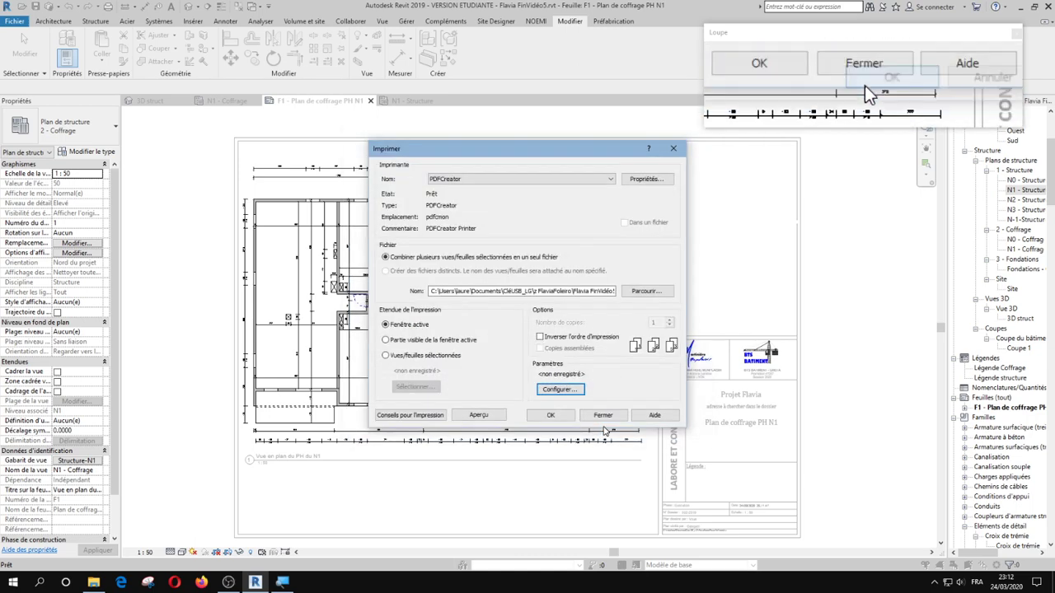
Print the active formwork sheet with PDFCreator and start saving it as a PDF with the default profile.
{"action": "left_click", "coordinate": [548, 416]}
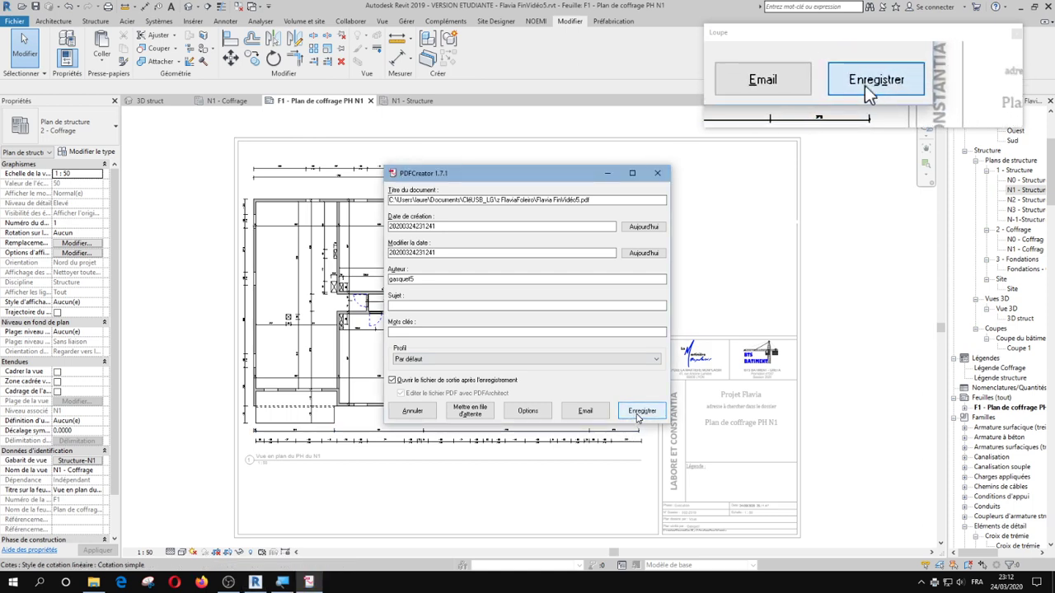
{"action": "left_click", "coordinate": [637, 418]}
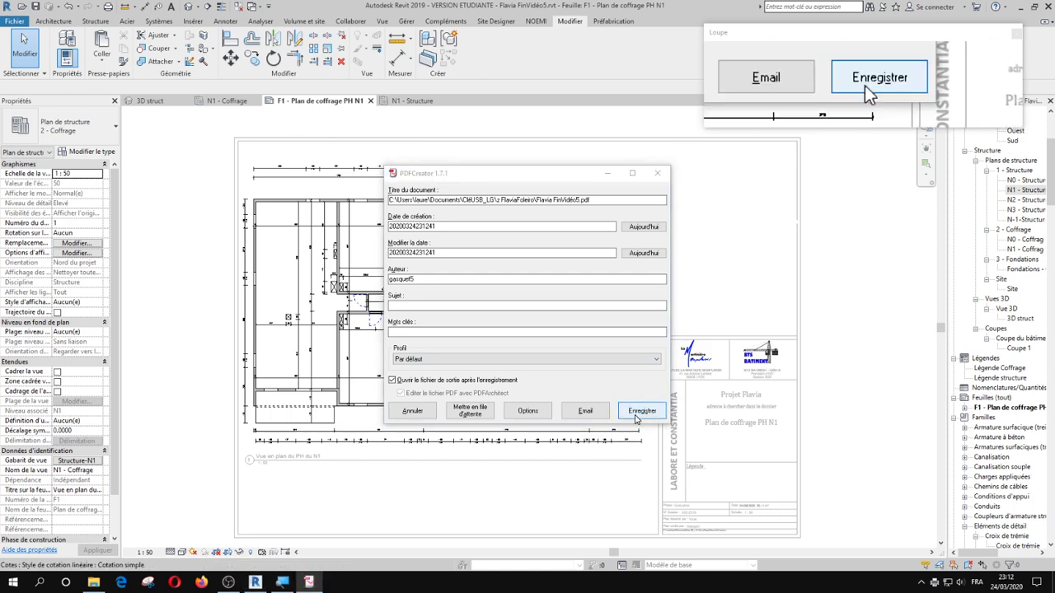